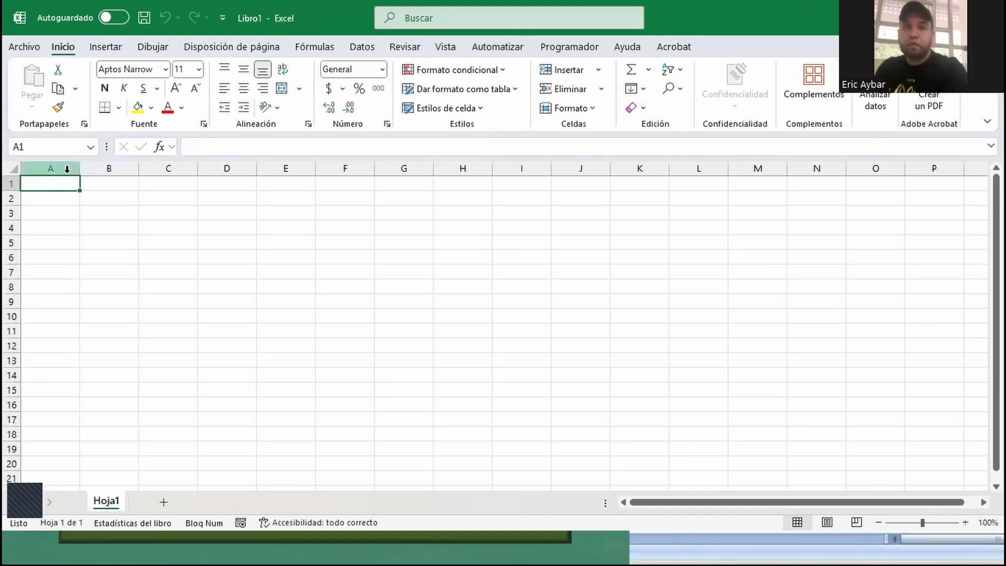
- Enter the letter A in cell A1, and the numbers 1 and 2 in cells B1 and B2
type("A")
key("Tab")
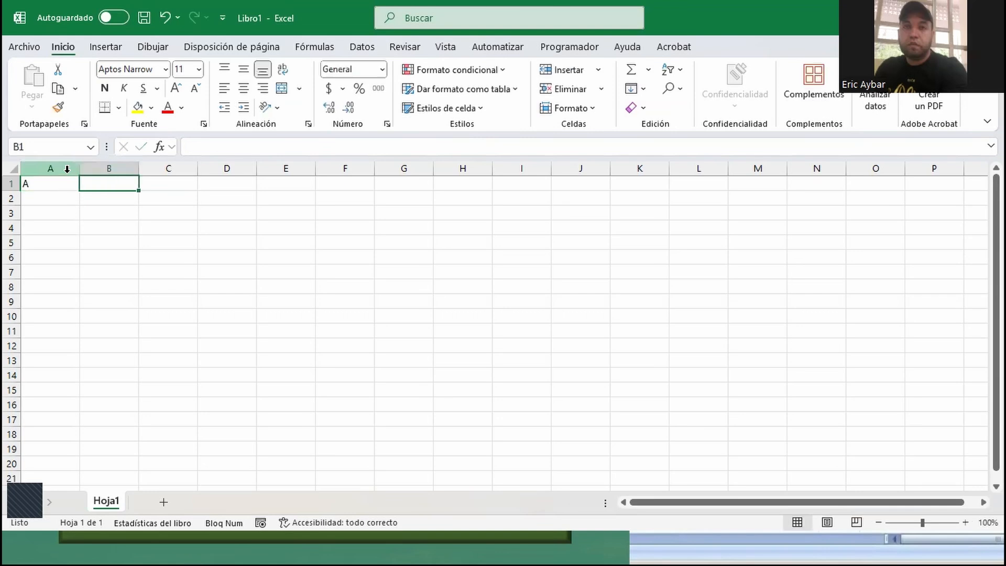
type("1")
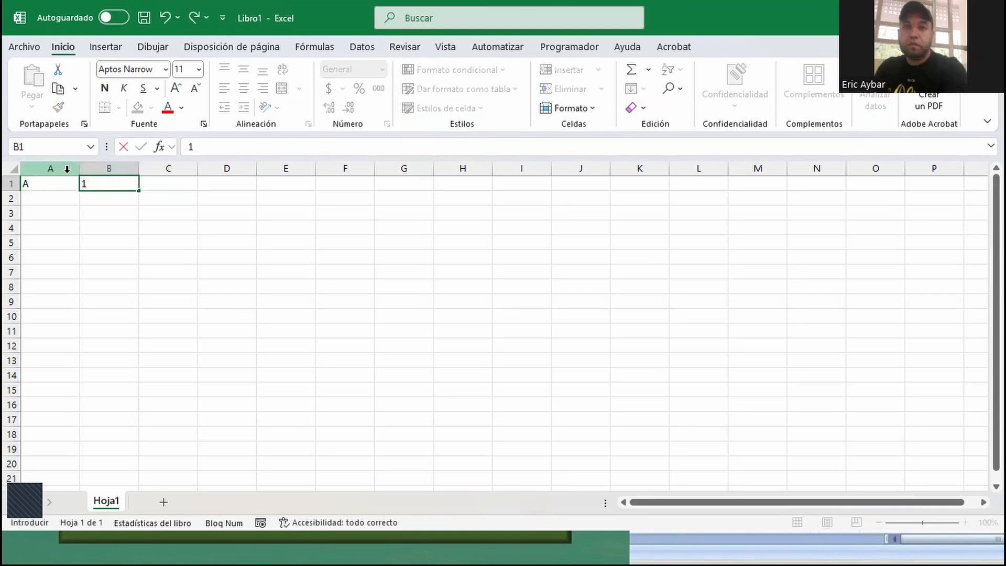
key("Return")
key("Tab")
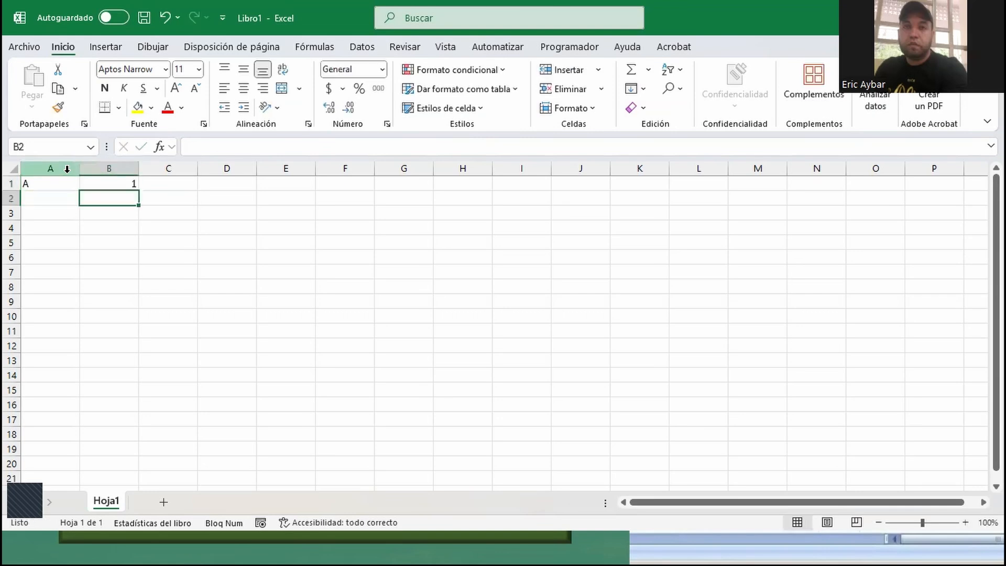
type("2")
key("Tab")
- Enter the formula =HOY() in cell C1 to insert the current date
key("Up")
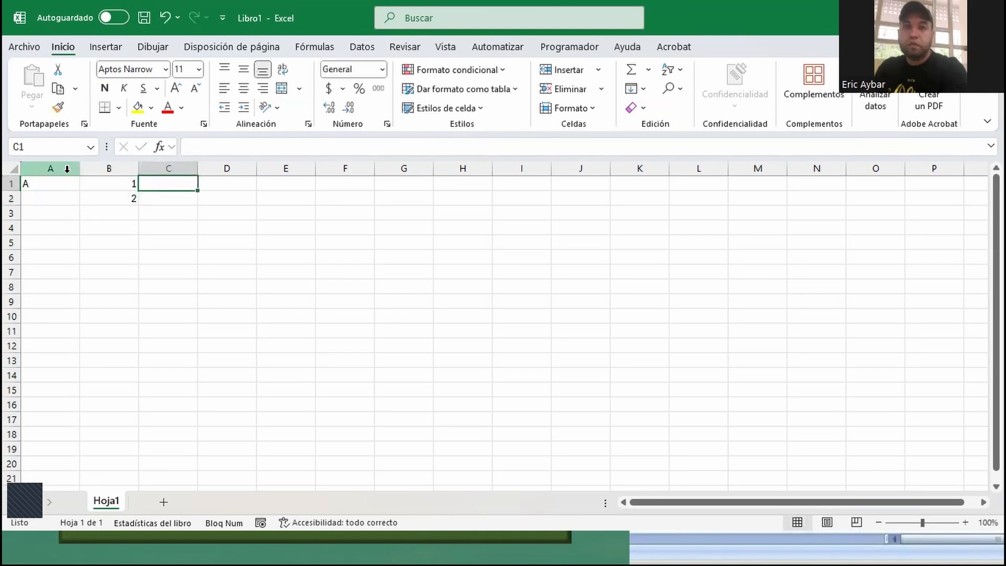
type("=")
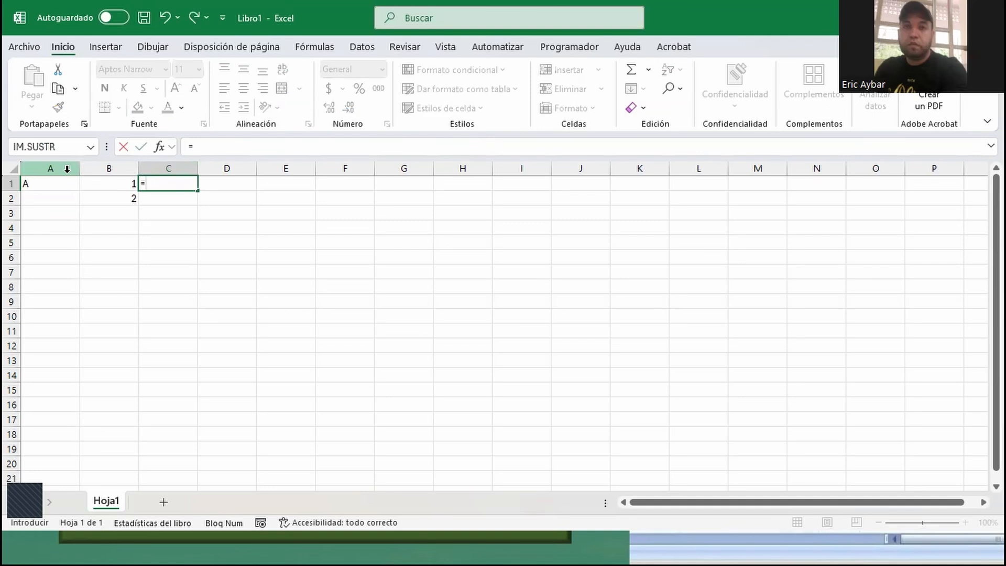
type("ho")
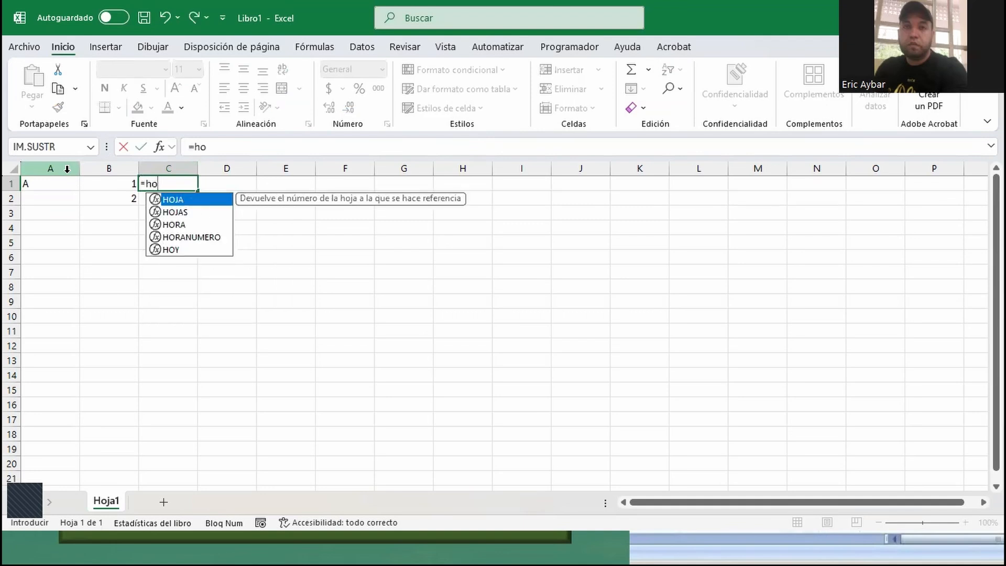
type("y(")
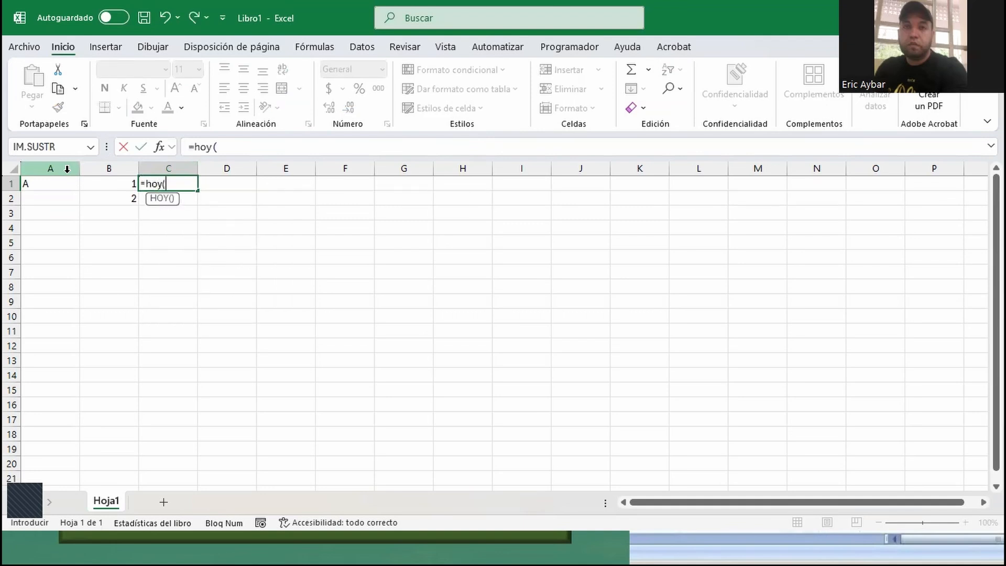
type(")")
key("Return")
key("Up")
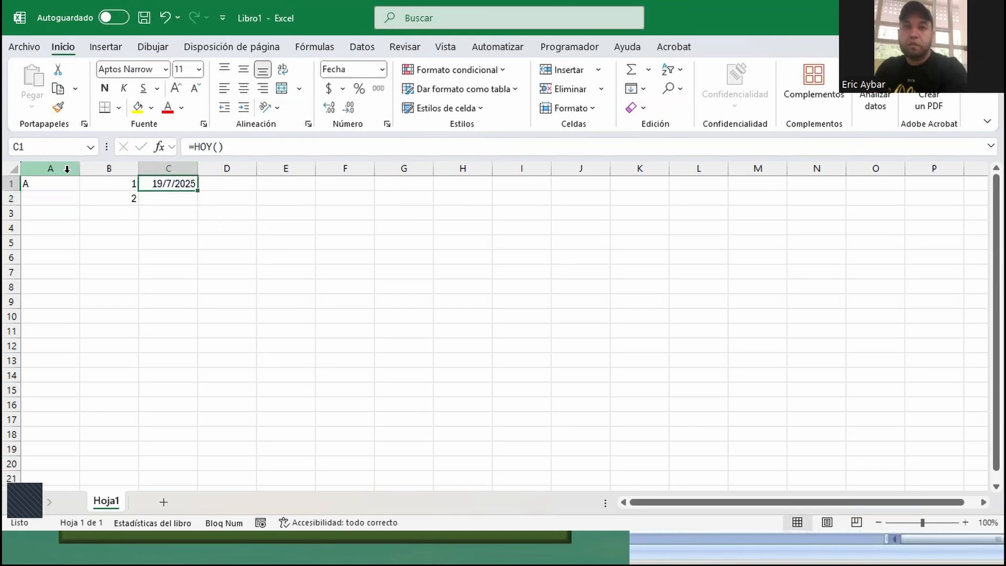
- Enter the time 10:42:00 in cell D1
key("Right")
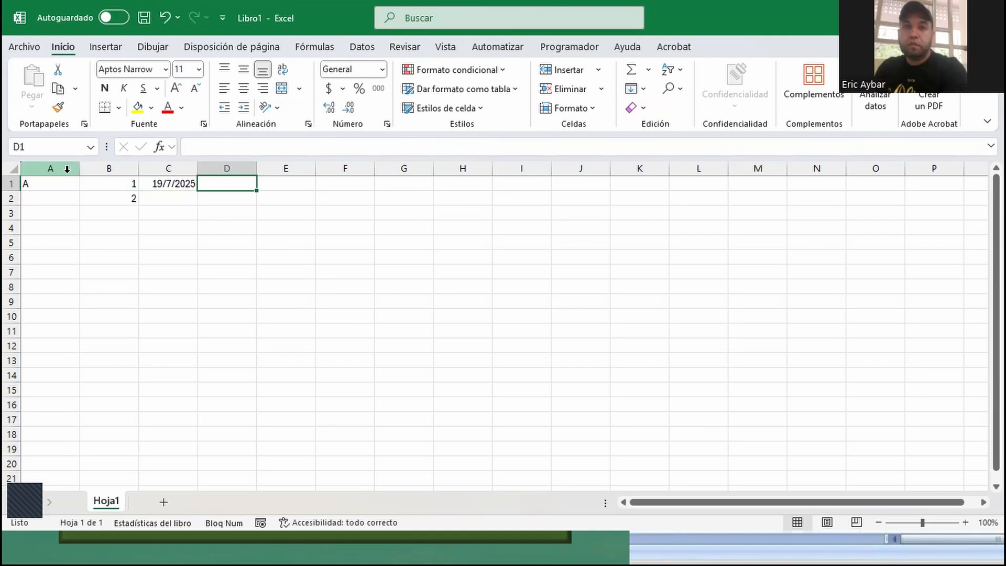
type("10")
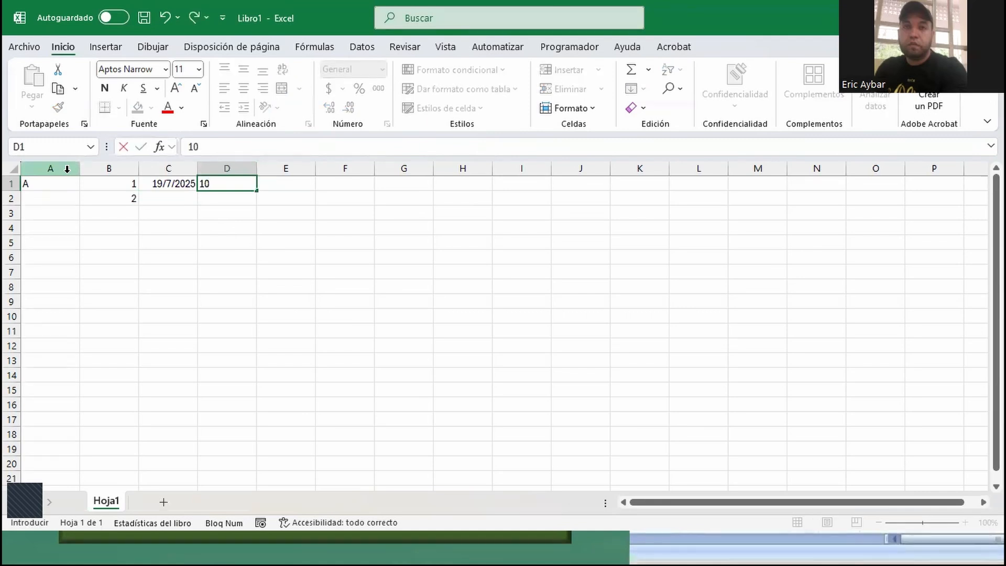
type(":42:00")
key("Return")
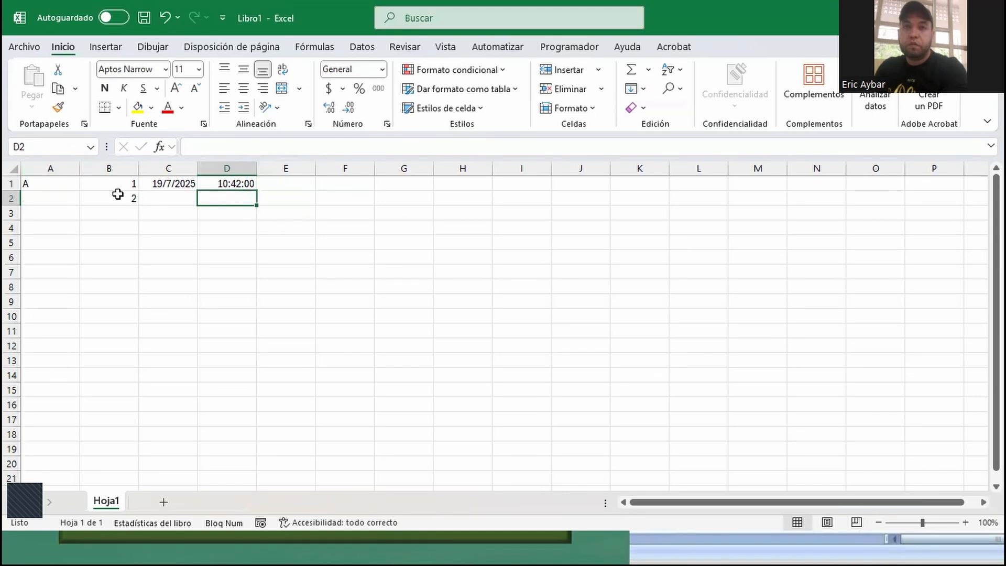
- Try extending the number series in B1:B2 down to B10, and undo the fill
left_click(129, 182)
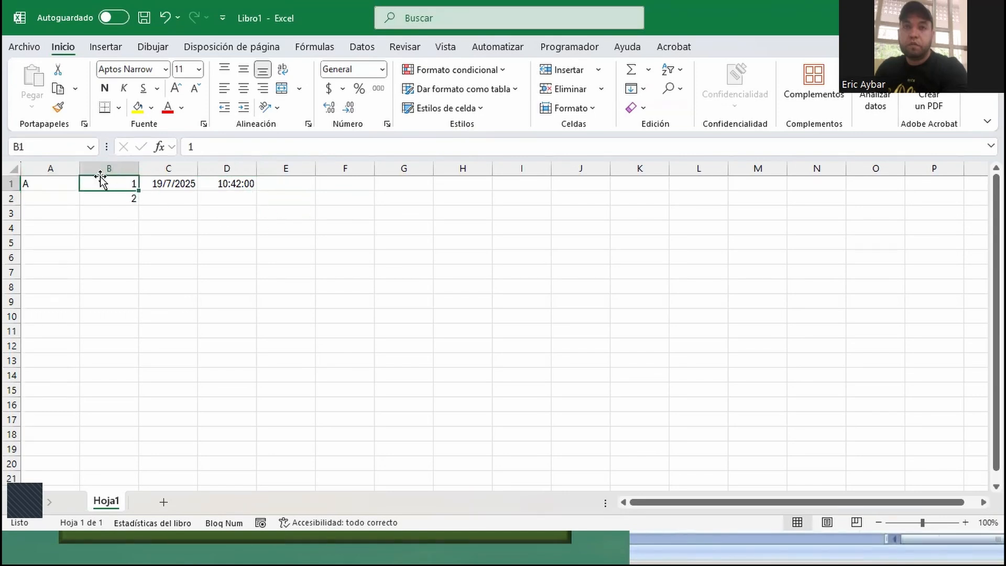
left_click_drag(108, 187, 115, 324)
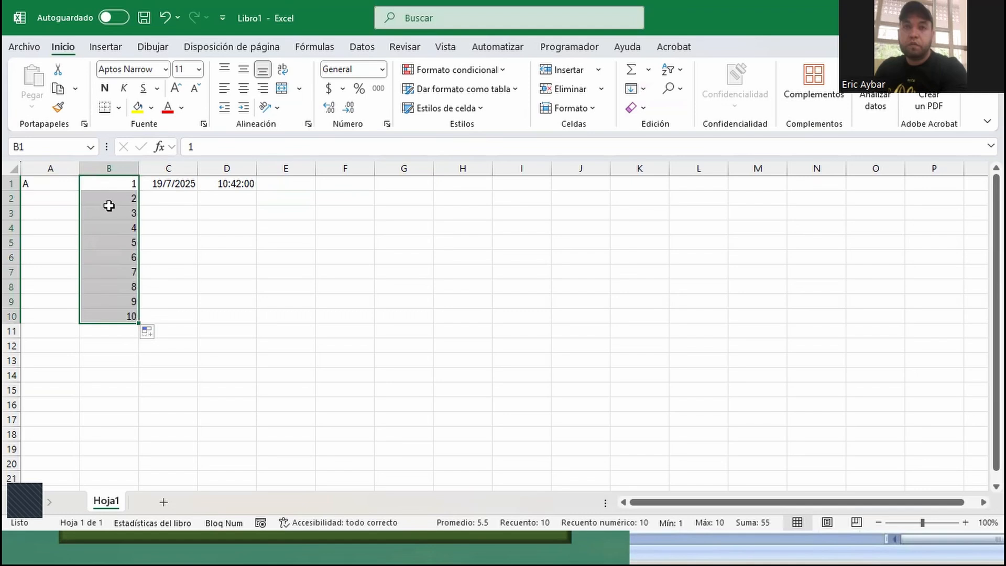
key("ctrl+z")
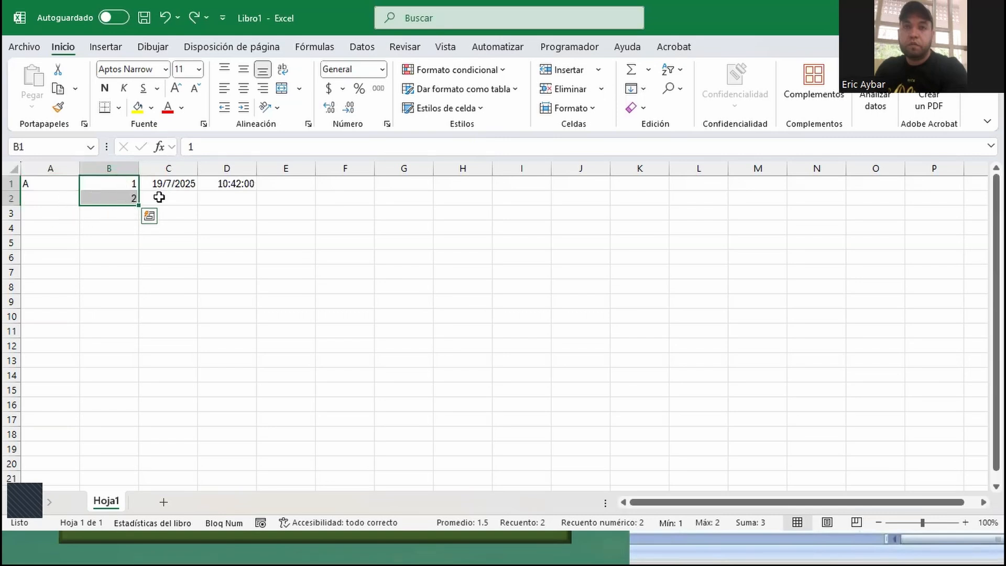
left_click(194, 198)
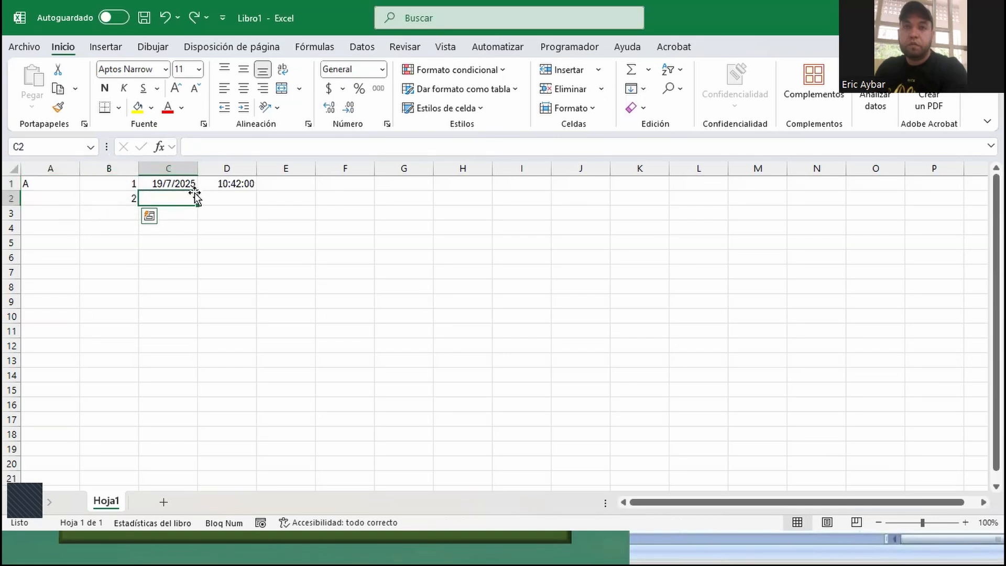
- Extend the number series in B1:B2 down to cell B17, filling it up to 17
left_click(109, 185)
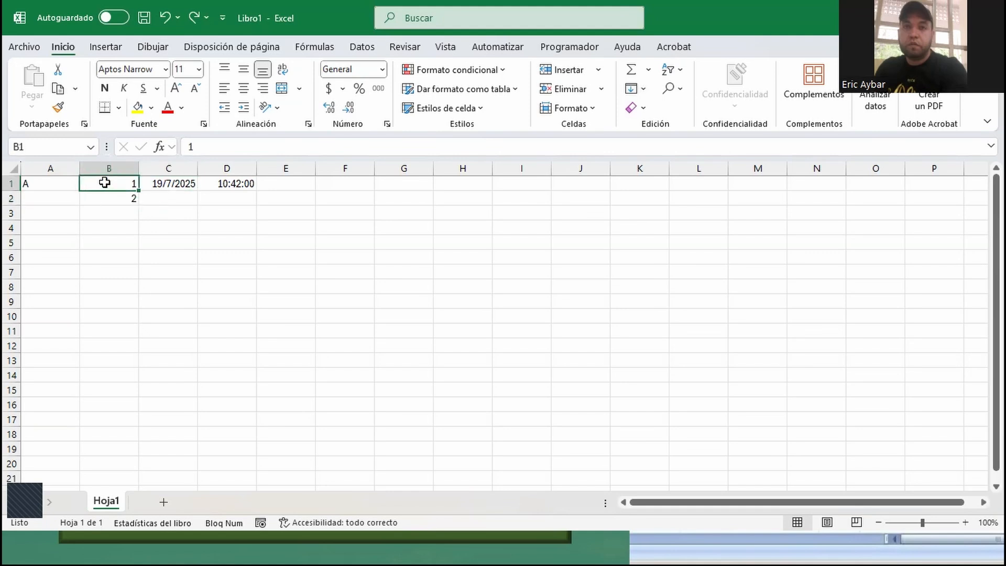
mouse_move(110, 189)
left_mouse_down()
mouse_move(108, 202)
mouse_move(121, 205)
left_mouse_up()
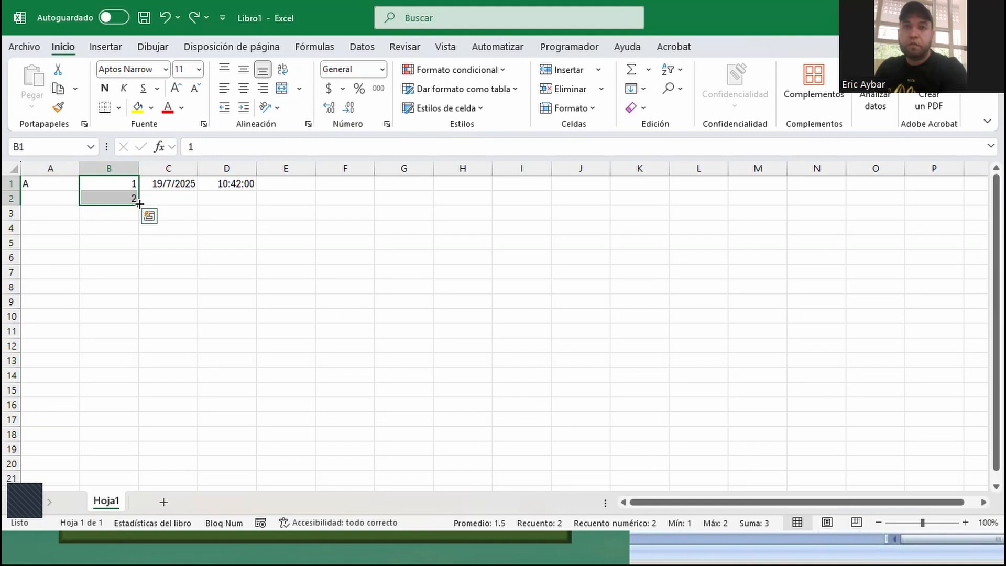
left_click_drag(139, 203, 134, 421)
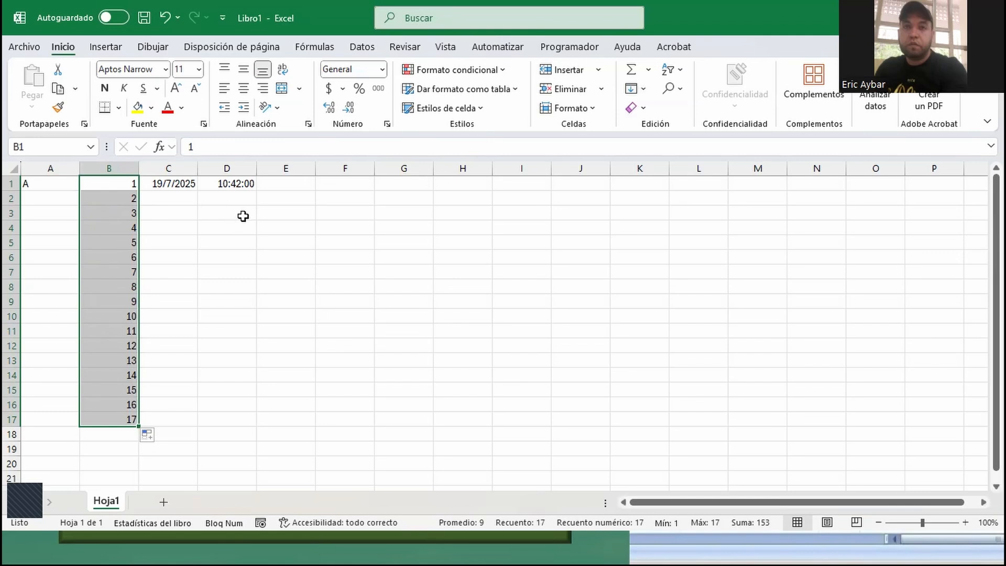
- Enter the text Valor in cell E3
left_click(268, 211)
type("Valor")
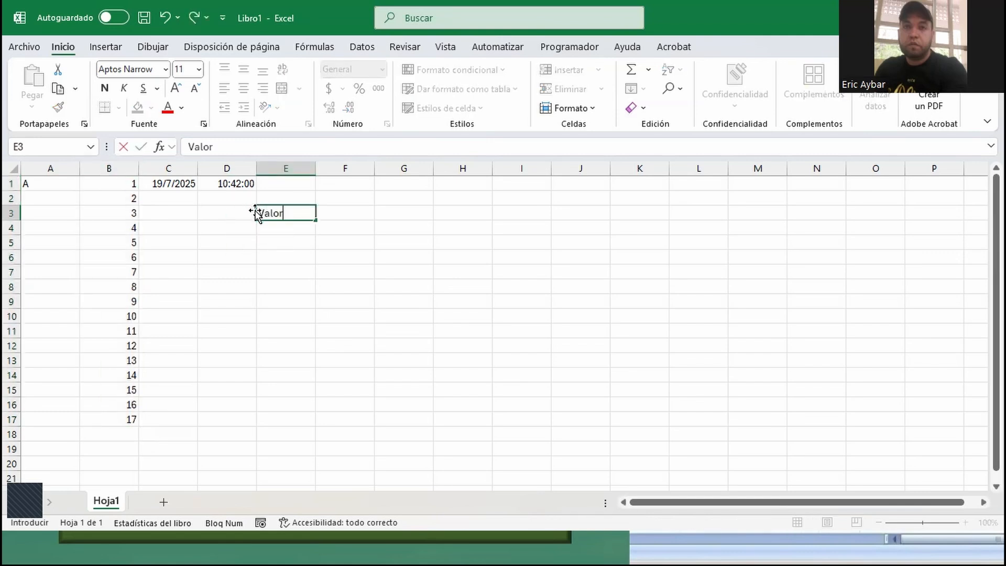
key("Return")
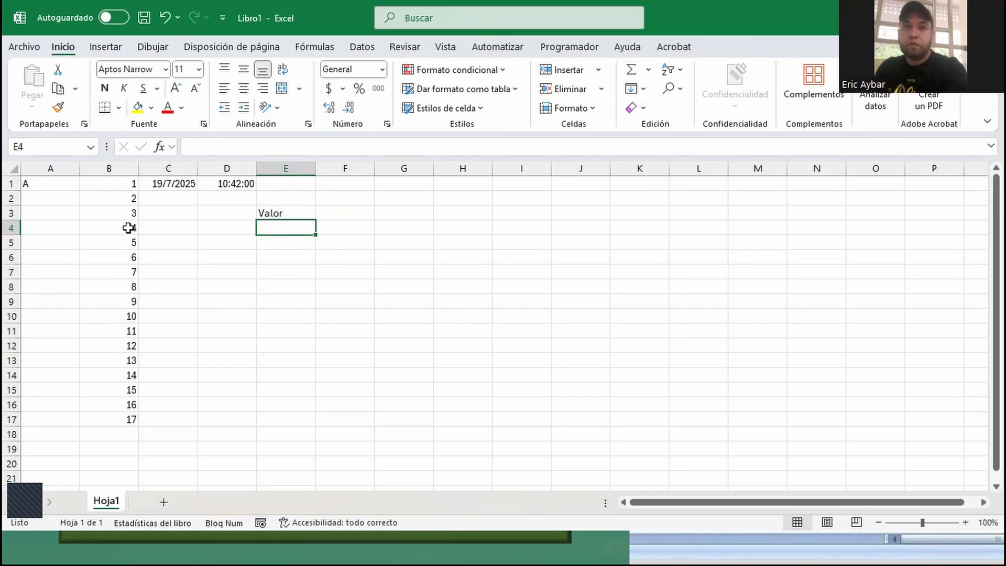
- Examine the different data types in A1, the range B1:B17, C1 and D1
left_click(40, 183)
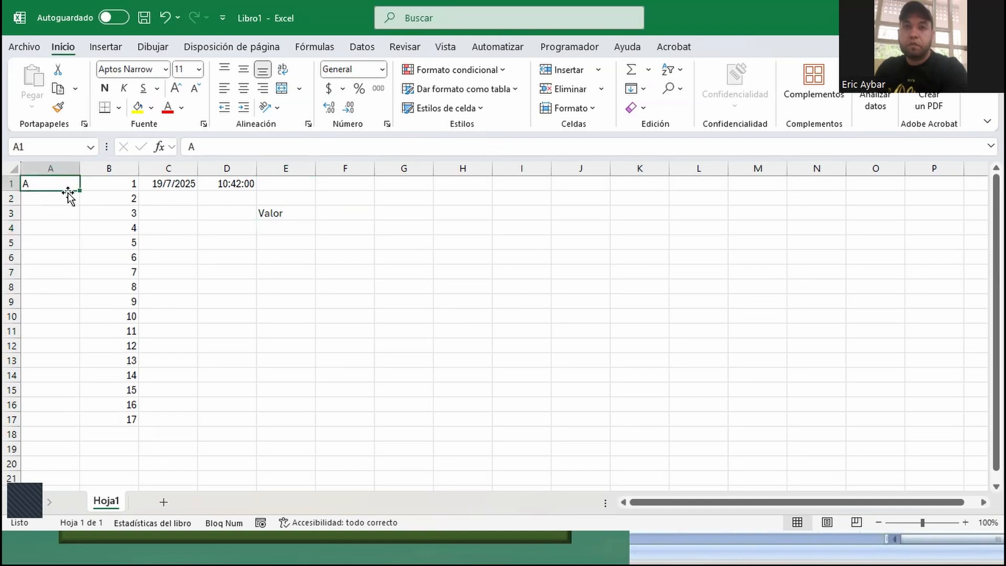
left_click(121, 182)
left_click_drag(117, 183, 104, 413)
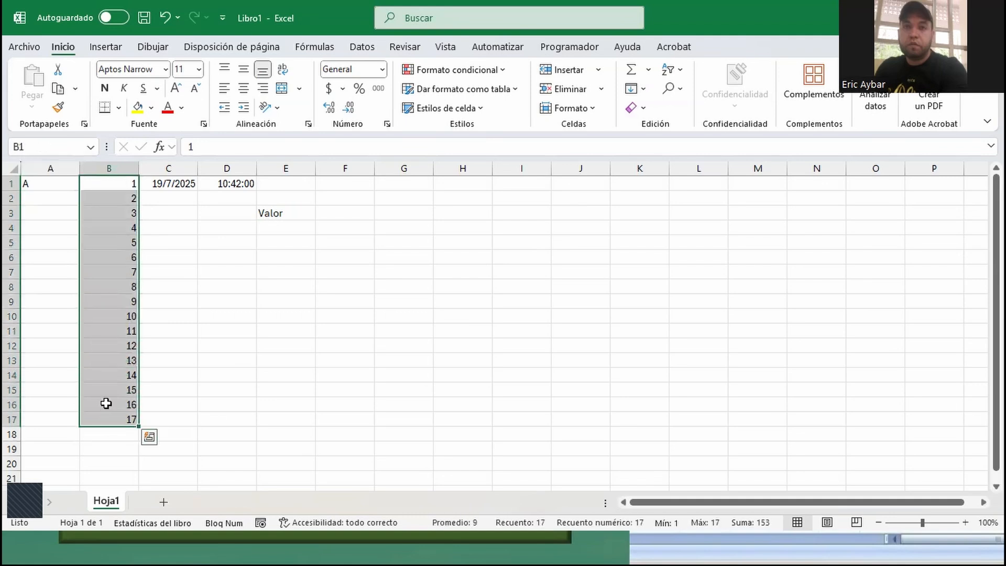
left_click(174, 183)
left_click(224, 184)
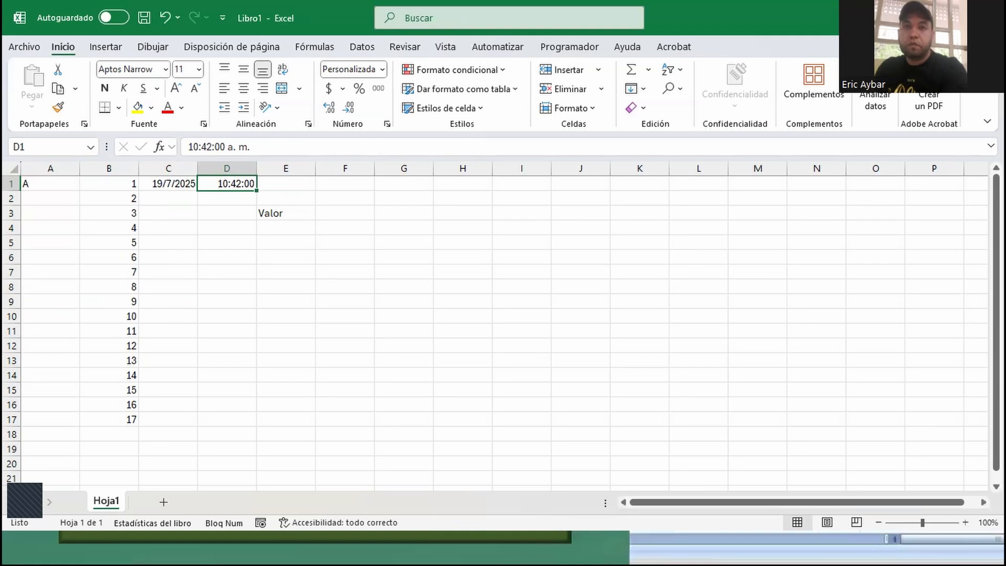
- Enter the number 123 in cell F2 and 43 in the adjacent cell G2
left_click(327, 197)
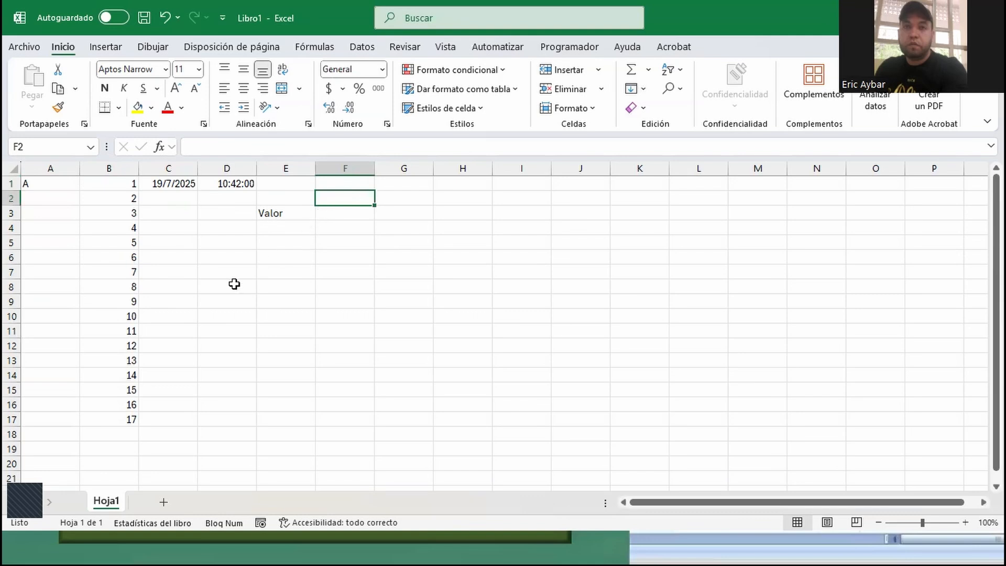
type("123")
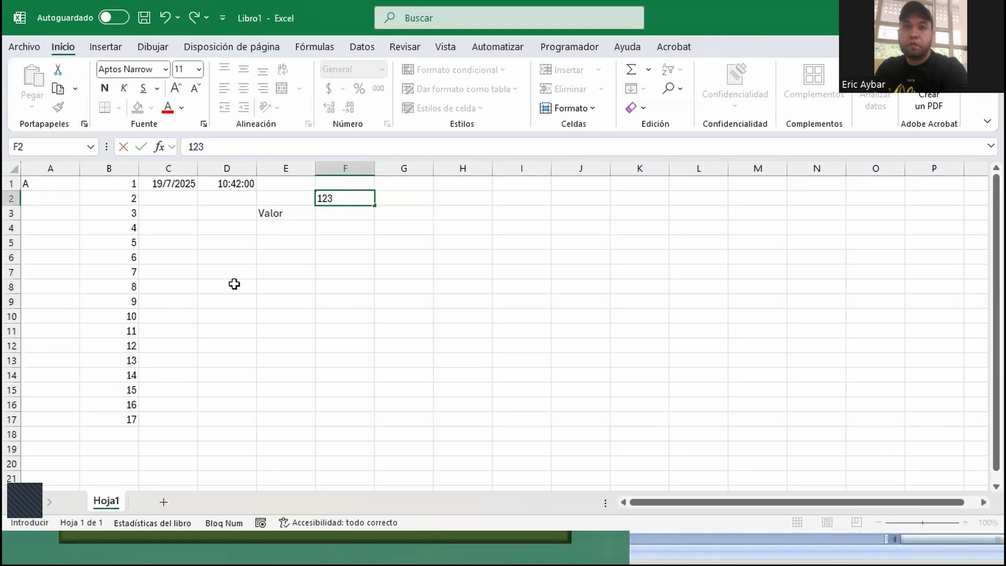
key("Return")
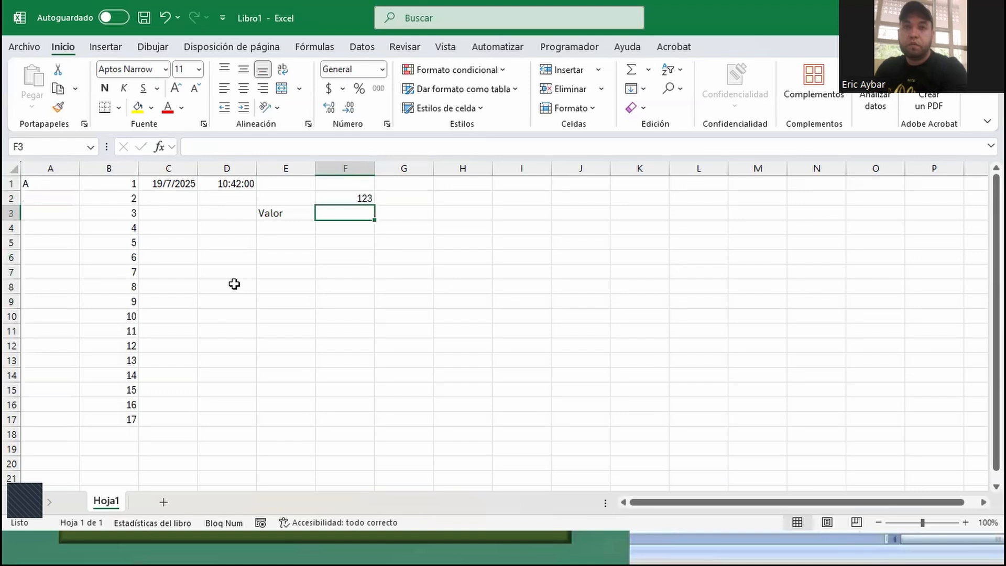
key("Up")
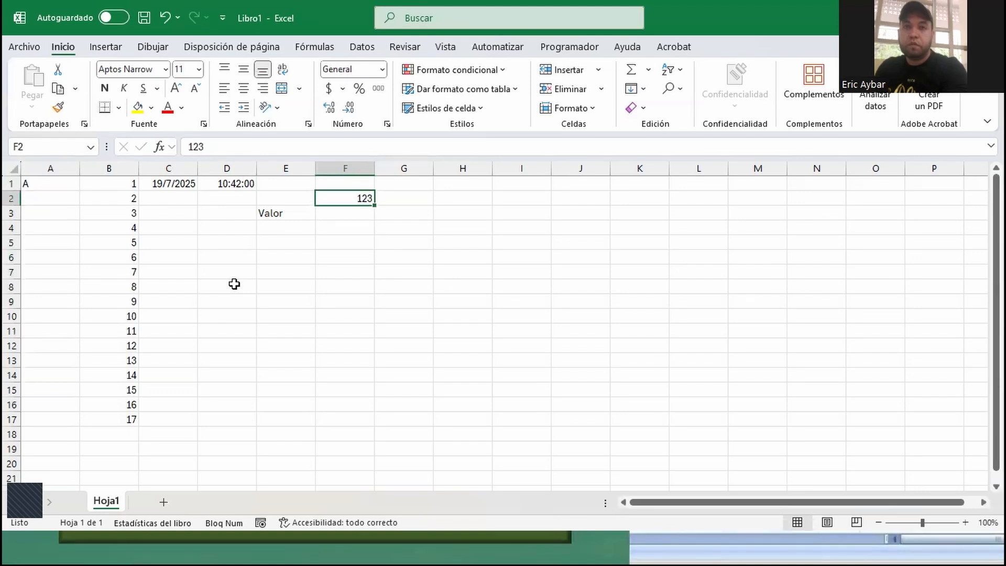
key("Right")
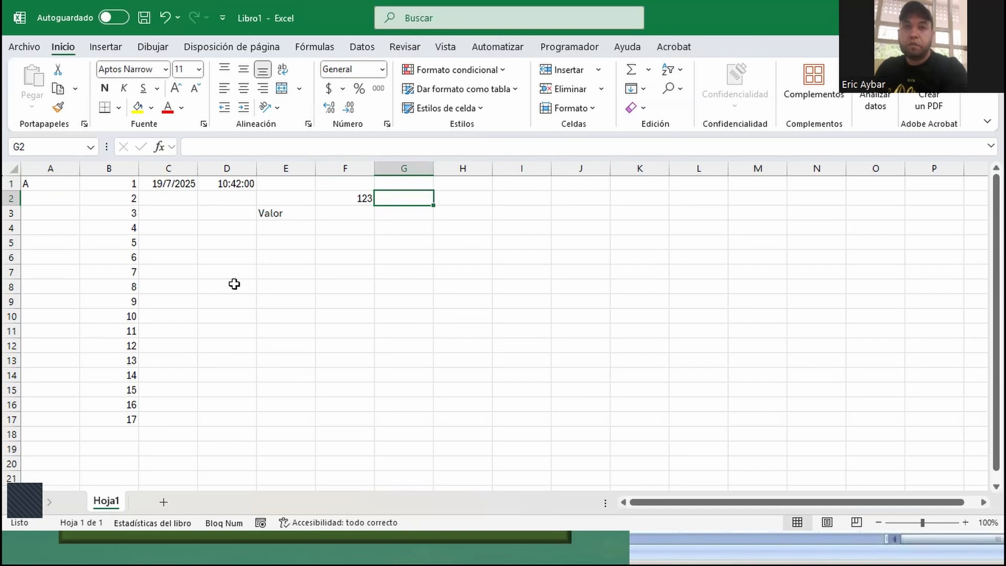
type("43")
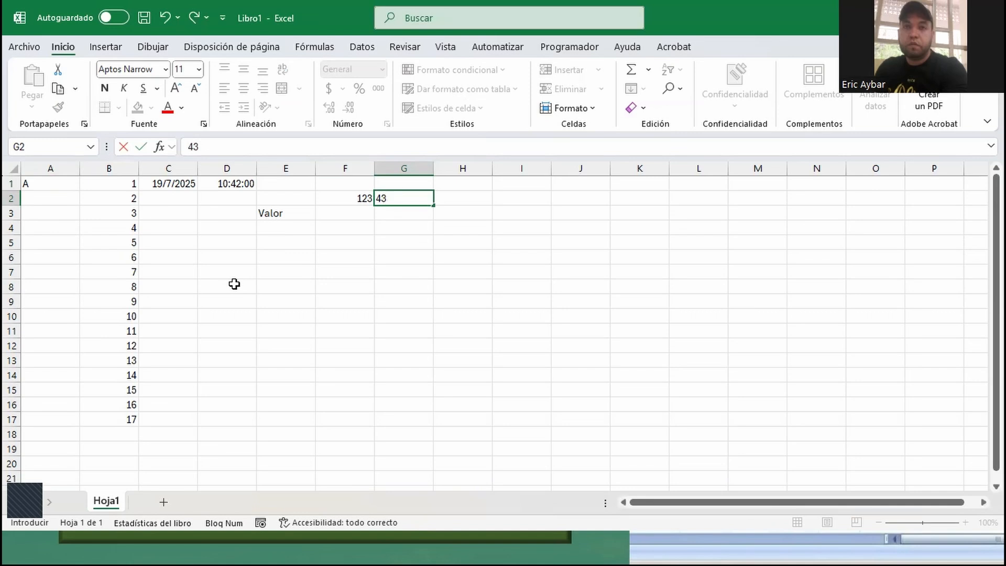
key("Return")
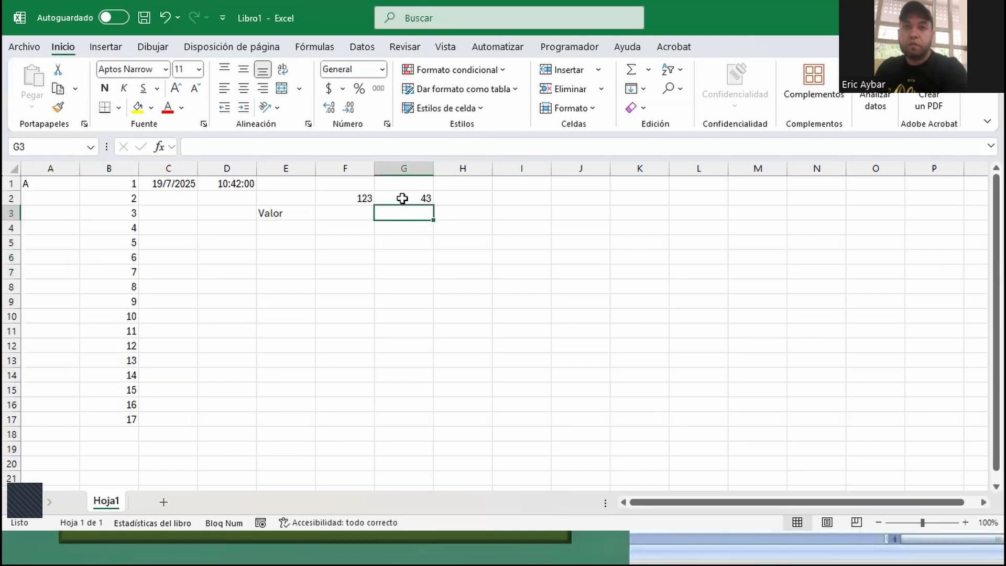
- Replace the value in cell F2 with 22
left_click(336, 196)
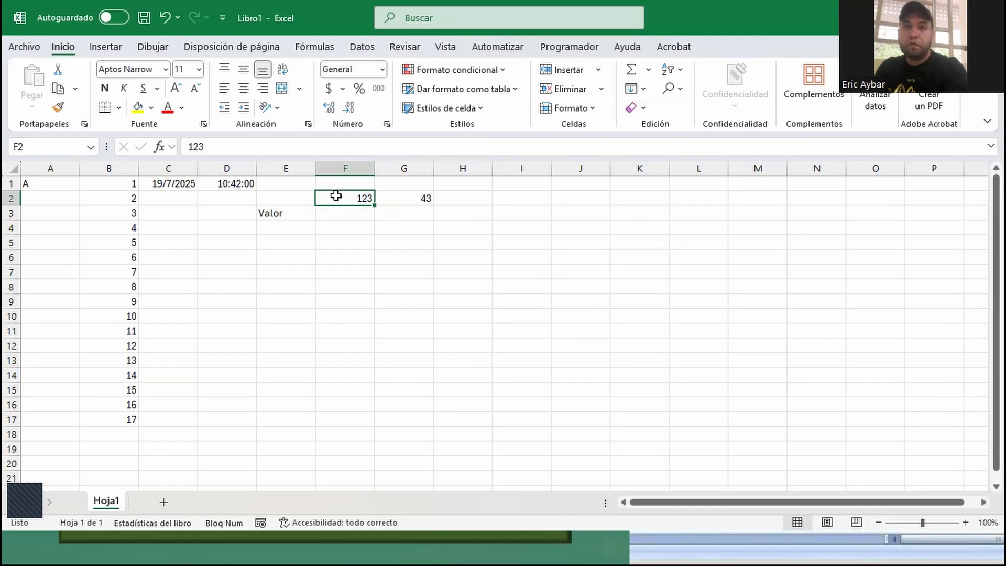
type("22")
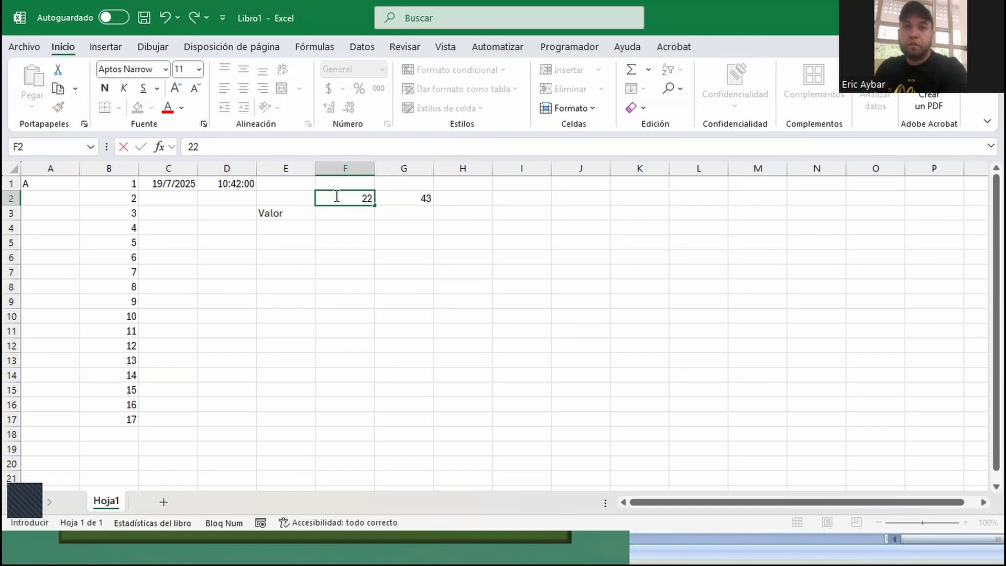
key("Return")
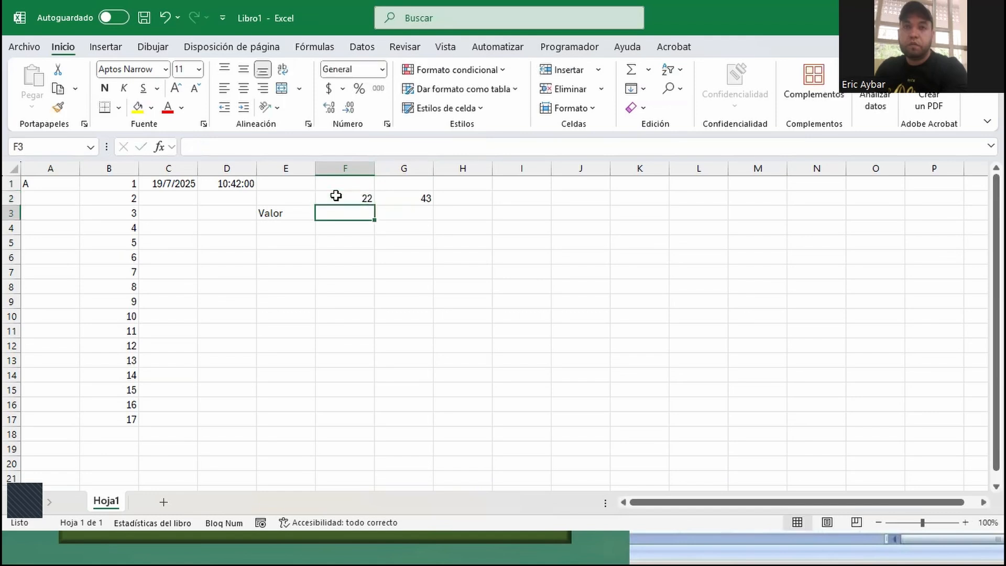
left_click(336, 195)
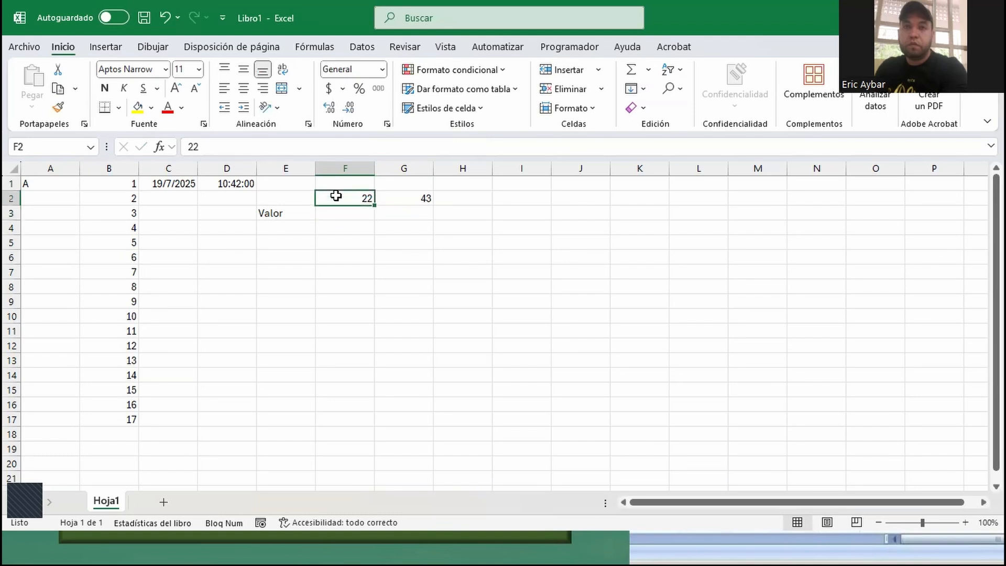
key("Right")
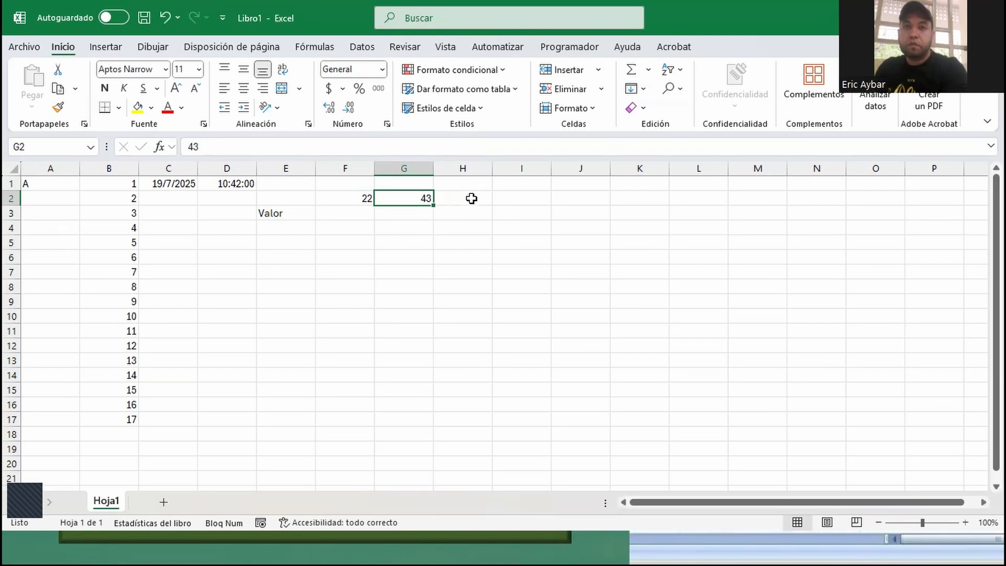
- Enter Lunes in cell I2 and auto-fill the weekdays down to Domingo in I8
left_click(501, 198)
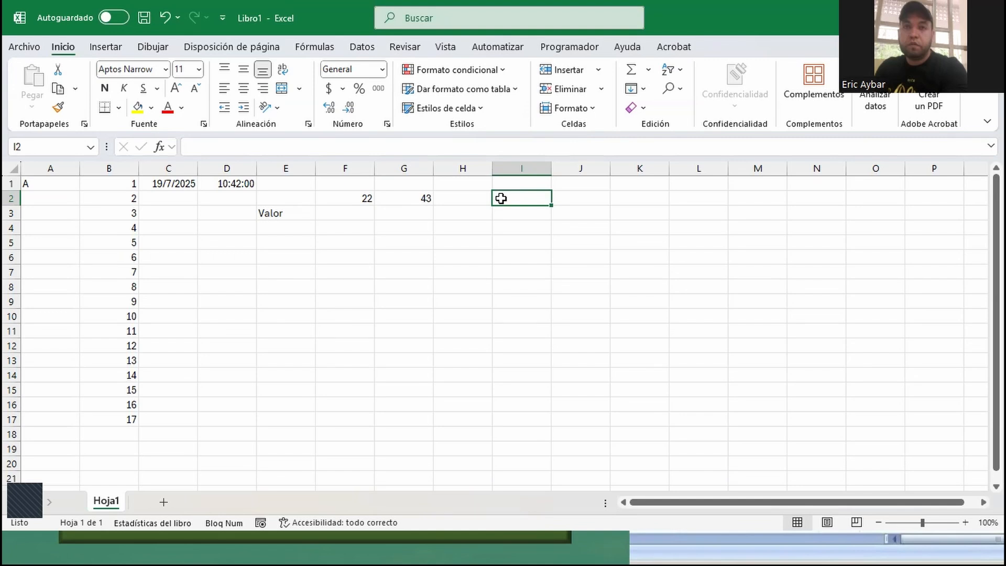
type("Lunes")
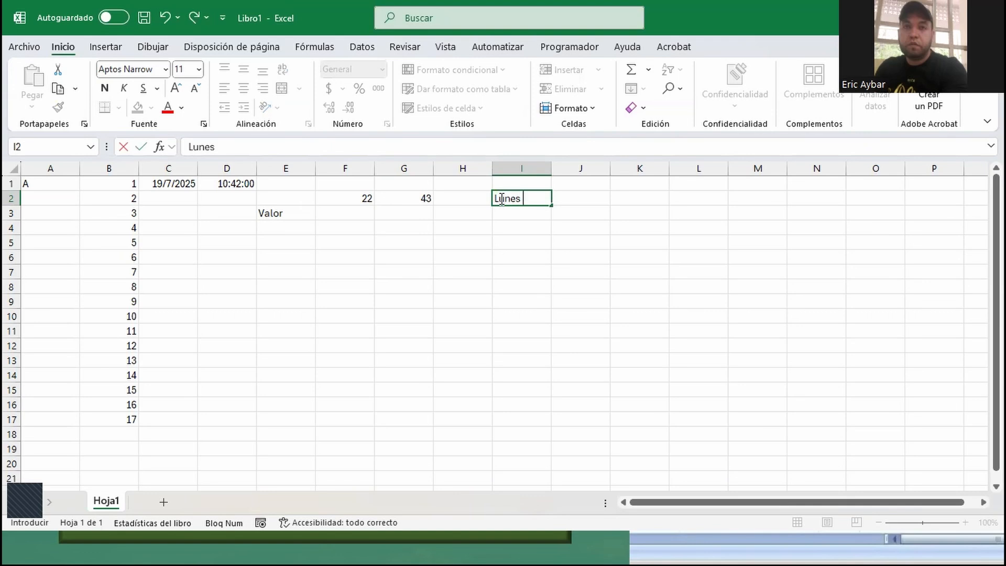
key("Return")
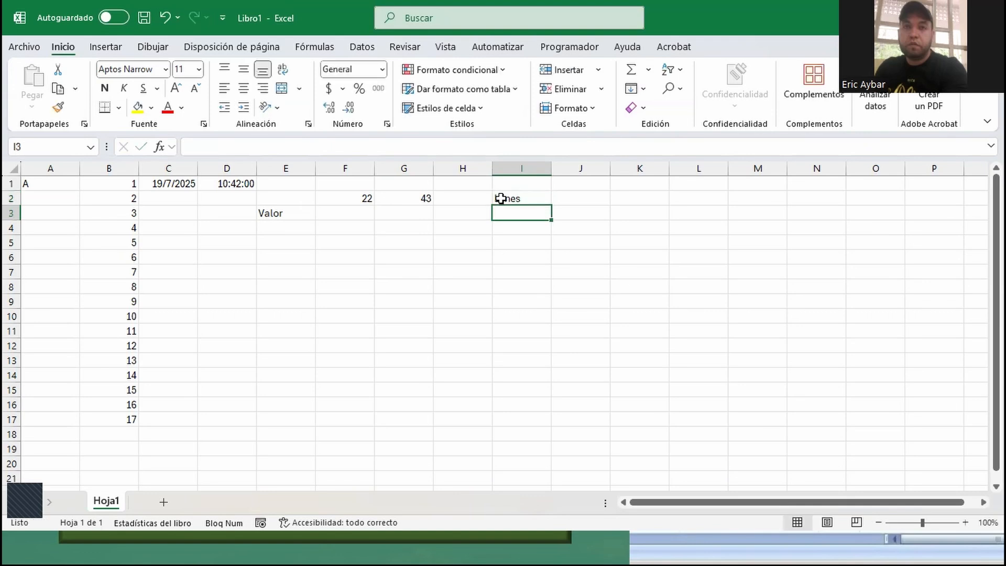
left_click(519, 199)
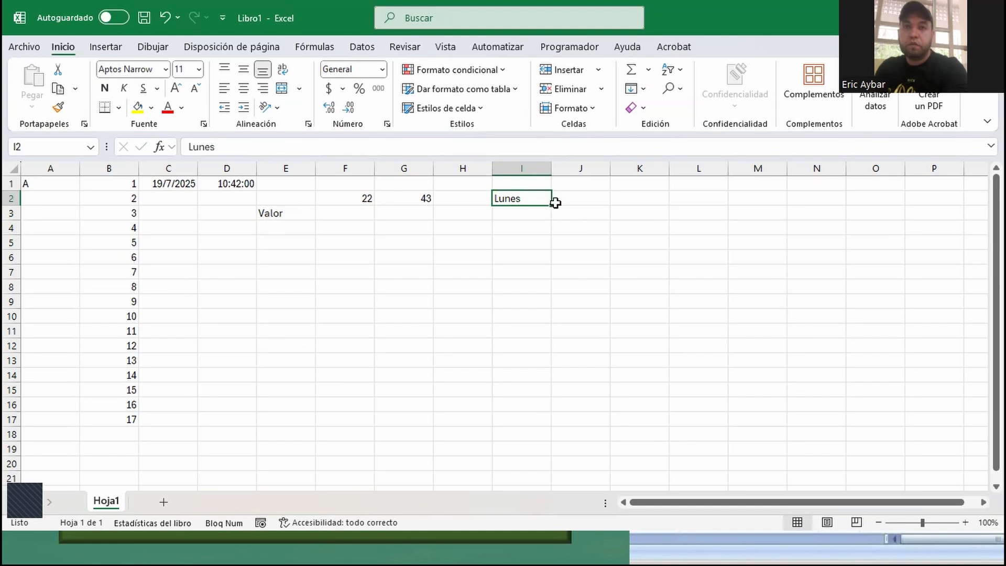
left_click_drag(551, 205, 532, 297)
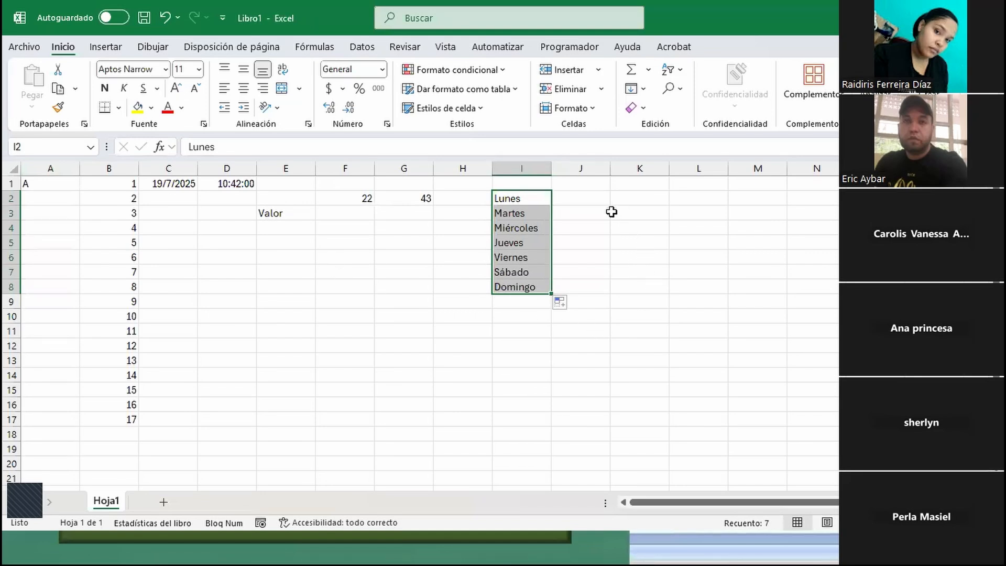
- Enter the first names of three participants in cells F6 to F8, one per cell
left_click(333, 255)
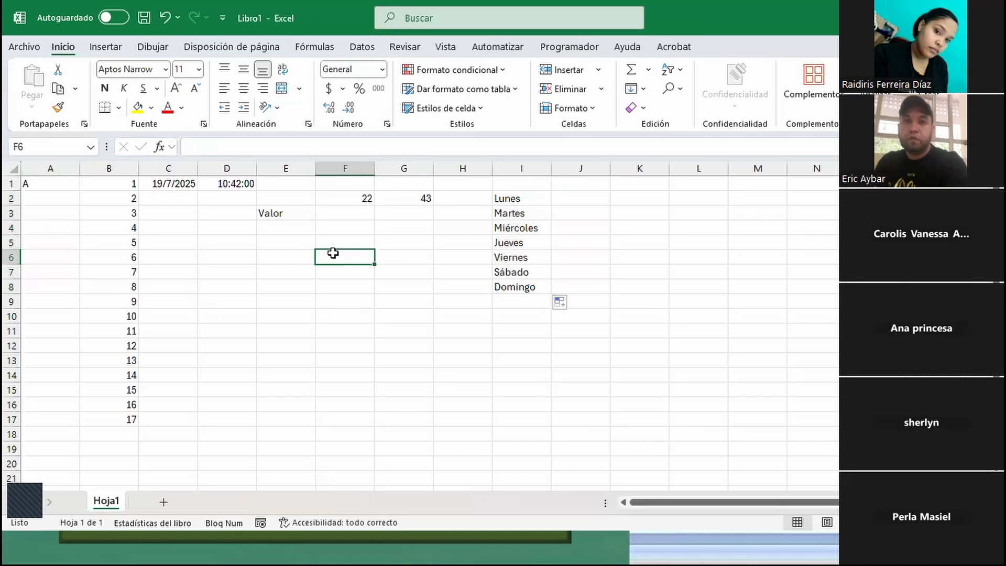
type("Raidiris")
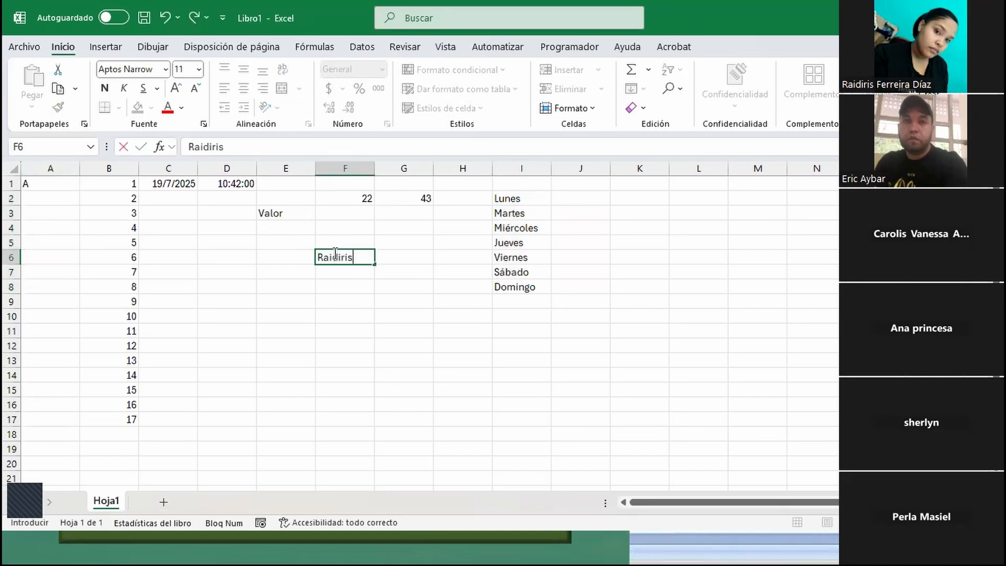
key("Return")
type("Carolis")
key("Return")
type("Ab")
key("BackSpace")
key("BackSpace")
type("na")
key("Return")
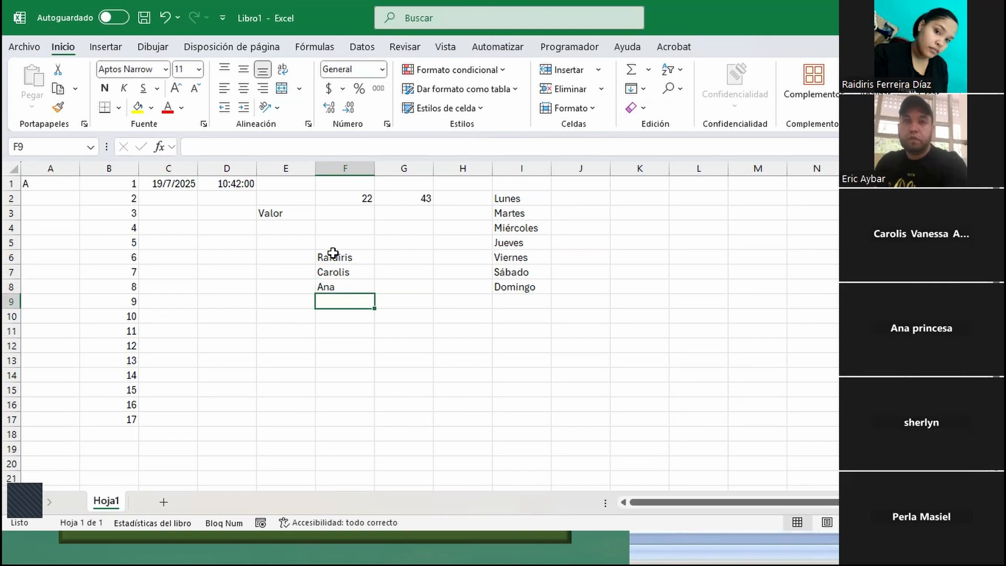
- Continue the name column with three more participants' first names in cells F9 to F11
type("Sherly")
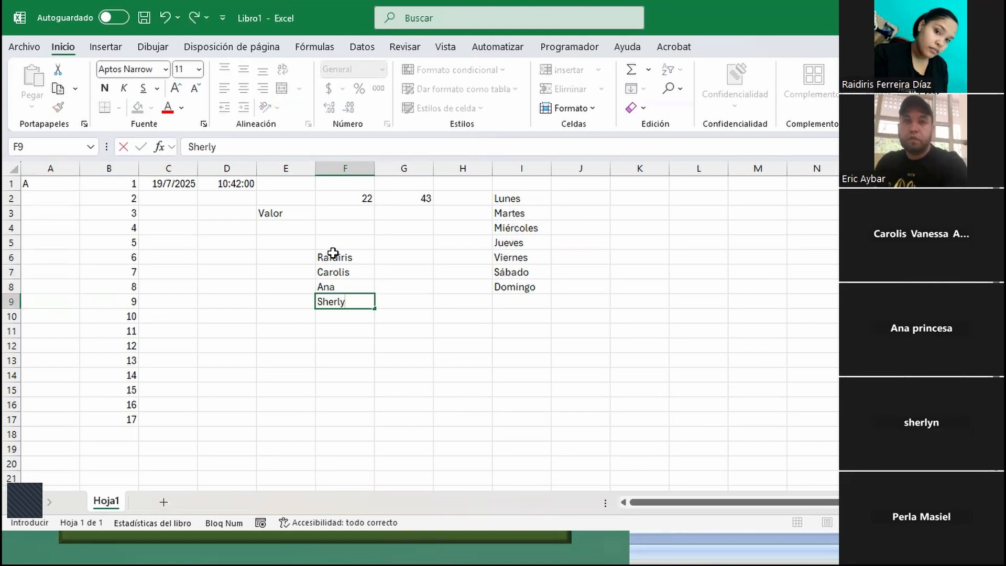
key("Return")
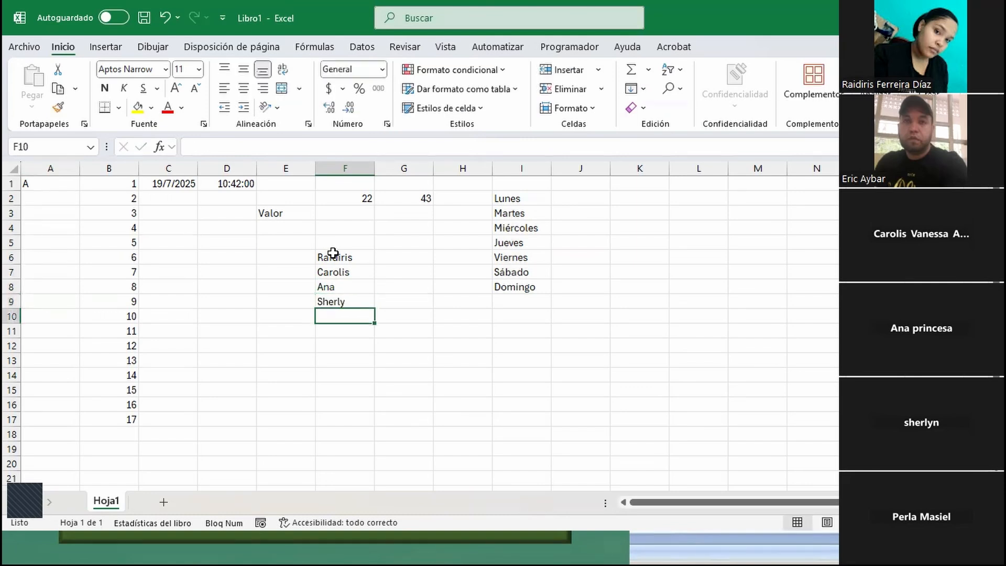
type("Perla")
key("Return")
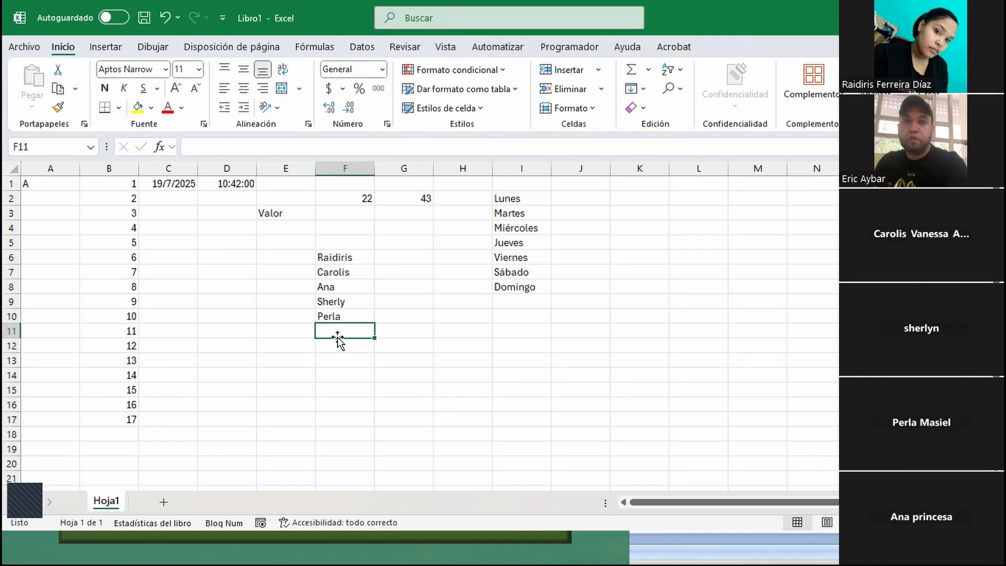
type("Jennifer")
key("Return")
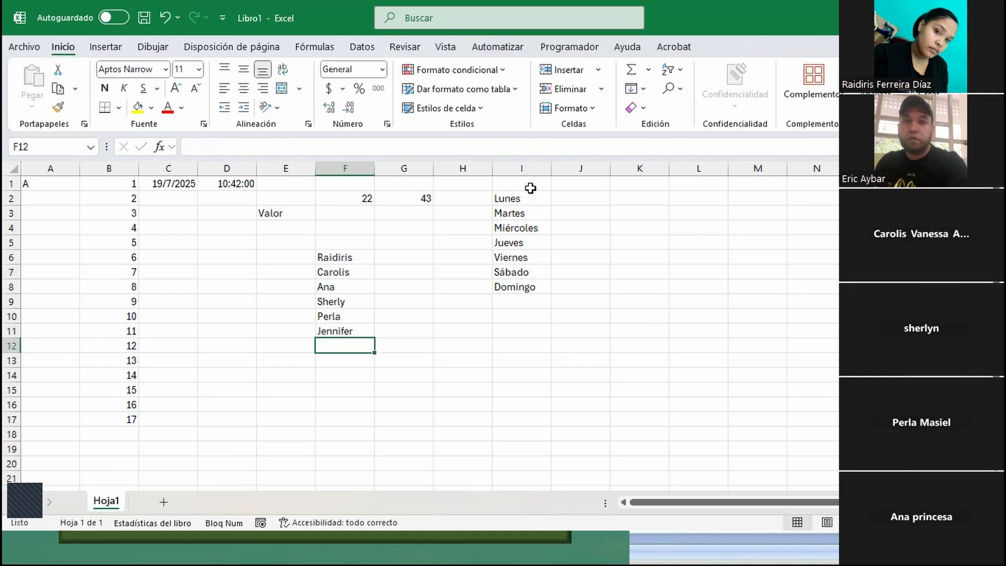
- Open the advanced settings in the Excel options
left_click_drag(345, 259, 337, 324)
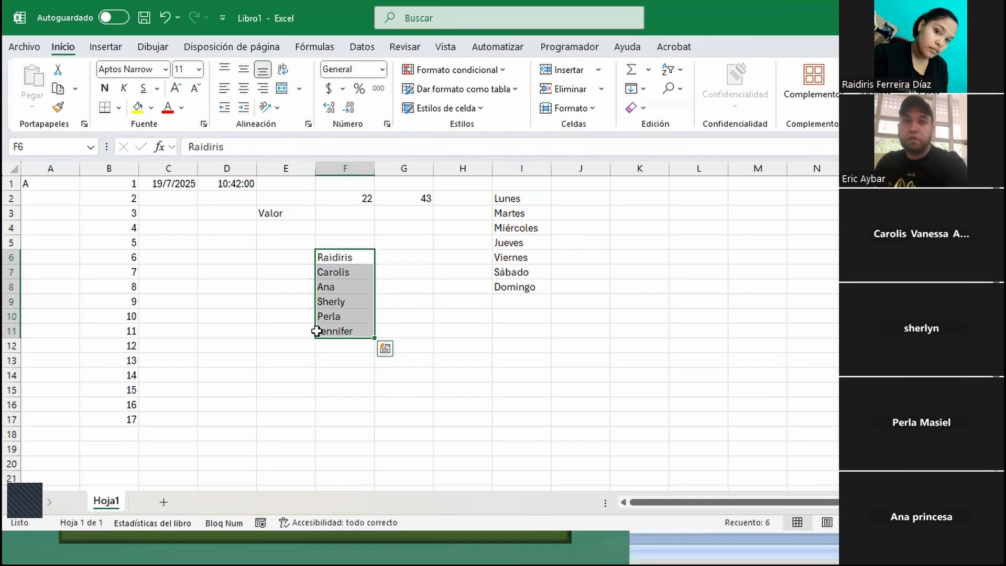
left_click(404, 250)
left_click(322, 260)
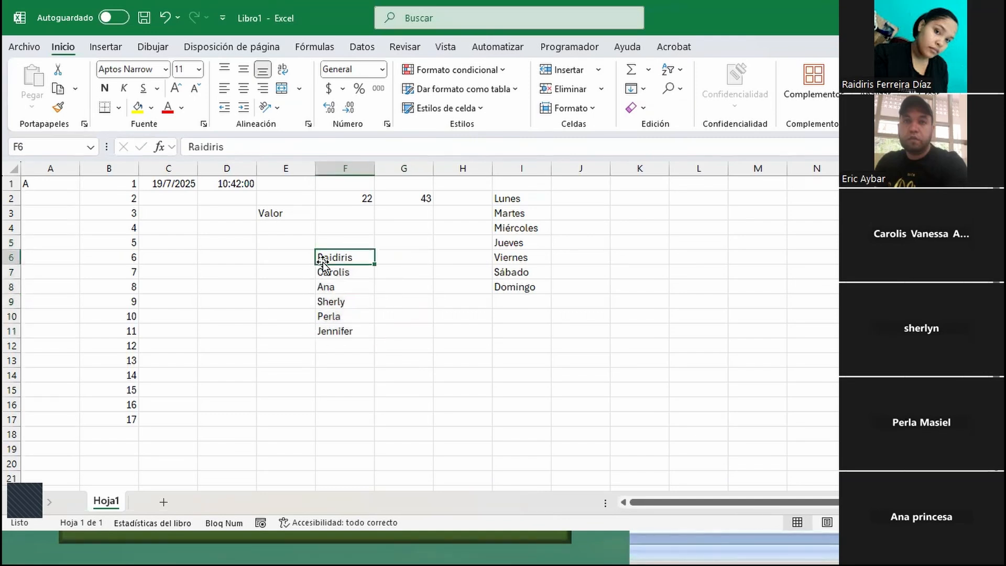
left_click(24, 48)
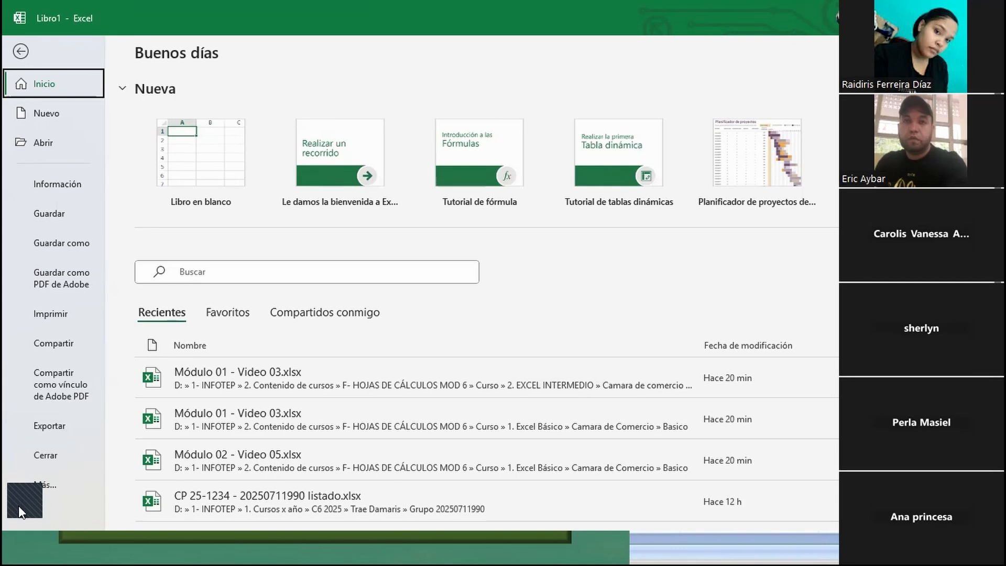
left_click(23, 489)
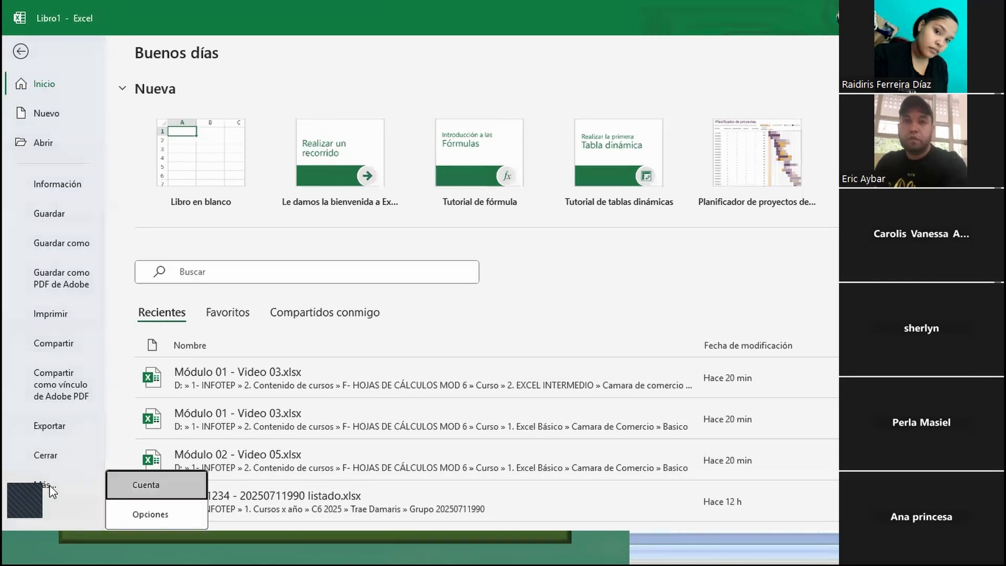
left_click(145, 515)
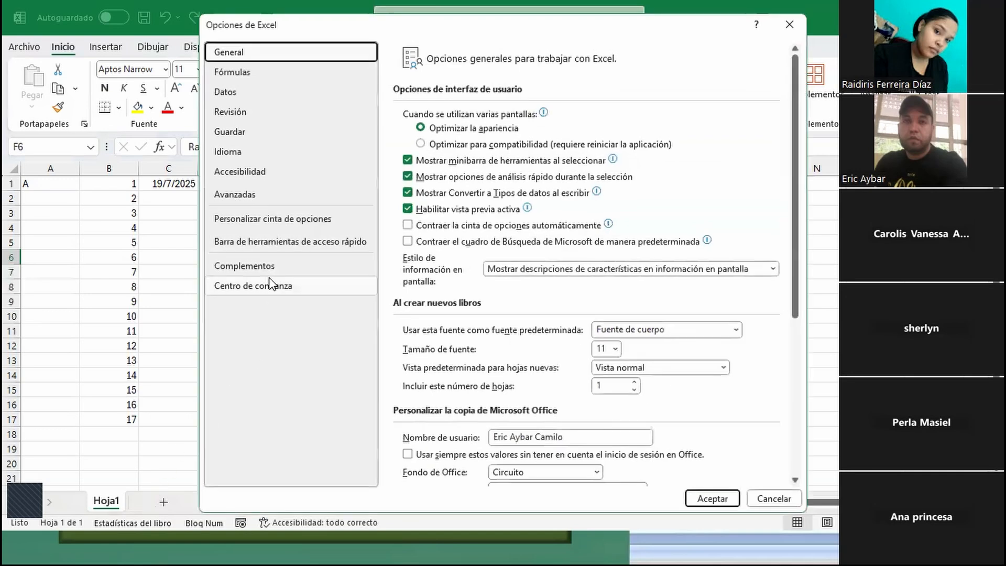
left_click(238, 195)
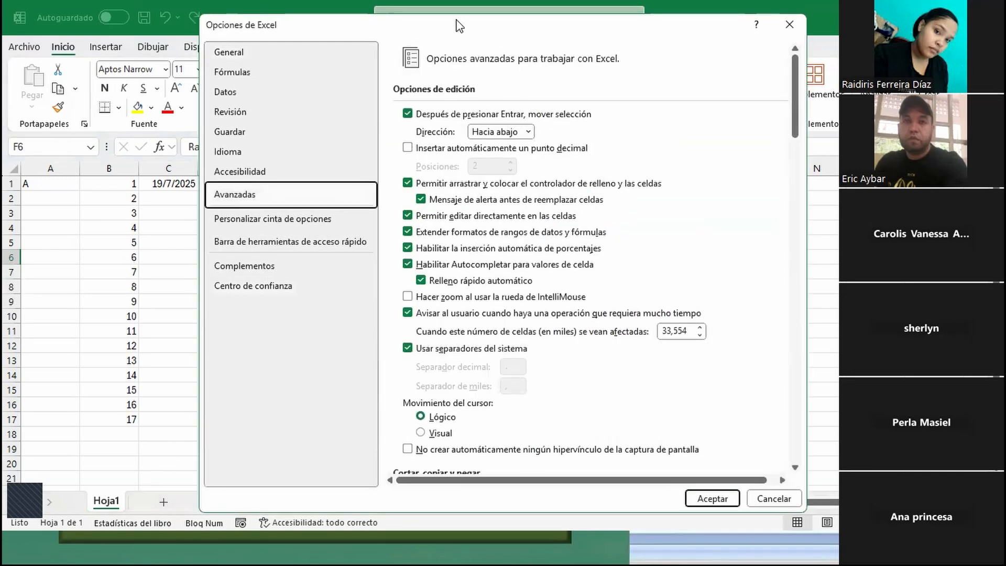
- Widen the options dialog and open the editor for custom sort and fill lists from the General section
left_click_drag(459, 26, 453, 22)
scroll(645, 259, "down", 4)
scroll(644, 258, "down", 3)
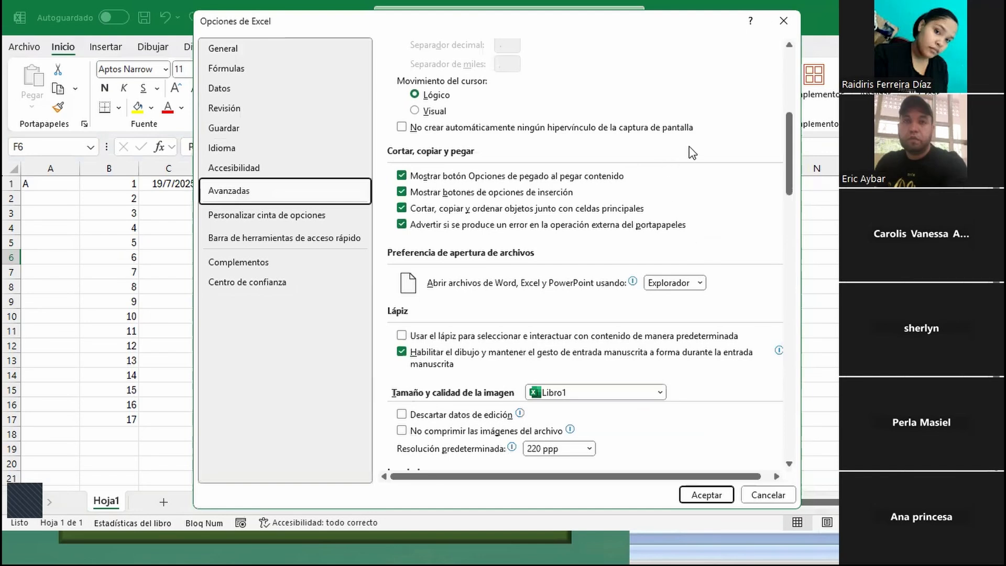
scroll(653, 240, "down", 6)
scroll(680, 289, "down", 5)
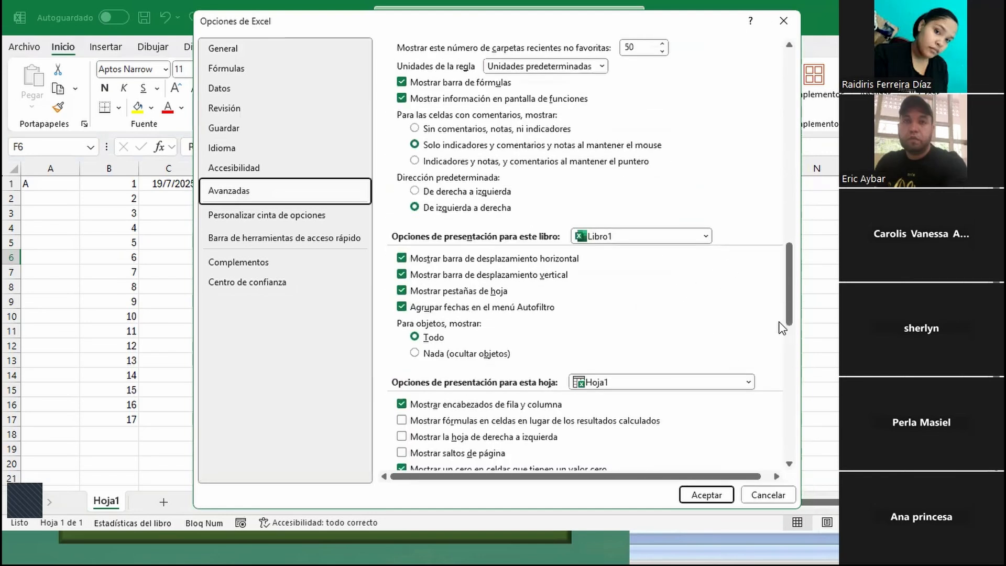
scroll(754, 277, "down", 5)
scroll(750, 275, "down", 8)
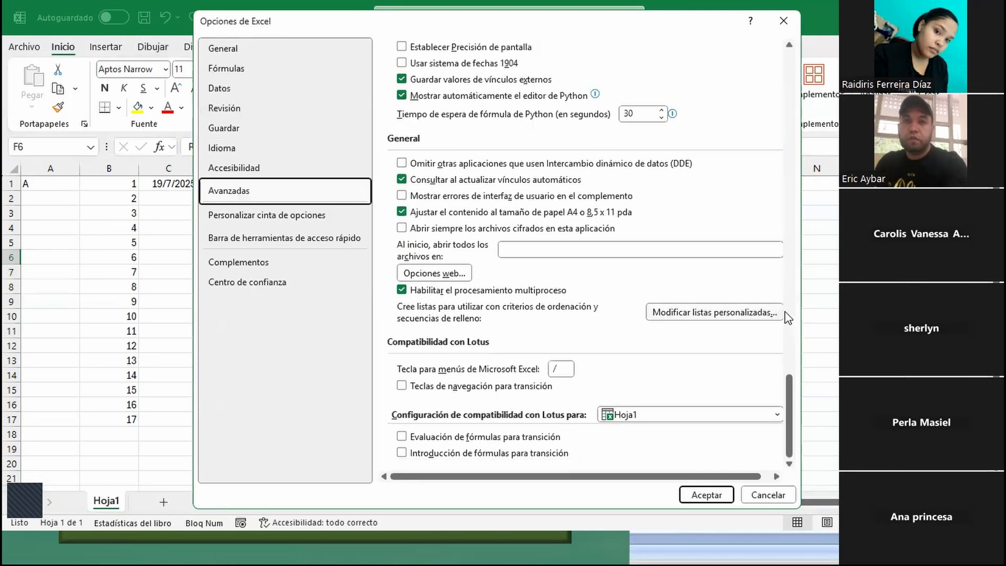
left_click_drag(803, 308, 932, 309)
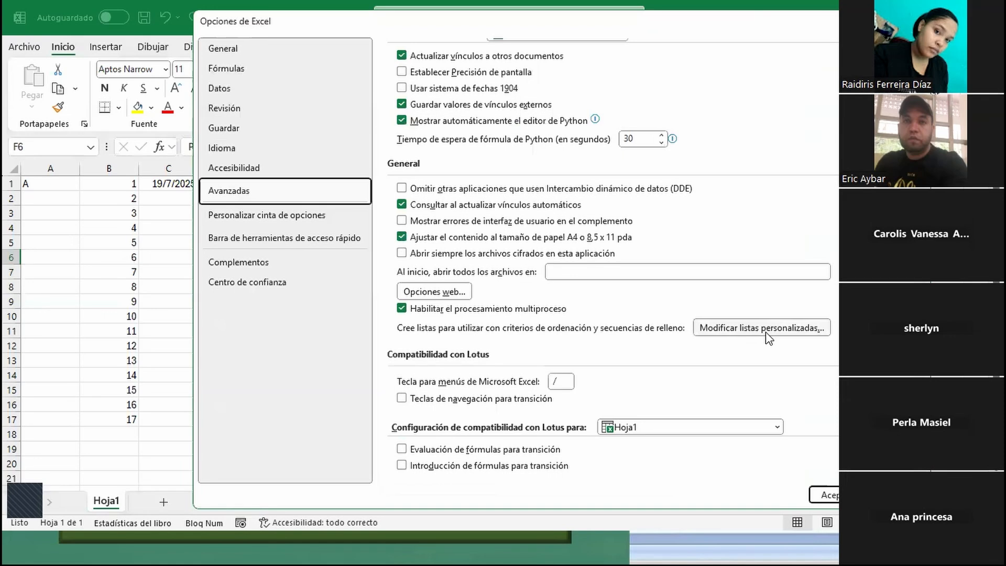
key("ctrl")
key("ctrl")
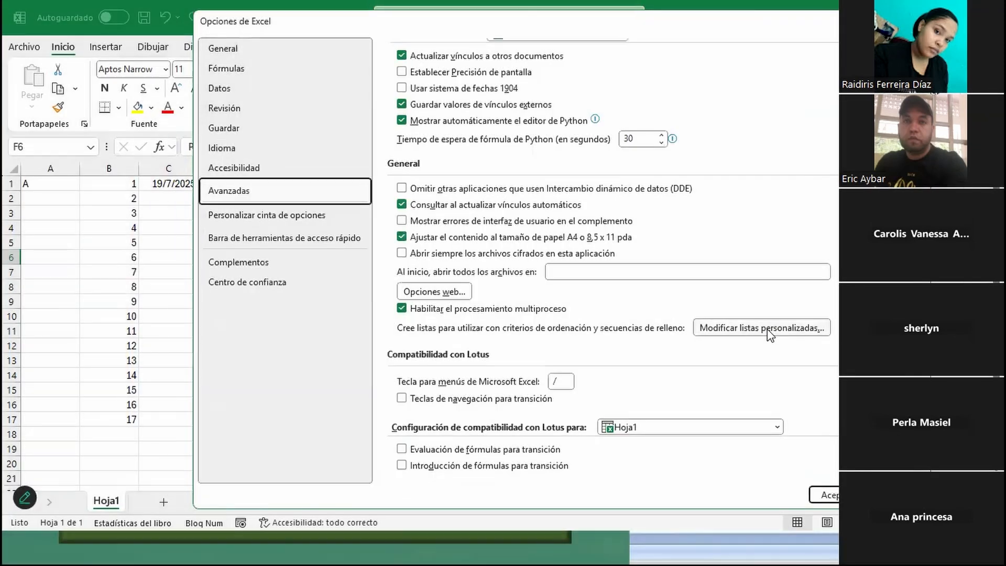
left_click(746, 327)
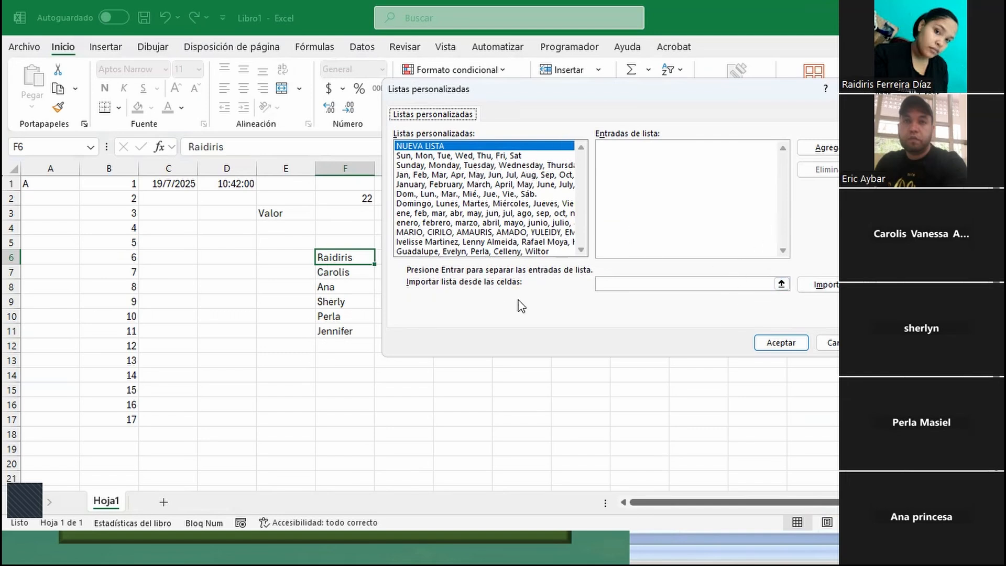
- Import the names in $F$6:$F$11 as a new custom list and accept the options
left_click(781, 283)
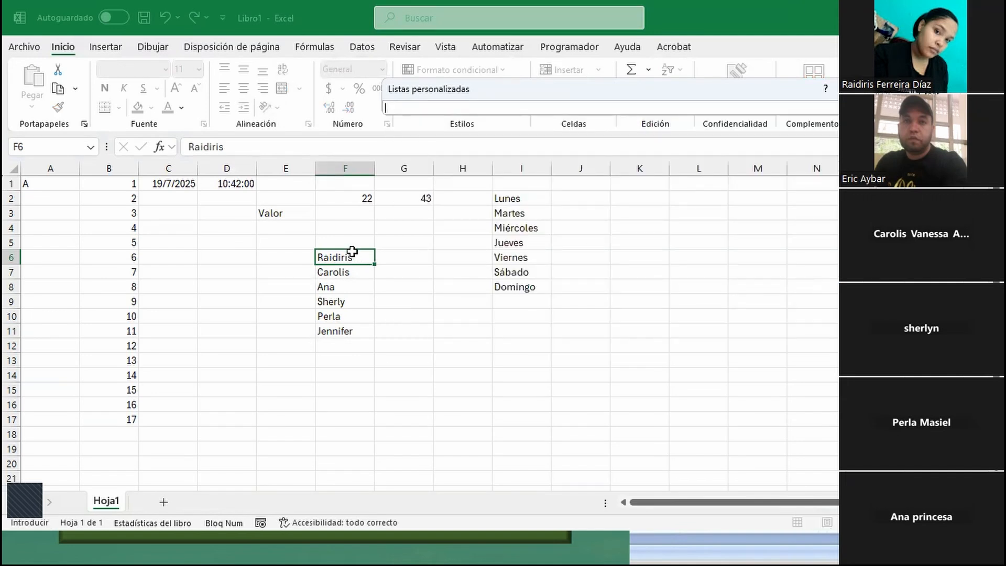
left_click_drag(349, 253, 348, 331)
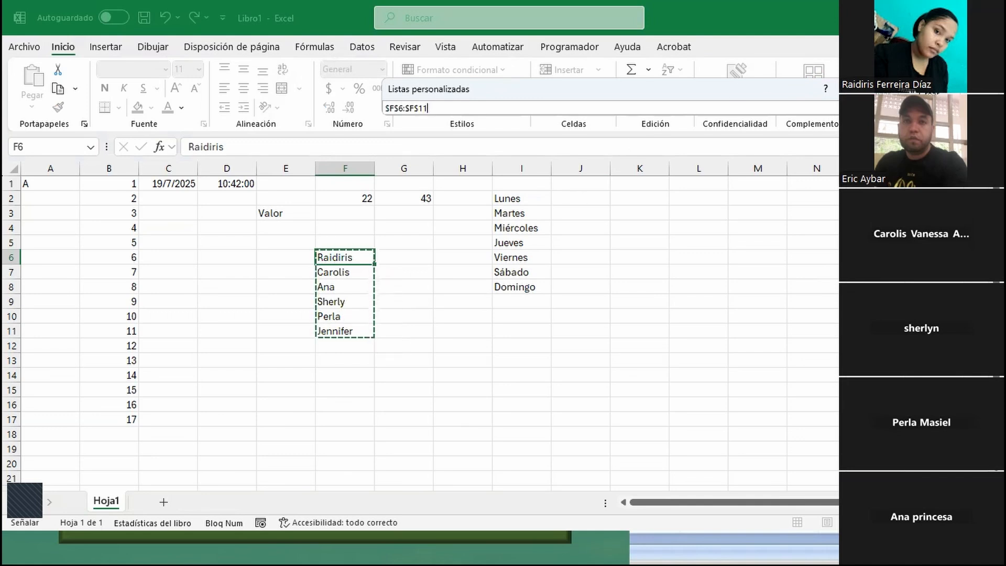
left_click(850, 108)
left_click(820, 283)
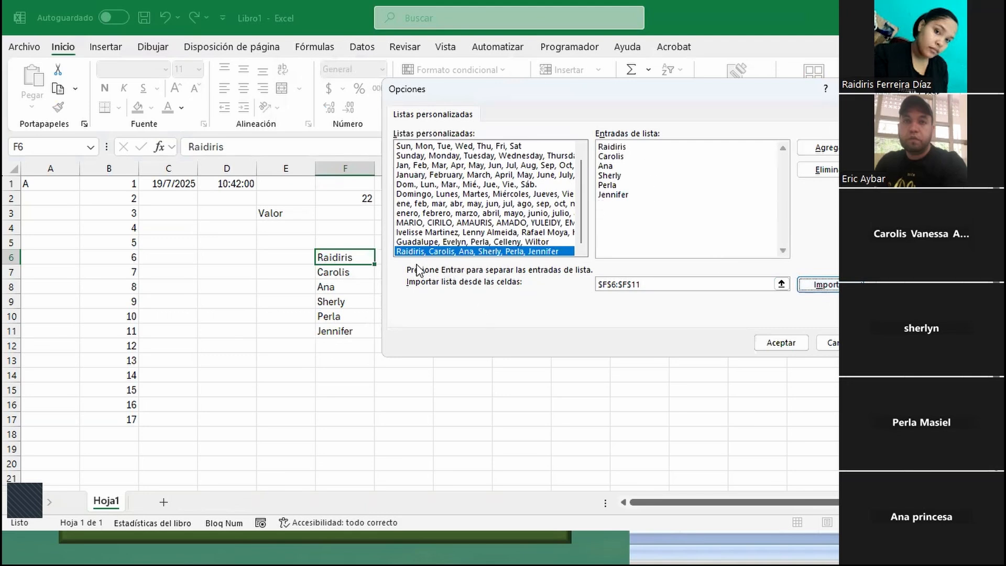
left_click(824, 151)
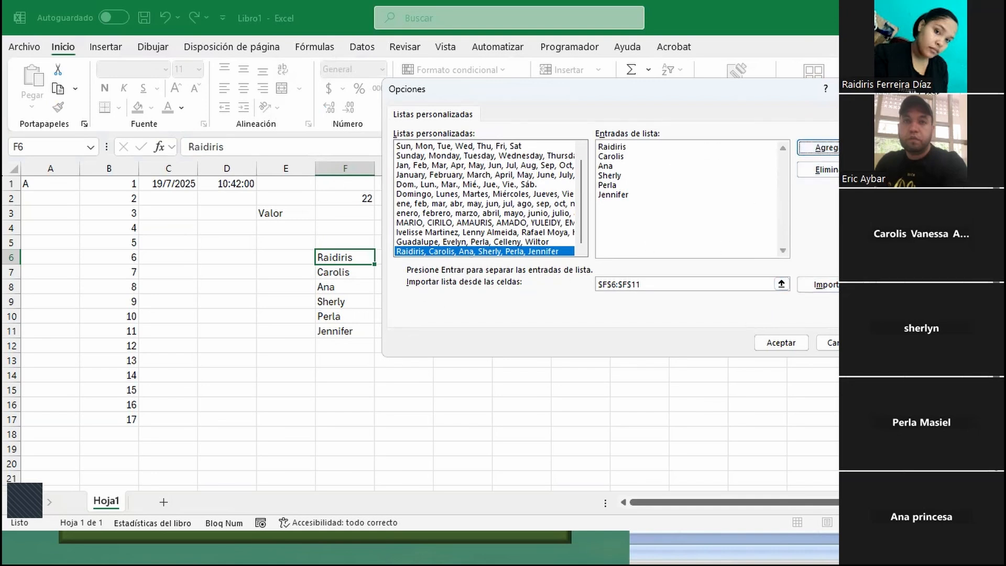
left_click(781, 342)
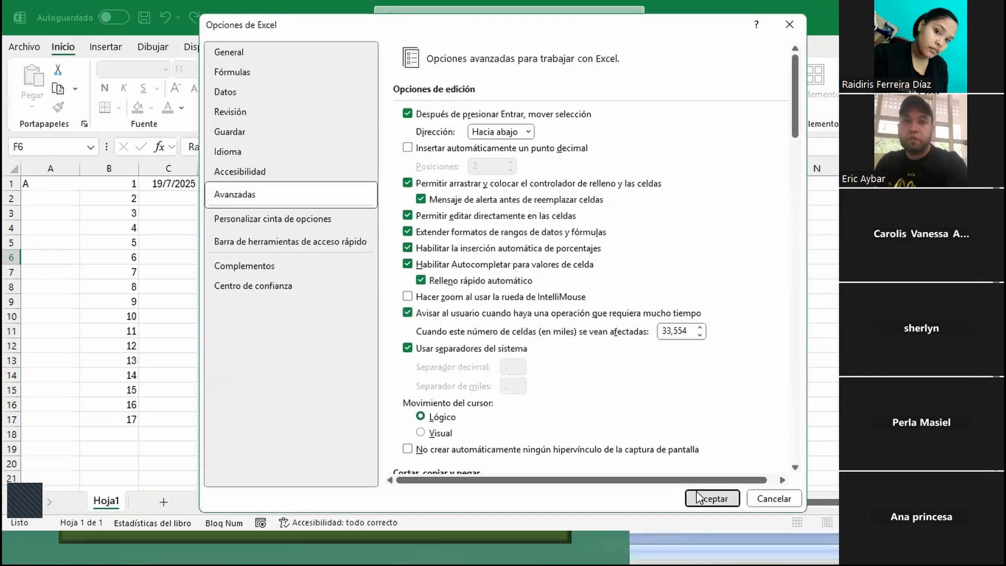
left_click(697, 495)
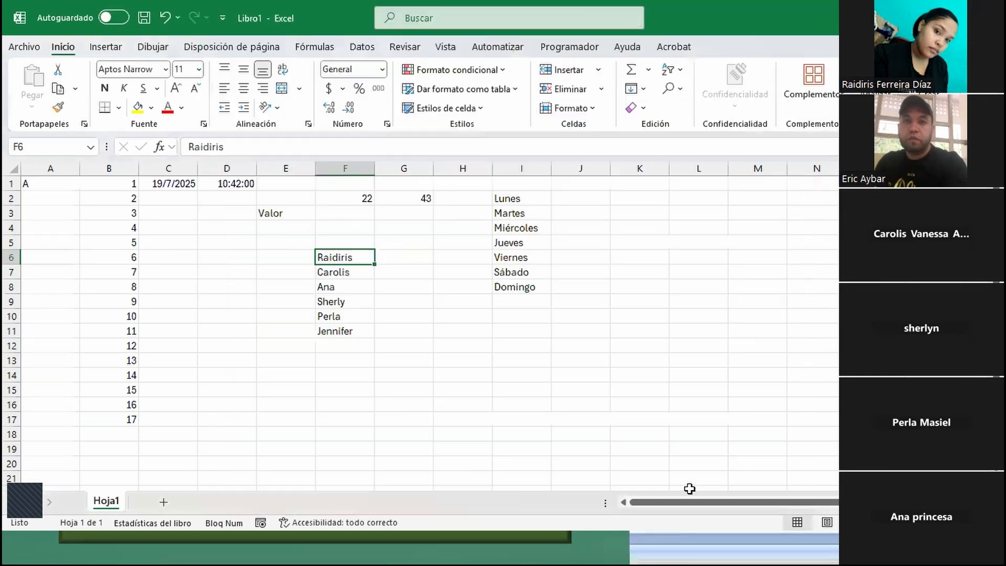
- Add a new sheet, enter the custom list's first name in A1 and auto-fill the names across to F1
left_click(164, 502)
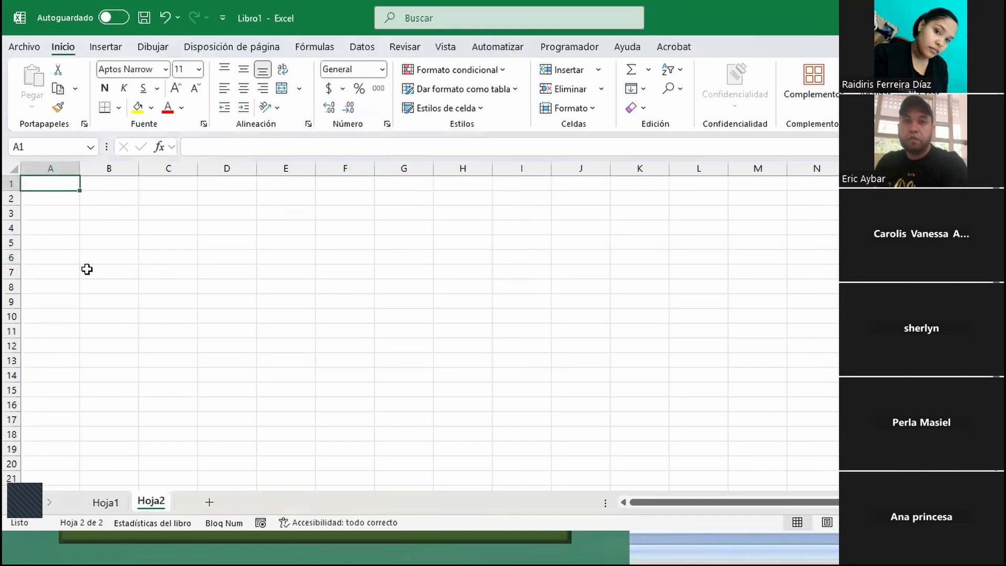
type("R")
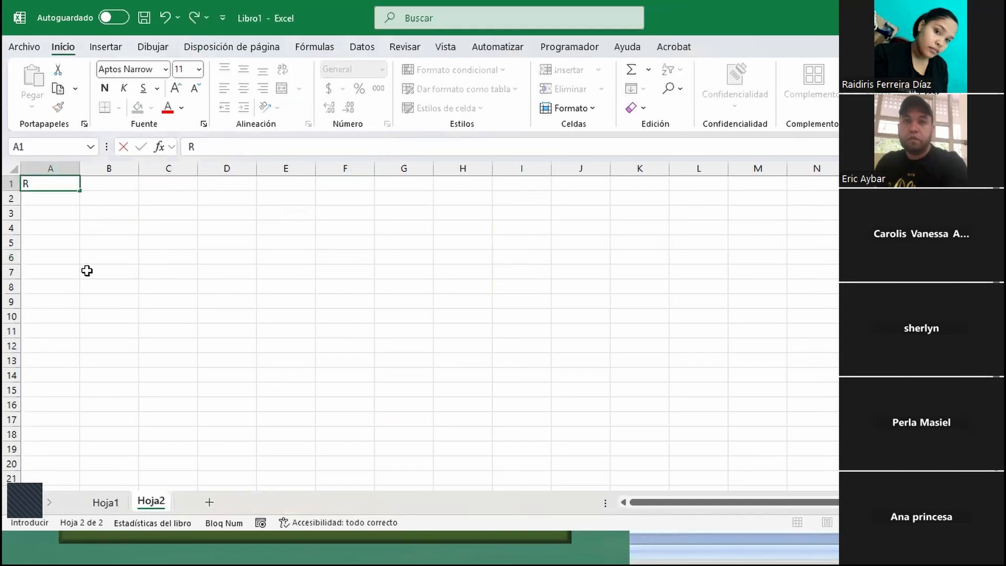
type("aid")
key("Return")
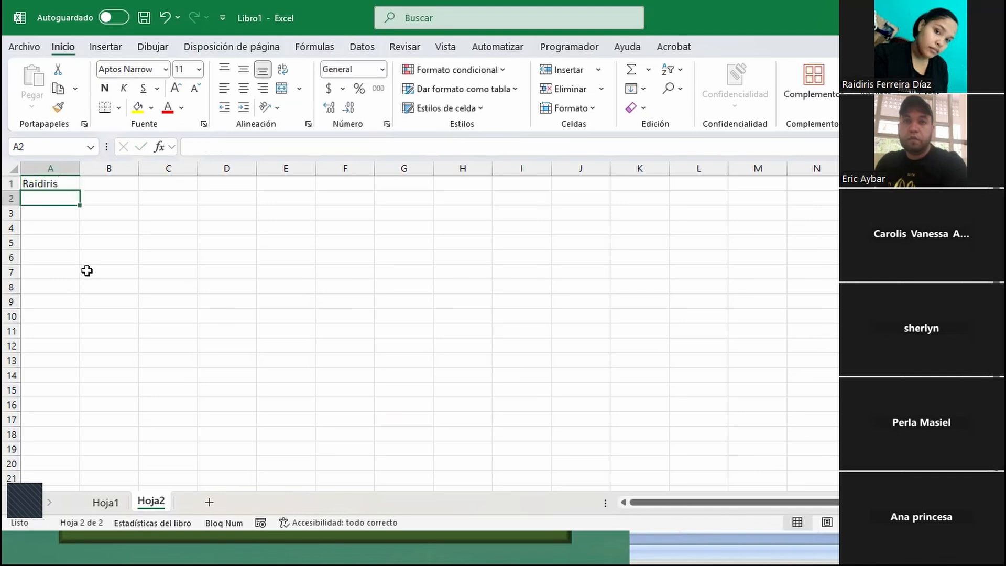
left_click(74, 181)
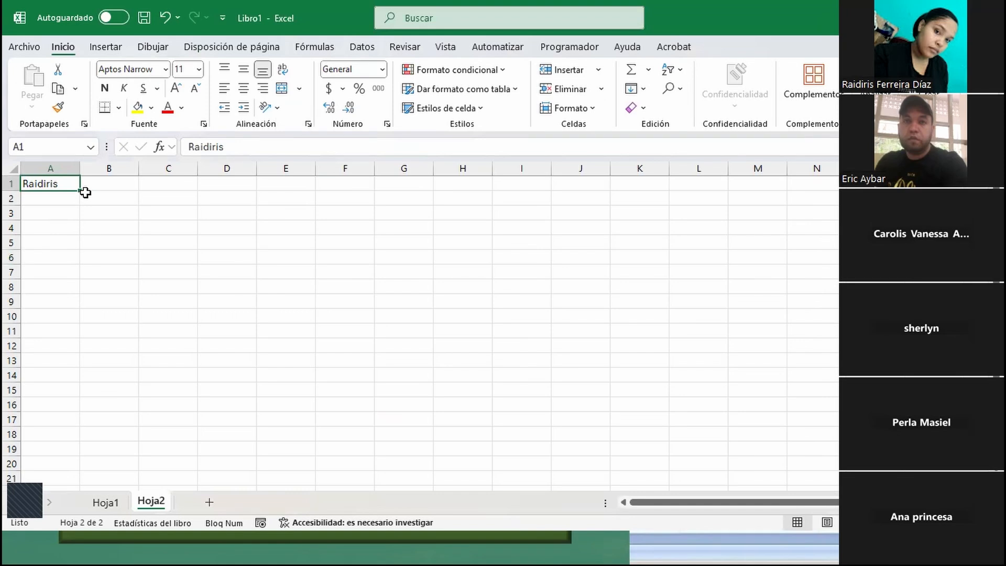
left_click_drag(84, 189, 355, 180)
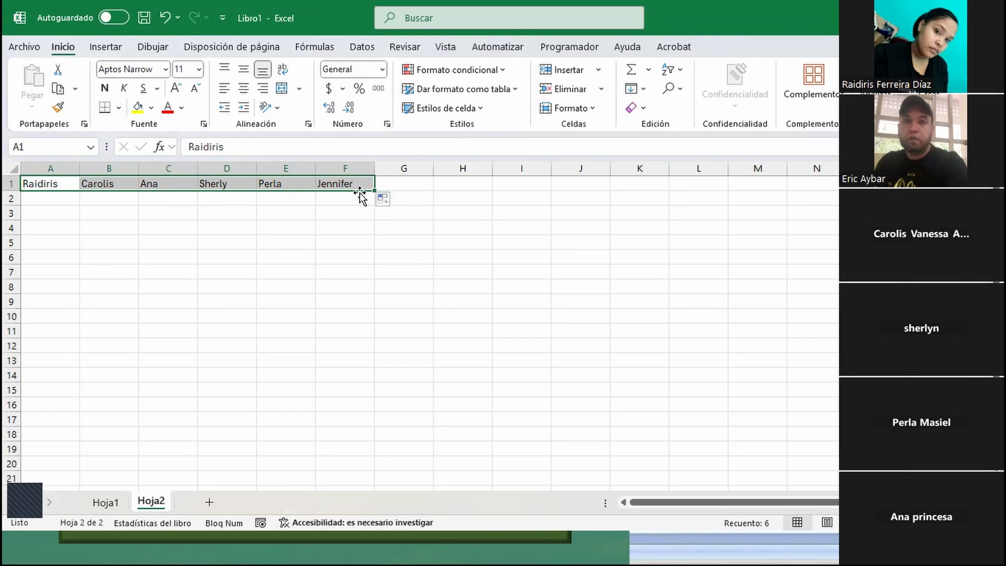
- Undo the auto-fill of the names on Hoja2 and return to Hoja1
key("ctrl+z")
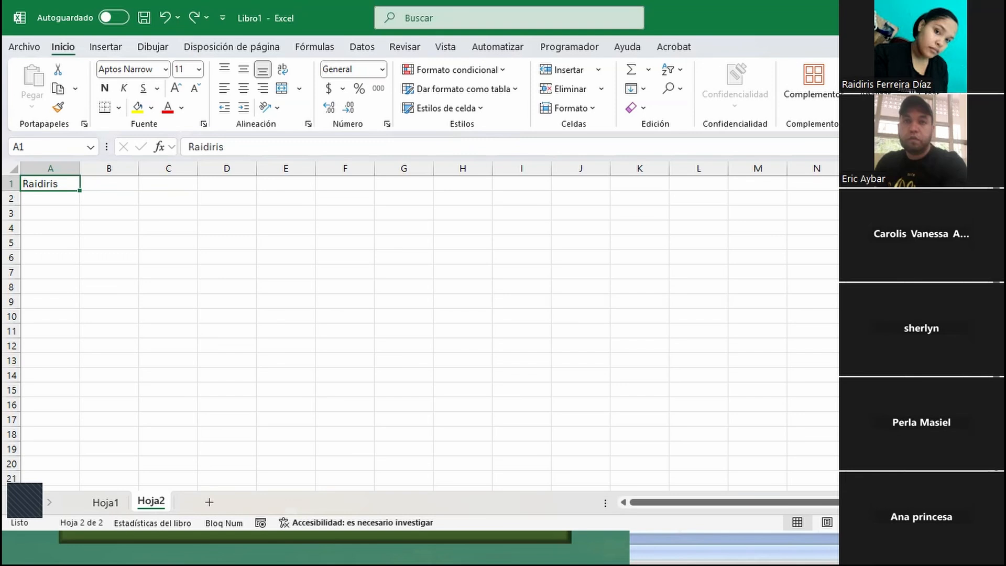
left_click(108, 501)
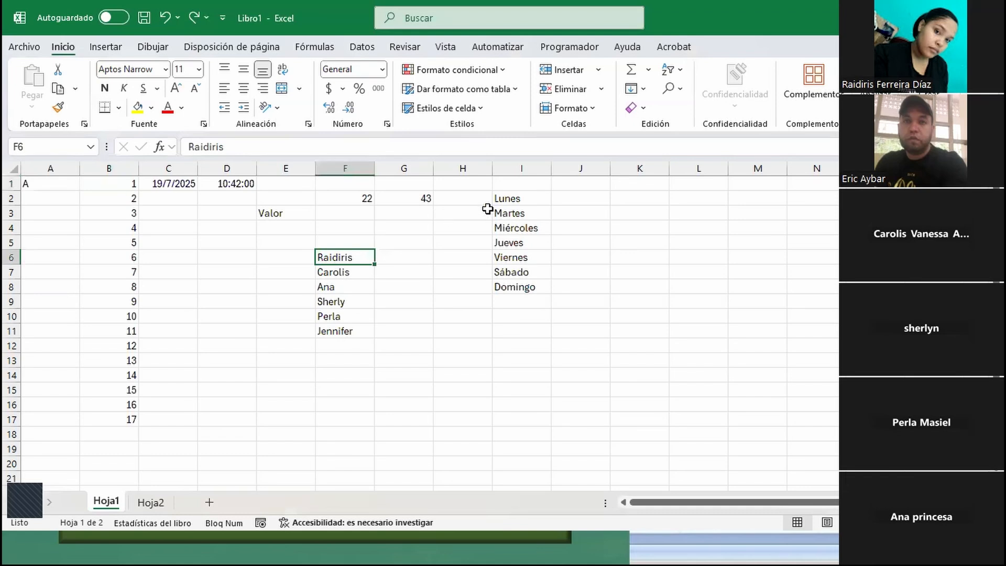
- Enter Enero in J2 and auto-fill the months down to J16
left_click(571, 194)
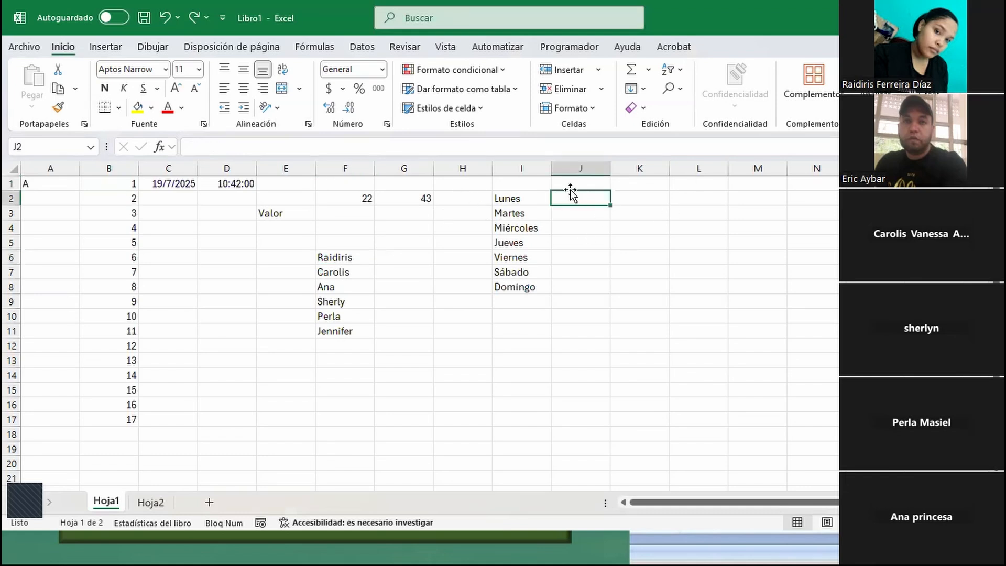
type("Enero")
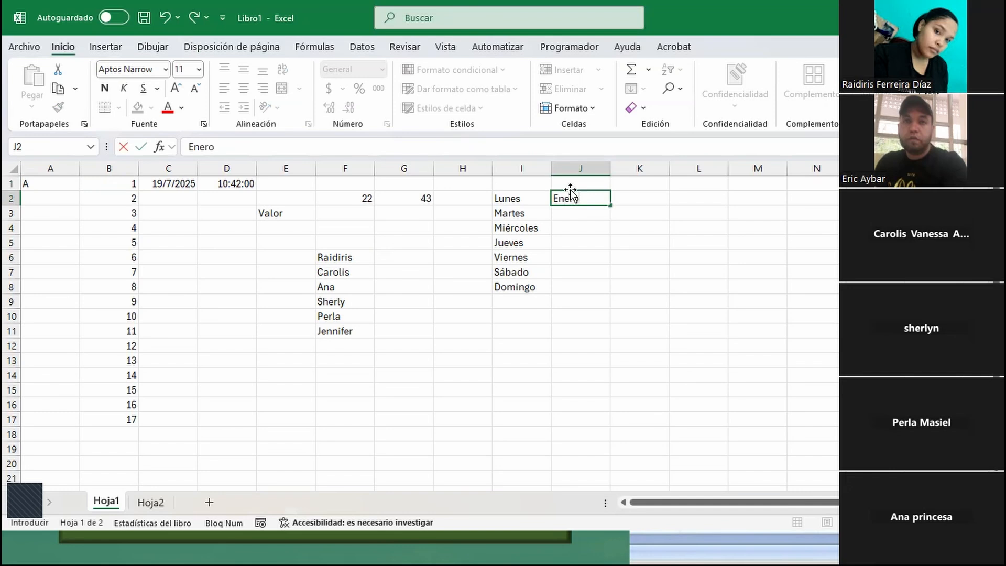
key("Return")
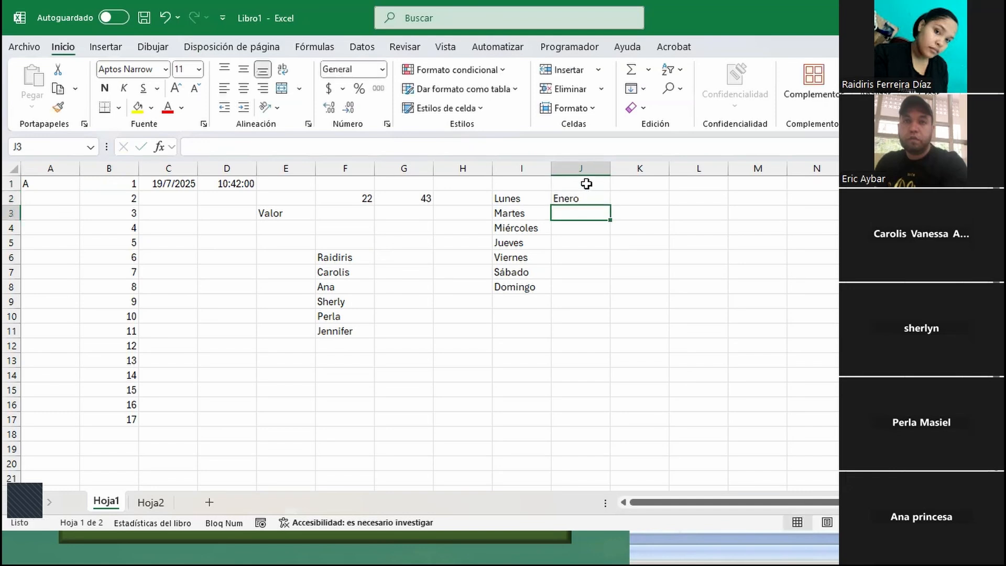
left_click(602, 194)
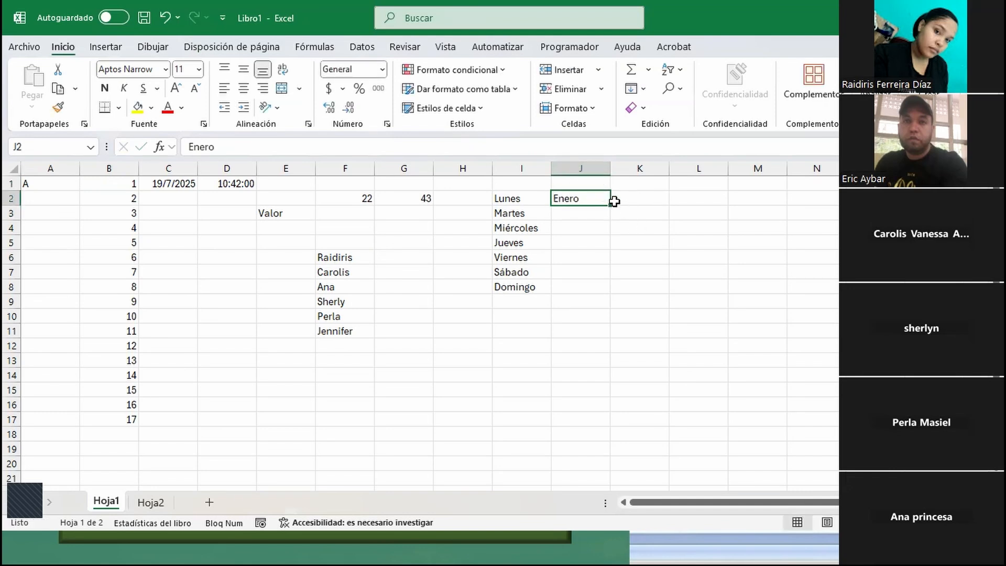
left_click_drag(610, 205, 592, 410)
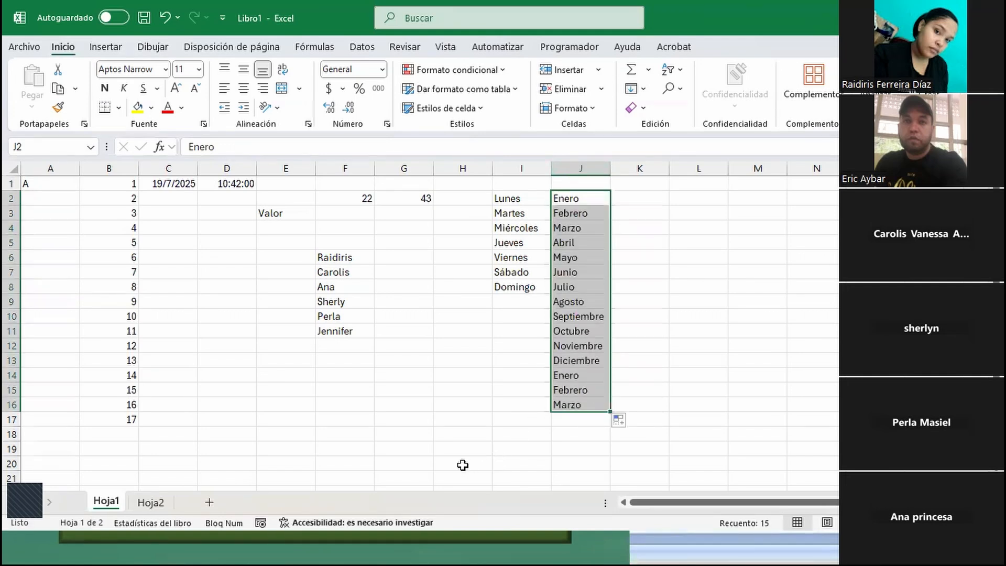
- Enter 1 in D14 and 4 in D15, and auto-fill the number series down to D20
left_click(228, 372)
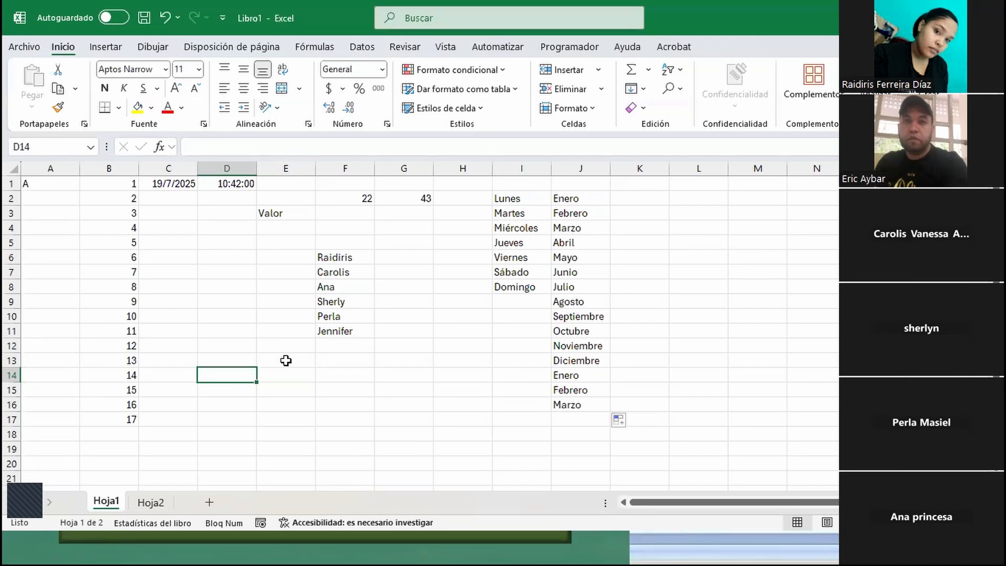
type("1")
key("Return")
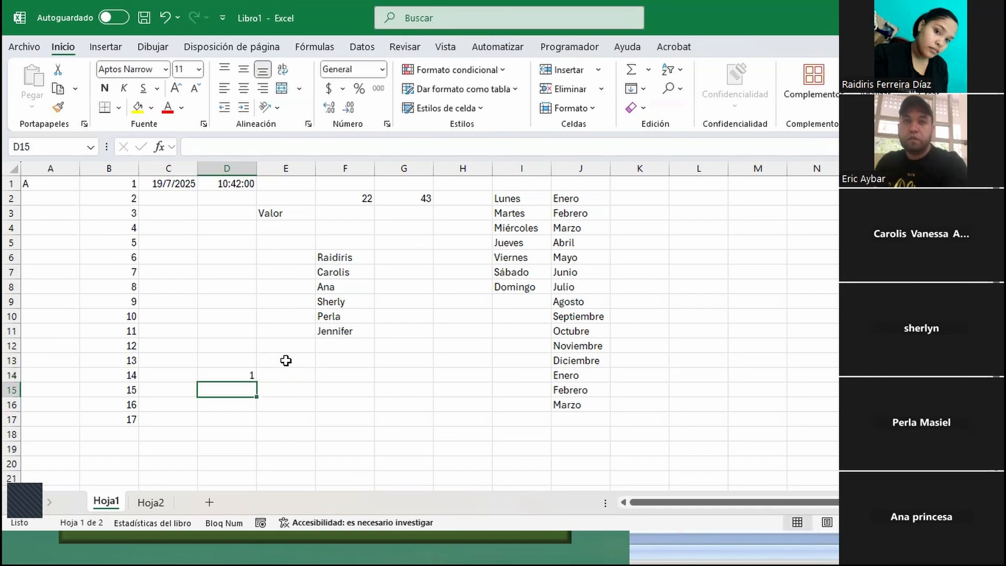
type("4")
key("Return")
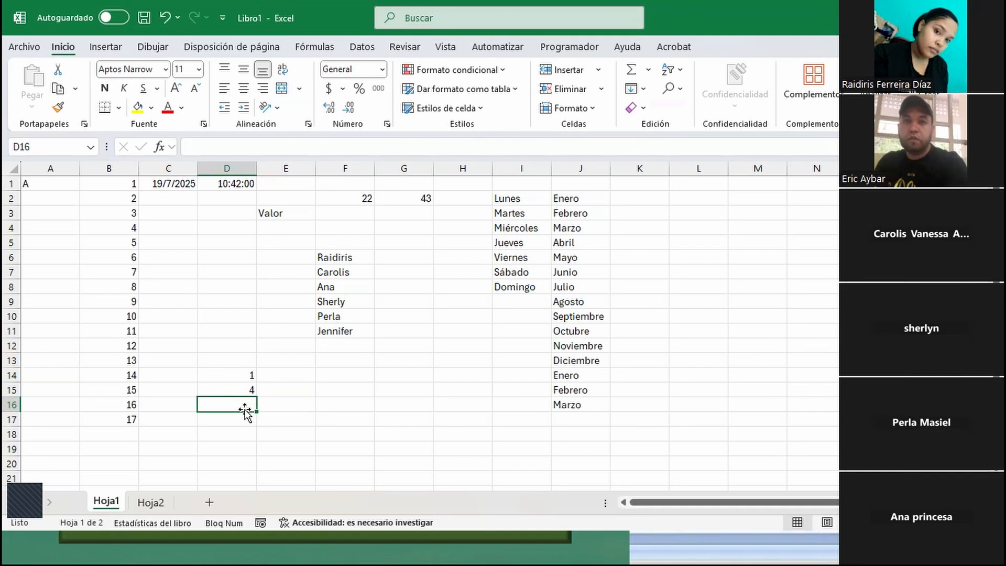
left_click(243, 373)
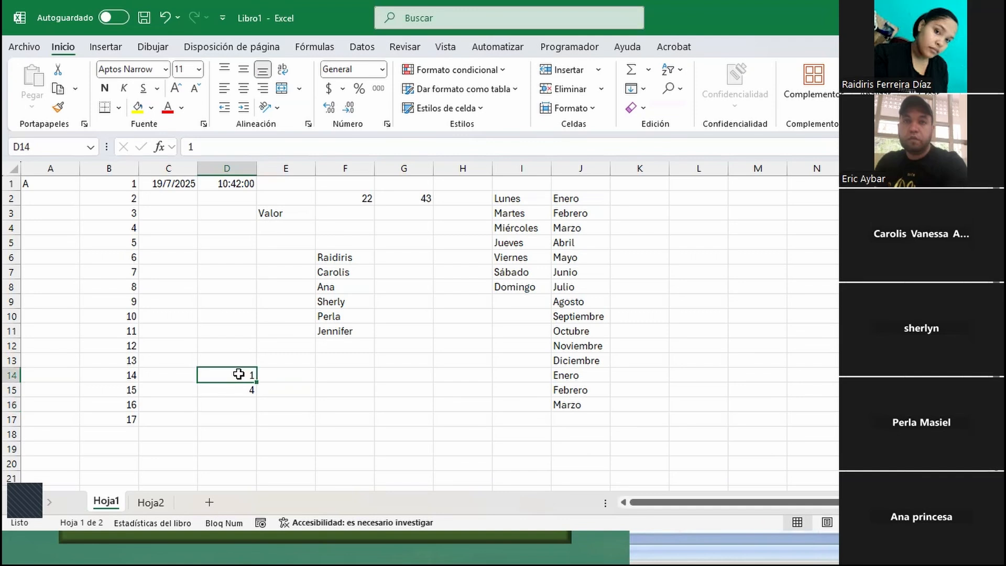
left_click_drag(239, 372, 242, 383)
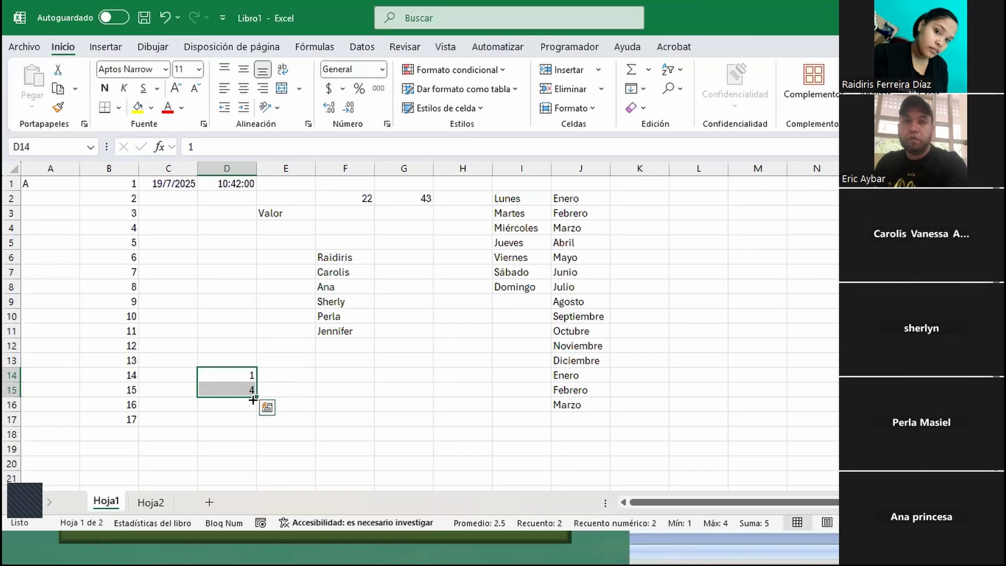
left_click_drag(253, 399, 257, 470)
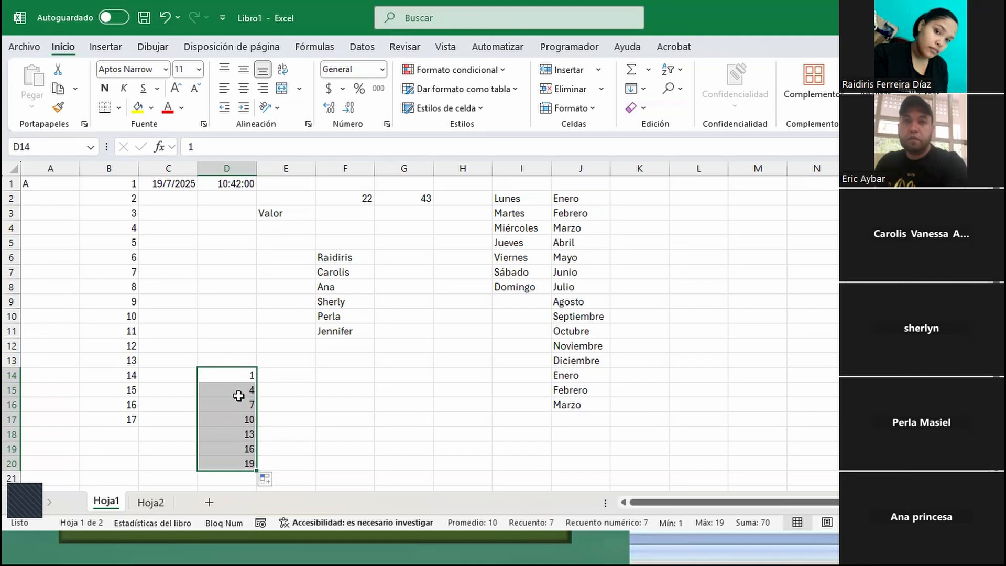
- Enter 2 in E14 and 3 in E15, and auto-fill the consecutive numbers down to E20
left_click(287, 377)
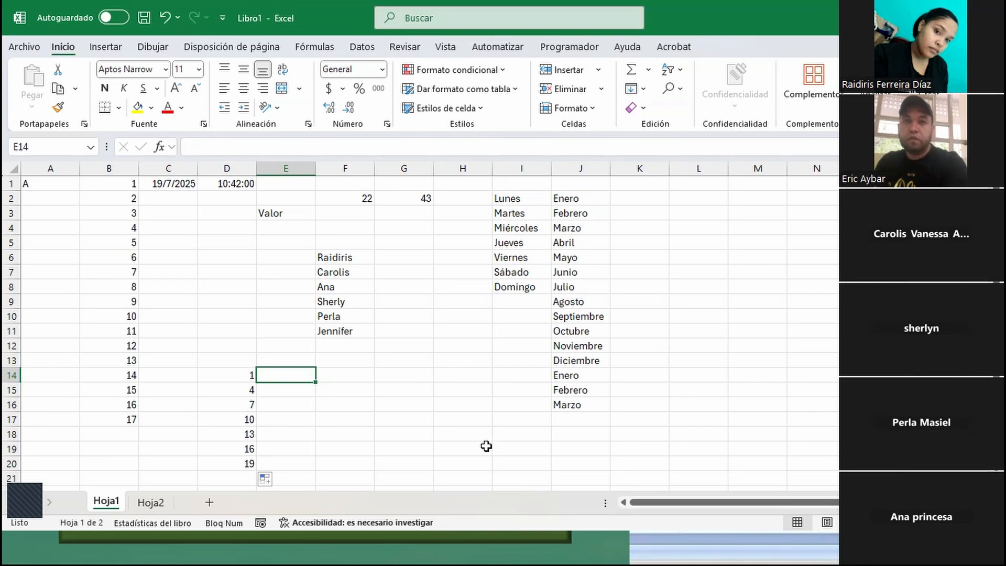
type("2")
key("Return")
type("3")
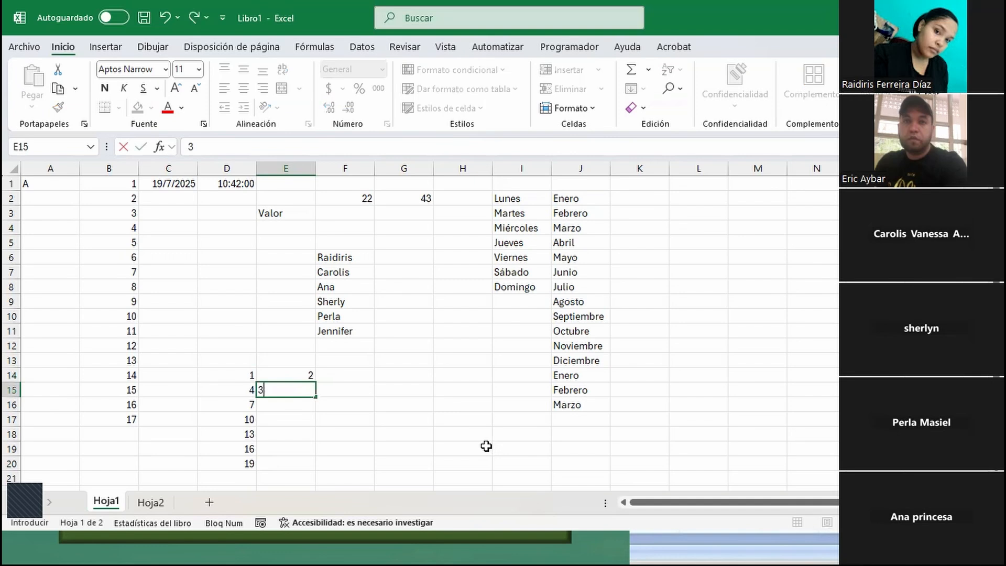
key("Return")
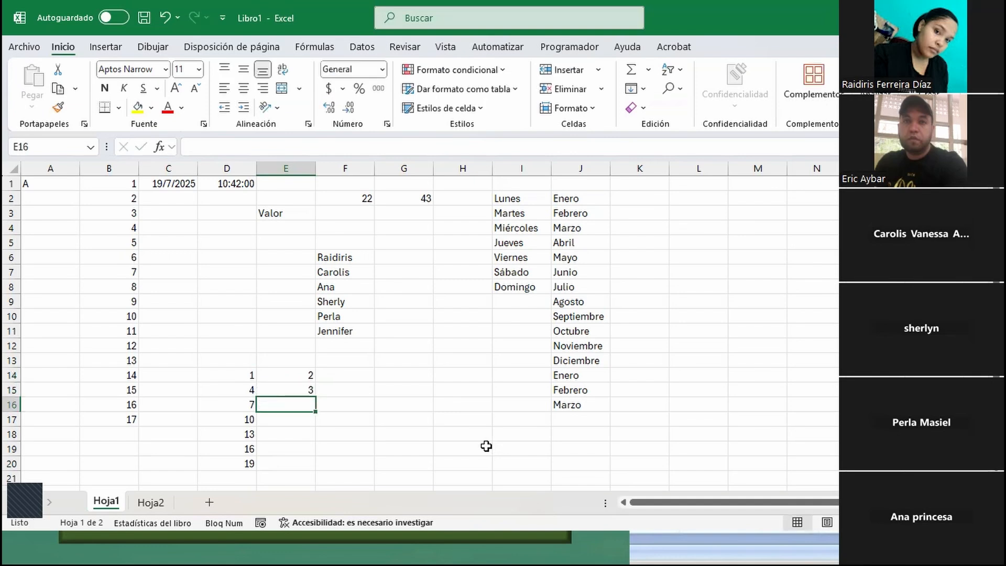
left_click_drag(285, 372, 315, 399)
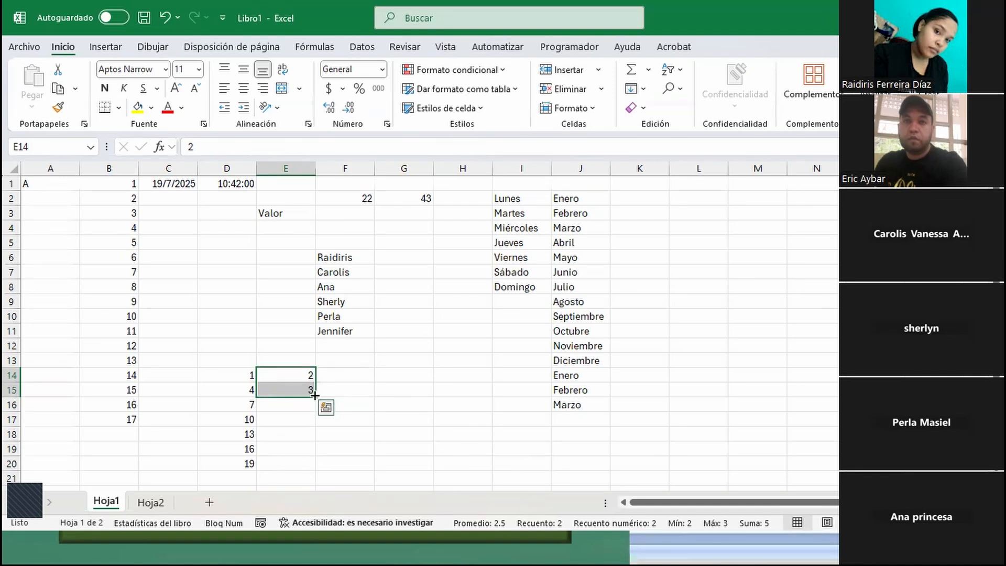
left_click_drag(315, 396, 317, 471)
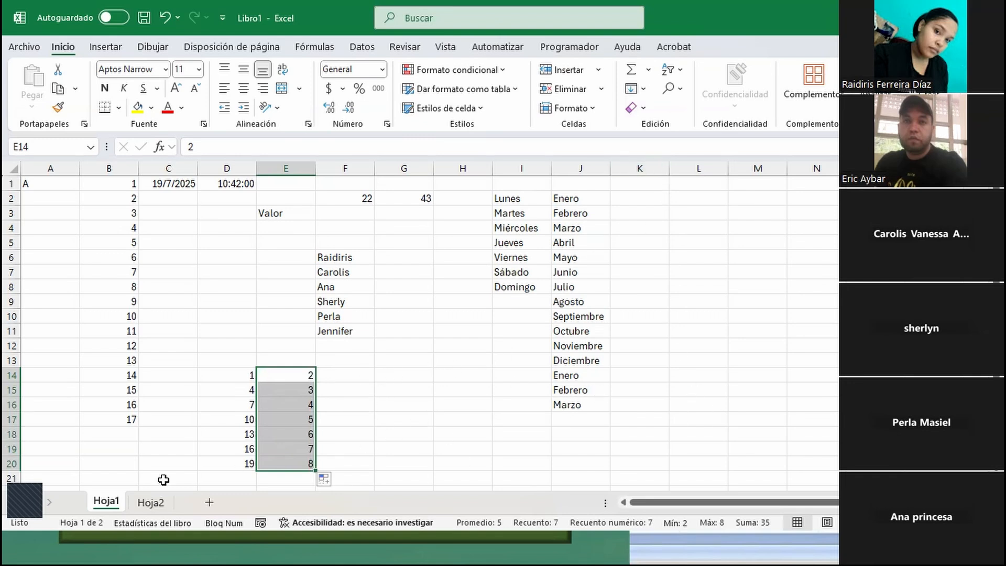
- Enter Dato 1 in L6 and auto-fill the numbered labels across row 6 for five cells
left_click(694, 257)
type("Dato")
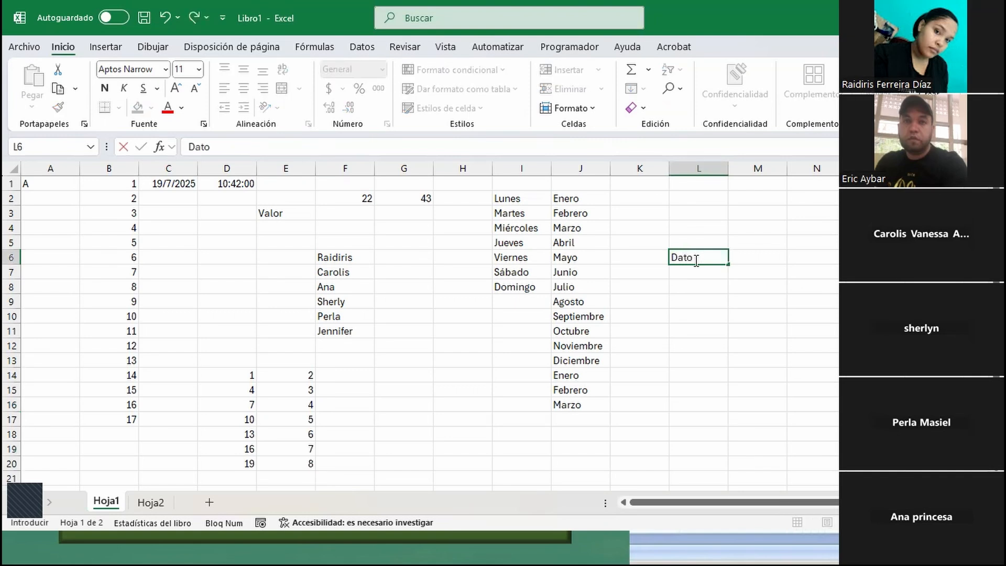
key("Return")
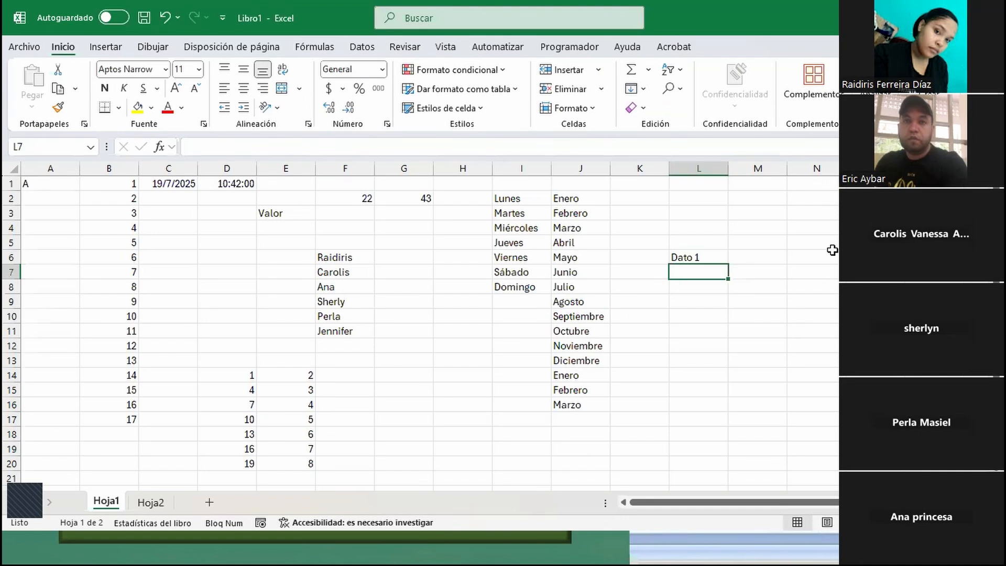
left_click(704, 257)
left_click_drag(728, 264, 833, 330)
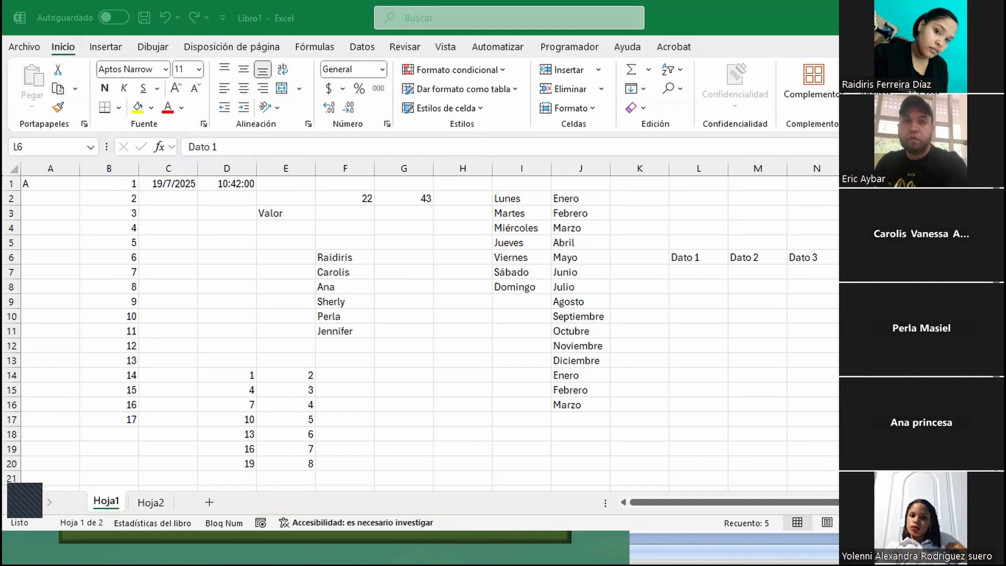
- Clear all the data on Hoja1, first the block from column I onward and then the block A1:G20
left_click(704, 302)
left_click(663, 298)
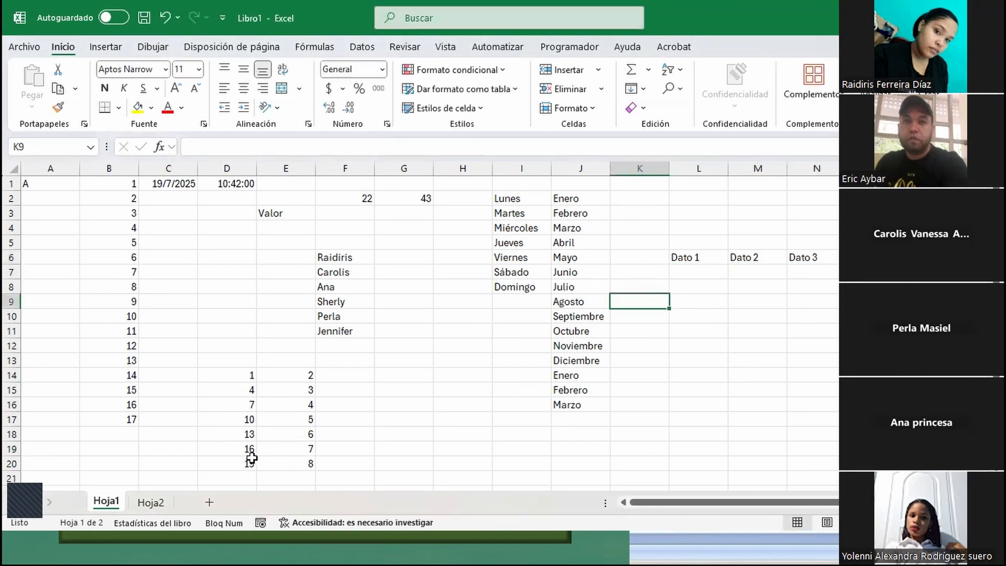
key("ctrl+e")
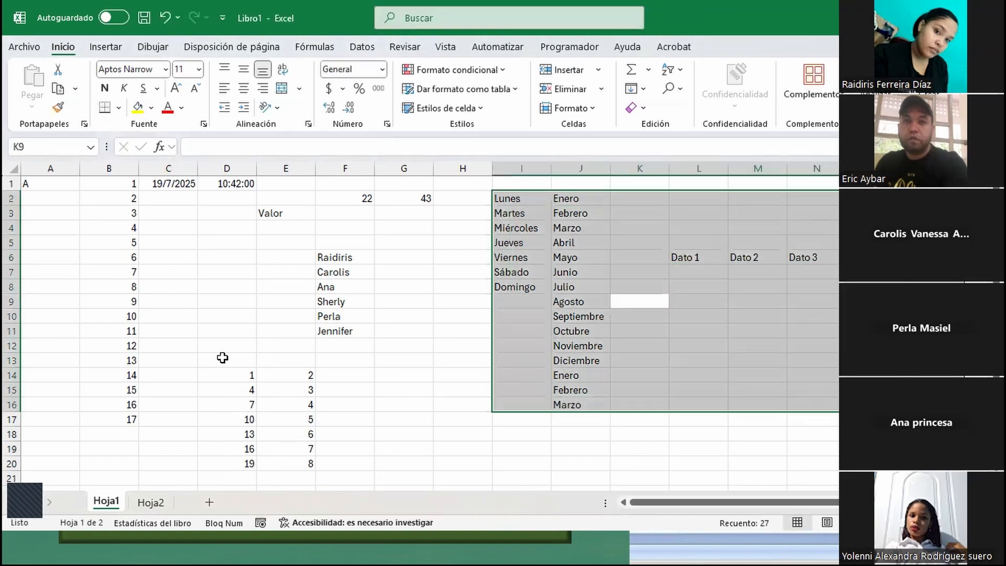
key("Delete")
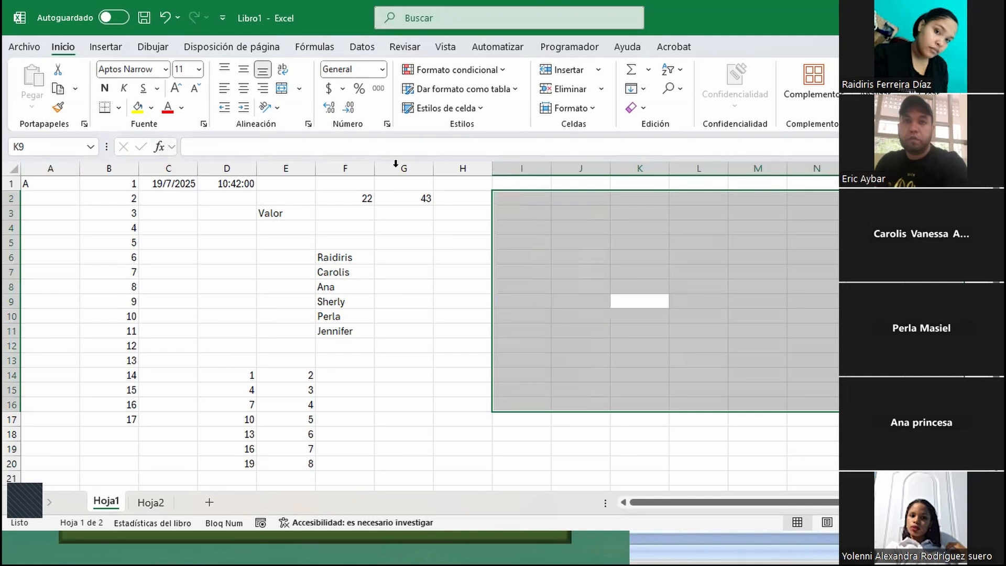
left_click(233, 214)
key("ctrl+e")
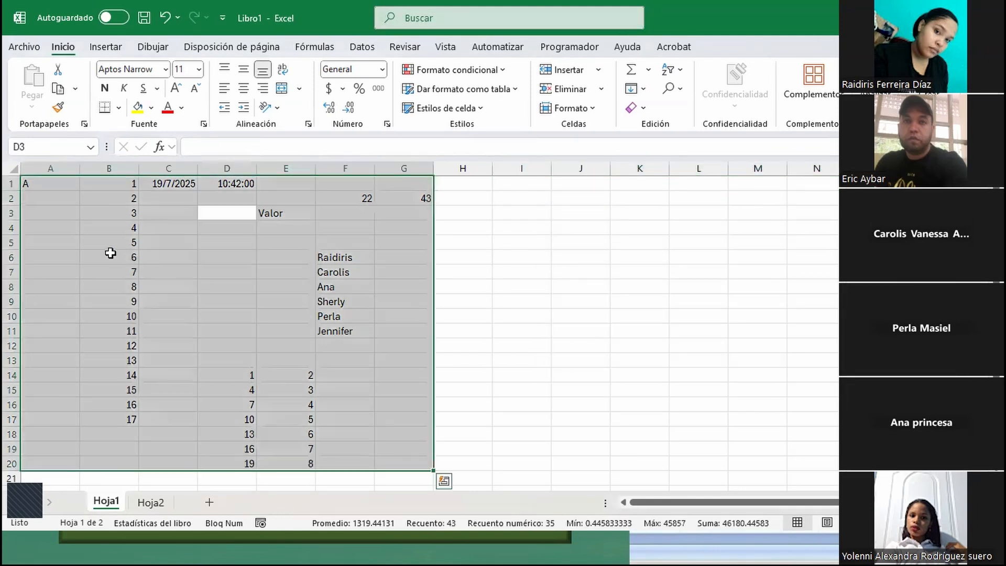
key("Delete")
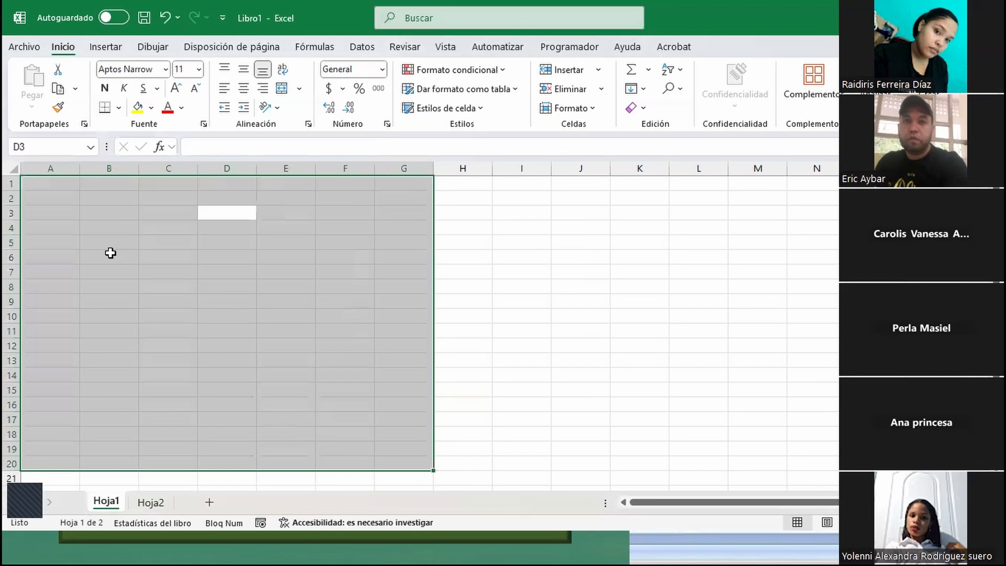
- Enter the date pattern dd/mm/aaaa in B2 and fit column B's width to the text
left_click(150, 213)
left_click_drag(114, 199, 115, 211)
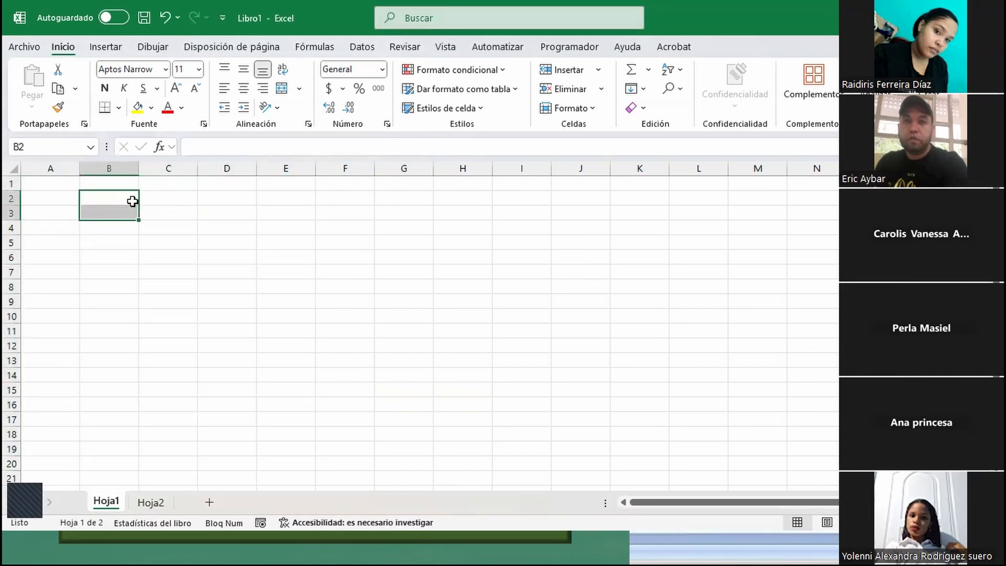
left_click(133, 200)
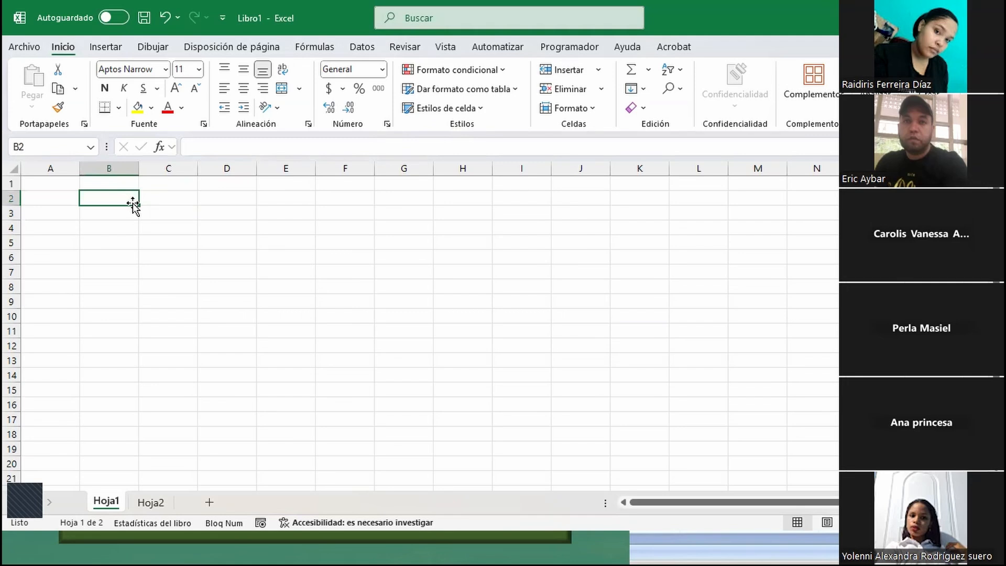
type("dd/mm")
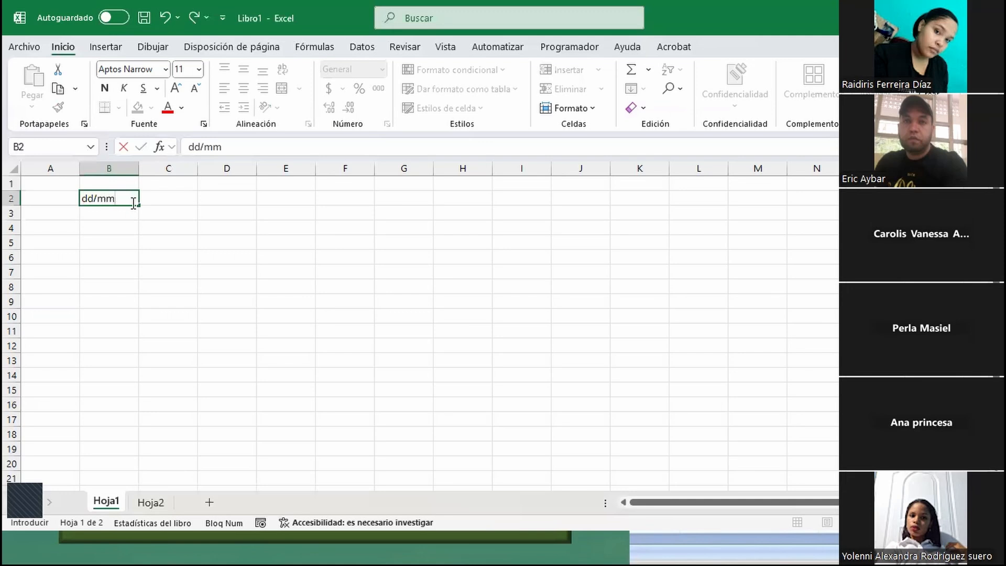
type("/aaaa")
left_click(227, 201)
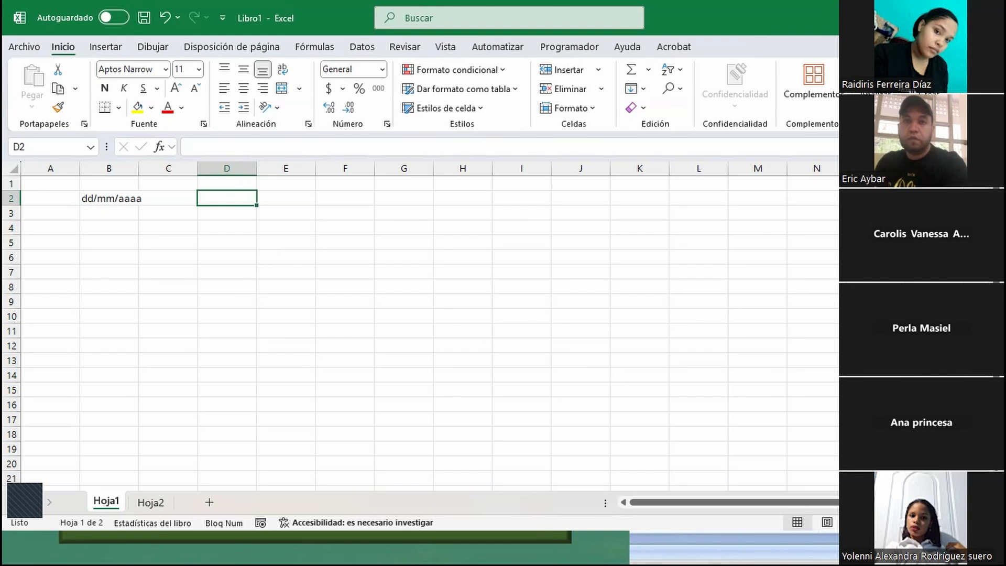
double_click(138, 171)
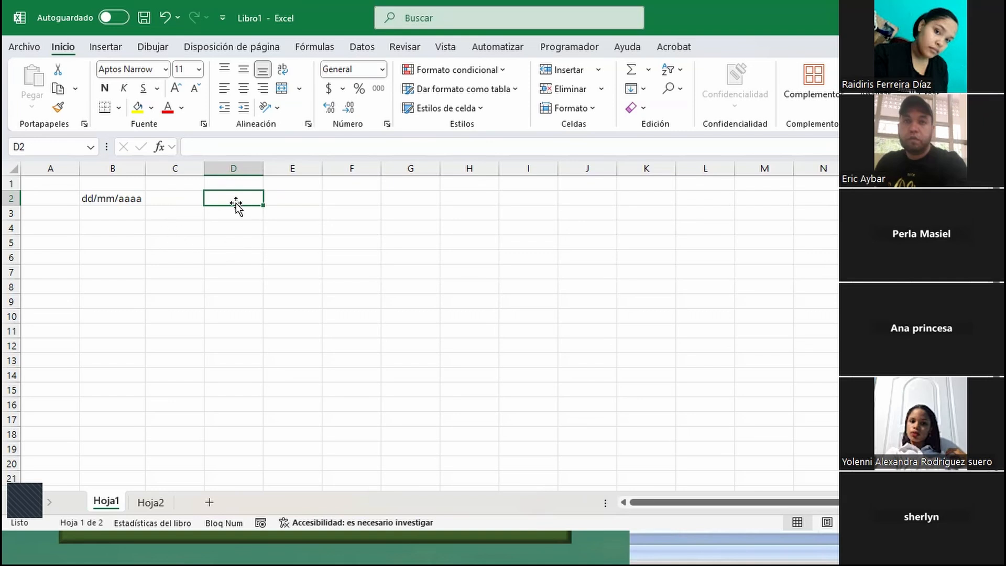
- Enter the date 25/5/2025 in D2 and auto-fill consecutive dates down to D12
type("2")
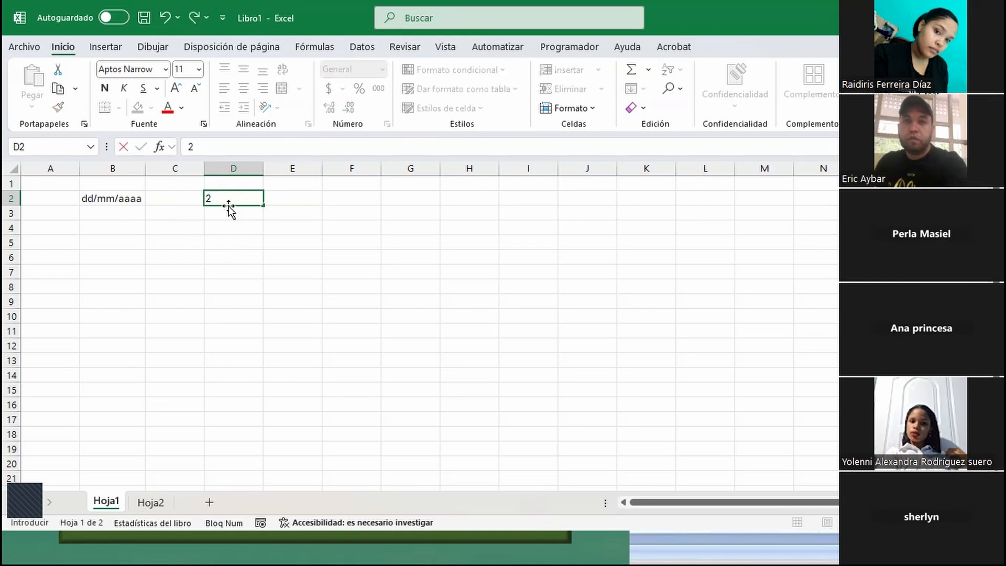
type("5/05/2")
type("025")
key("Return")
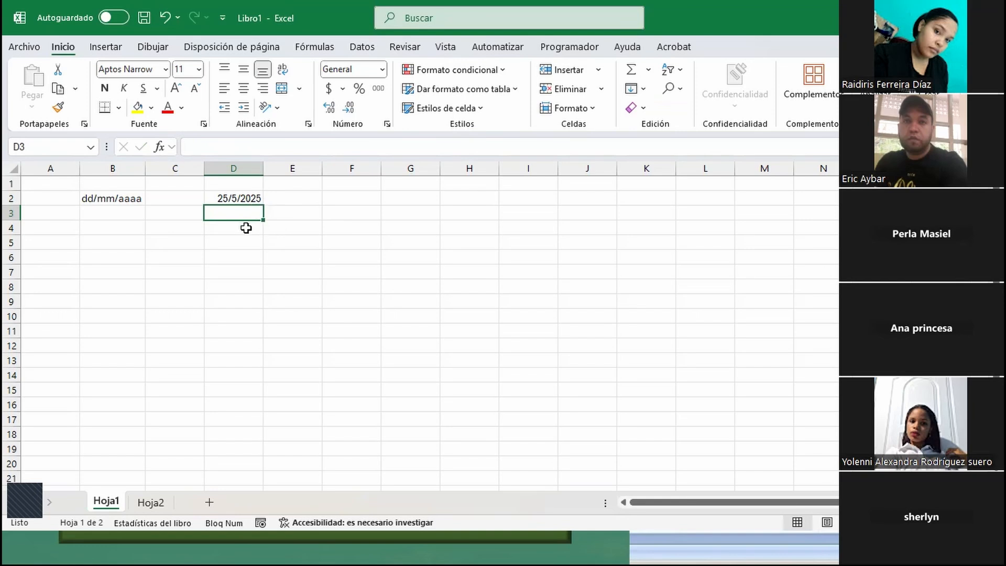
left_click(253, 197)
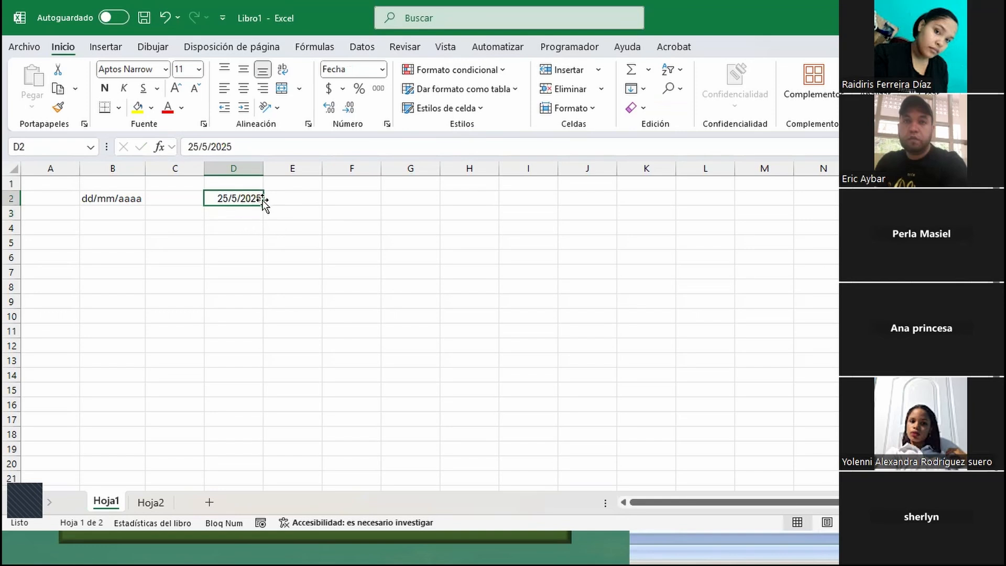
left_click_drag(263, 206, 270, 357)
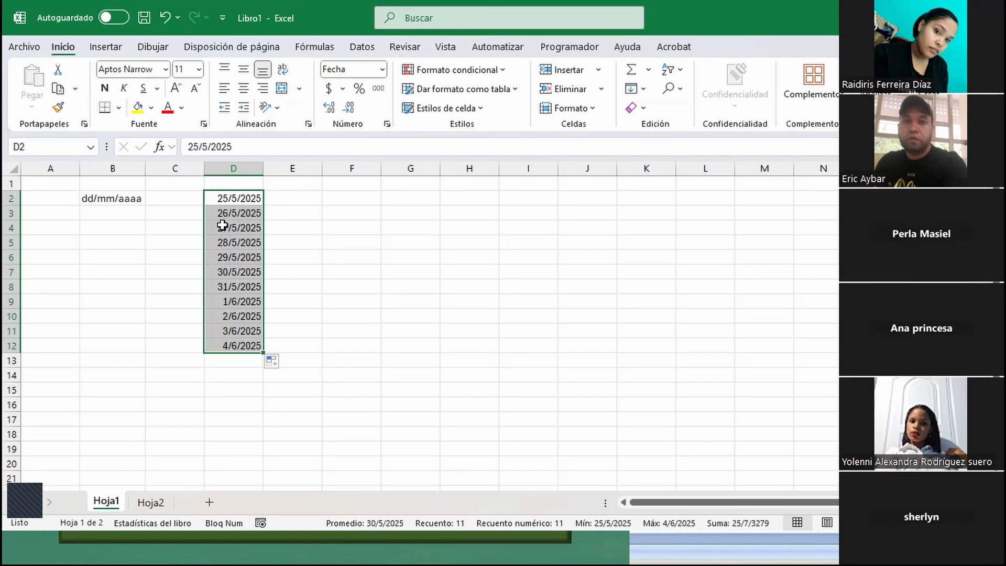
- Enter the time pattern hh:mm:ss in F2
left_click(308, 200)
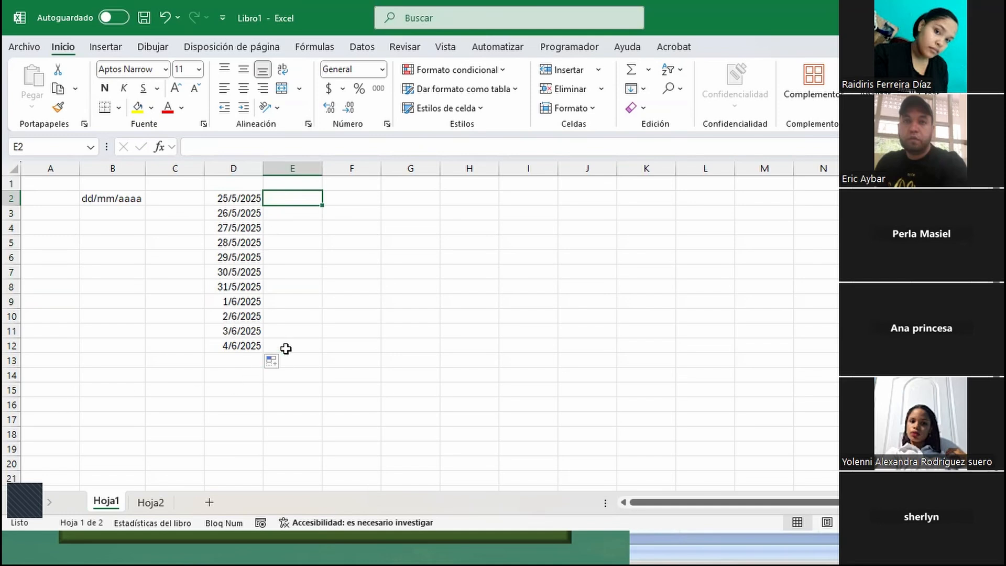
left_click(349, 195)
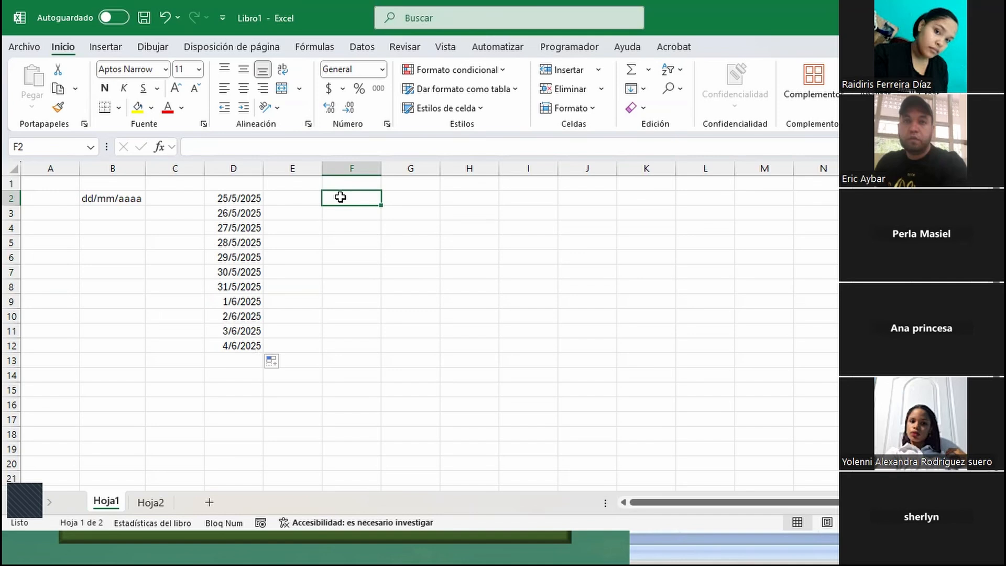
type("hh:")
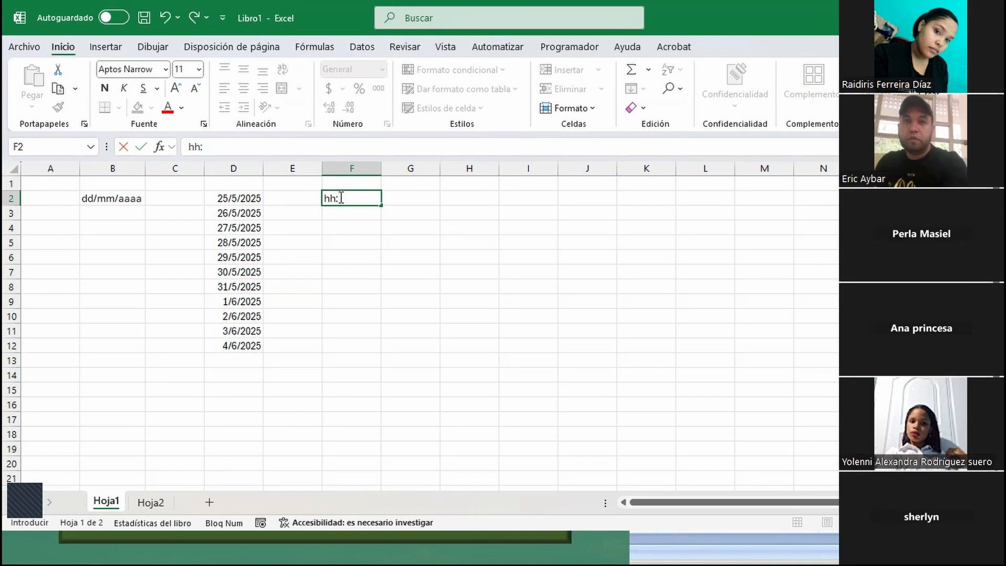
type("mm:ss")
key("Return")
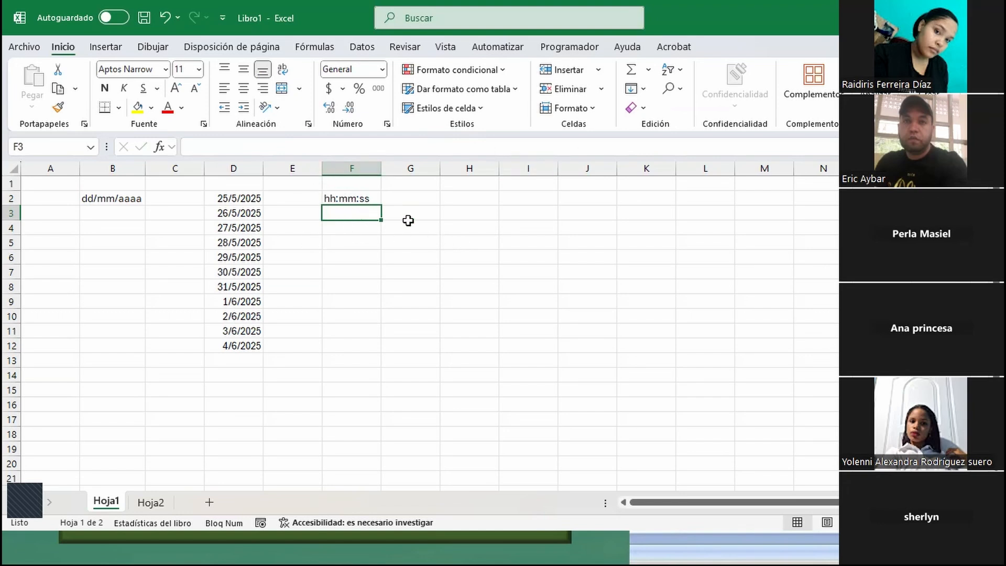
- Enter the hour formats 12 in G2 and 24 in H2
left_click(418, 203)
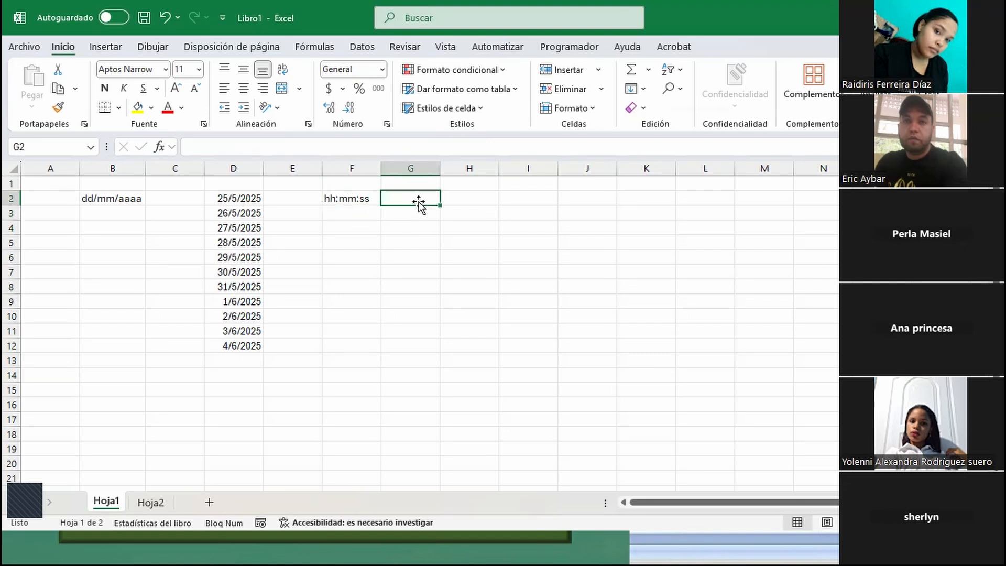
type("12")
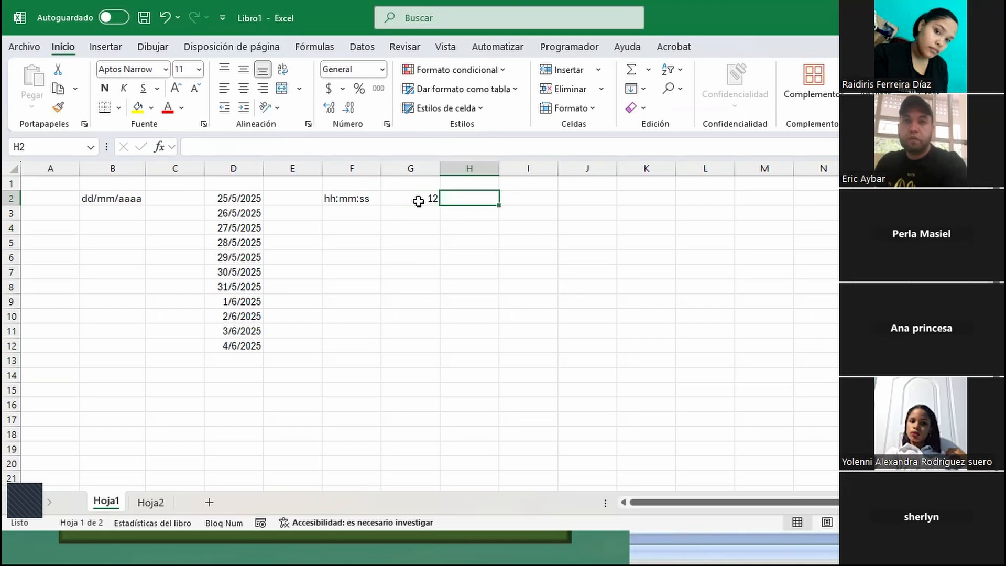
type("24")
key("Return")
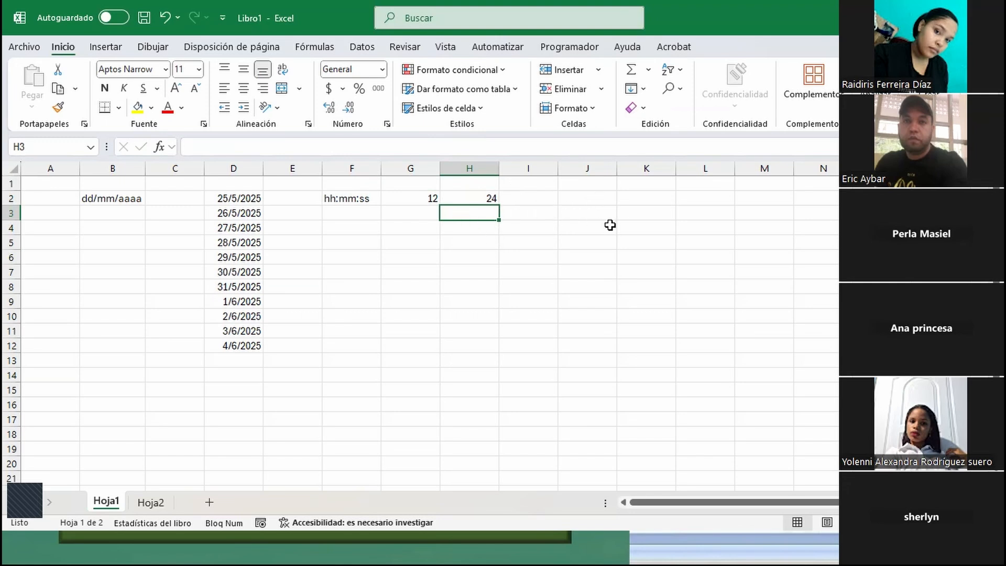
- Enter the time 13:00 in J3 and 1:00 in K3
left_click(588, 213)
type("13:00")
key("Tab")
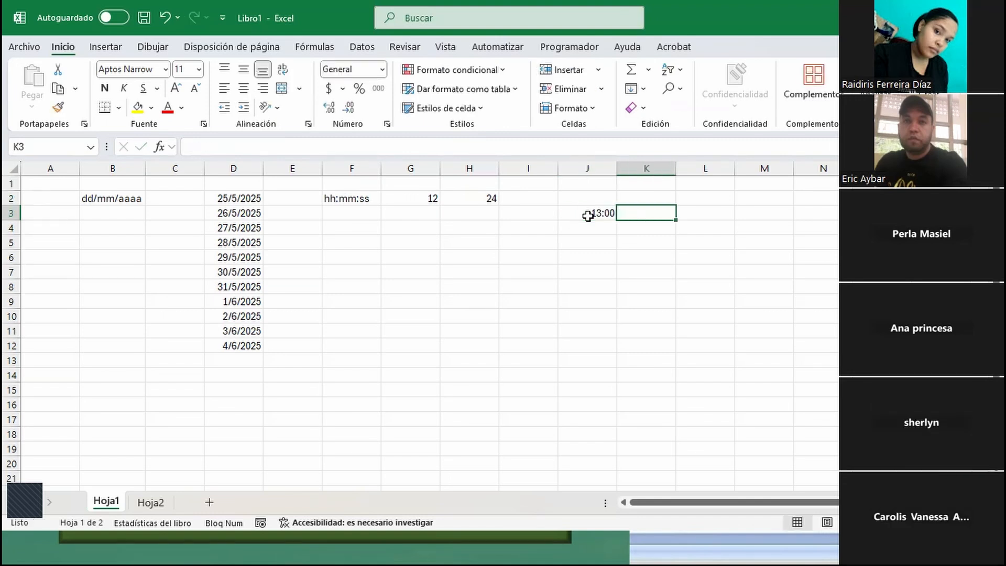
type("1:0")
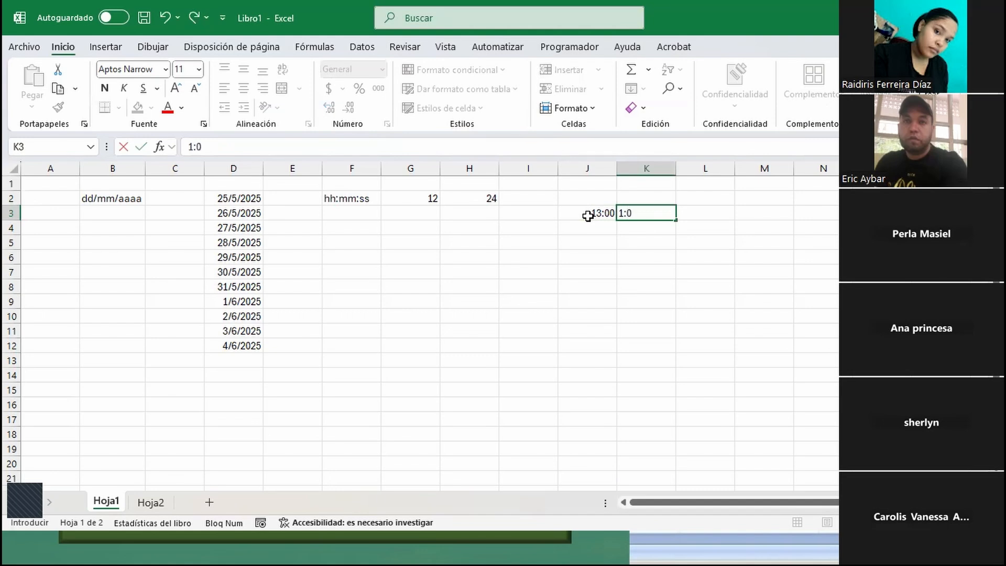
type("0")
key("Return")
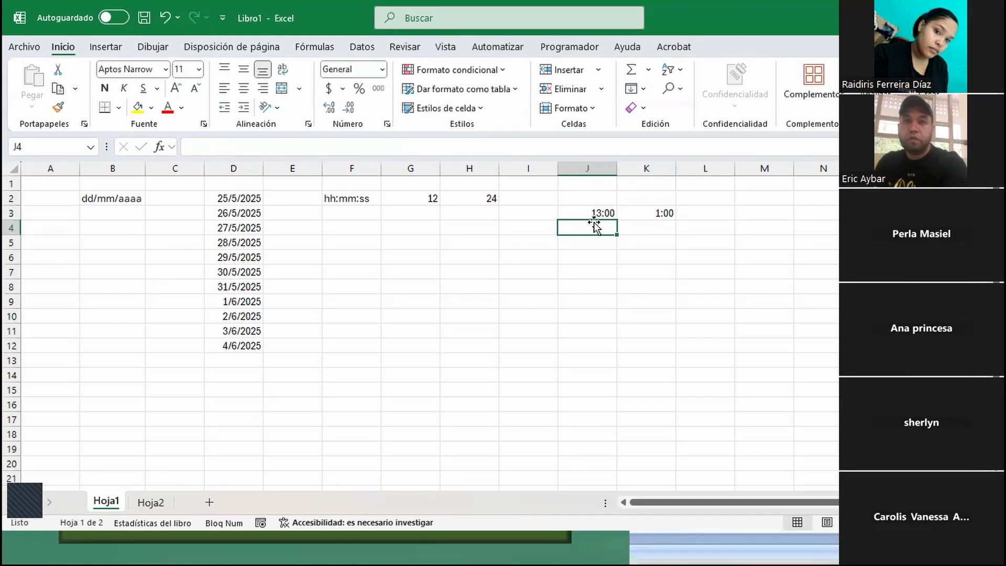
- Auto-fill hourly times from J3 down to J14 and from K3 down to K14
left_click(603, 209)
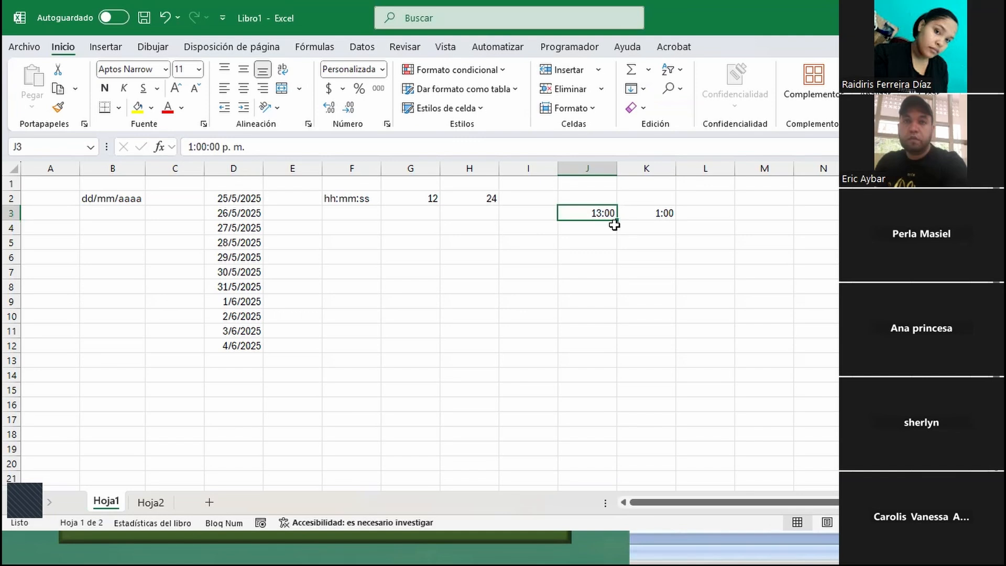
left_click_drag(616, 221, 631, 383)
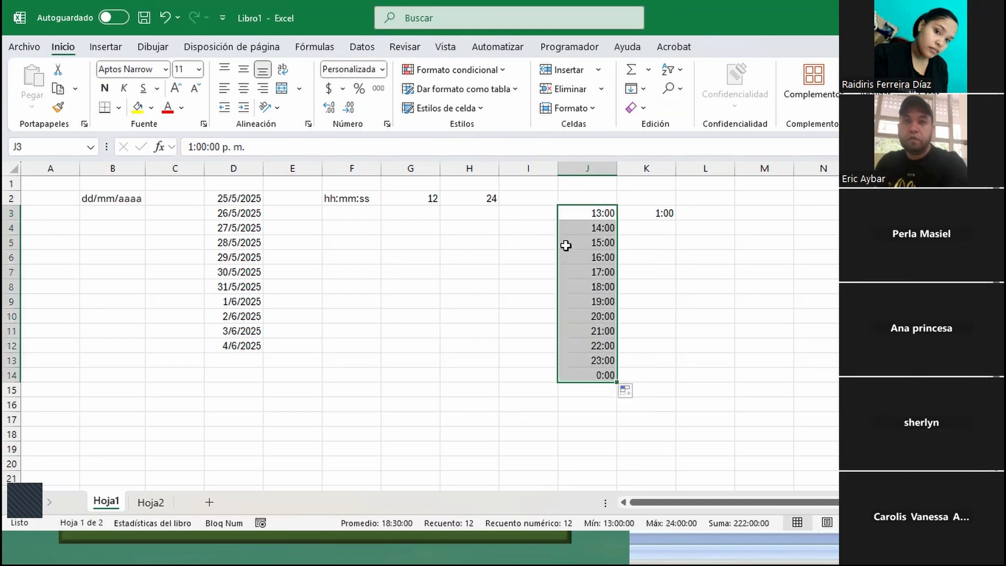
left_click(662, 212)
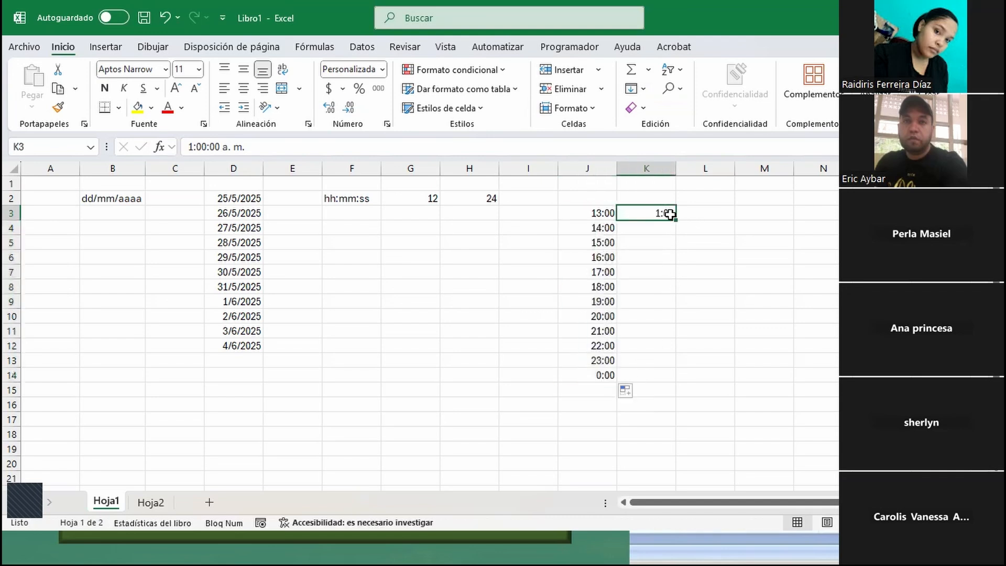
left_click_drag(675, 219, 679, 377)
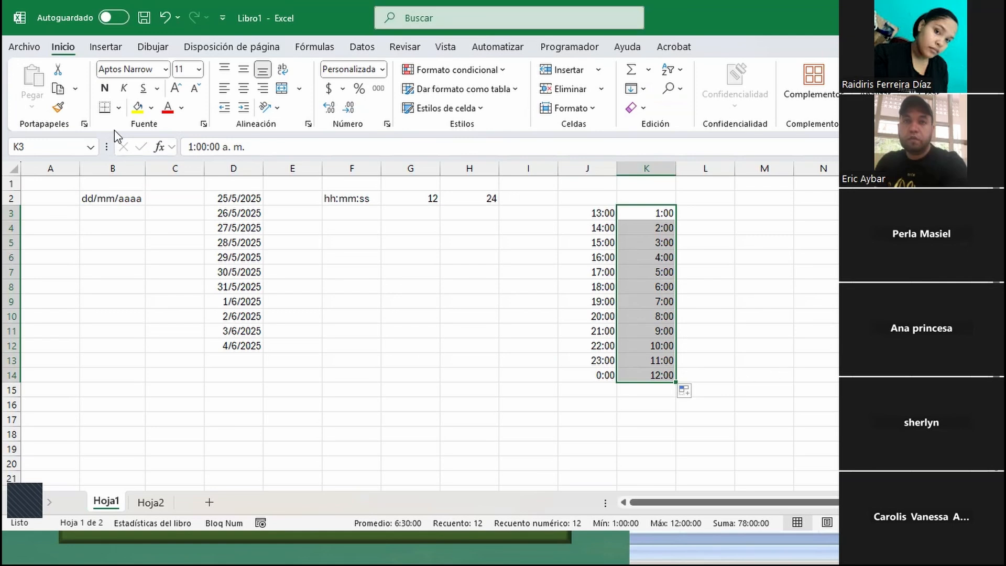
- Clear the contents of the entire Hoja1 sheet
left_click(11, 168)
key("Delete")
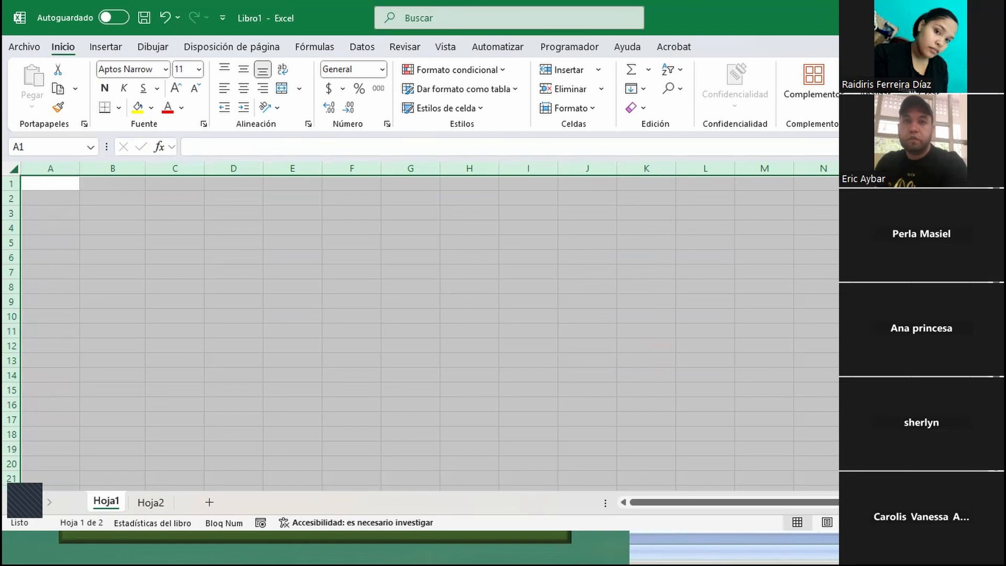
- Switch to the Unidad 1 activity workbook and review its Mover, Copiado and Formatos exercise sheets, returning to Ejercicio 1 - Mover
key("ctrl+u")
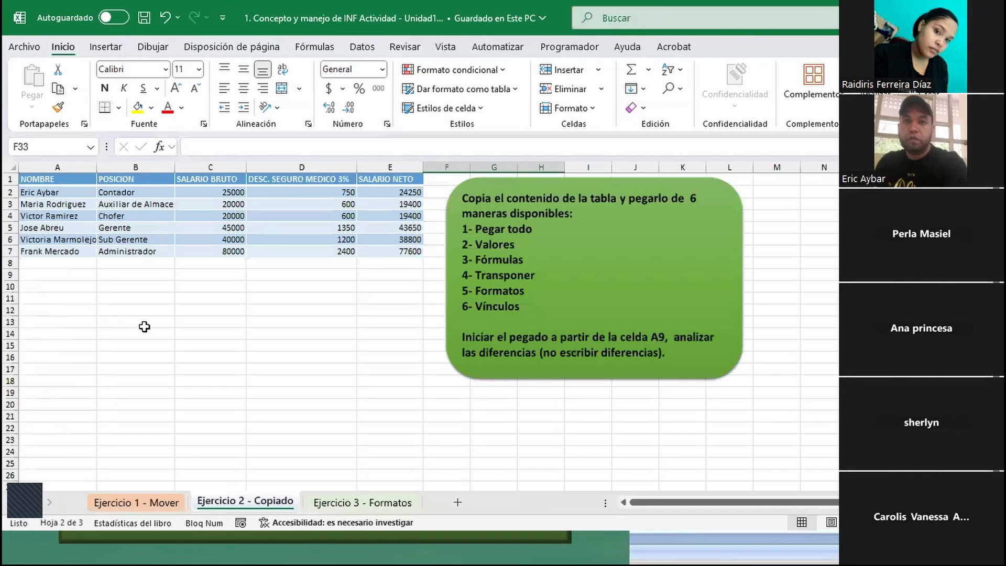
left_click(159, 501)
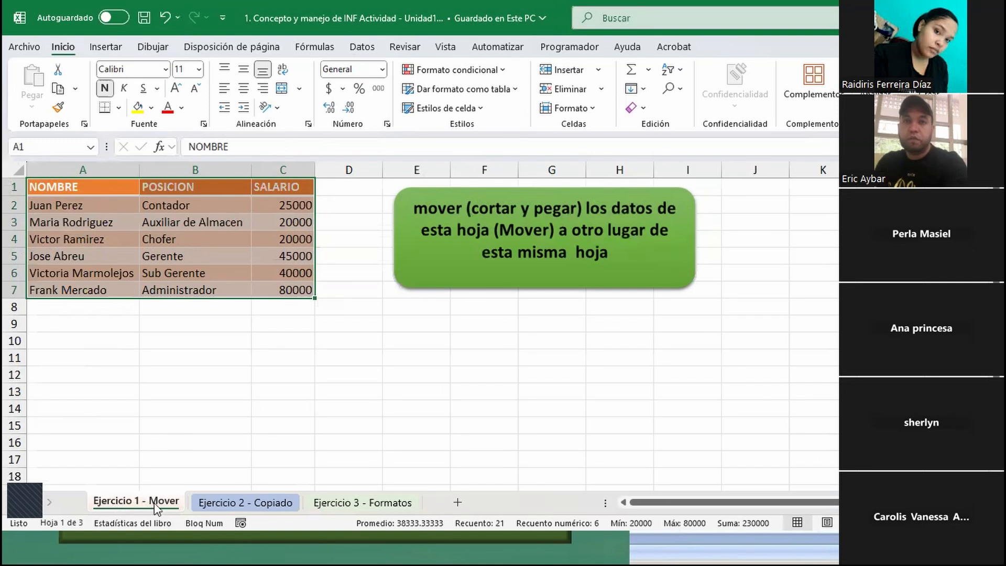
left_click(260, 502)
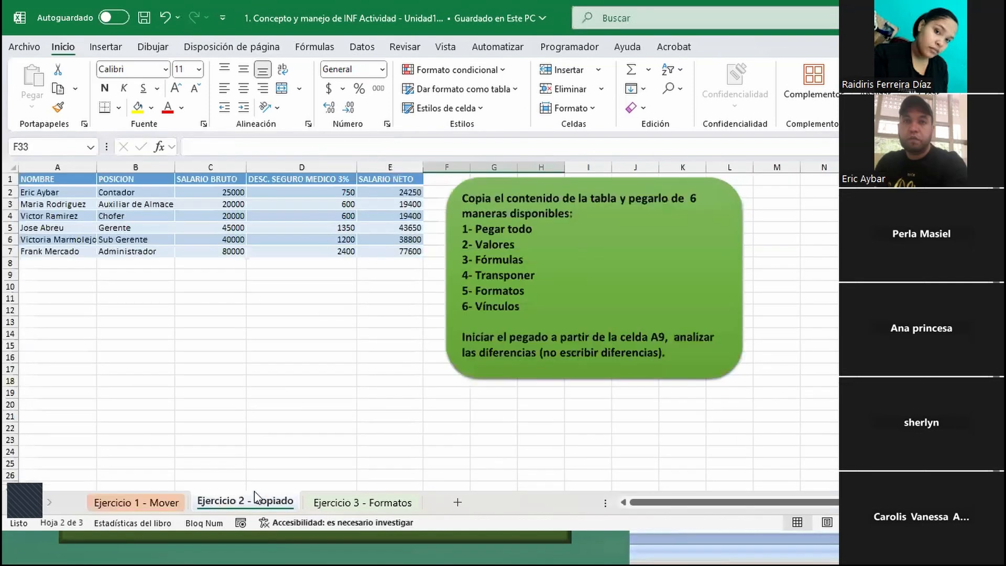
left_click(366, 502)
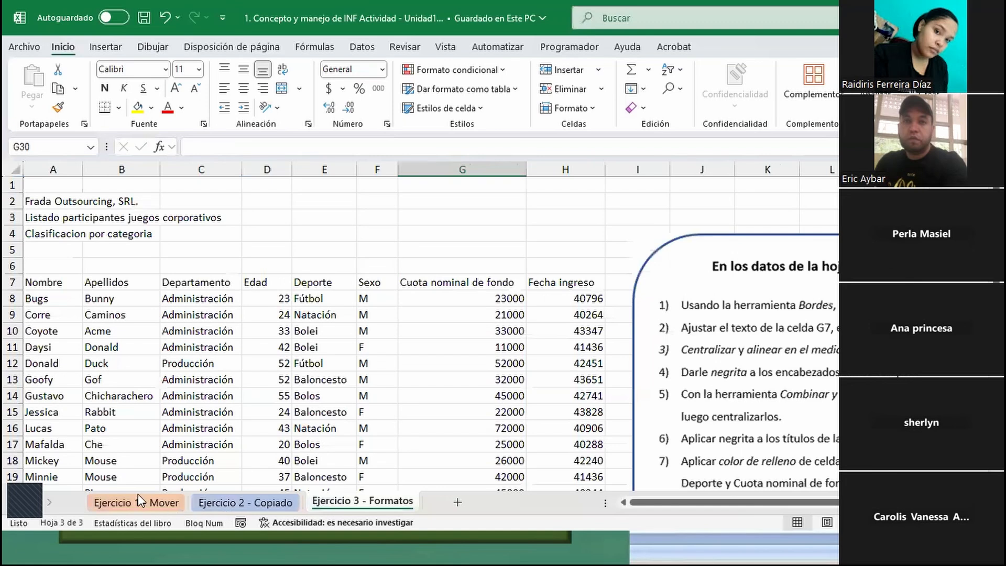
left_click(137, 501)
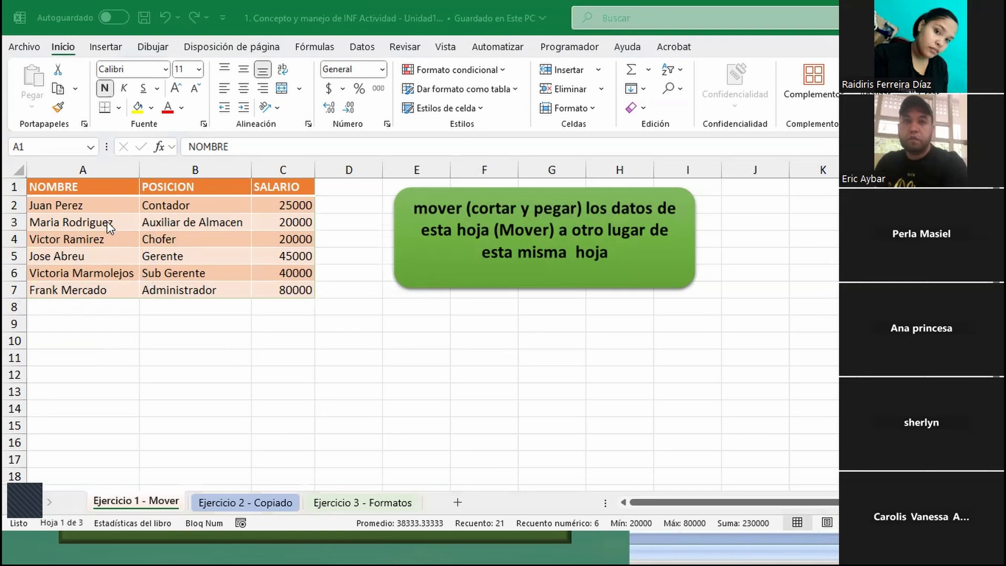
- Cut the employee table A1:C7 on Ejercicio 1 - Mover and paste it starting at E10
left_click(396, 275)
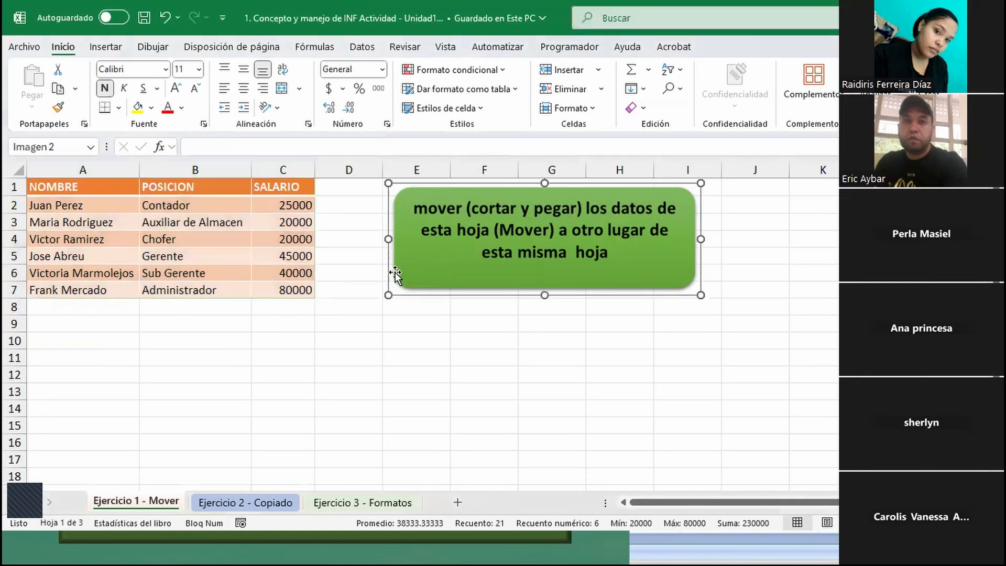
left_click(94, 203)
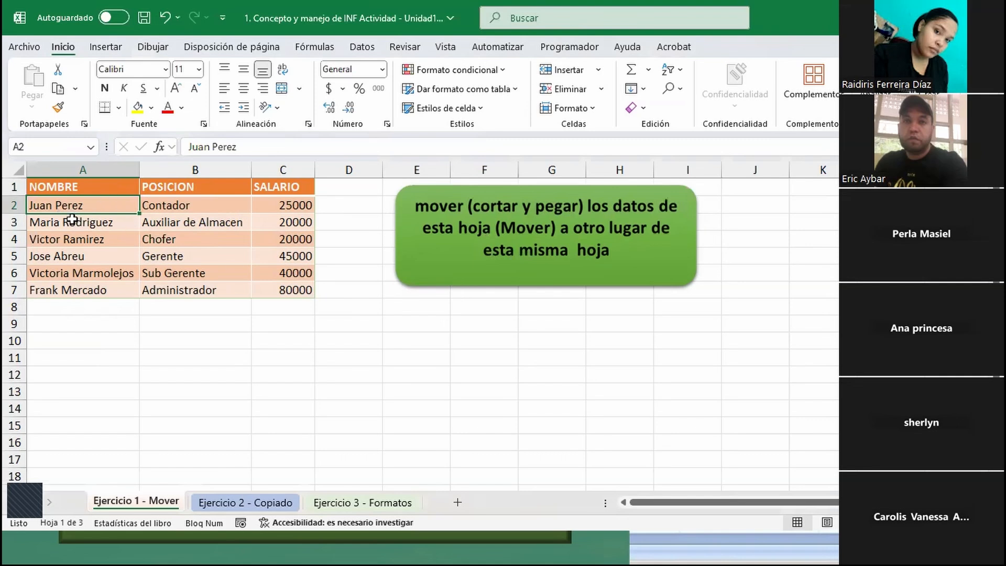
left_click(177, 225)
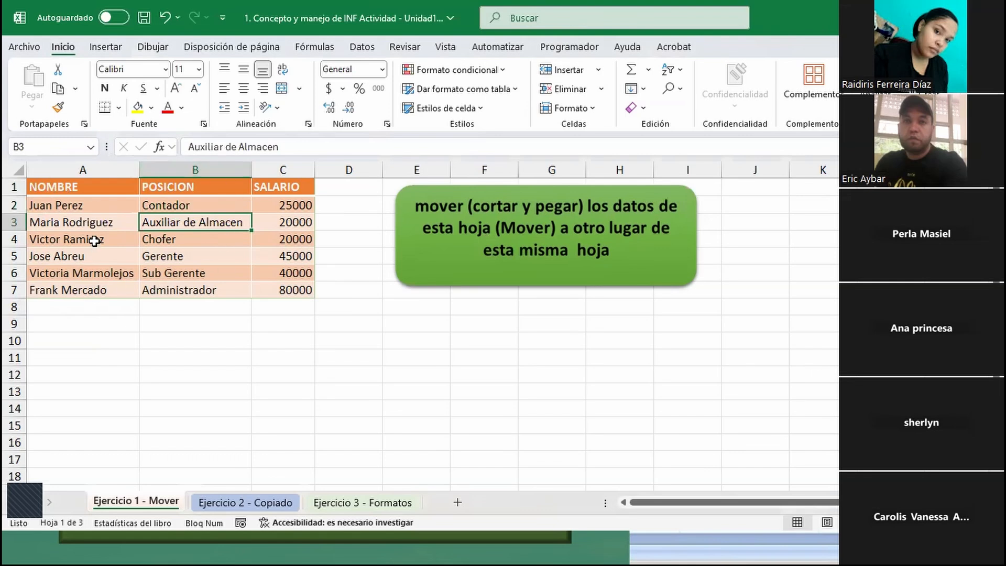
key("ctrl+a")
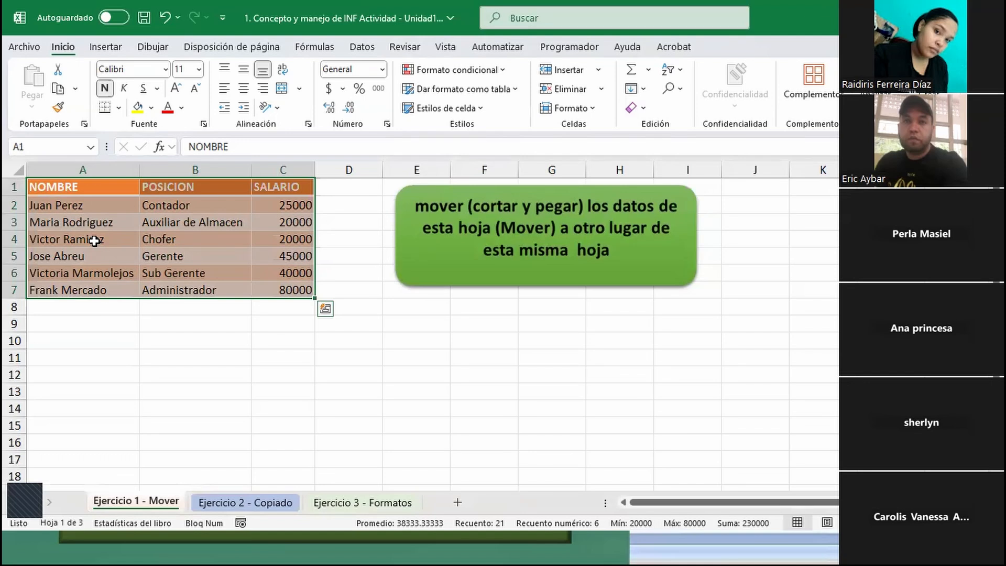
key("ctrl+x")
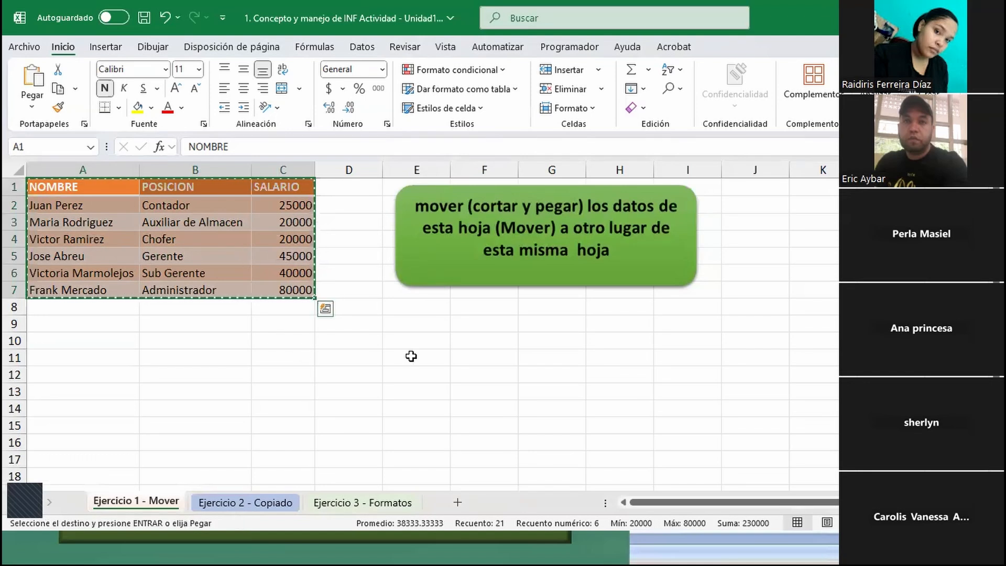
left_click(418, 338)
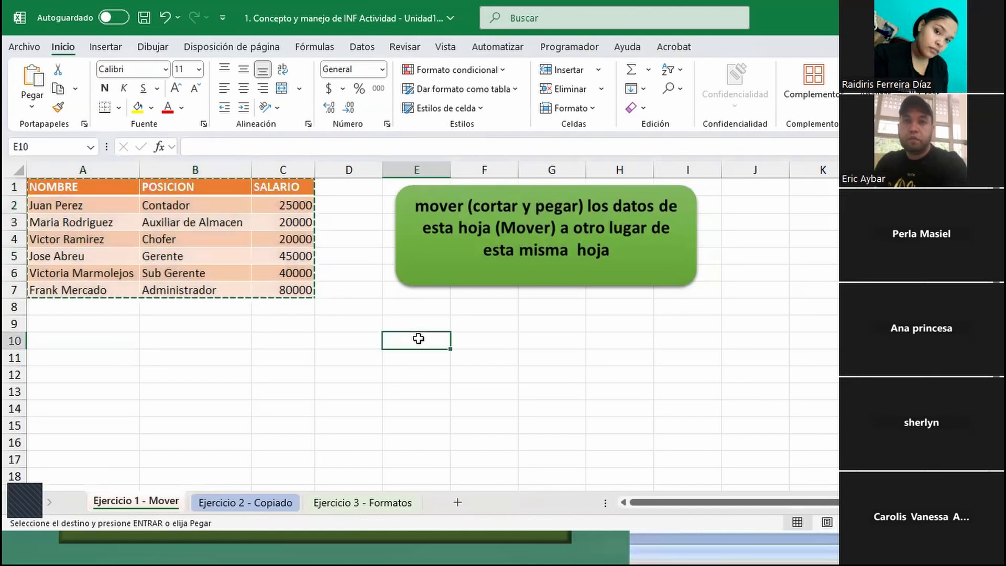
key("ctrl+v")
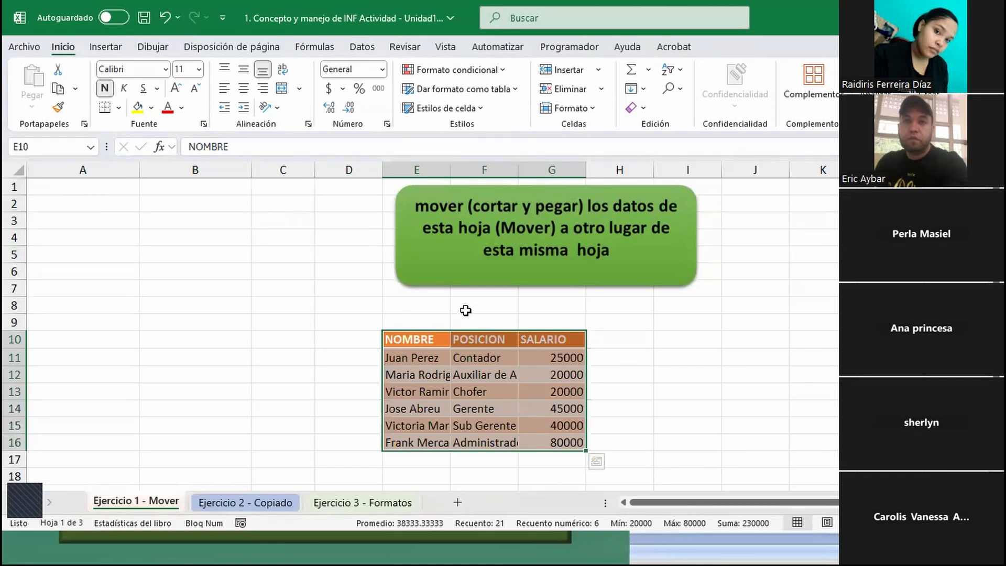
- Undo the table's move to E10 and cancel the pending cut
key("ctrl+z")
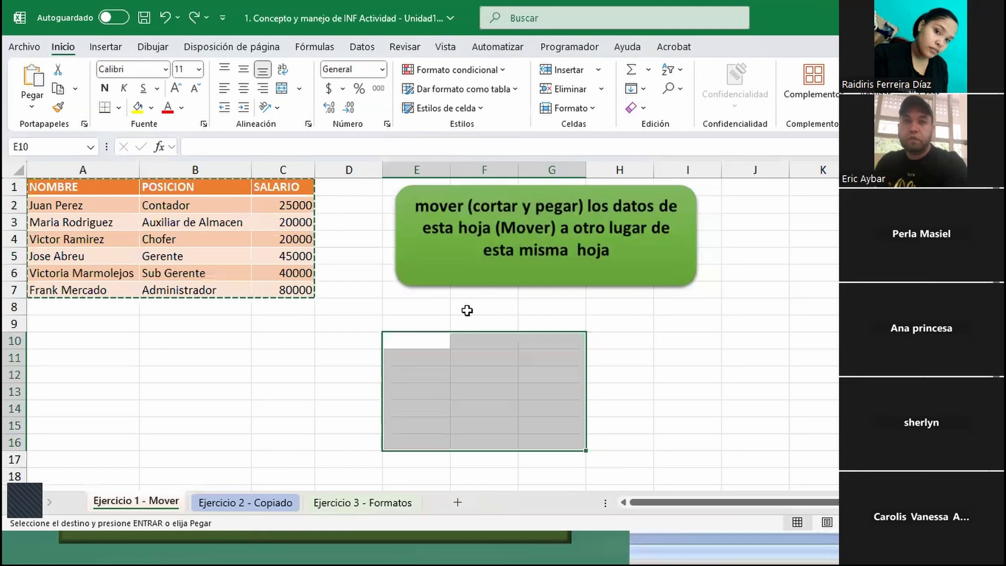
left_click(174, 229)
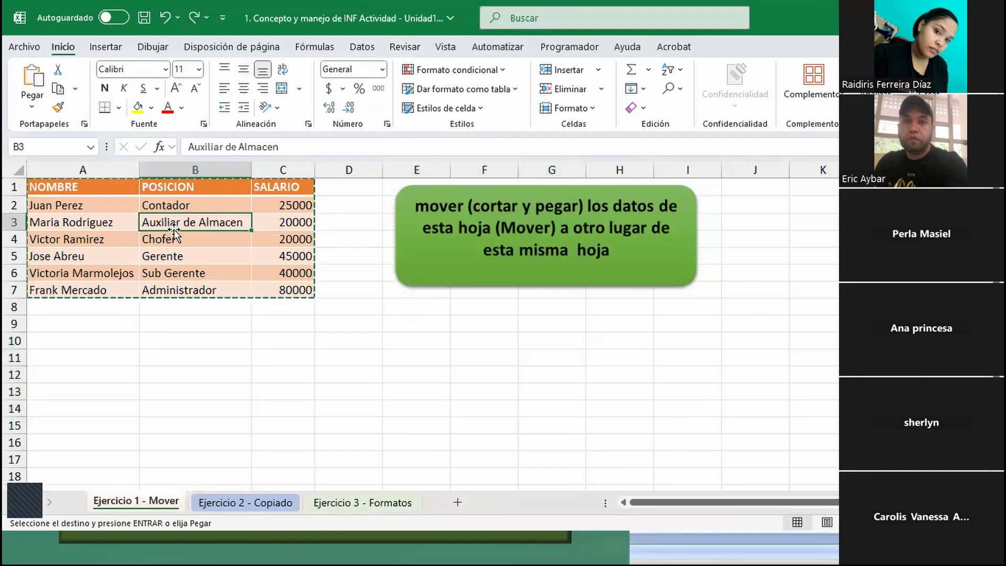
key("Escape")
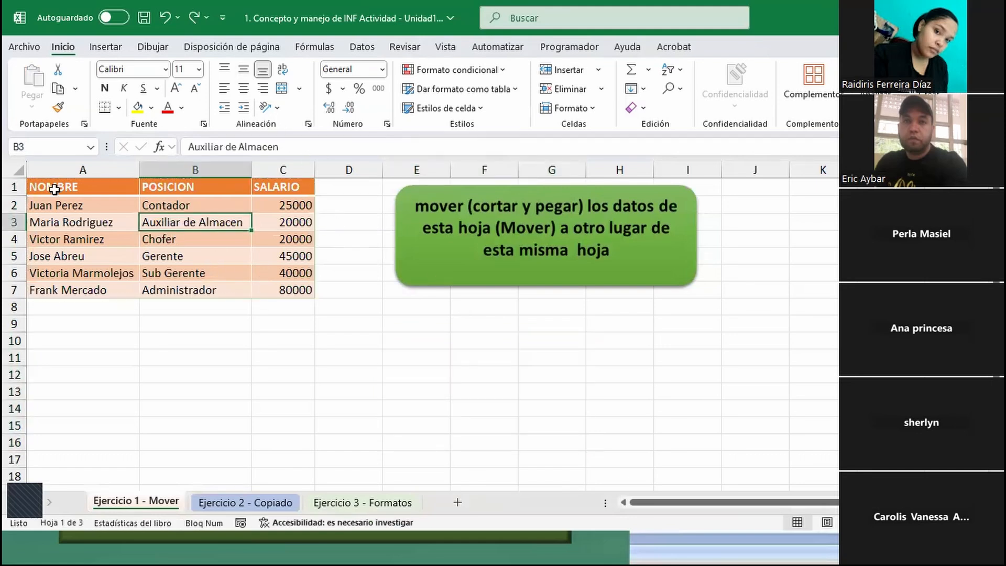
- Cut the employee table A1:C7 on Ejercicio 1 - Mover and paste it starting at E11
key("ctrl+e")
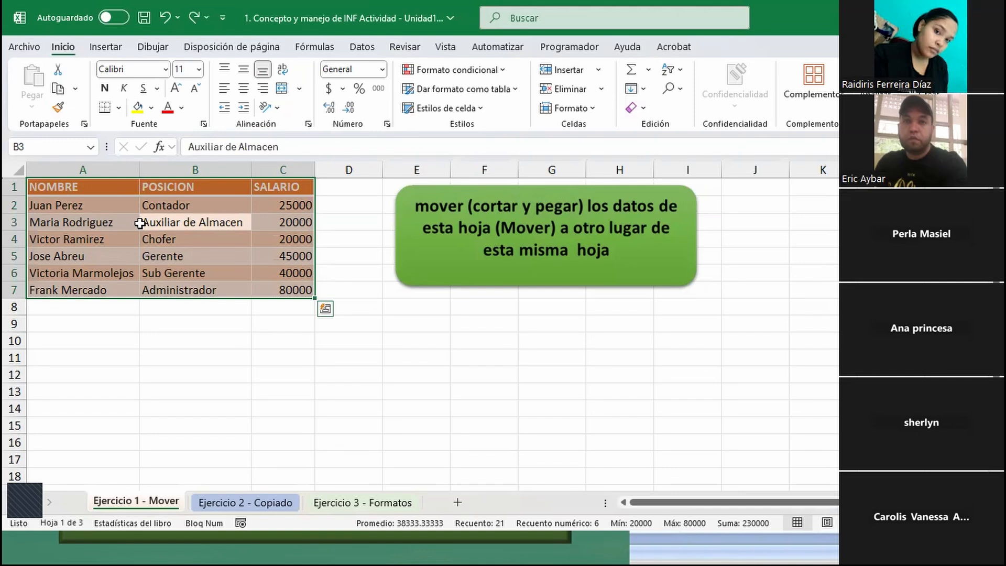
left_click(170, 225)
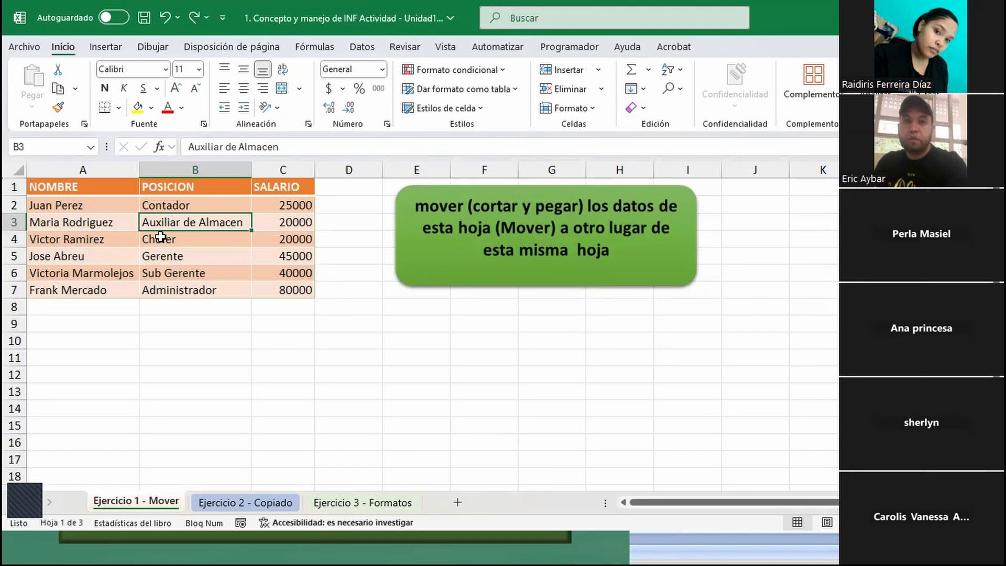
key("ctrl+e")
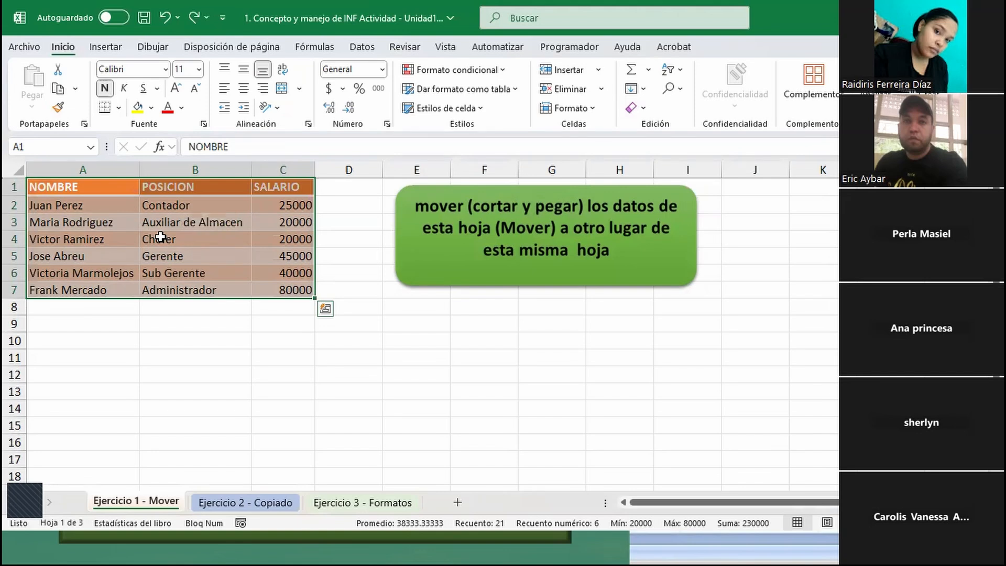
key("ctrl+x")
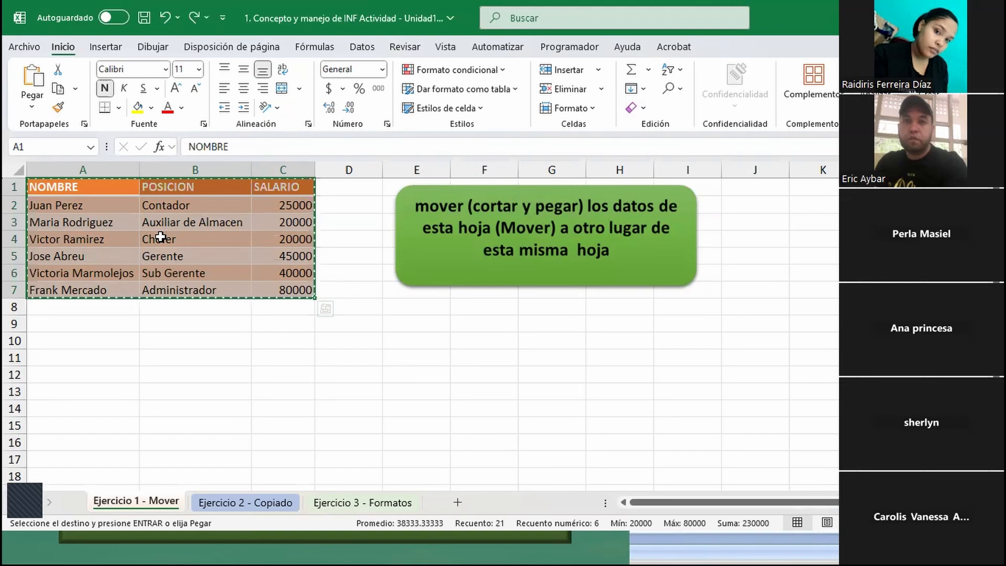
key("Down")
key("Down")
key("Down")
key("Down")
key("Down")
key("Down")
key("Down")
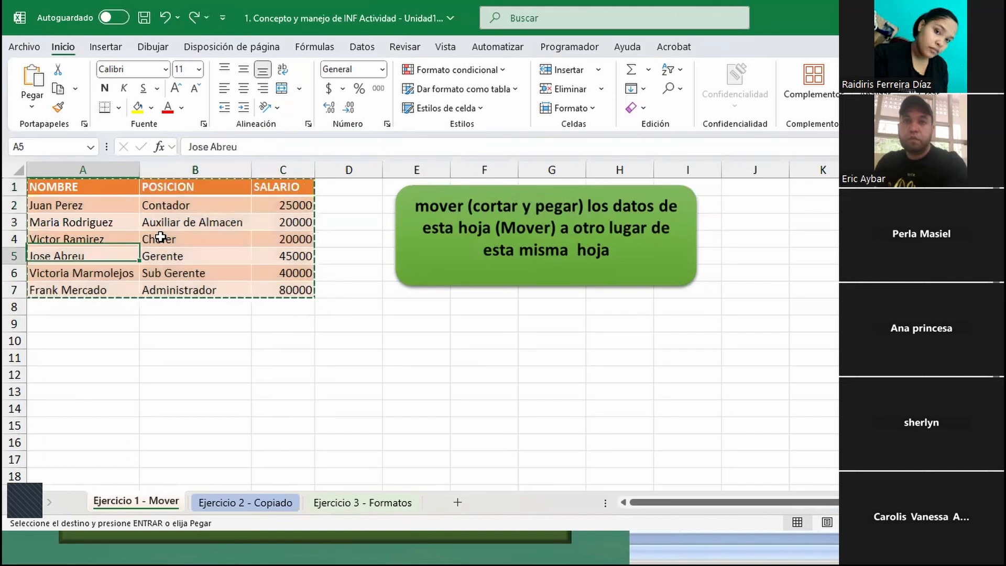
key("Down")
key("Down")
key("Down")
key("Down")
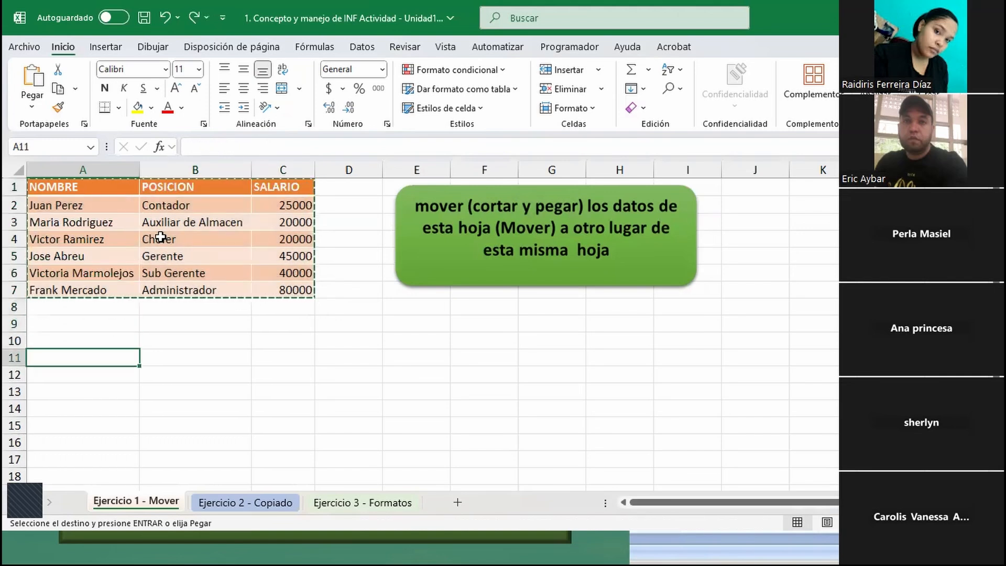
key("Right")
key("Right")
key("Right")
key("Right")
key("Left")
key("Left")
key("Right")
key("Right")
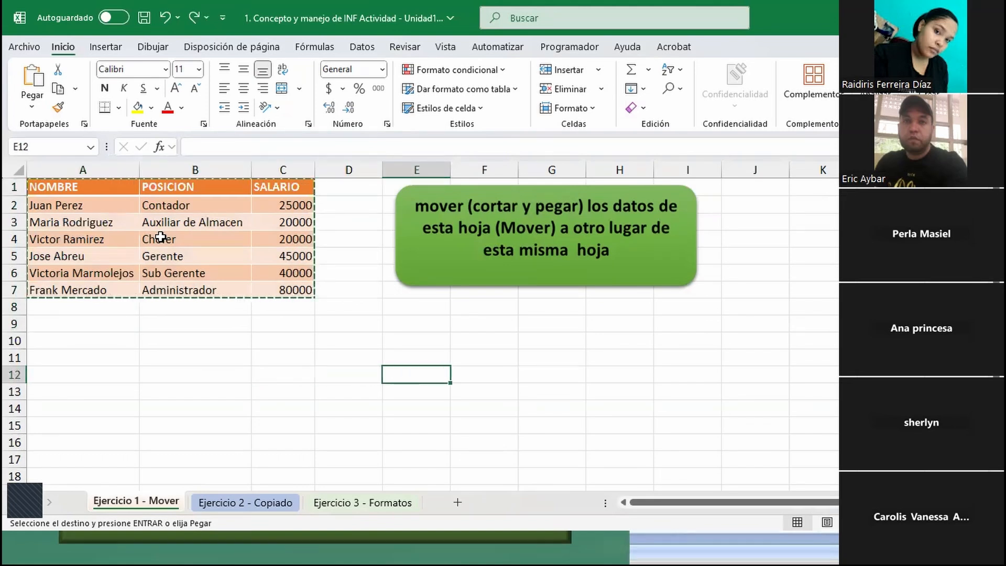
key("Up")
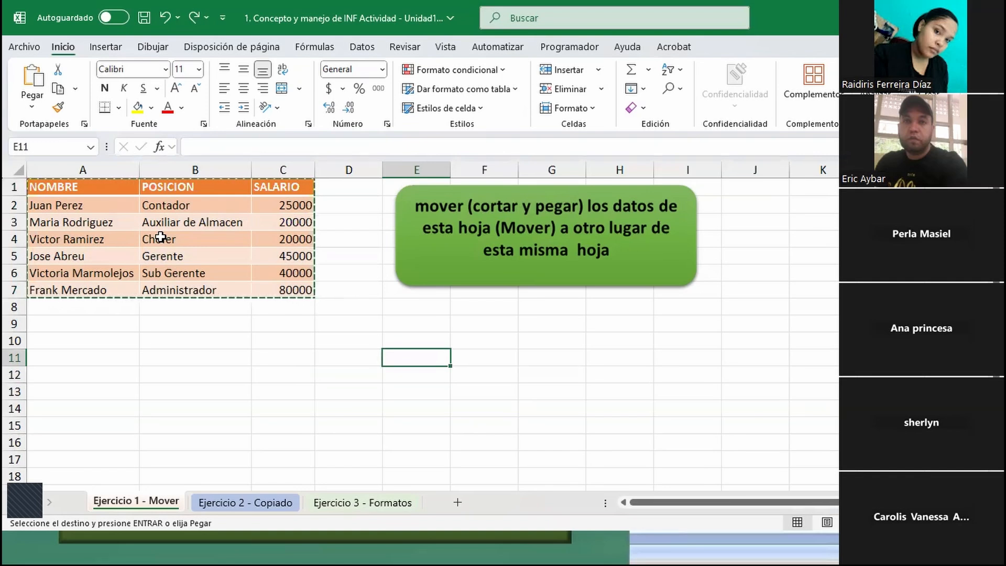
key("ctrl+v")
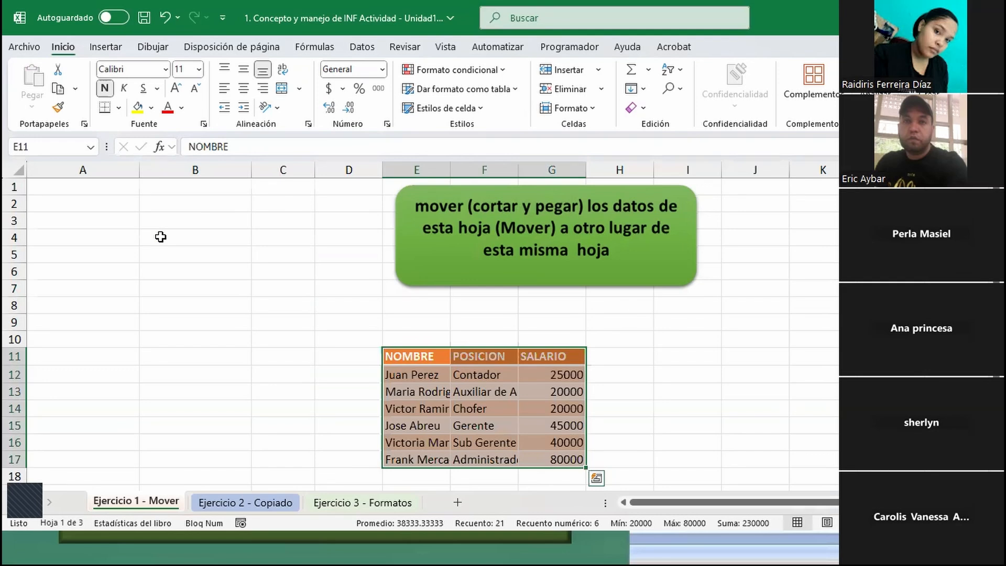
- Undo the table's move to E11 and cancel the pending cut
key("ctrl+z")
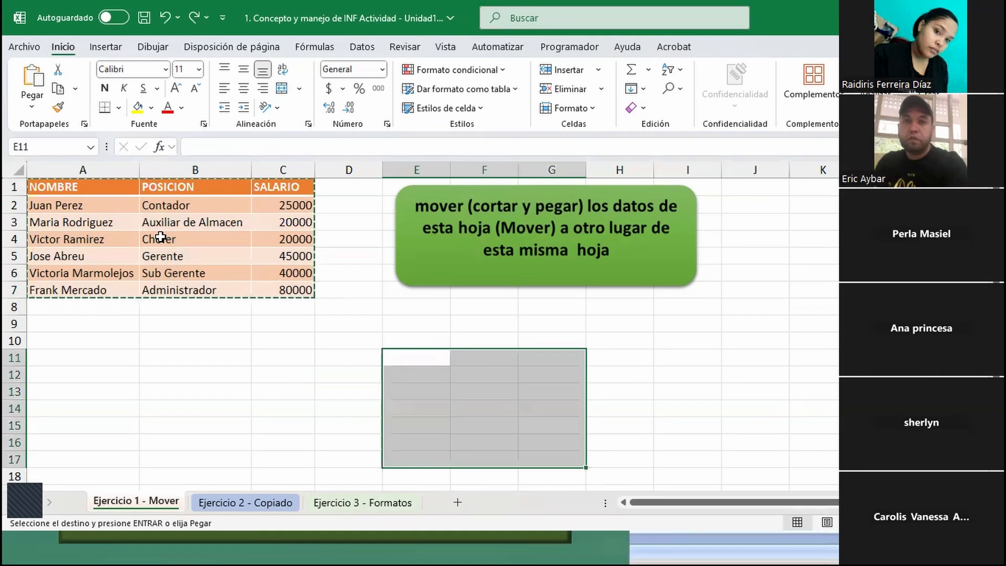
left_click(202, 303)
left_click(174, 255)
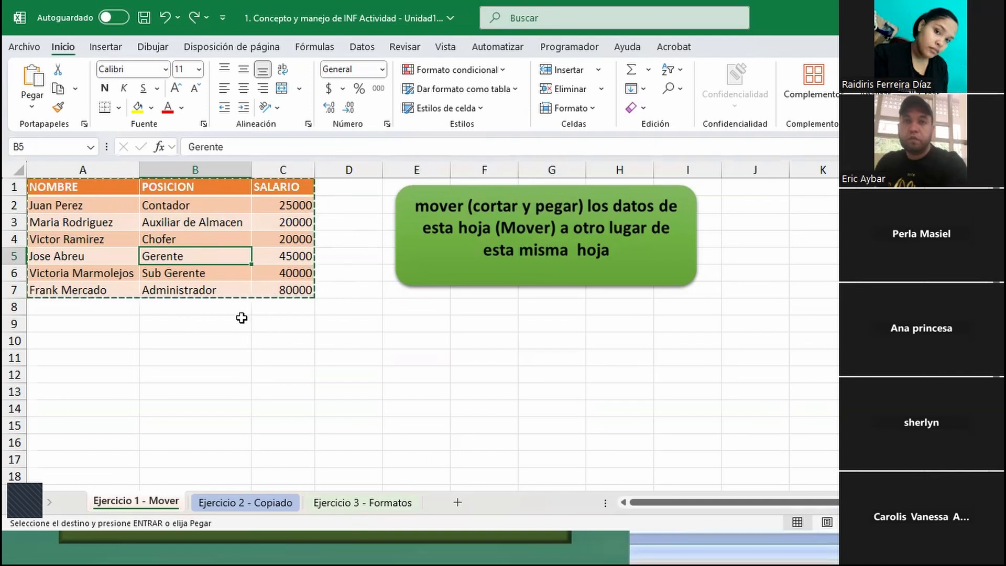
key("Escape")
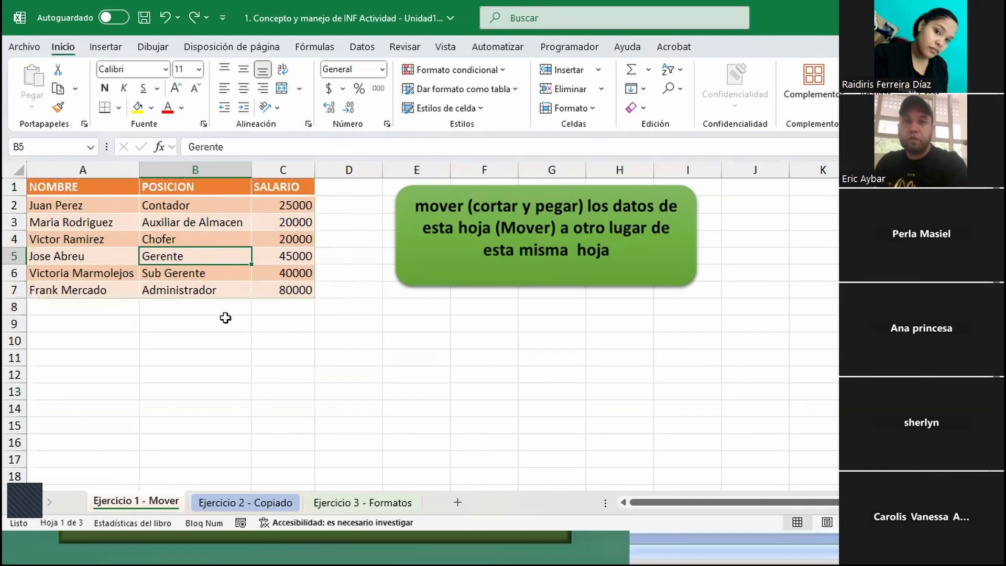
- Select the employee table A1:C7, move it directly to E11 without the clipboard, and undo that move
left_click(113, 190)
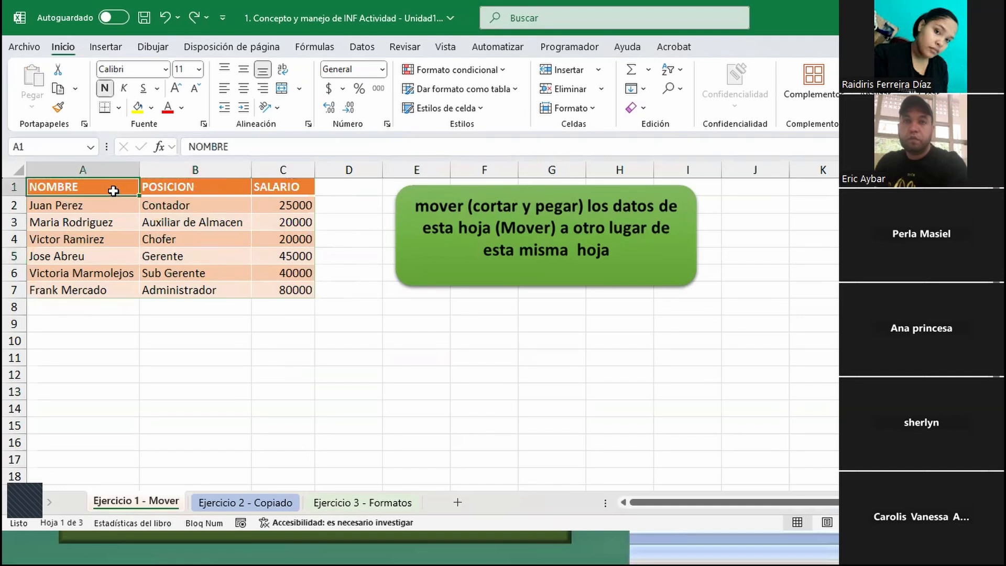
key("ctrl+a")
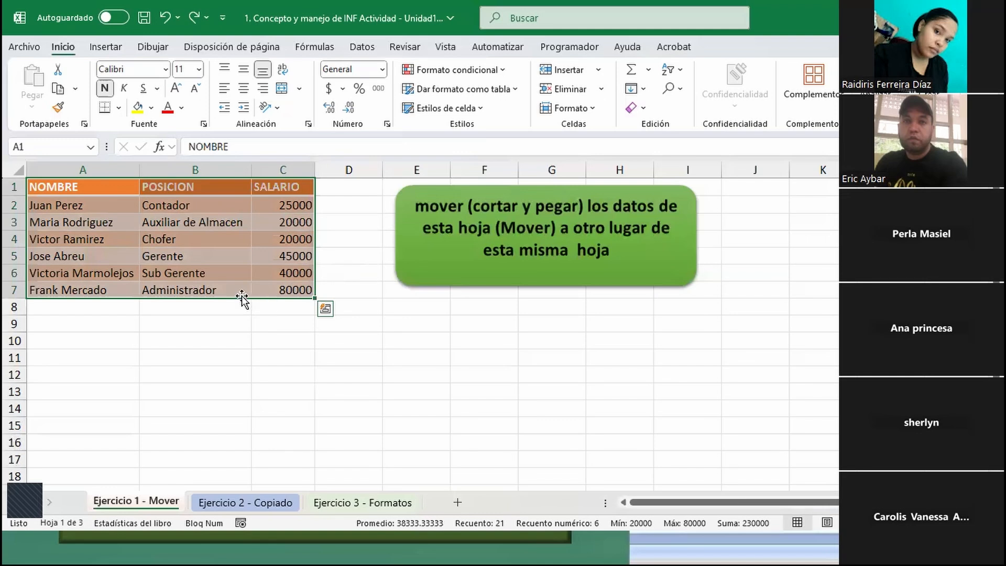
left_click_drag(243, 299, 479, 466)
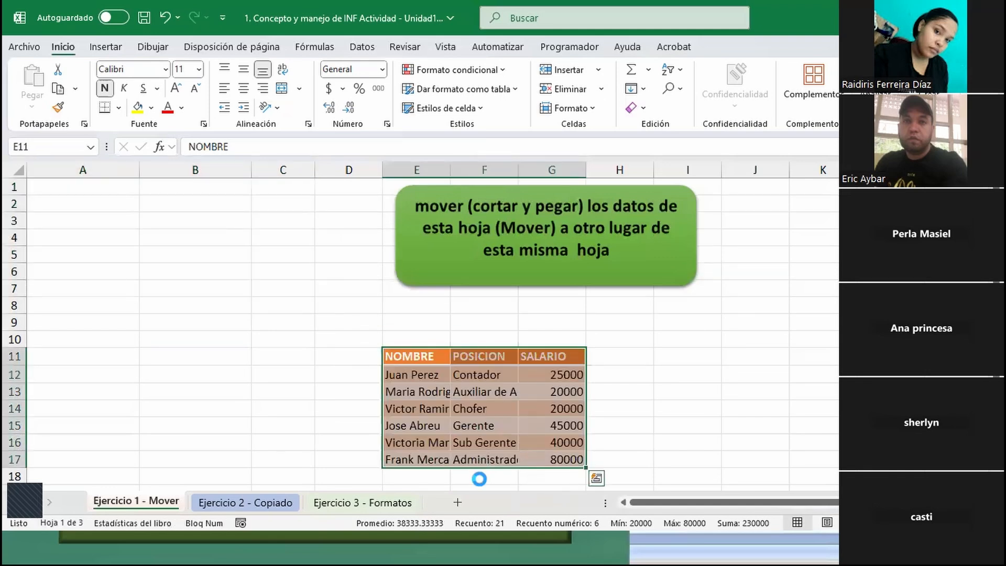
key("ctrl+z")
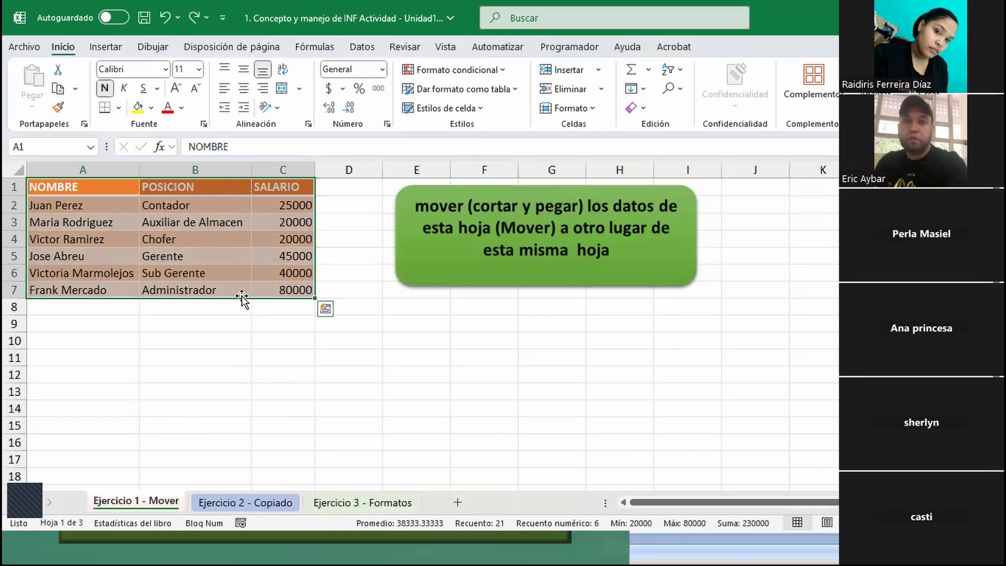
- Move the selected employee table directly to E10 and then back to its original place at A1
left_click_drag(242, 299, 479, 445)
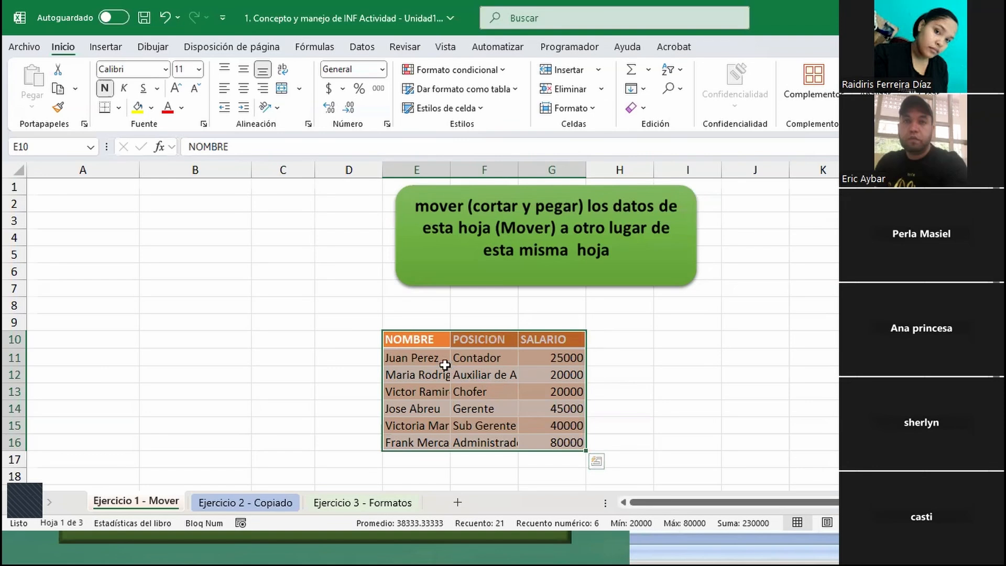
right_click(443, 342)
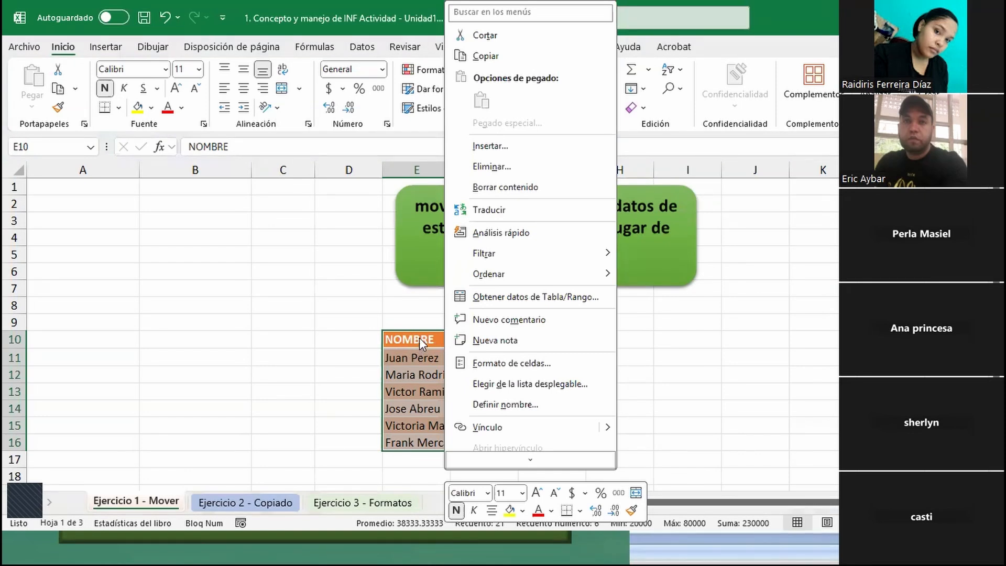
key("Escape")
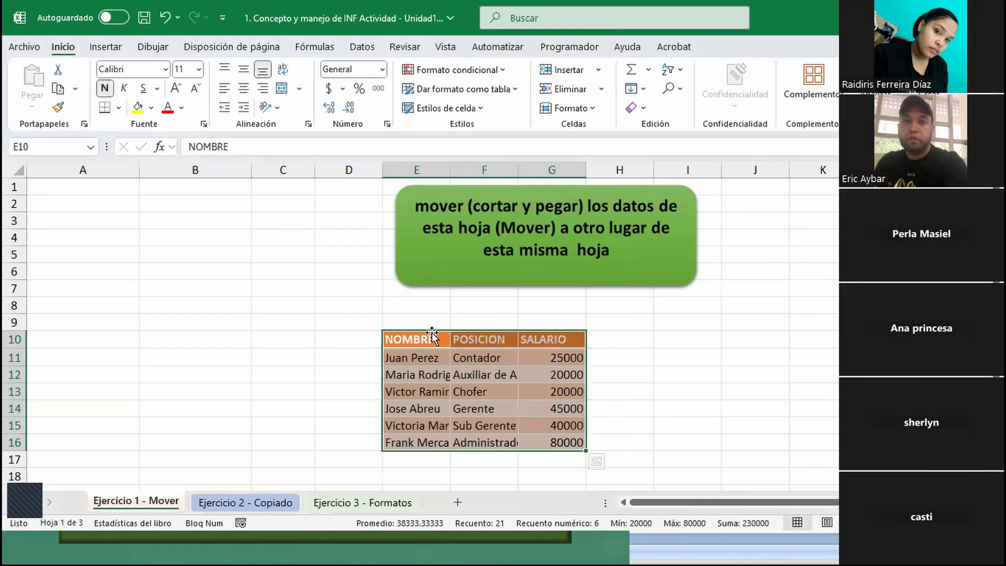
left_click_drag(431, 329, 74, 187)
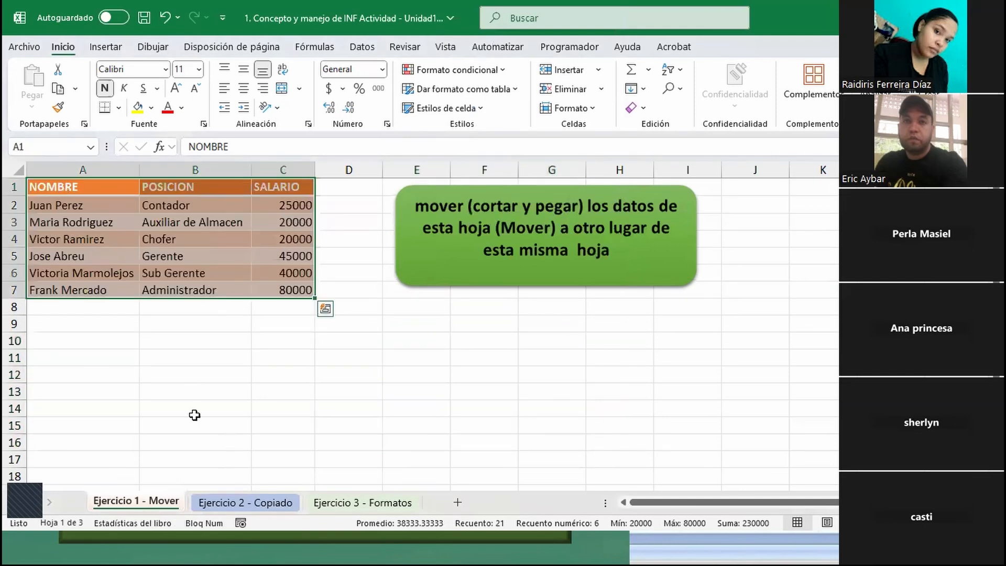
- Switch to the Ejercicio 2 - Copiado sheet and copy the whole salary table A1:E7
left_click(225, 502)
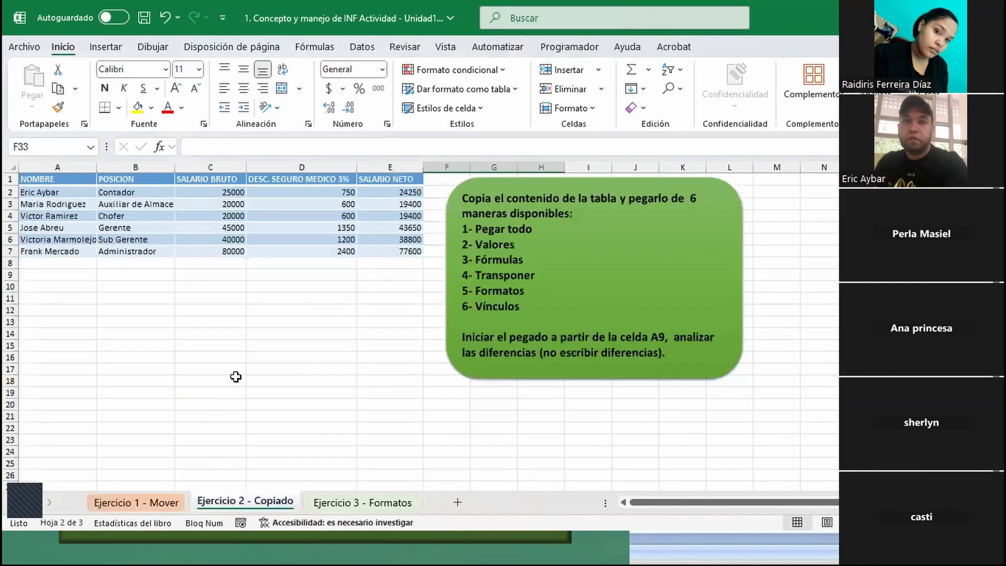
scroll(229, 378, "up", 1)
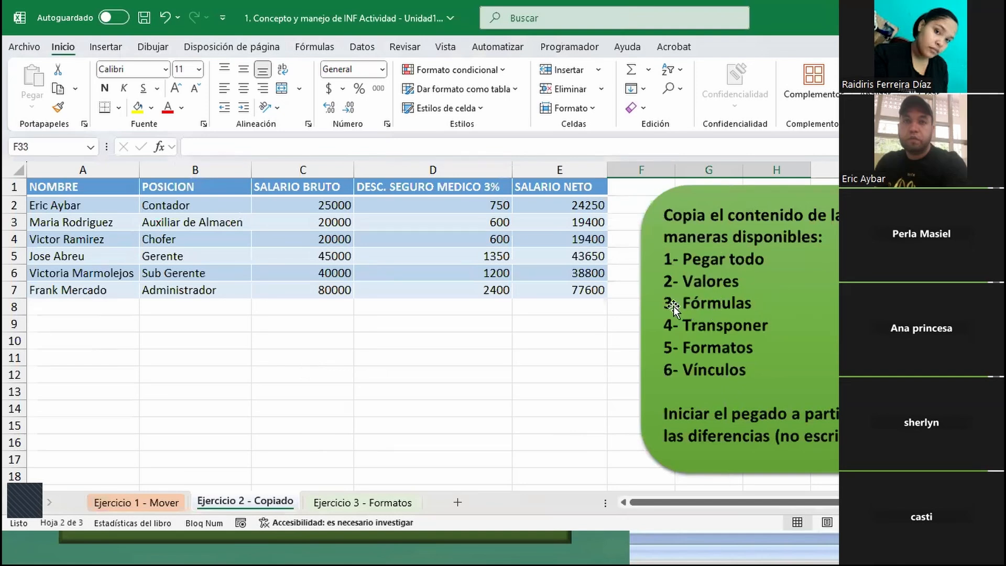
left_click(216, 215)
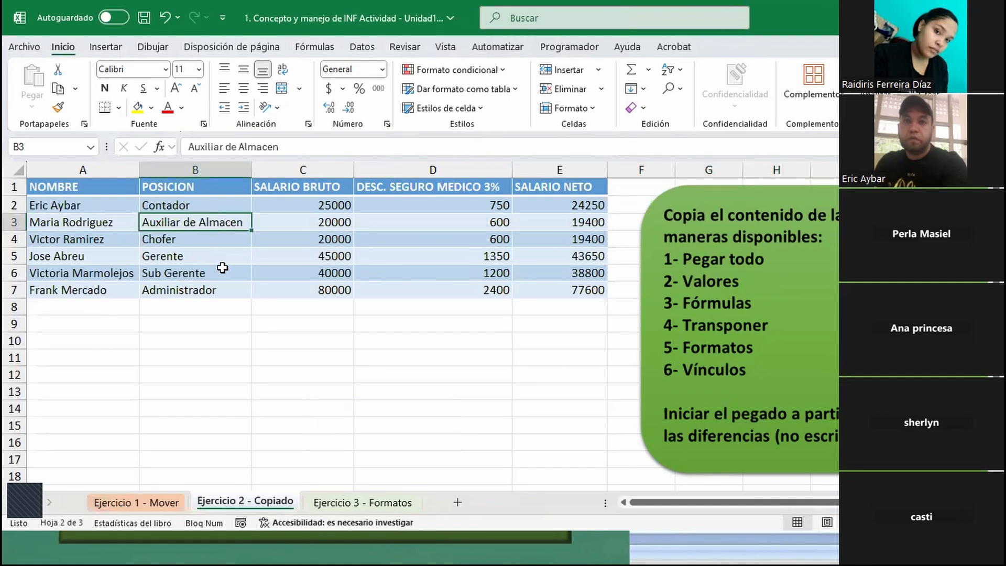
key("ctrl+a")
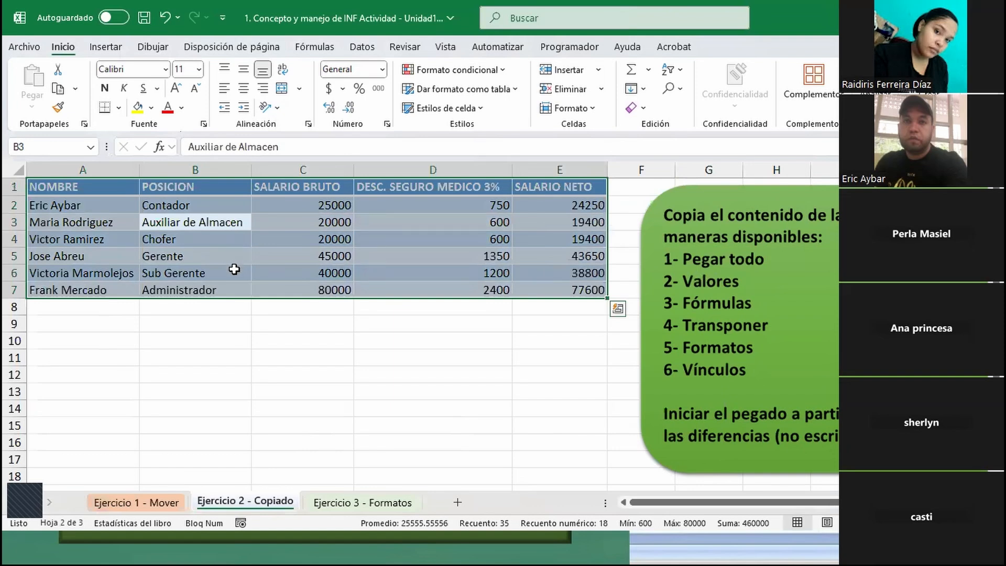
key("ctrl+c")
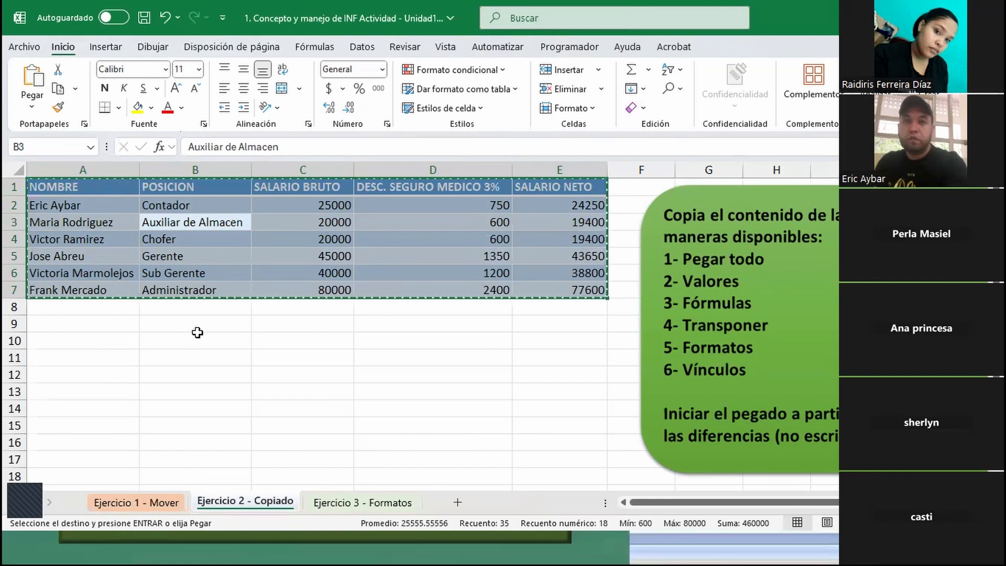
key("Escape")
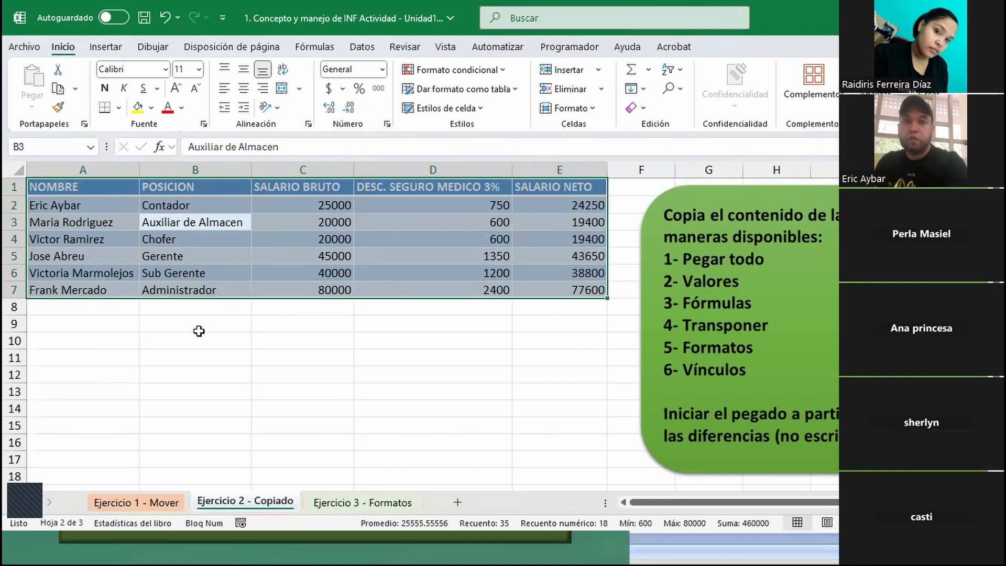
key("ctrl+c")
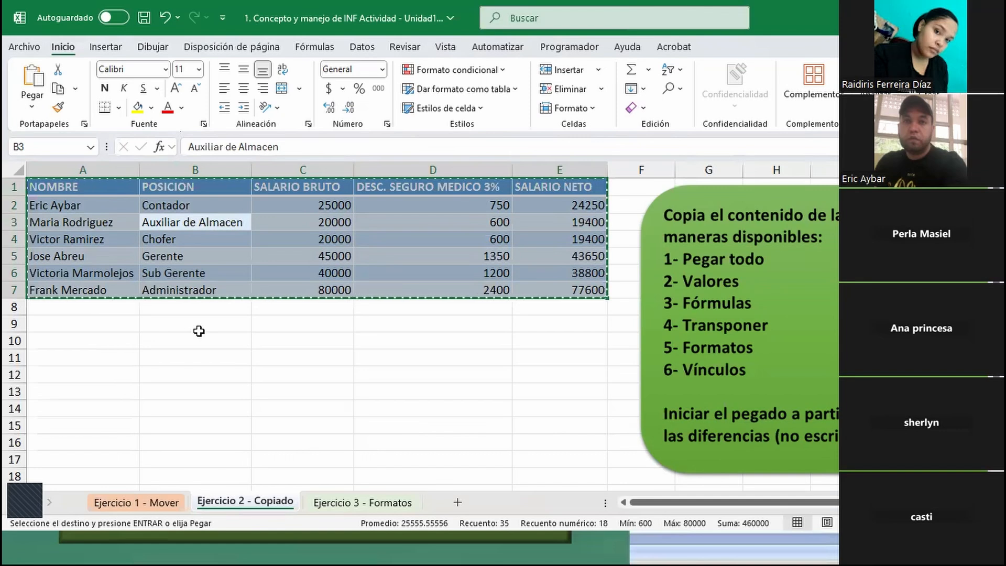
key("Escape")
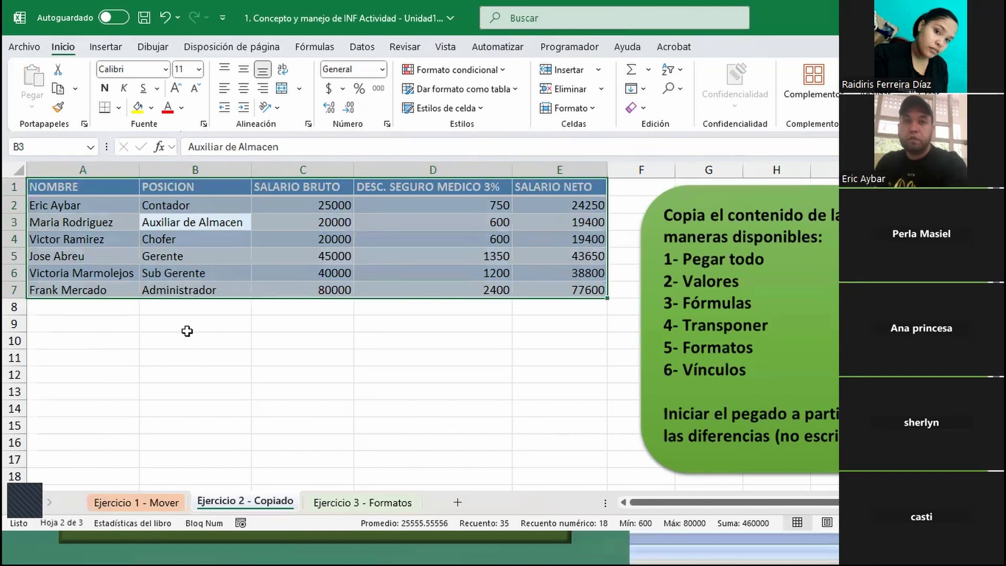
key("ctrl+c")
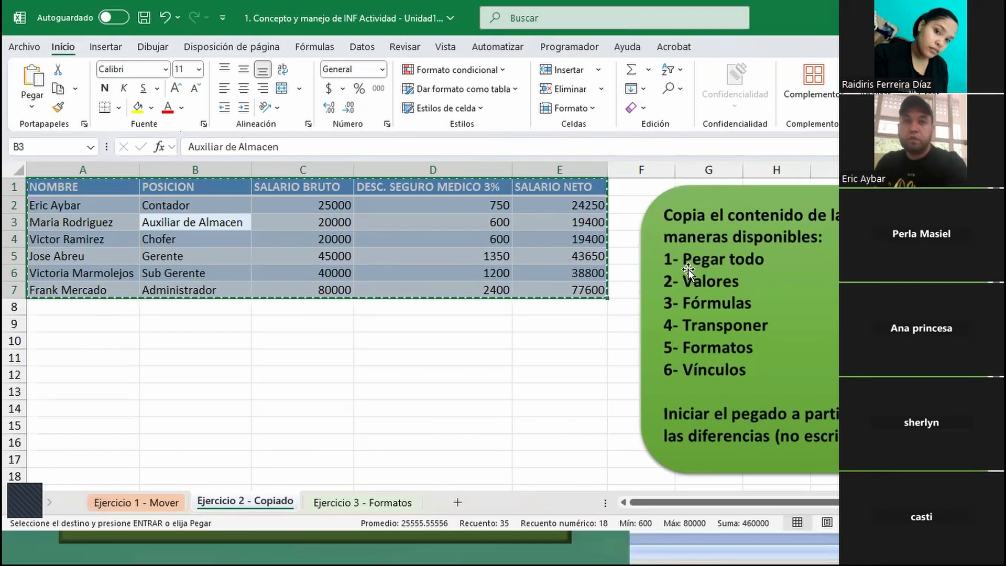
- Paste the copied salary table starting at A9 and undo the paste
left_click(44, 325)
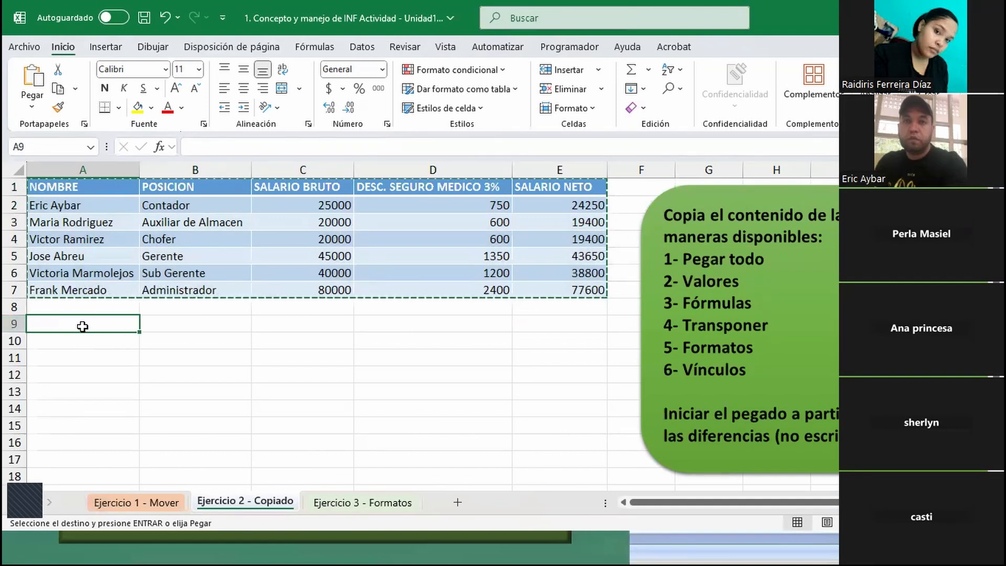
key("ctrl+v")
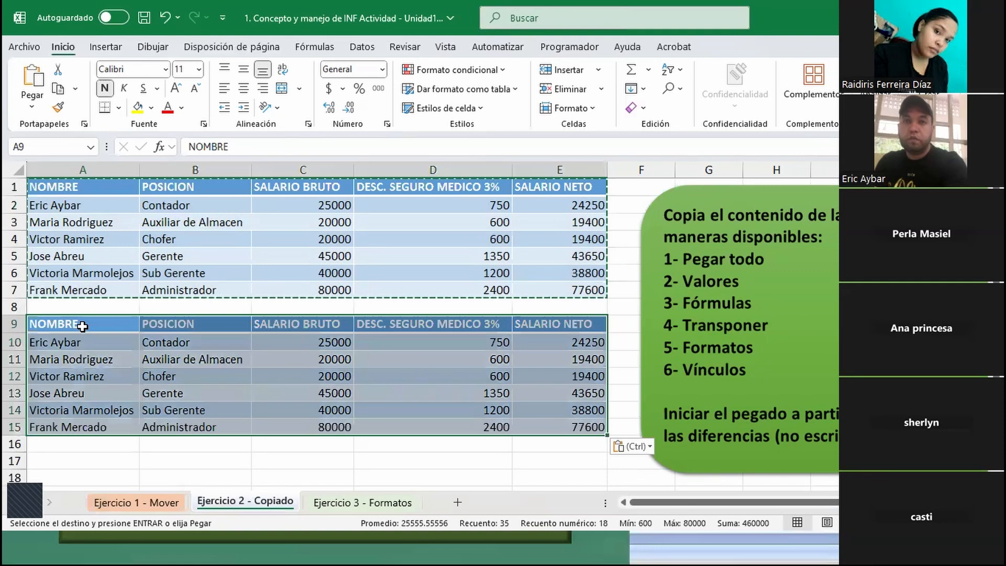
key("ctrl+z")
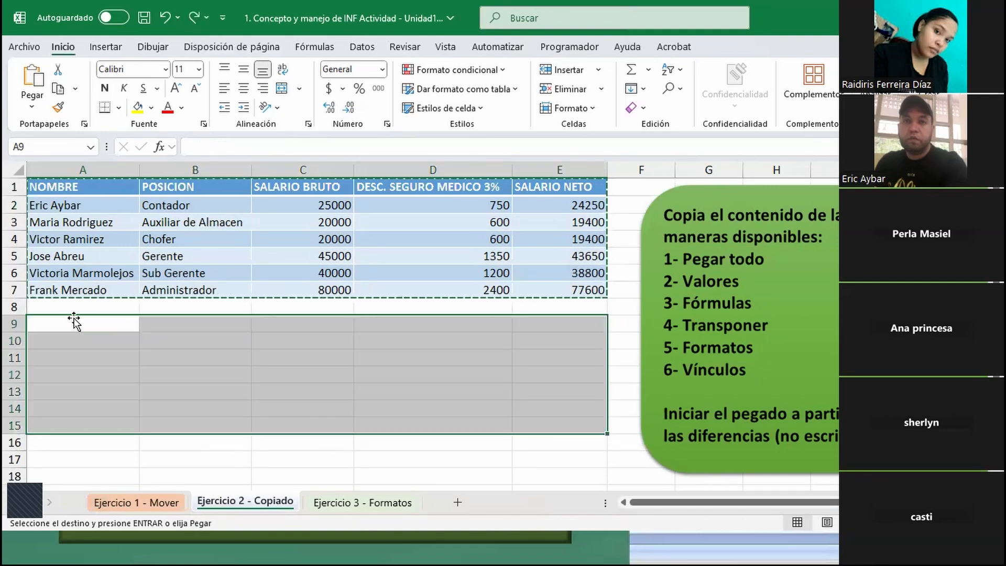
- Paste the copied salary table in full at A9 using the Pegar paste option
left_click(54, 328)
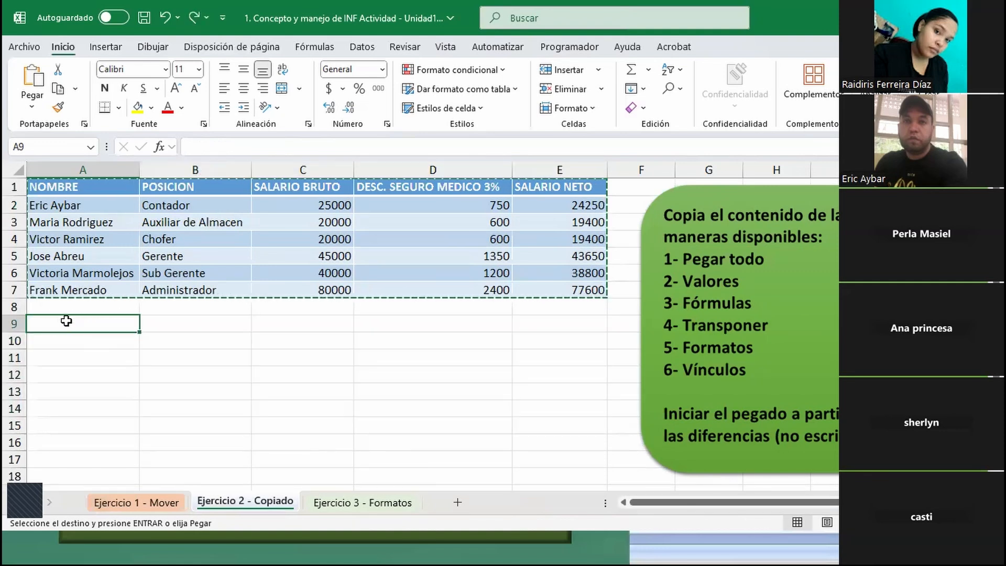
right_click(66, 321)
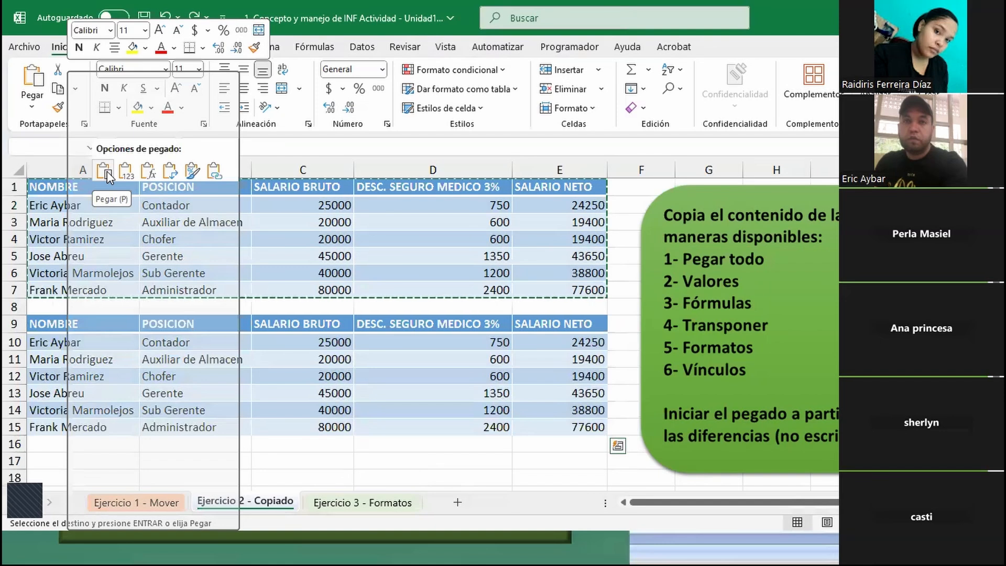
left_click(107, 171)
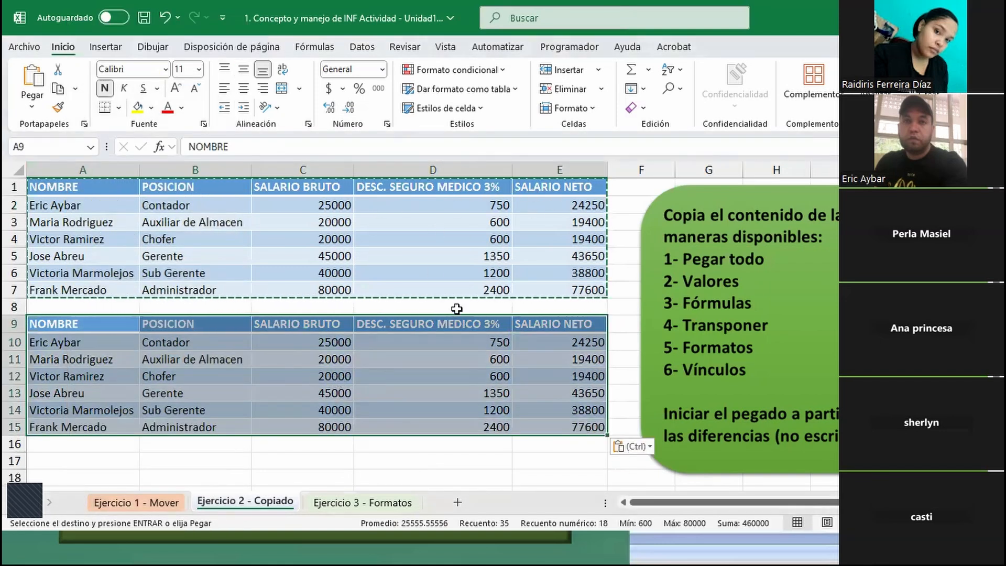
- Inspect how the original table's first employee row is calculated by checking cells D2, C2 and E2
left_click(459, 203)
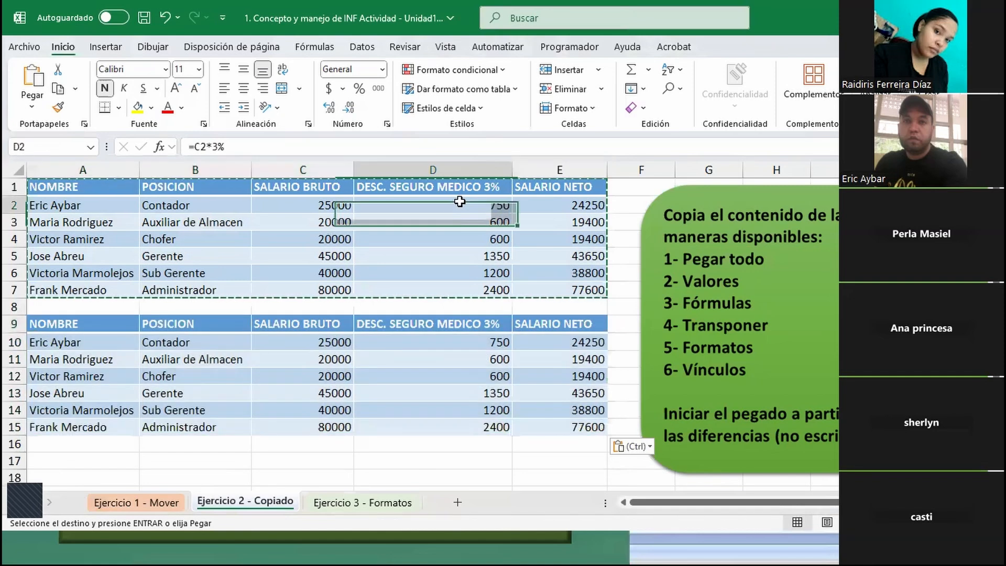
double_click(456, 204)
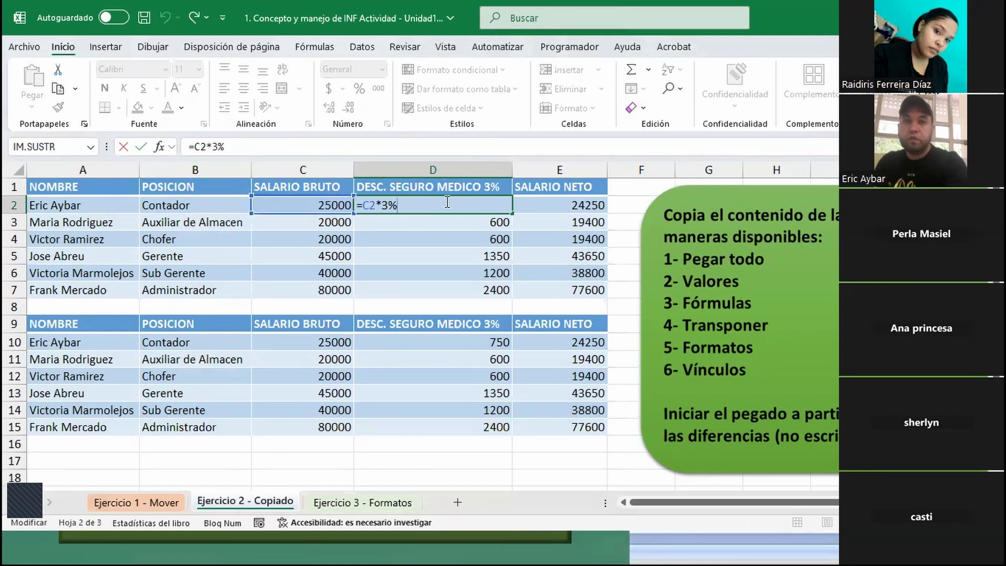
key("Return")
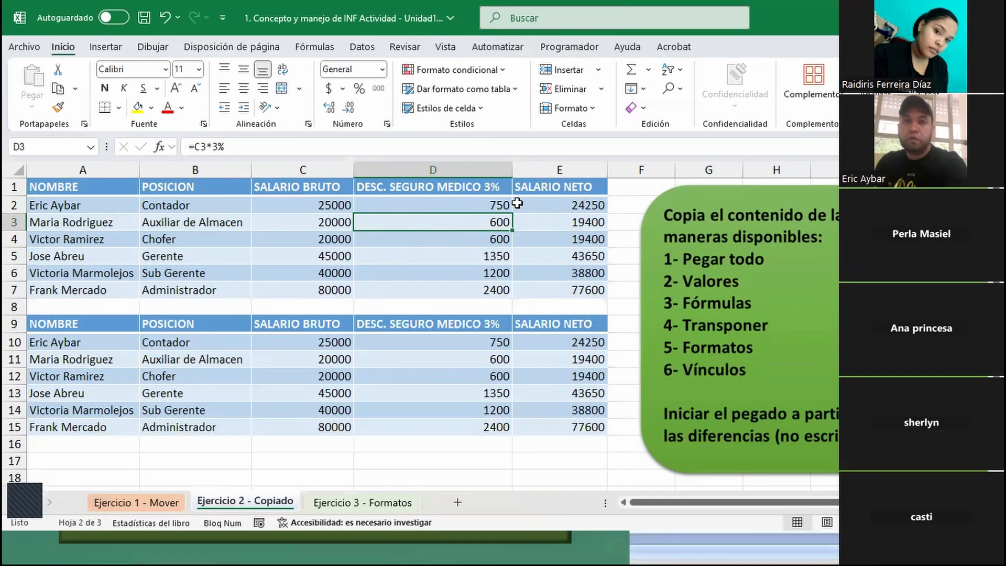
left_click(324, 204)
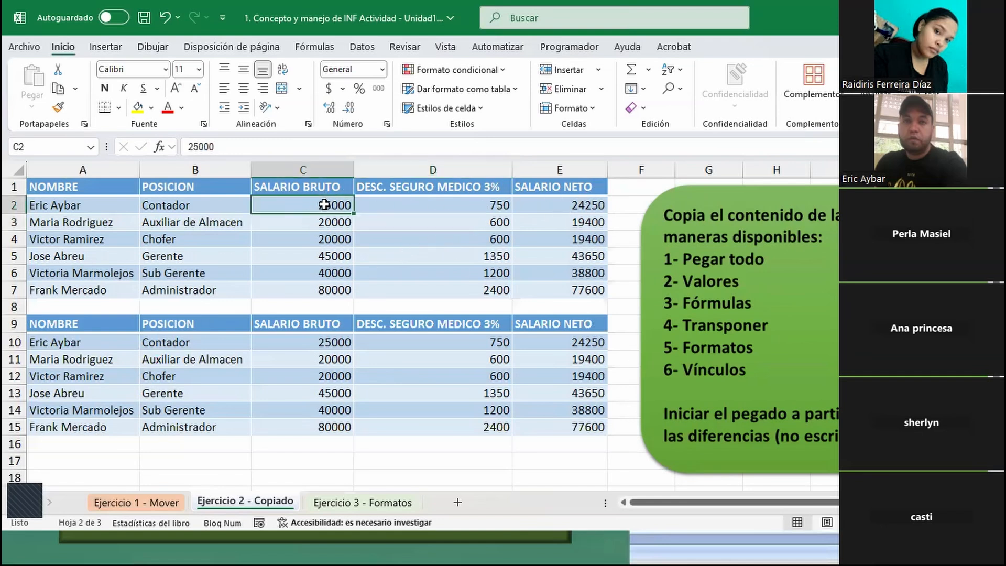
left_click(435, 203)
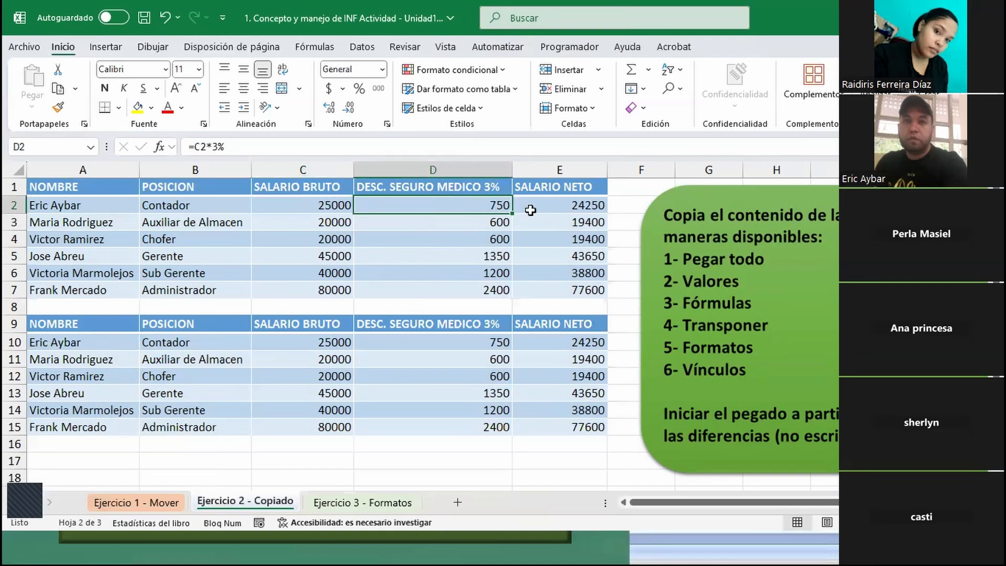
left_click(575, 204)
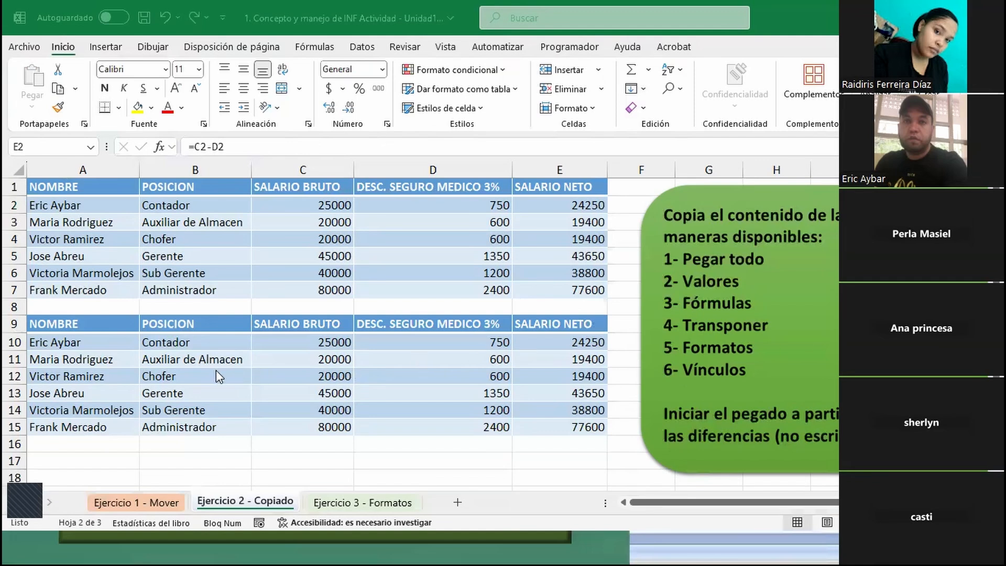
- Copy the whole salary table A1:E7 and paste it at A17 with the Valores option
left_click(74, 194)
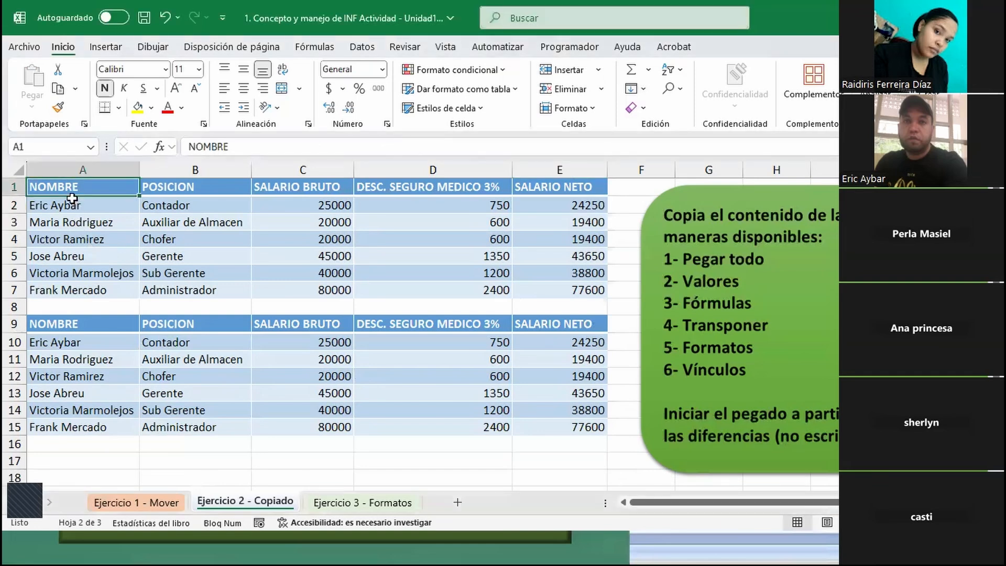
key("ctrl+a")
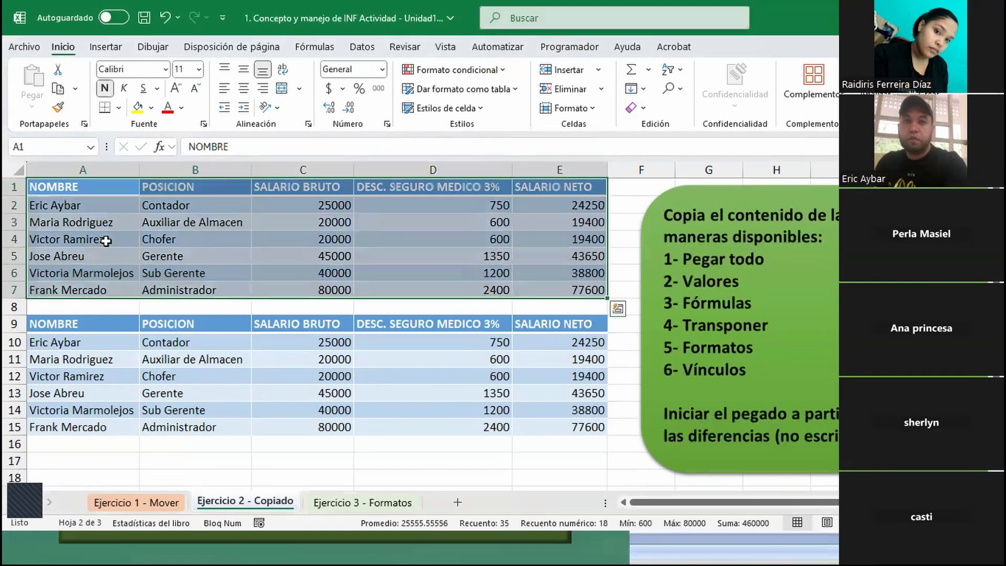
key("ctrl+c")
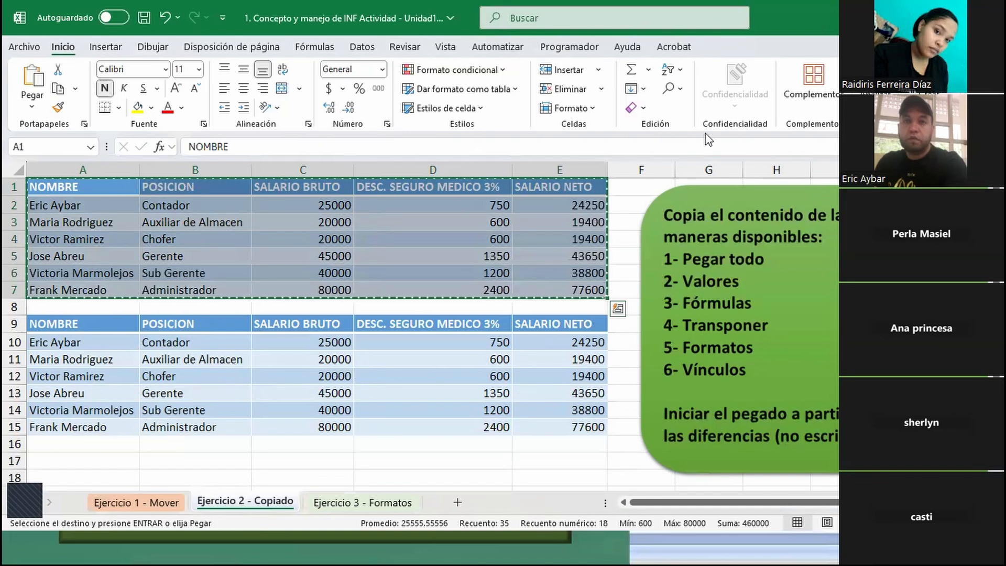
scroll(726, 281, "down", 1)
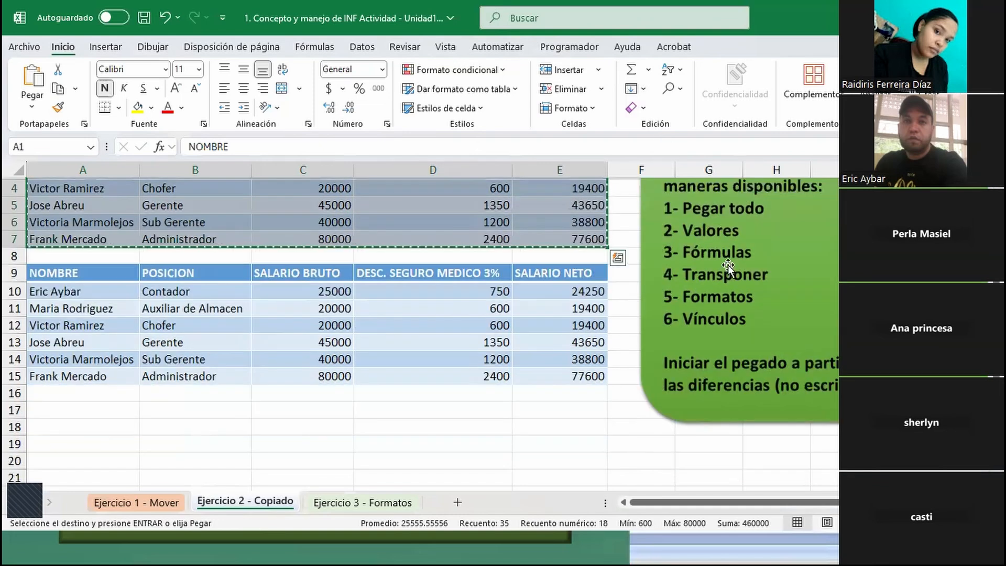
left_click(44, 415)
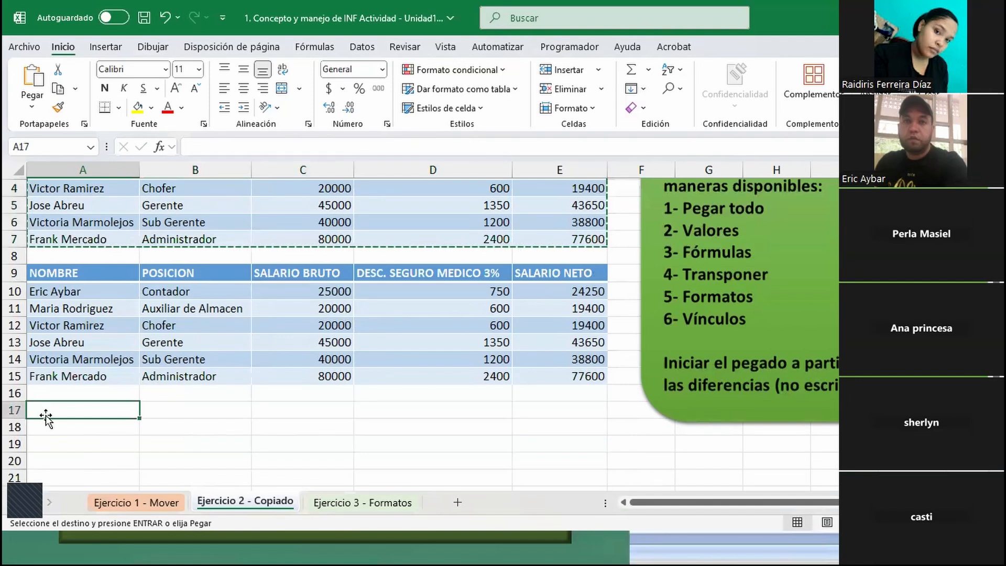
right_click(76, 411)
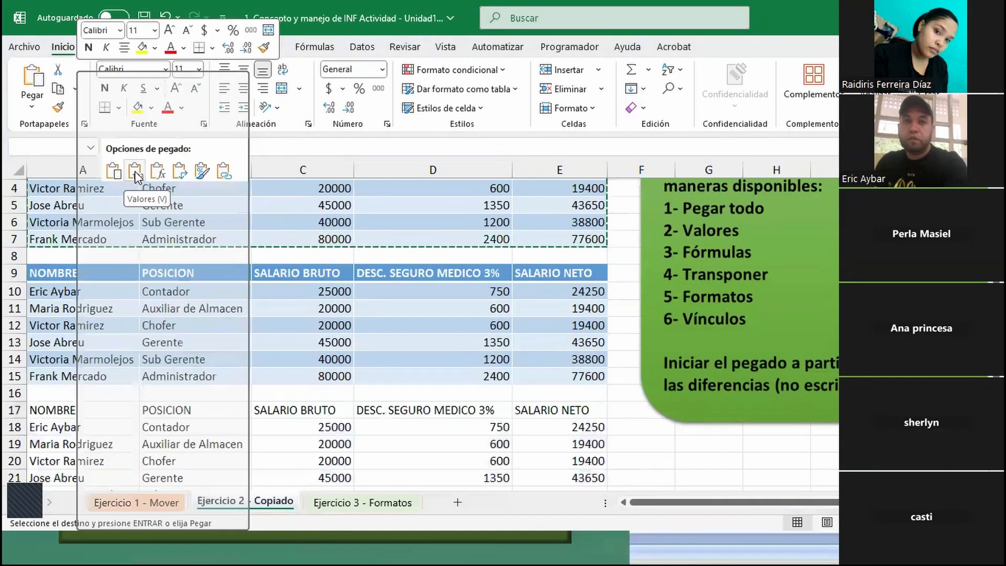
left_click(134, 170)
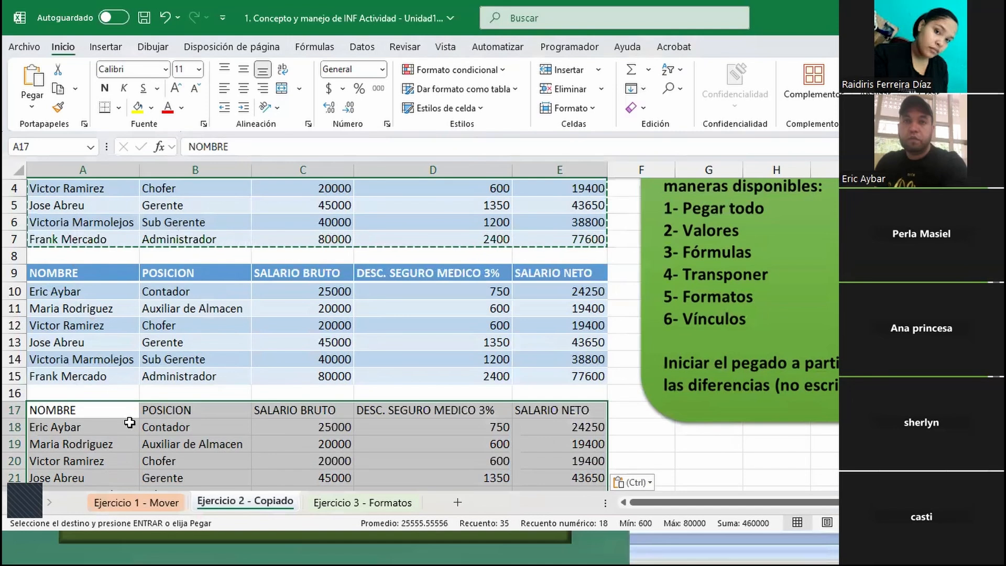
- Compare the contents of discount cell D10 in the full paste with D18 in the values-only paste
scroll(130, 422, "down", 1)
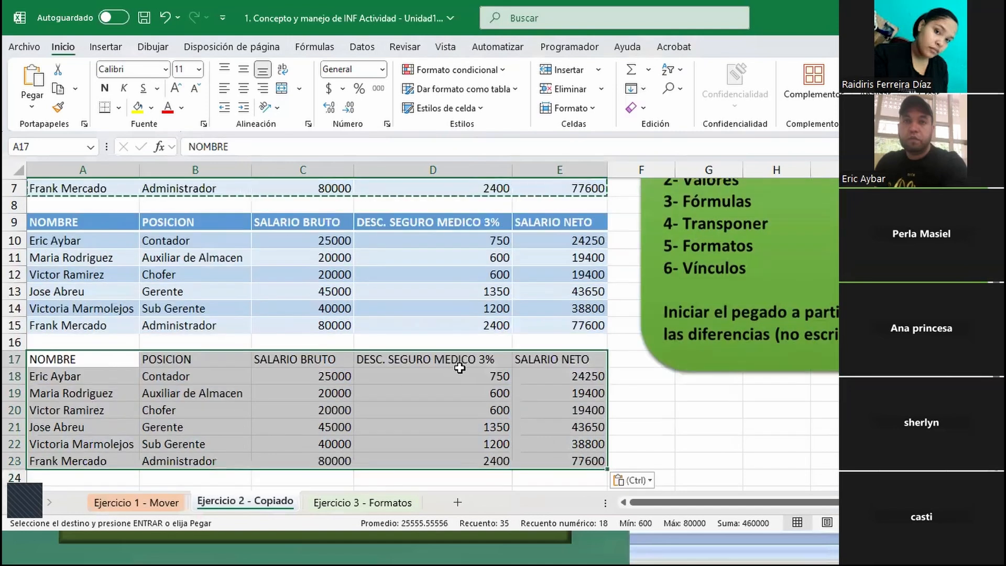
left_click(451, 238)
double_click(422, 238)
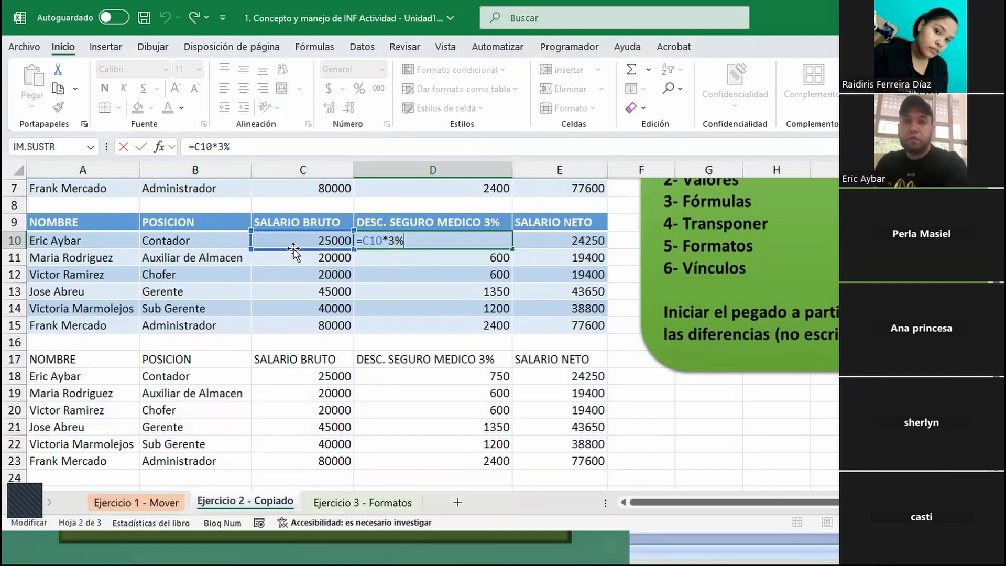
left_click(478, 376)
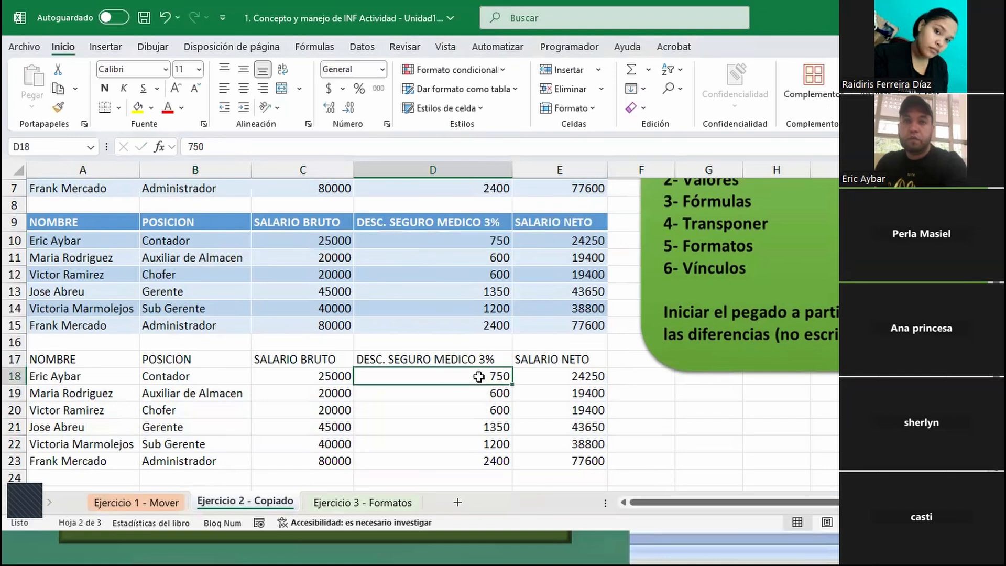
double_click(461, 376)
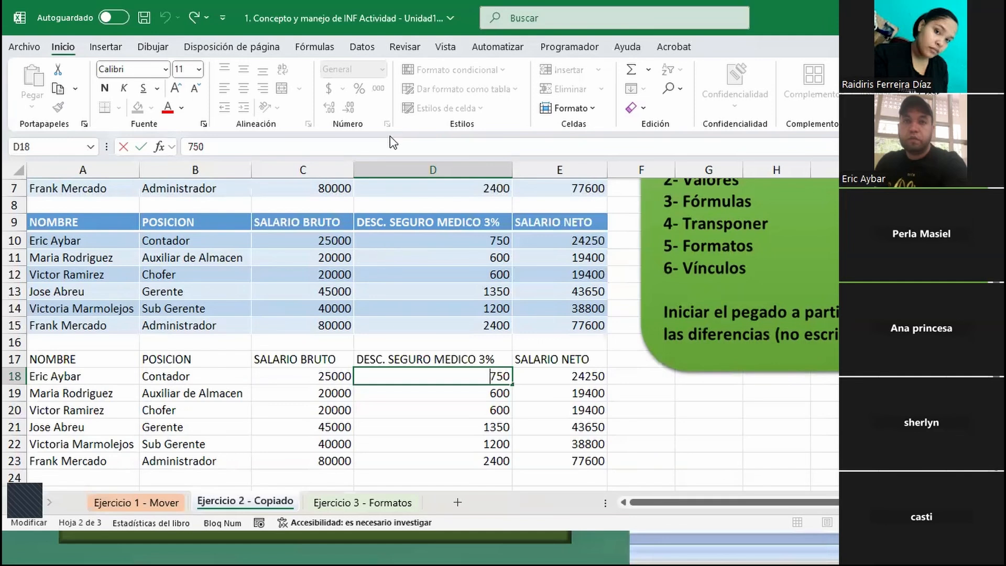
- Copy the original salary table A1:E7 again and paste it at A25 with the Fórmulas option
scroll(372, 246, "up", 2)
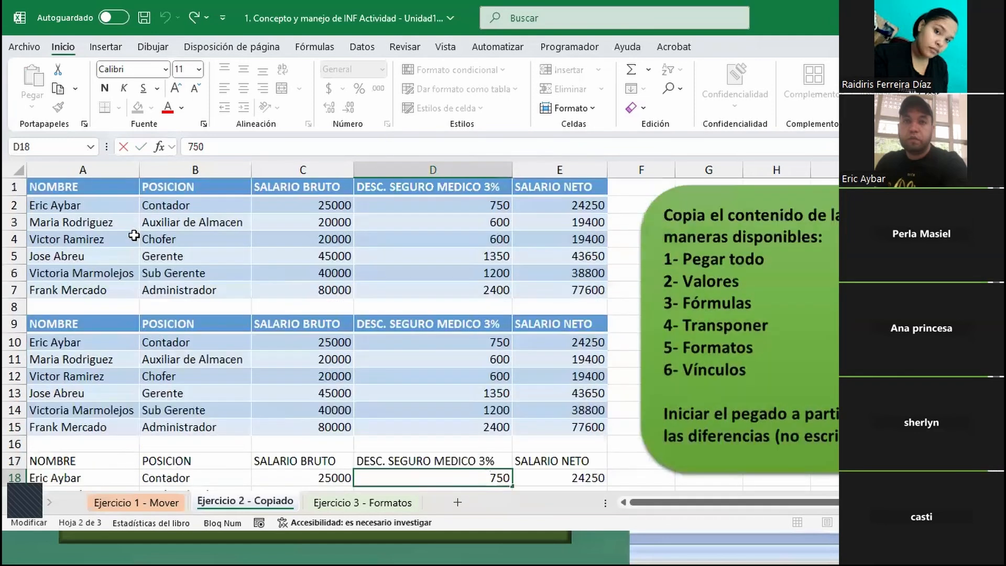
left_click(63, 190)
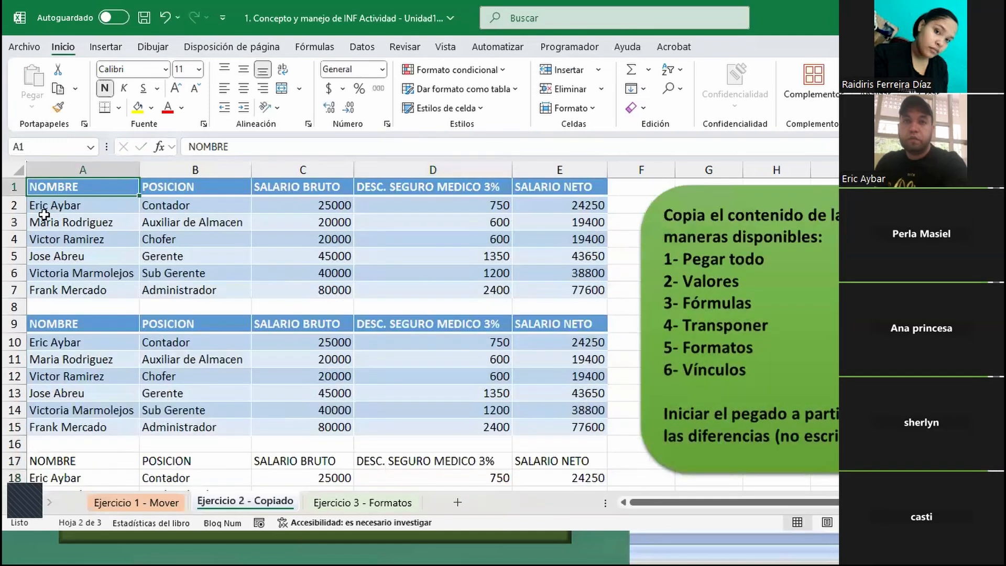
key("ctrl+a")
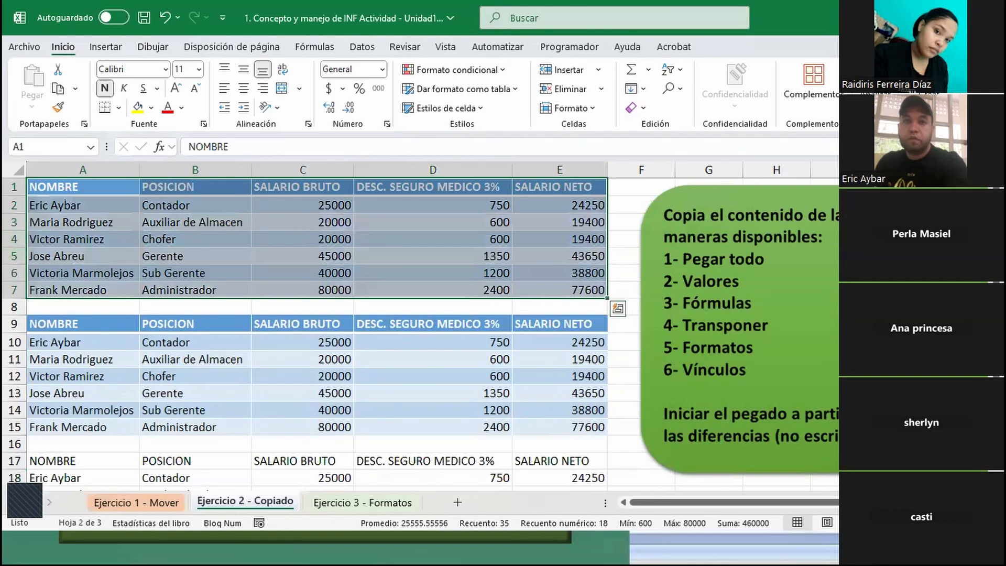
key("ctrl+c")
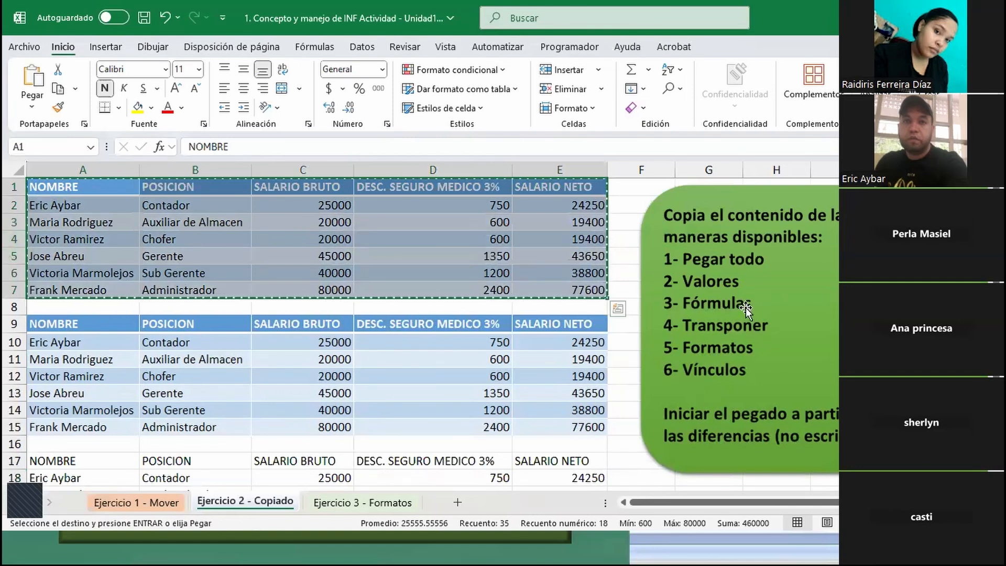
scroll(272, 357, "down", 4)
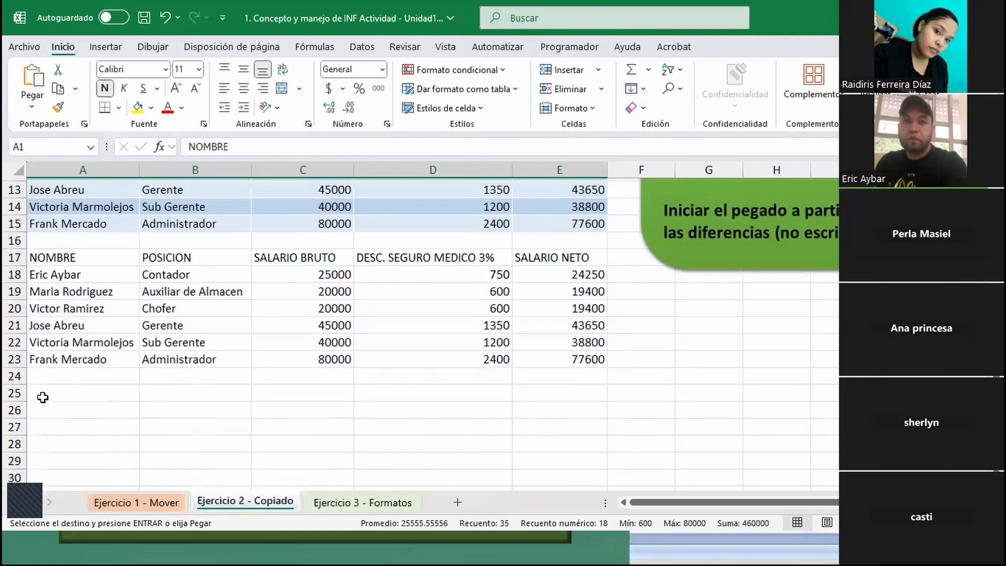
left_click(43, 398)
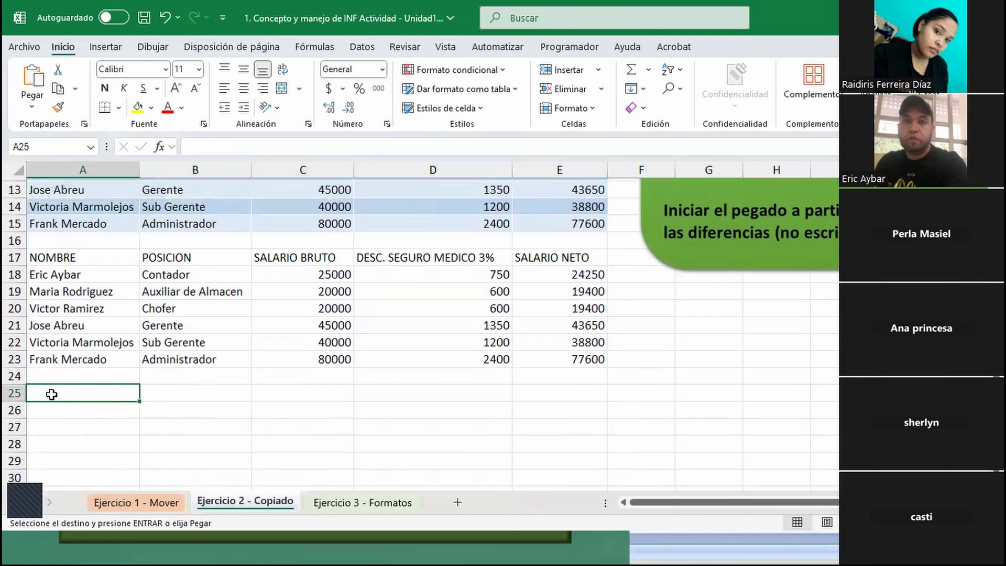
right_click(54, 399)
left_click(134, 170)
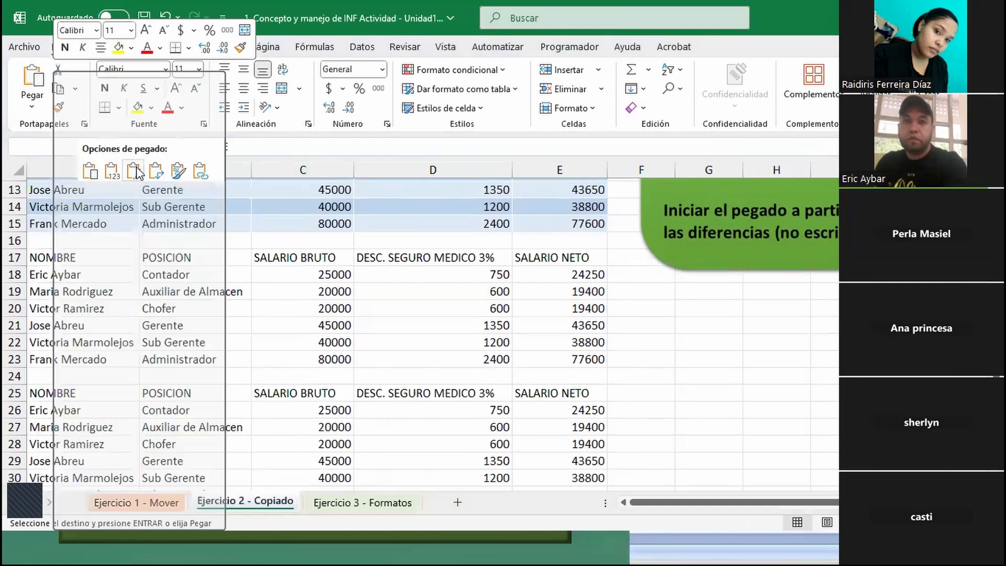
left_click(134, 171)
- Check the contents of discount cells D26 and D27 in the formulas paste
scroll(298, 386, "down", 1)
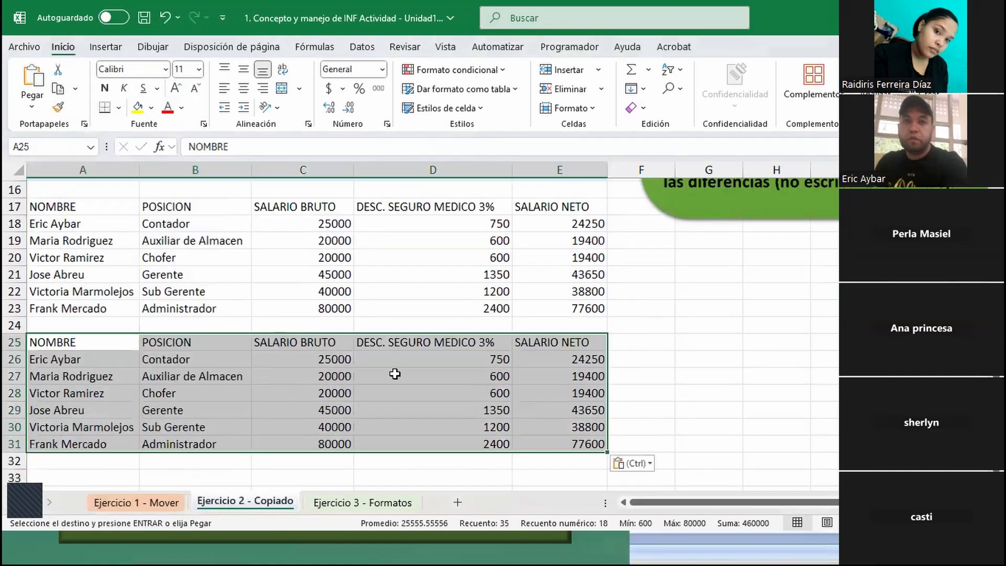
left_click(452, 360)
double_click(451, 360)
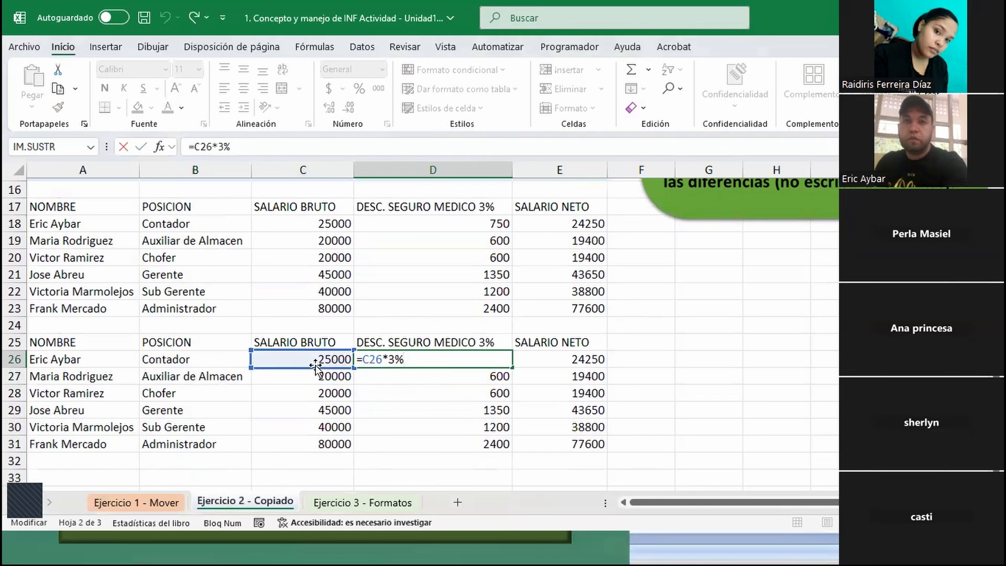
left_click(427, 379)
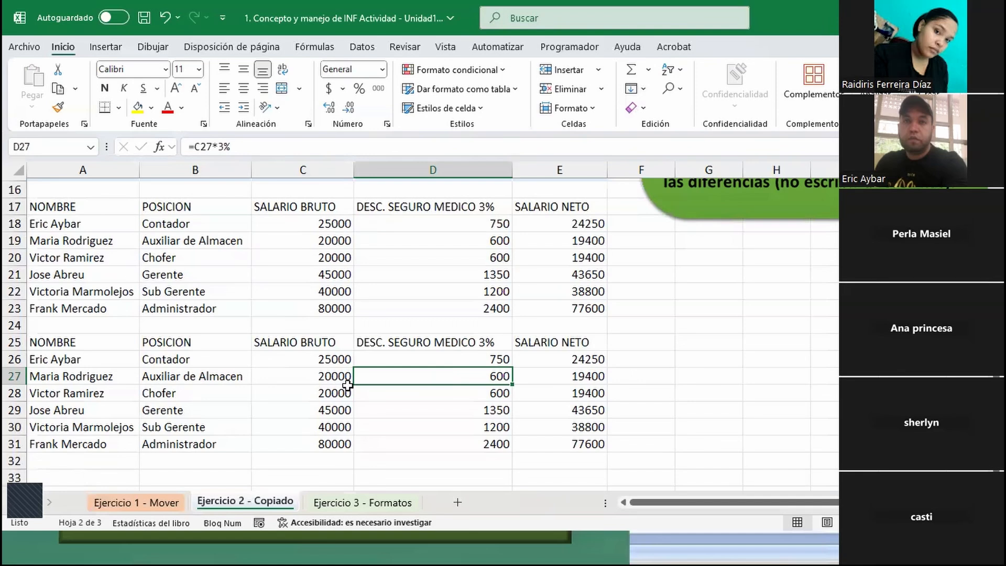
left_click(475, 360)
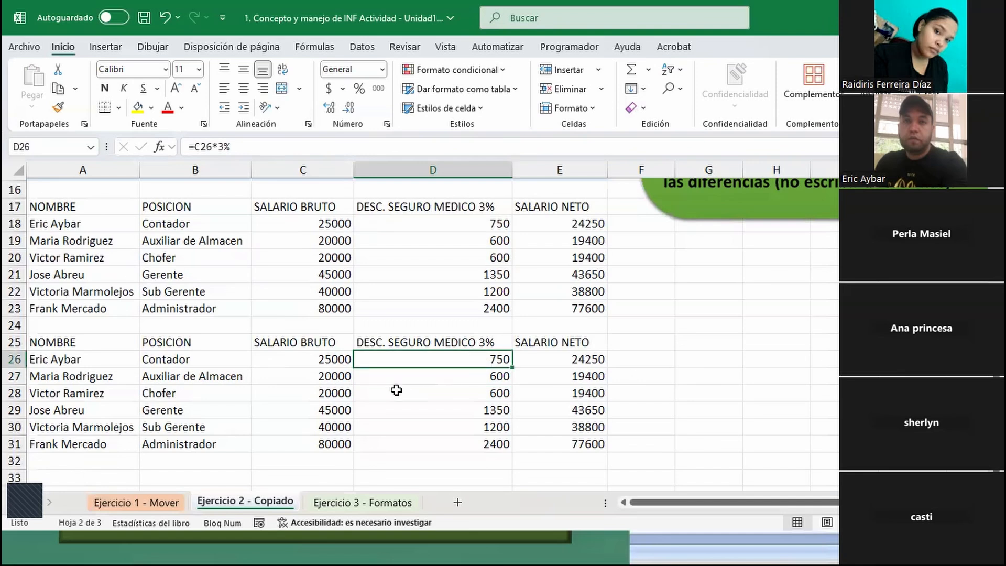
scroll(325, 339, "up", 5)
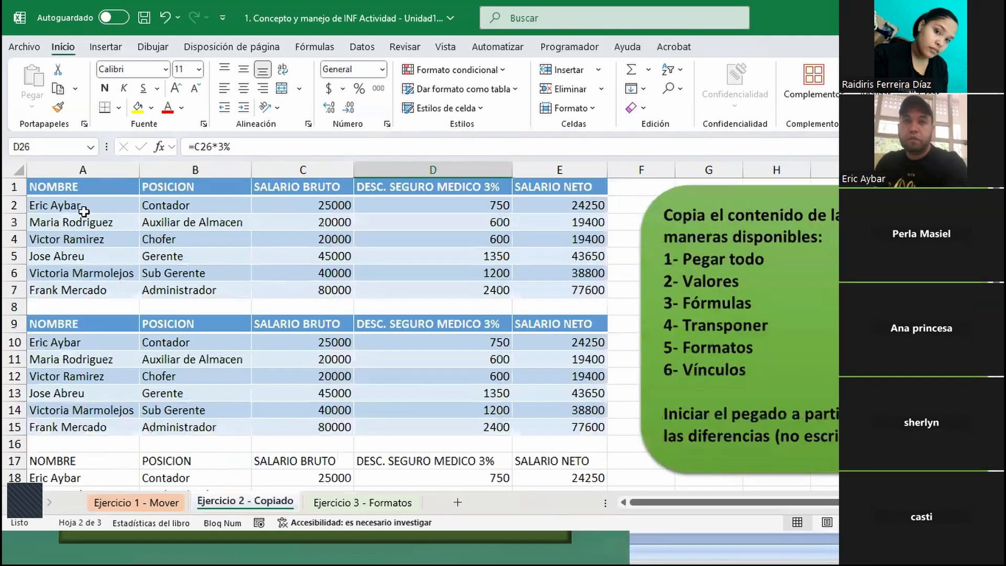
left_click(68, 188)
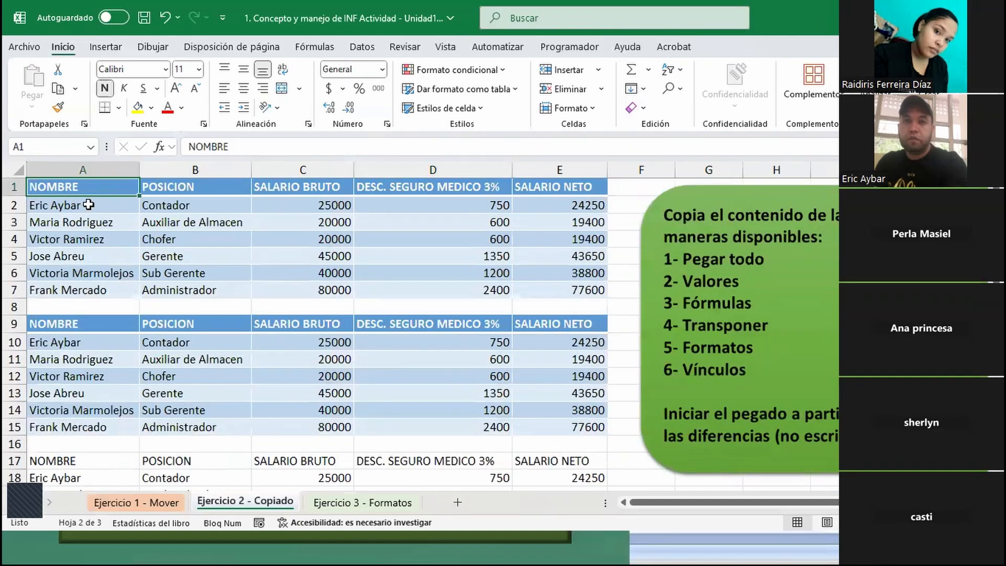
key("ctrl+c")
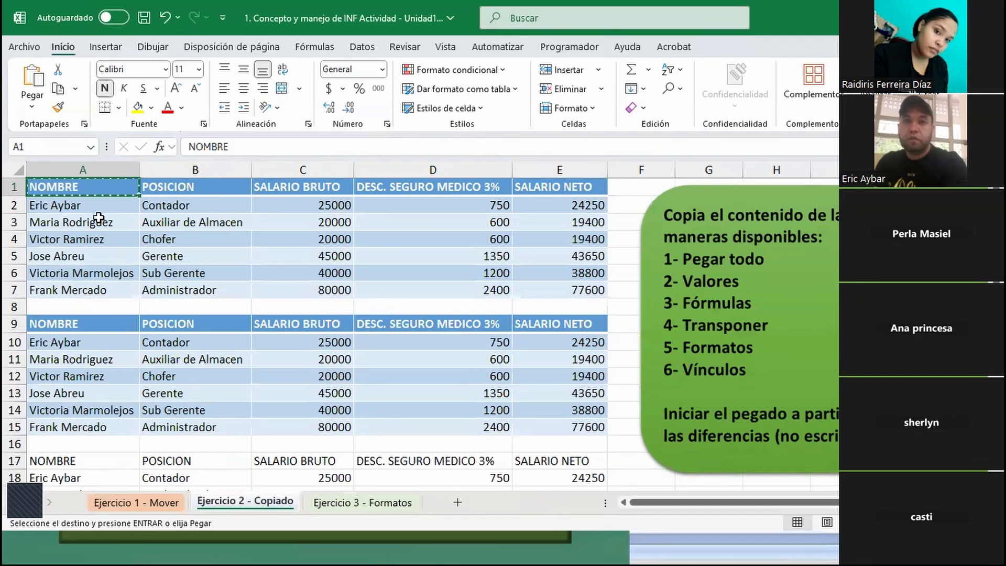
key("Escape")
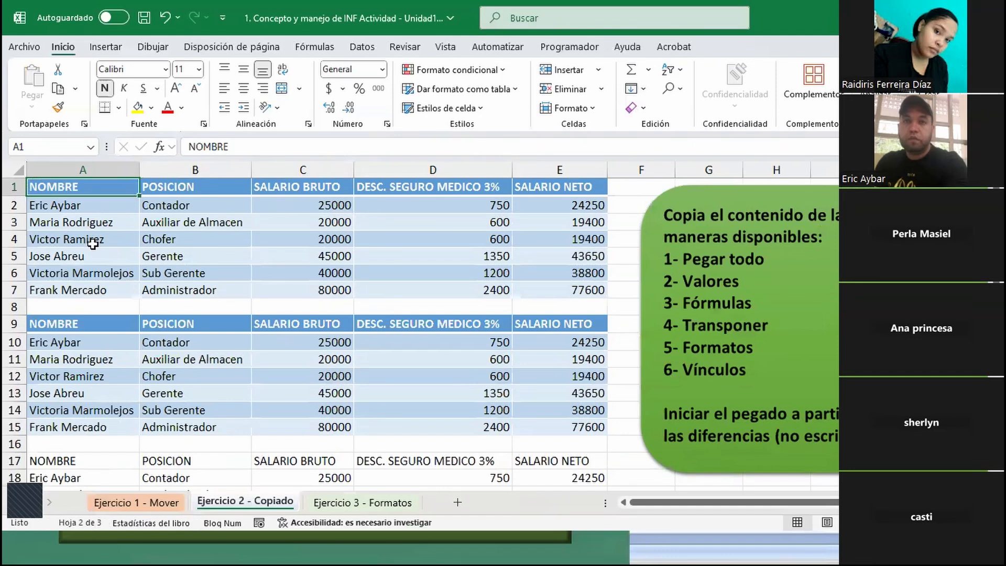
key("ctrl+a")
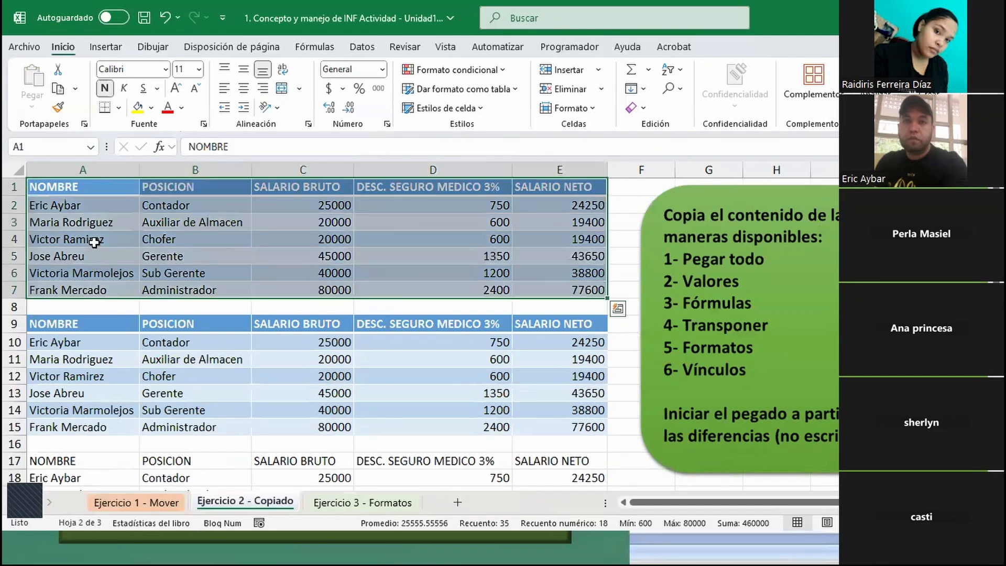
key("ctrl+c")
scroll(157, 272, "down", 7)
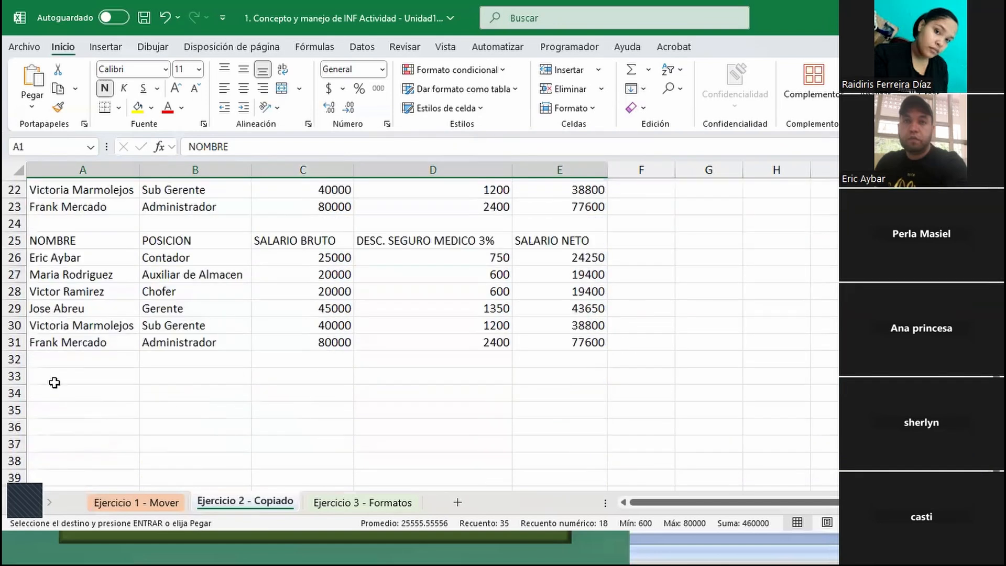
left_click(55, 381)
right_click(58, 381)
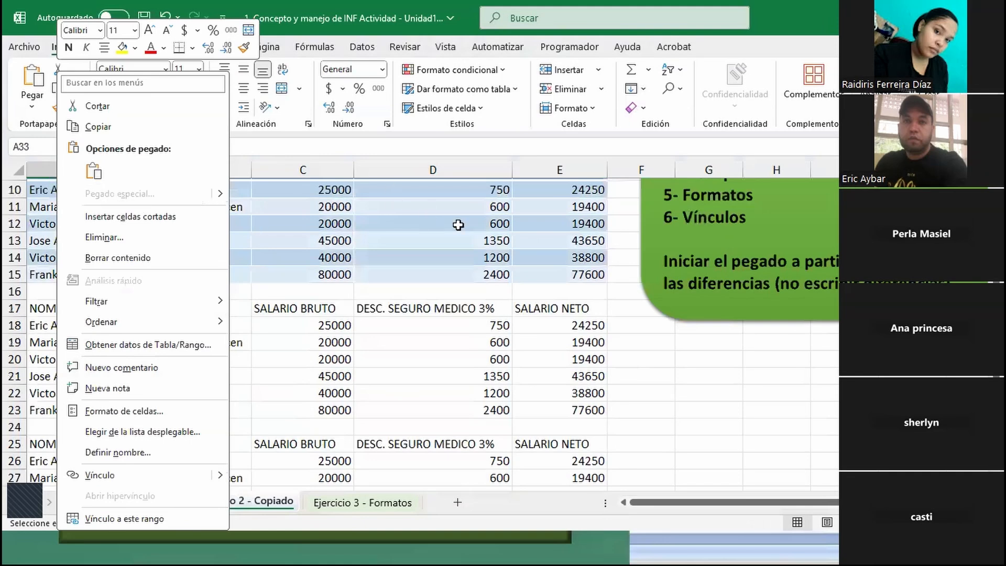
scroll(456, 223, "up", 3)
left_click(438, 238)
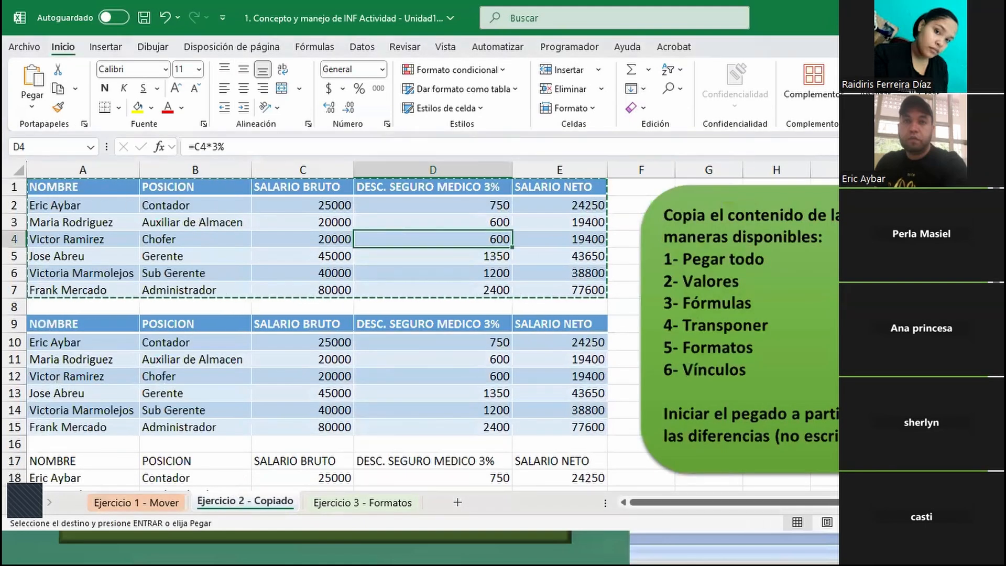
scroll(47, 233, "down", 8)
right_click(55, 324)
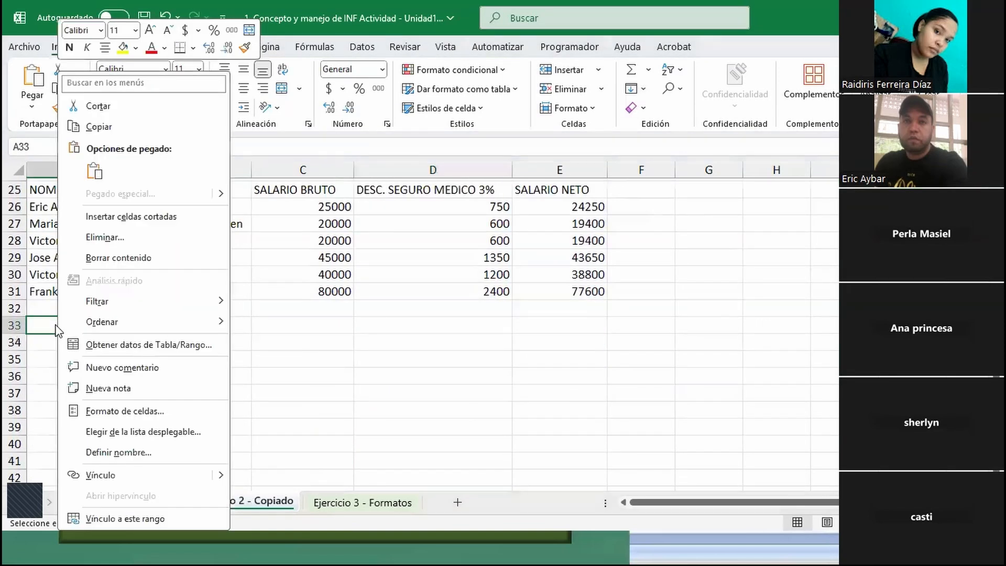
left_click(41, 325)
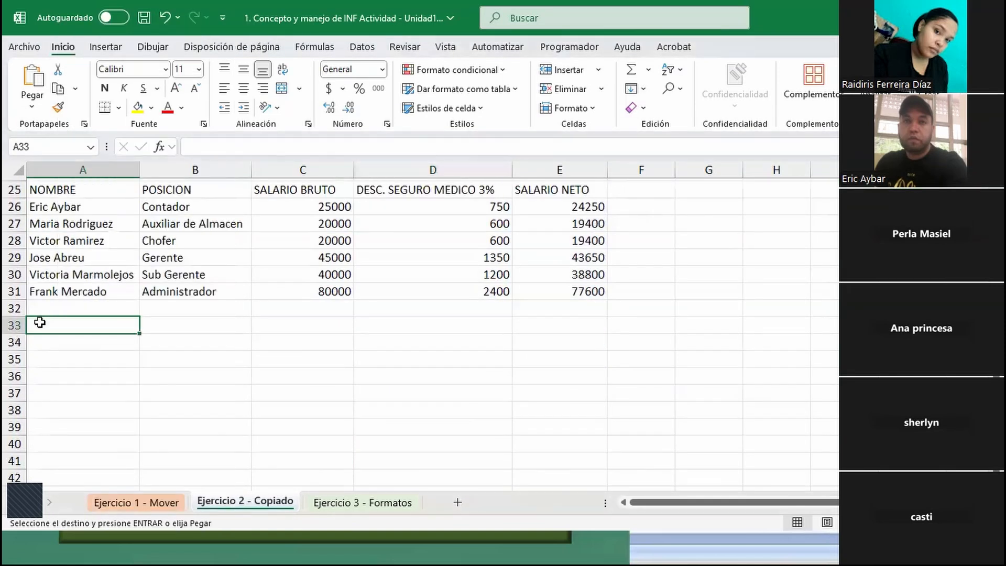
right_click(40, 322)
scroll(294, 357, "up", 8)
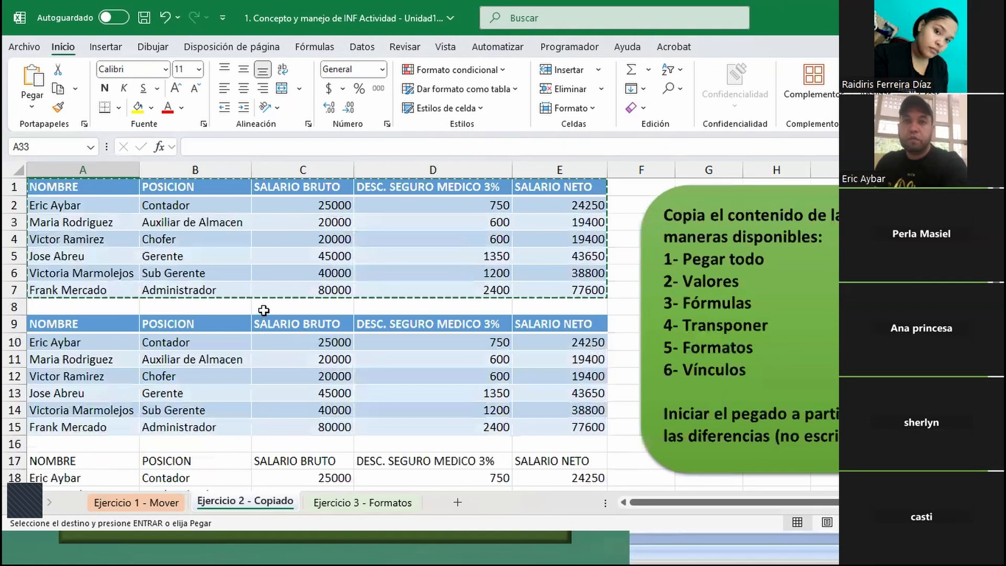
- Copy the original salary table A1:E7 and paste it at A33 with the Transponer option
left_click(283, 240)
key("Escape")
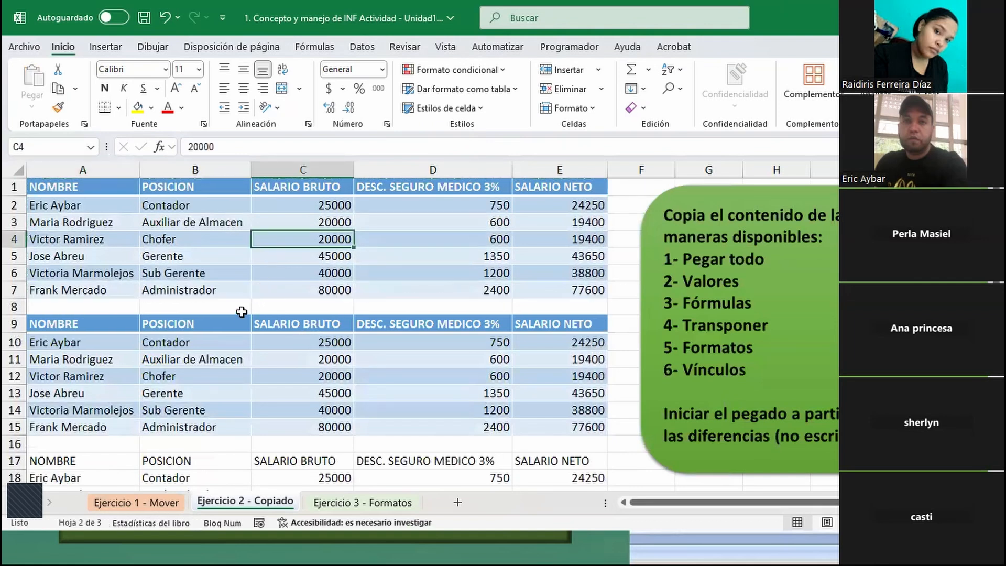
key("ctrl+a")
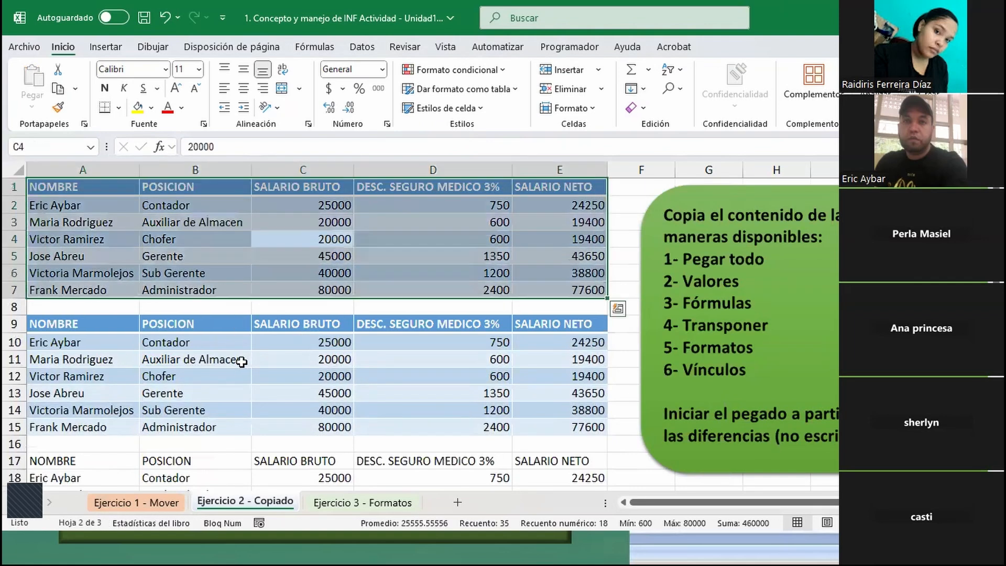
key("ctrl+c")
scroll(283, 335, "down", 10)
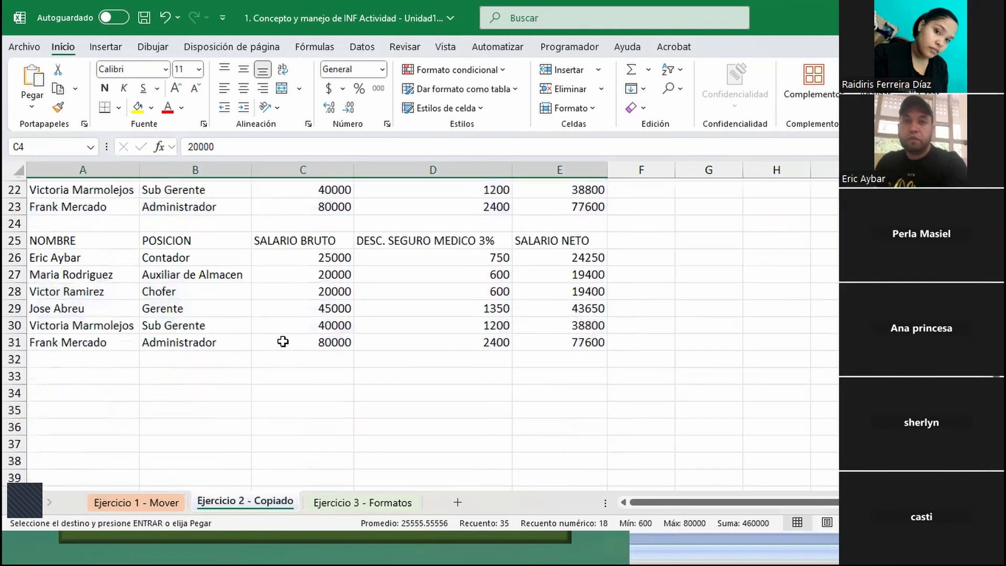
left_click(58, 218)
right_click(59, 219)
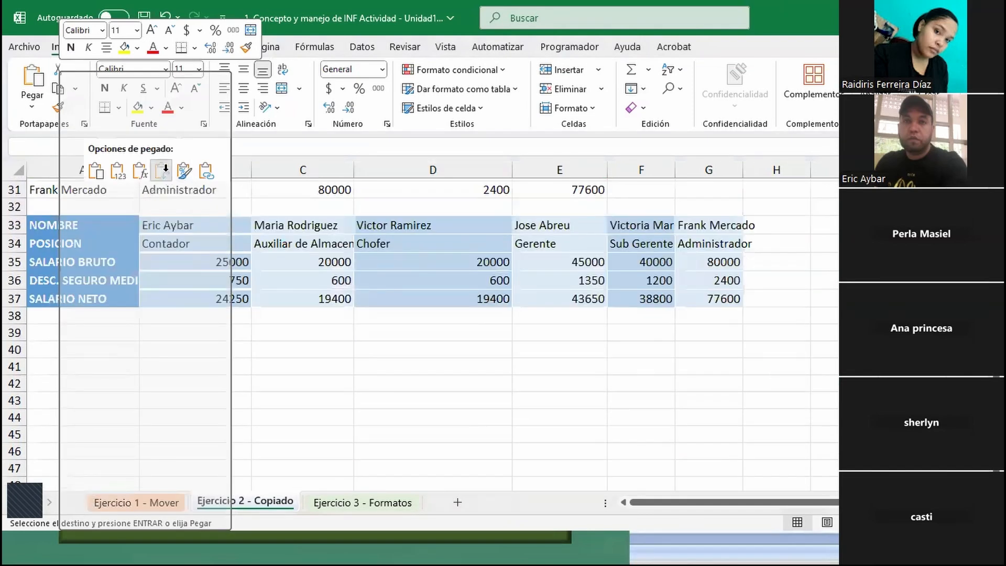
left_click(162, 170)
scroll(89, 242, "up", 4)
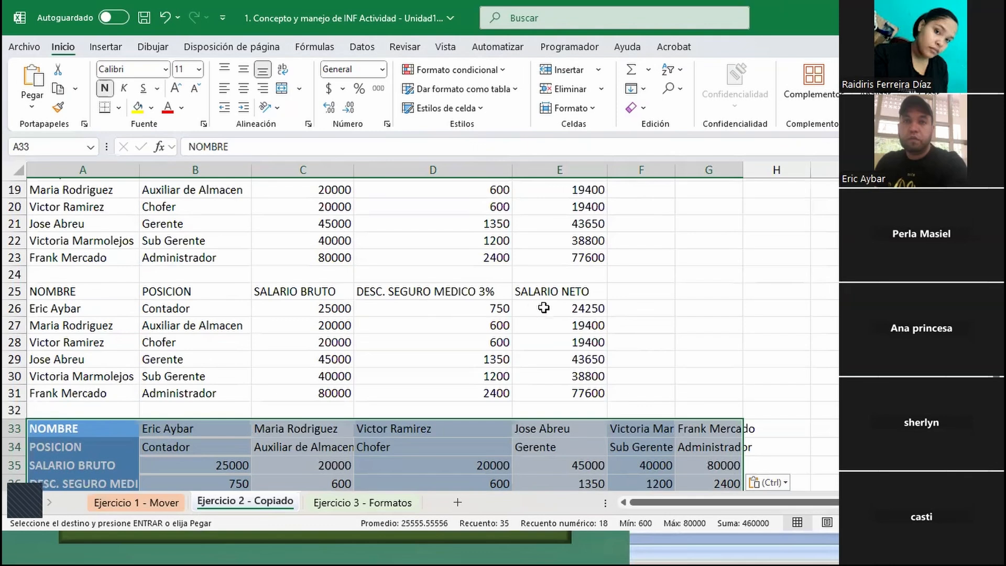
scroll(569, 289, "down", 2)
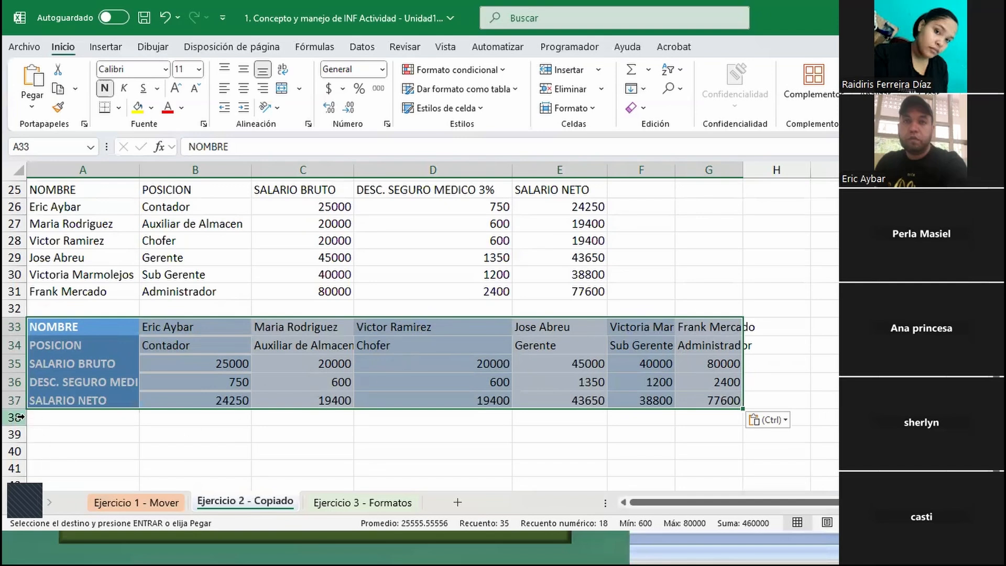
- Paste the copied salary table at A39 with the Formatos option and compare it with the original table's formatting
left_click(47, 429)
right_click(48, 432)
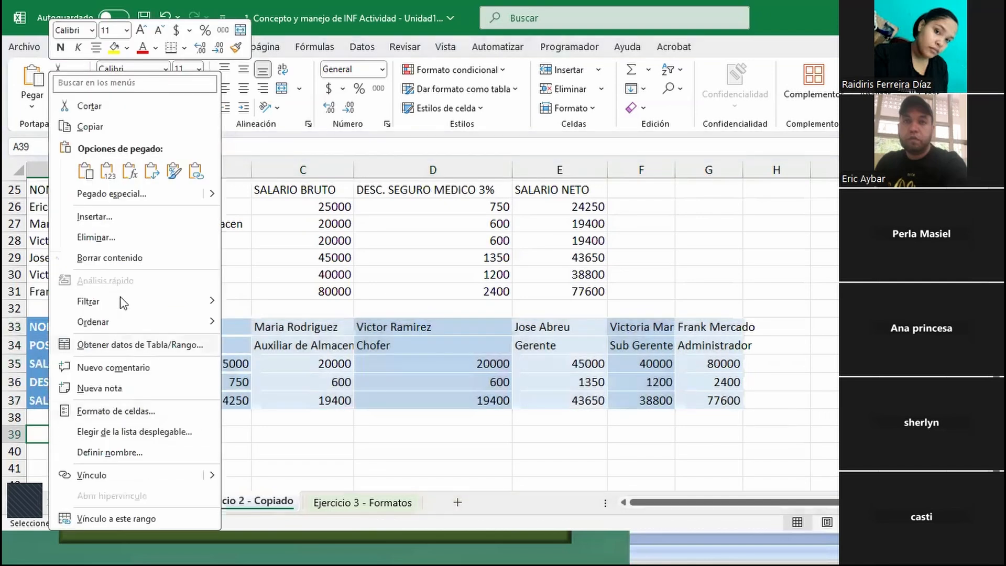
left_click(173, 171)
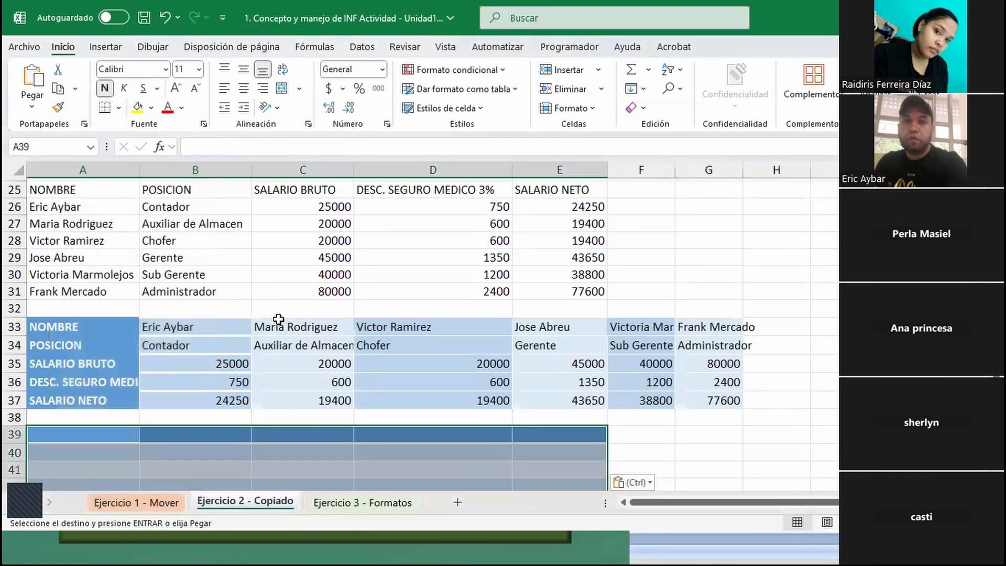
scroll(276, 321, "down", 2)
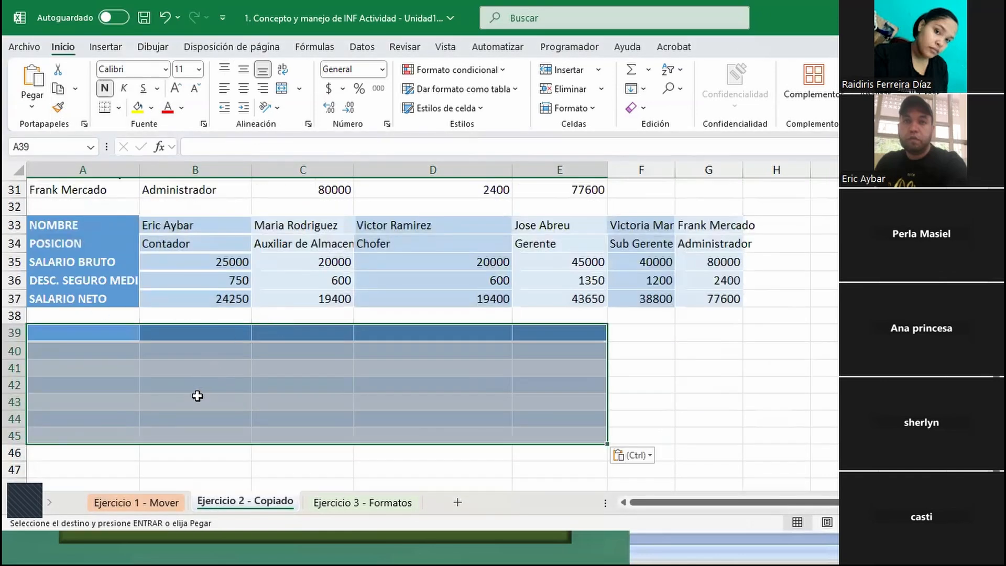
scroll(197, 395, "up", 10)
scroll(254, 310, "down", 2)
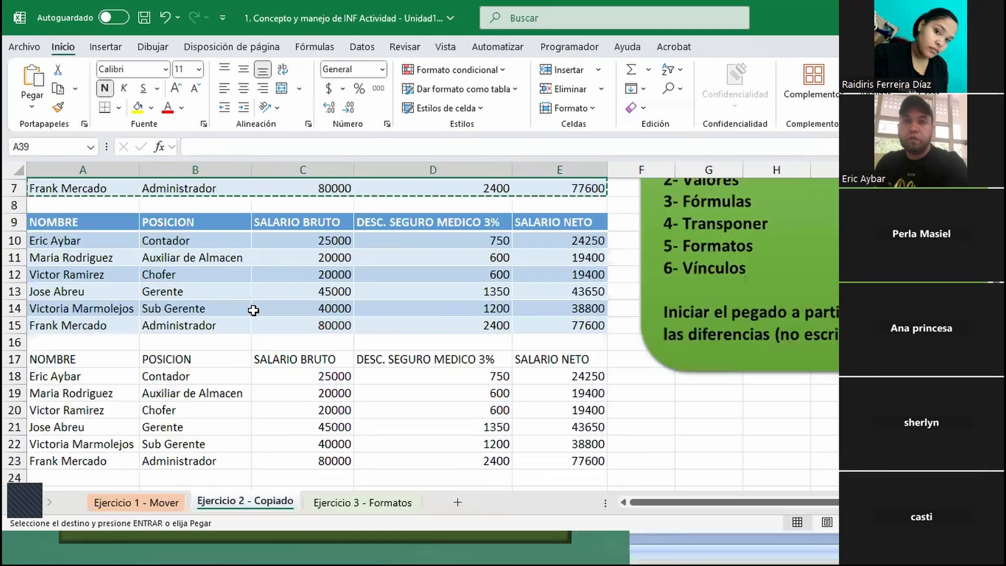
- Paste the copied salary table at A47 with the paste-link option (Vínculos)
scroll(253, 312, "down", 9)
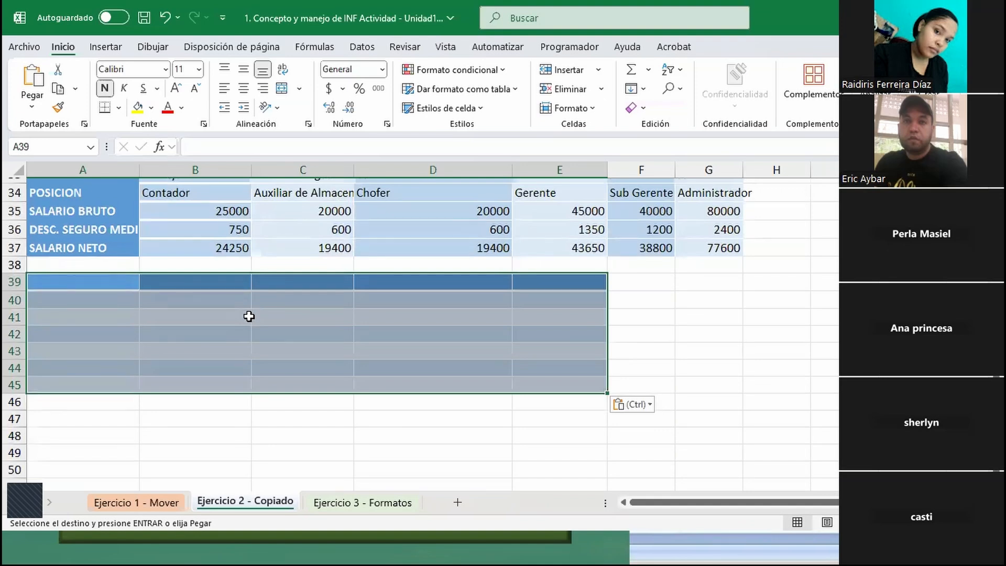
left_click(81, 420)
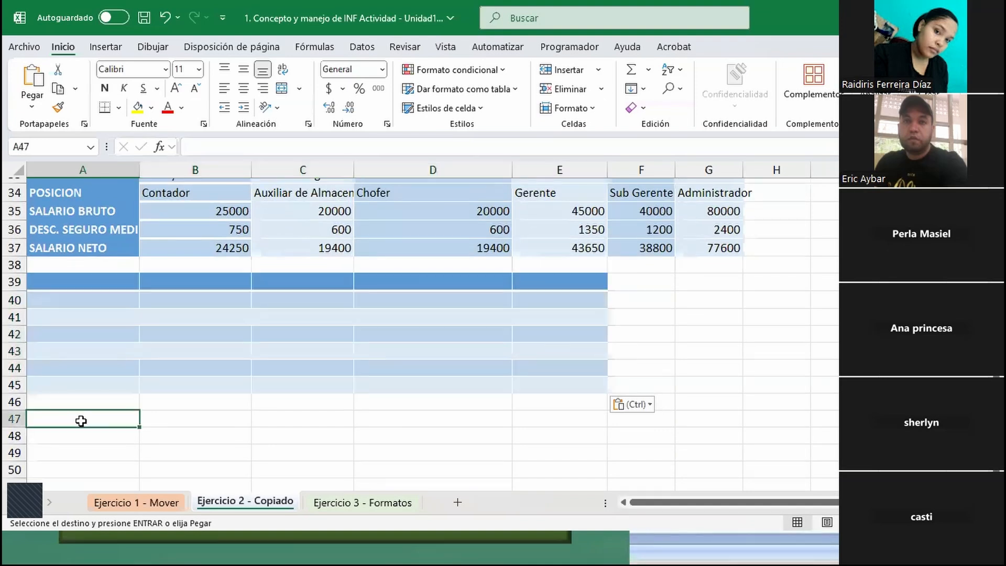
right_click(83, 427)
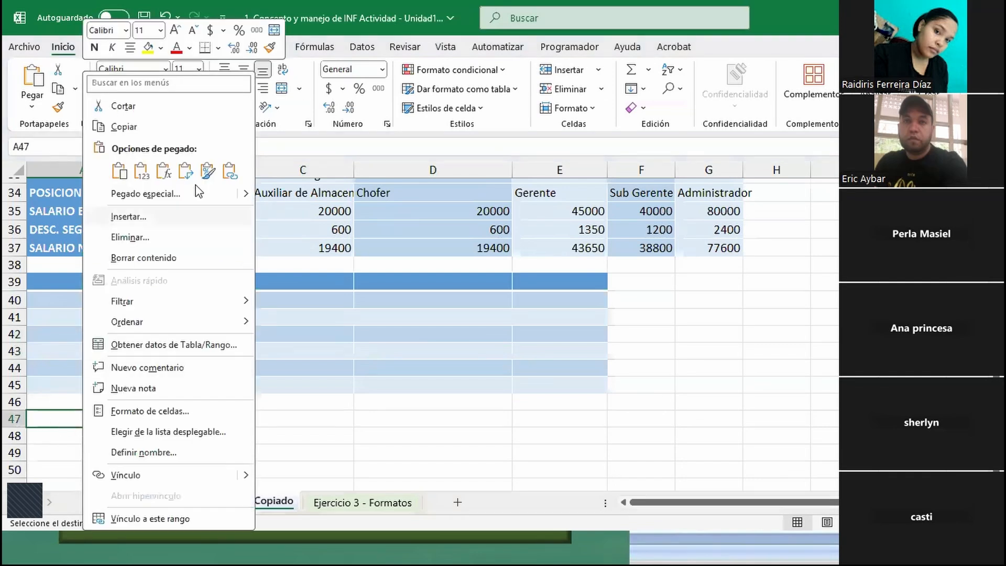
left_click(229, 171)
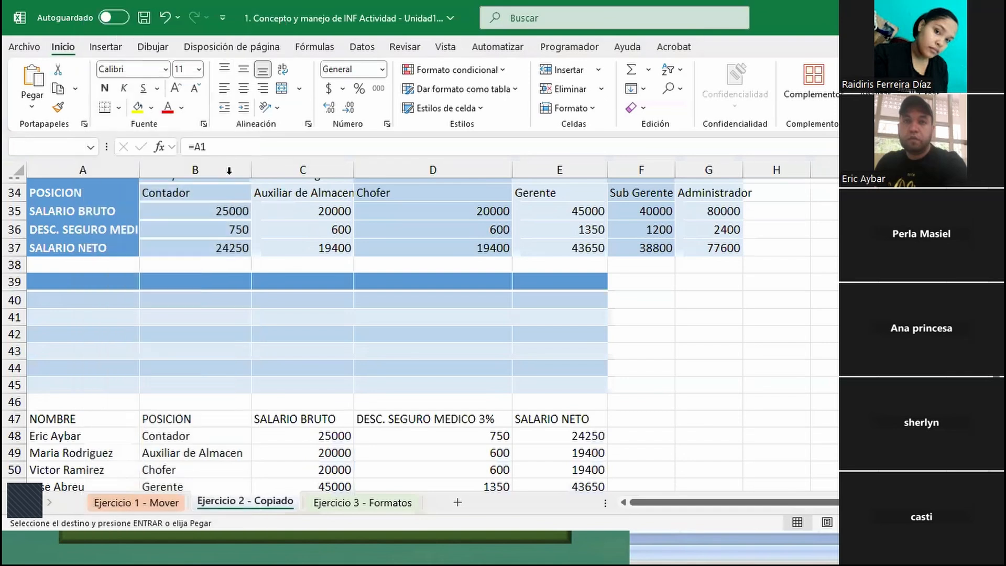
scroll(152, 440, "down", 1)
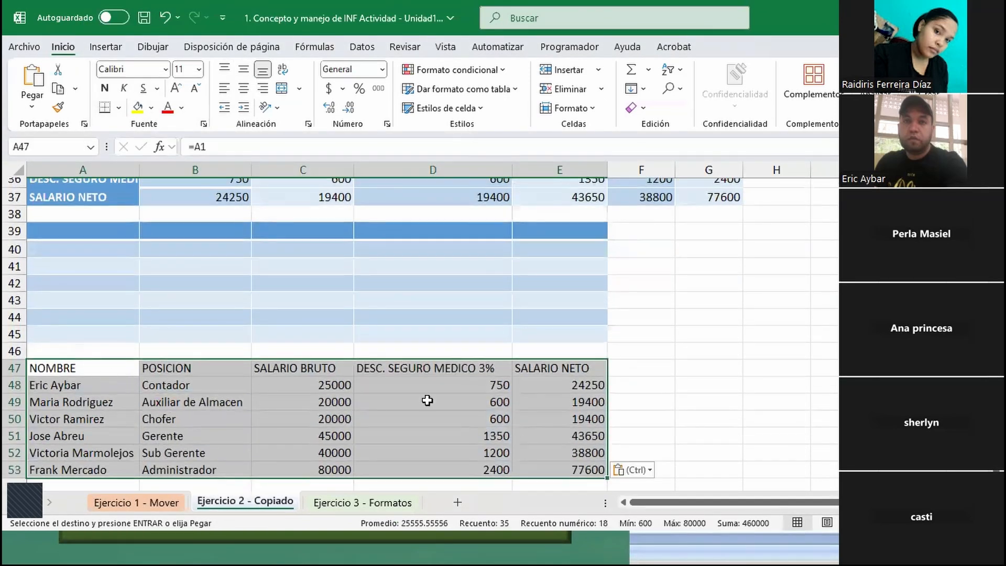
- Check the reference in linked name cell A48 and replace the employee name in source cell A2
left_click(104, 393)
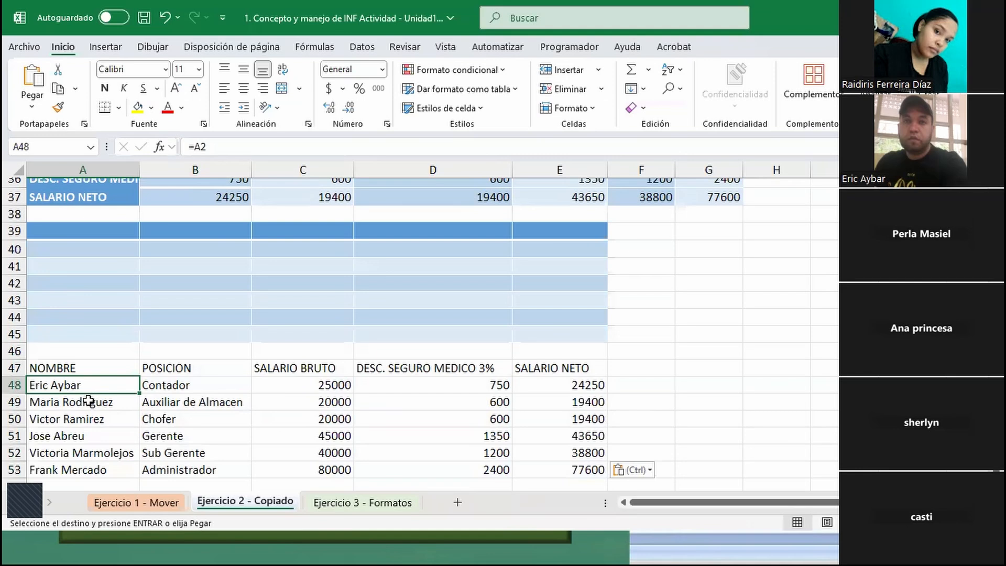
scroll(87, 398, "up", 12)
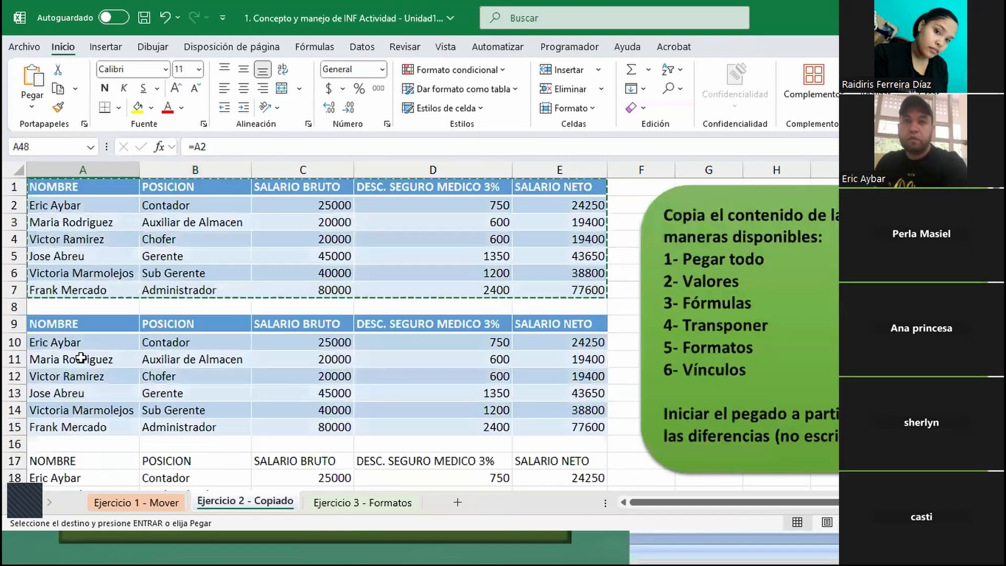
left_click(82, 206)
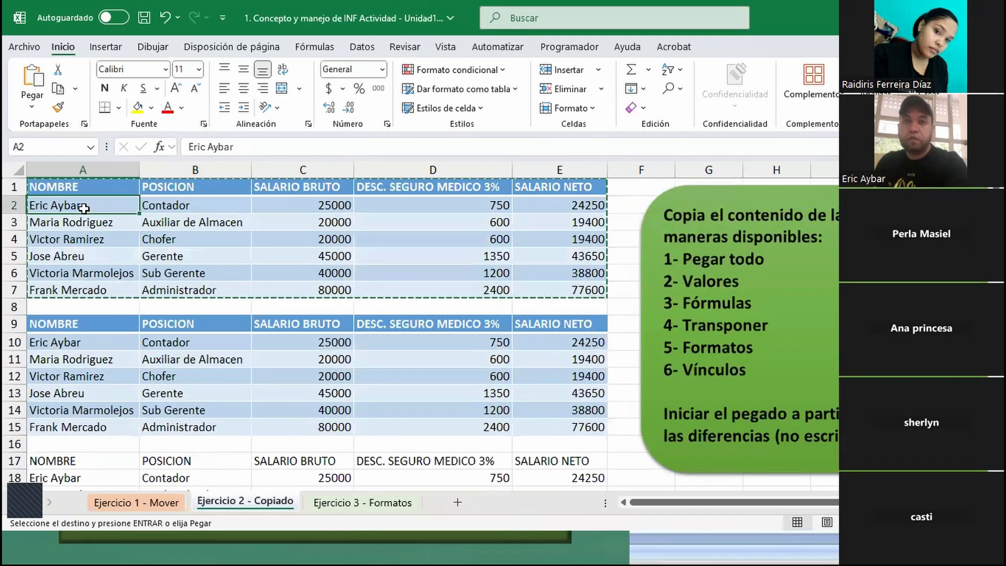
type("Hardy")
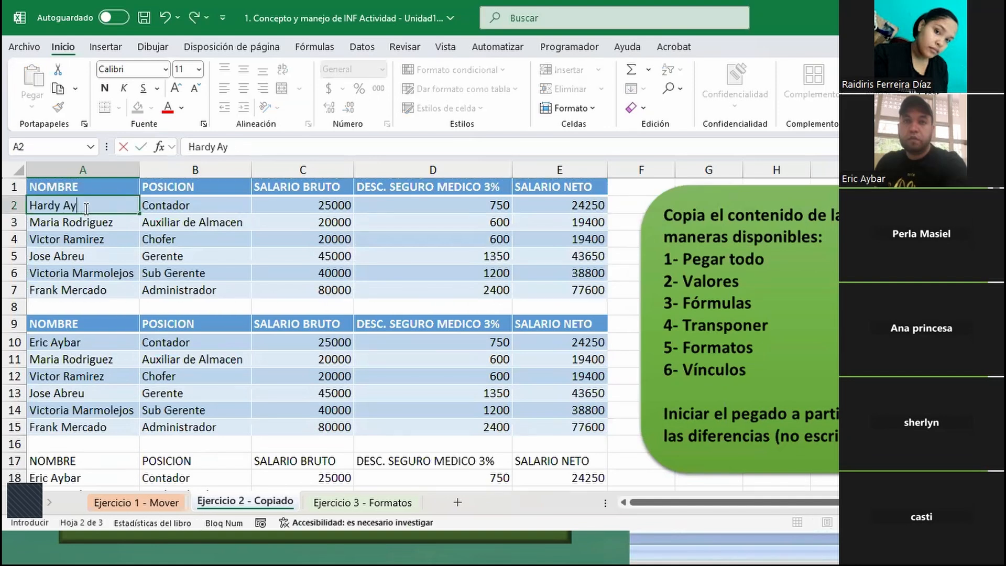
key("Return")
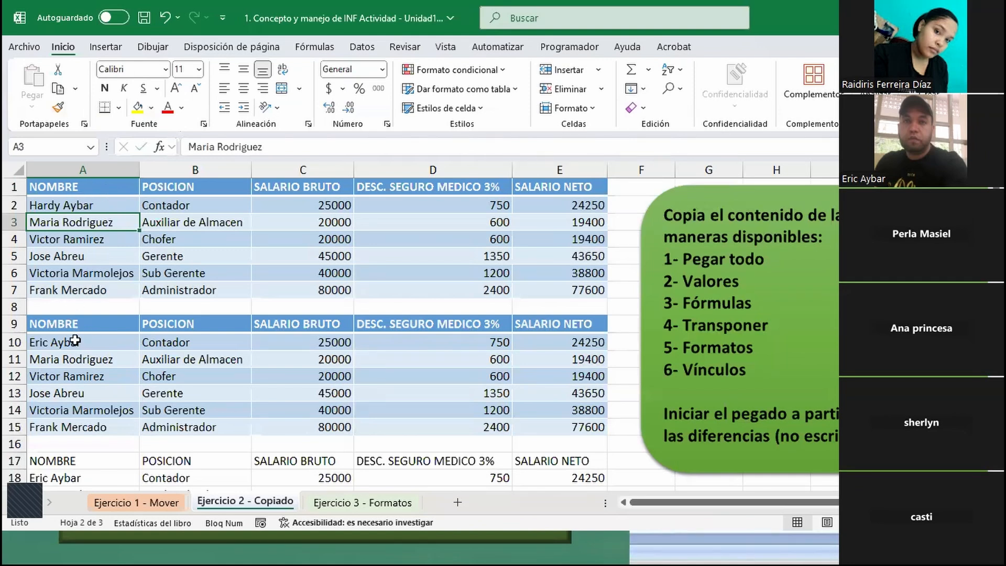
- Compare the first employee's name in every pasted table, from A10 down to A48, with the edited source name in A2
scroll(77, 342, "down", 2)
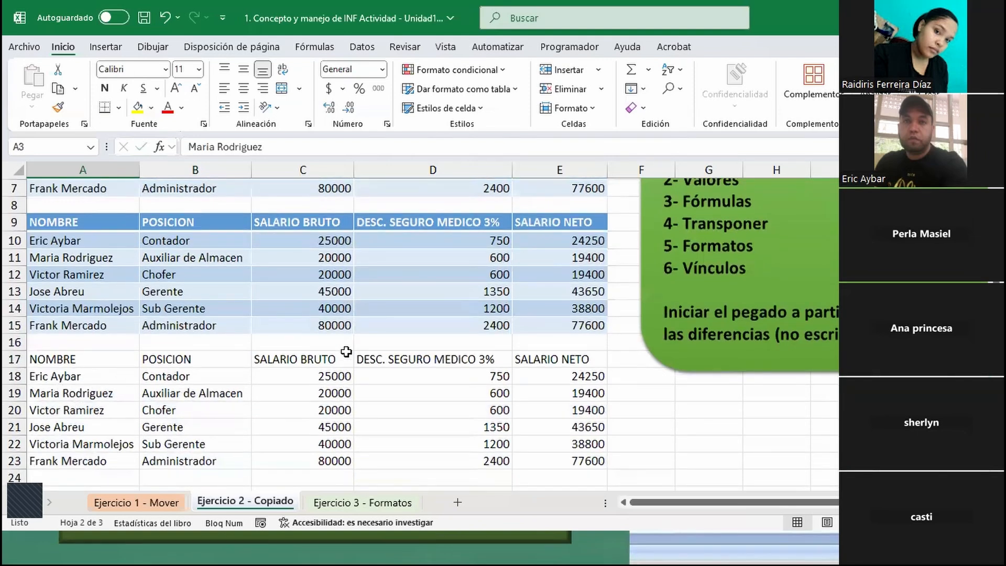
scroll(803, 256, "up", 1)
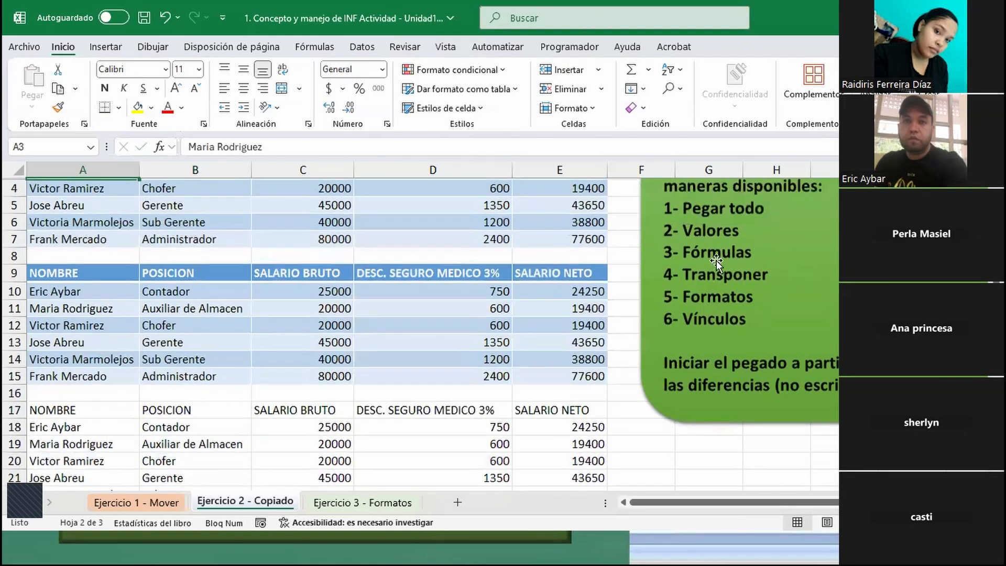
scroll(99, 462, "down", 1)
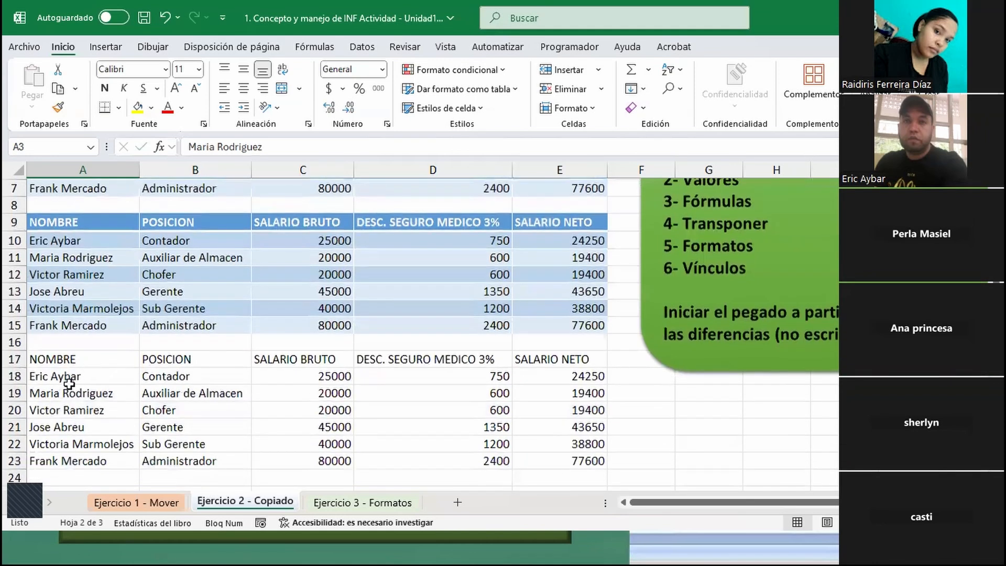
scroll(101, 204, "up", 2)
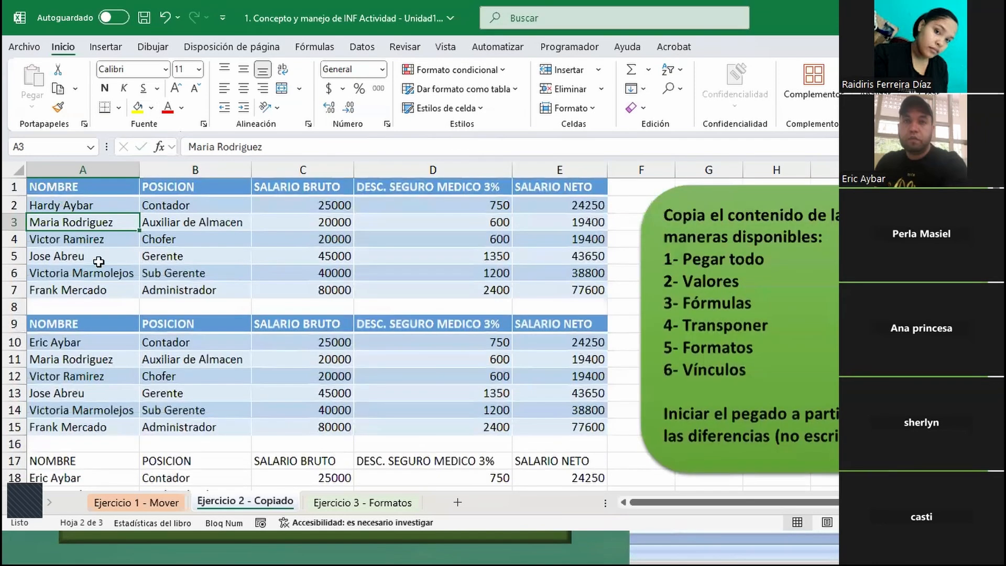
scroll(99, 262, "down", 6)
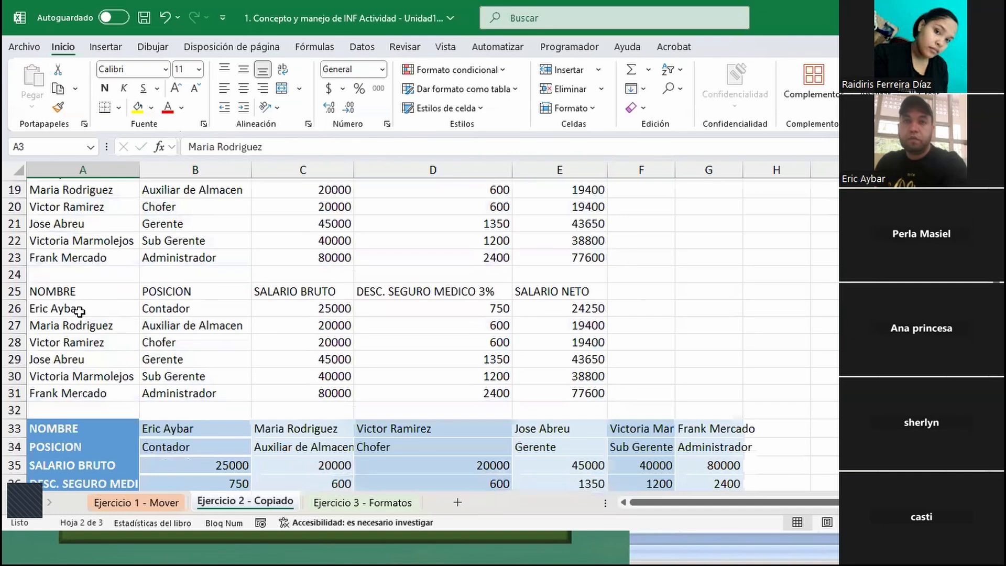
scroll(605, 300, "up", 6)
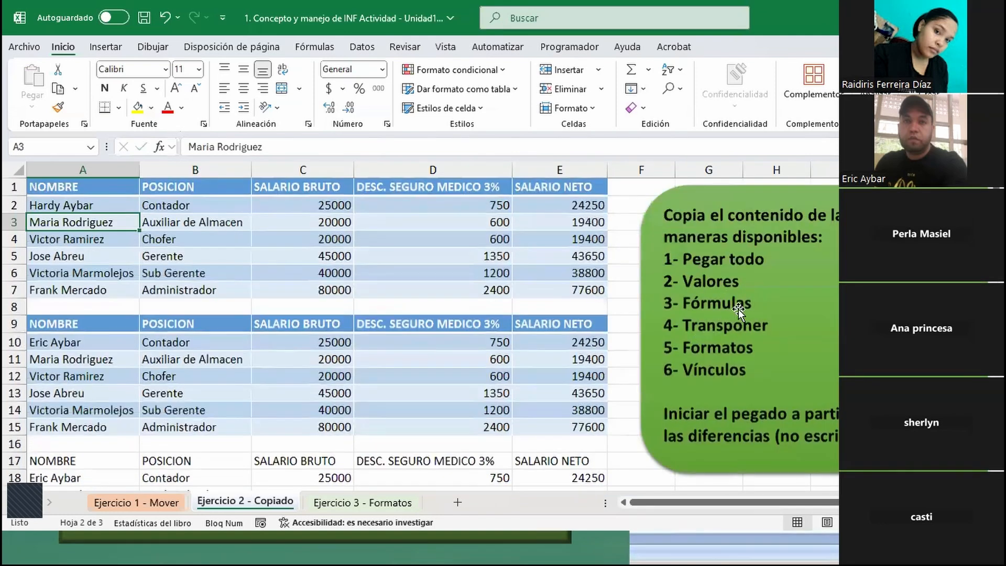
scroll(730, 330, "down", 8)
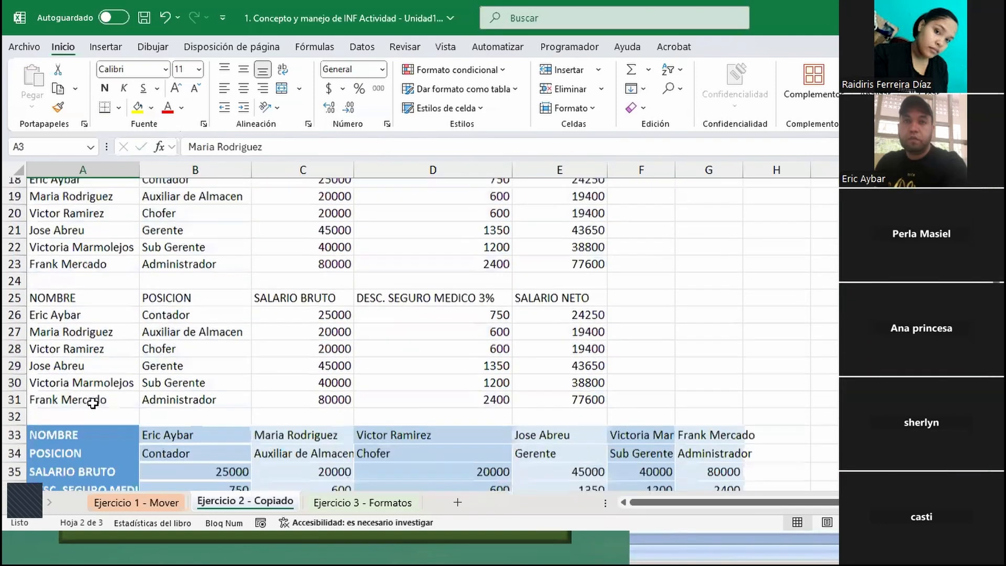
scroll(167, 344, "down", 3)
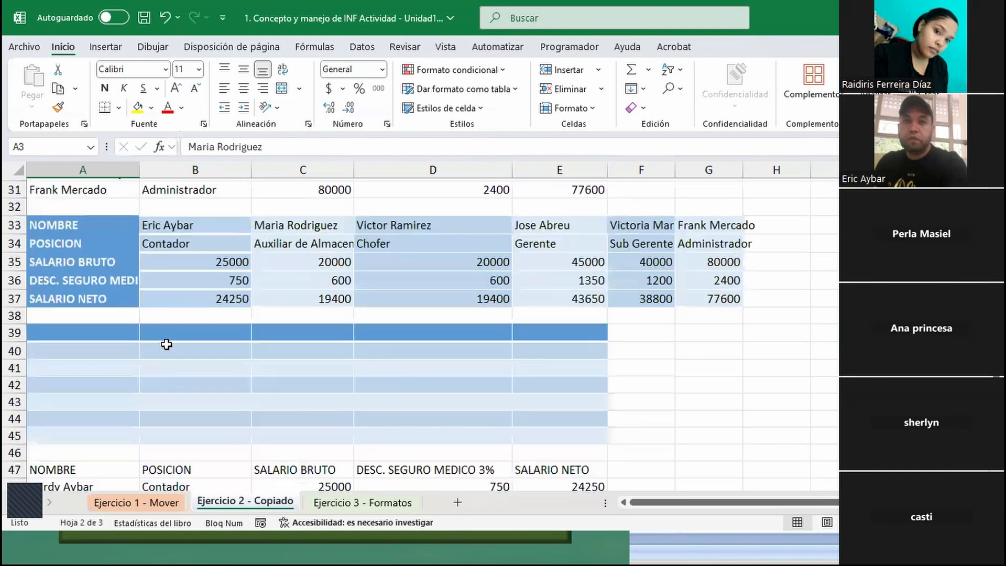
scroll(156, 351, "down", 2)
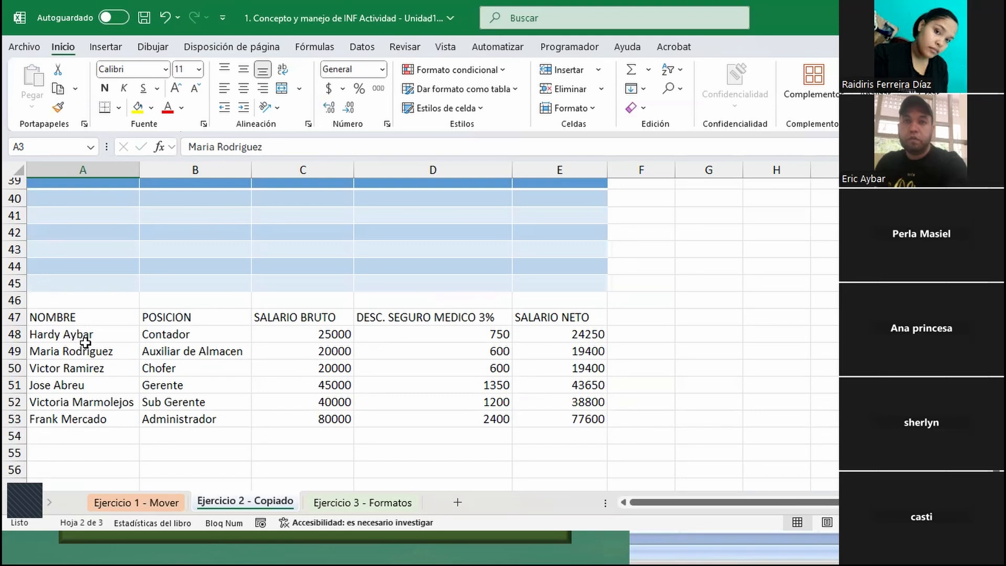
- Review the pasted tables back up to the source table and compare name cell A2 with linked cell A48
scroll(86, 340, "up", 2)
scroll(83, 288, "up", 2)
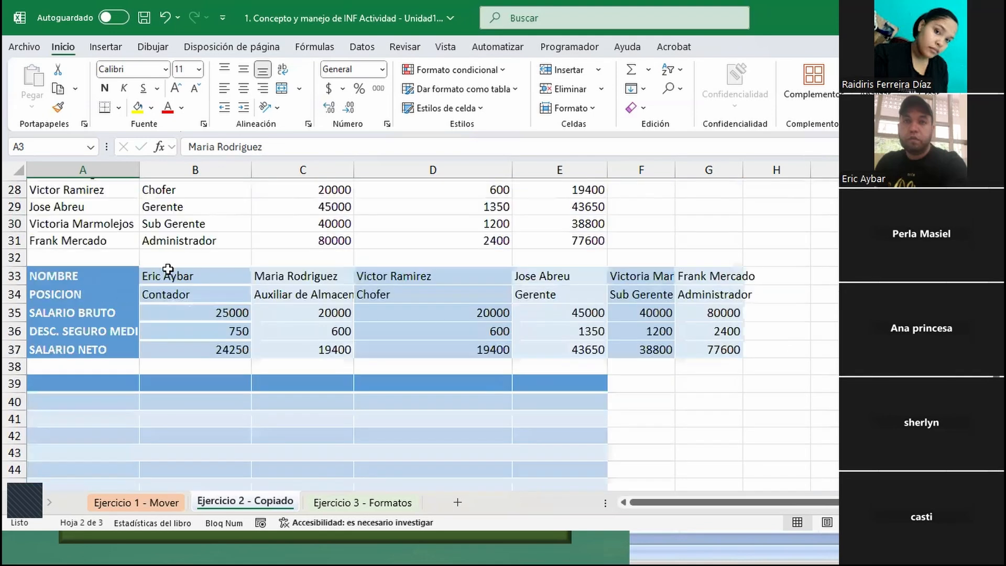
scroll(152, 278, "up", 2)
scroll(72, 268, "up", 2)
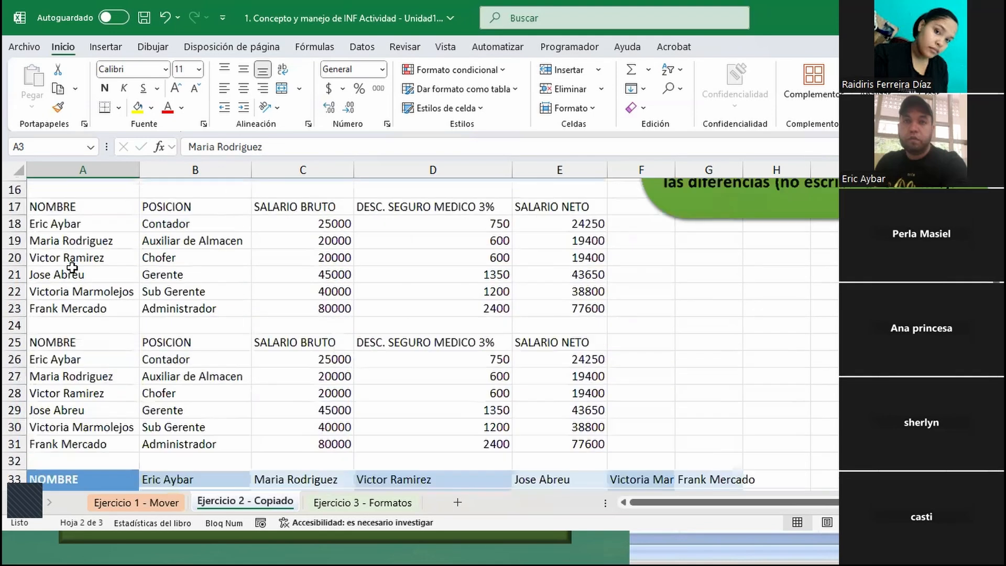
scroll(72, 268, "up", 4)
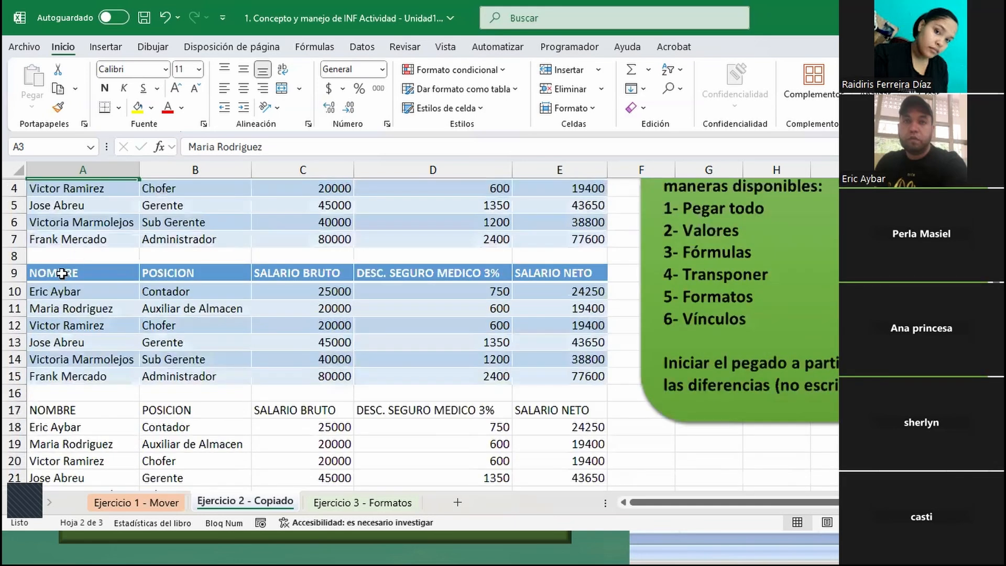
scroll(62, 273, "up", 1)
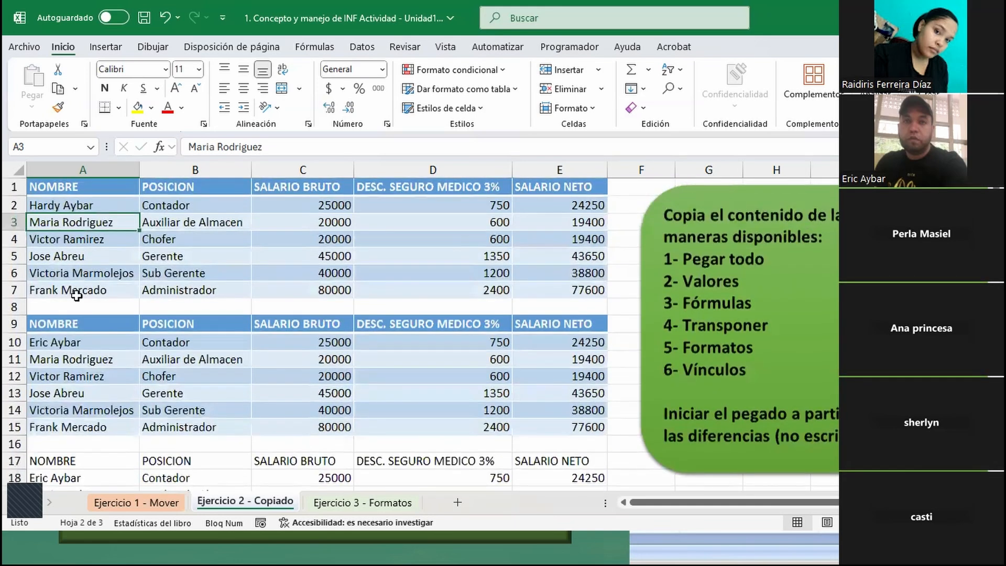
scroll(77, 295, "down", 10)
scroll(84, 247, "down", 3)
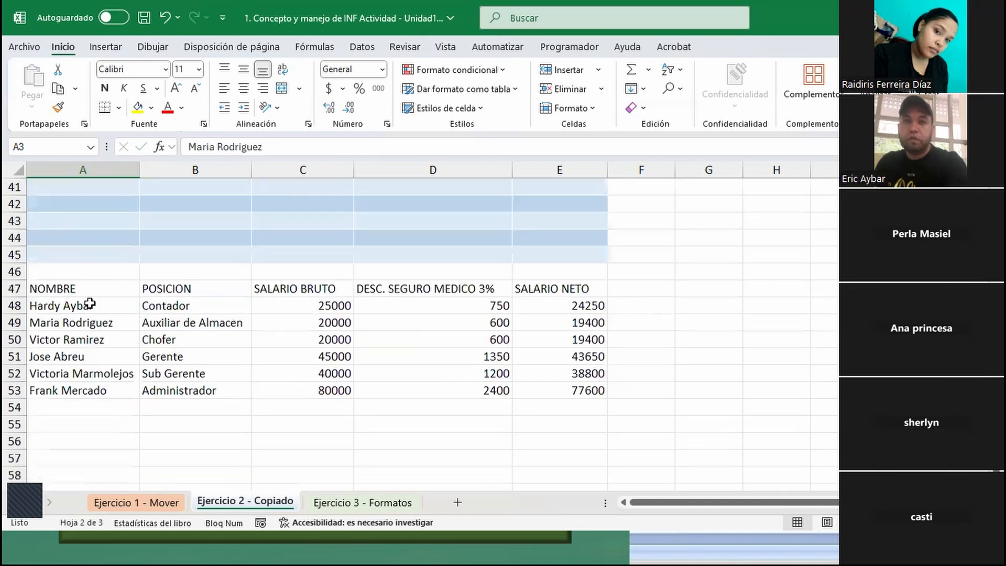
scroll(74, 293, "down", 1)
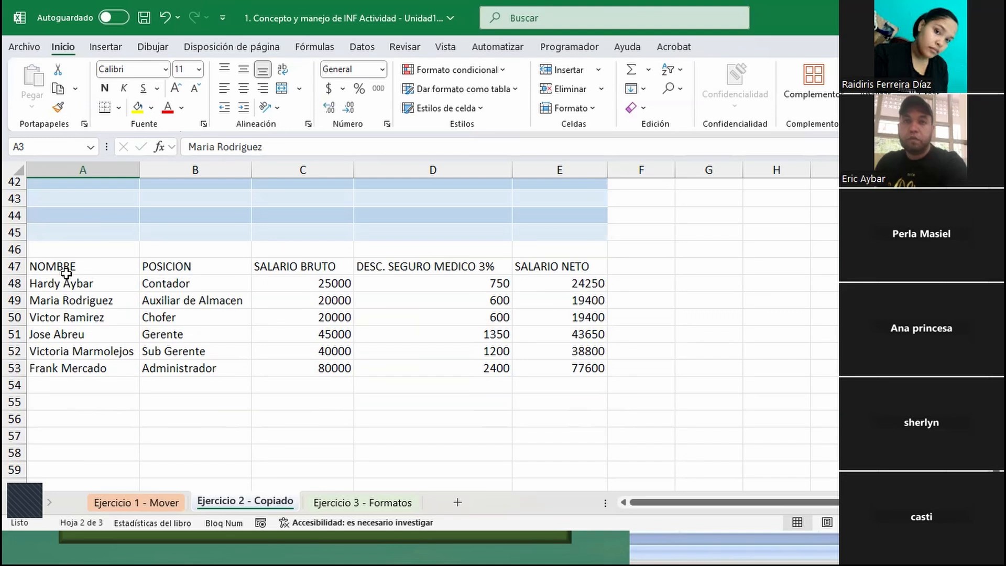
- Check which paste options are available for empty cell A55
right_click(82, 408)
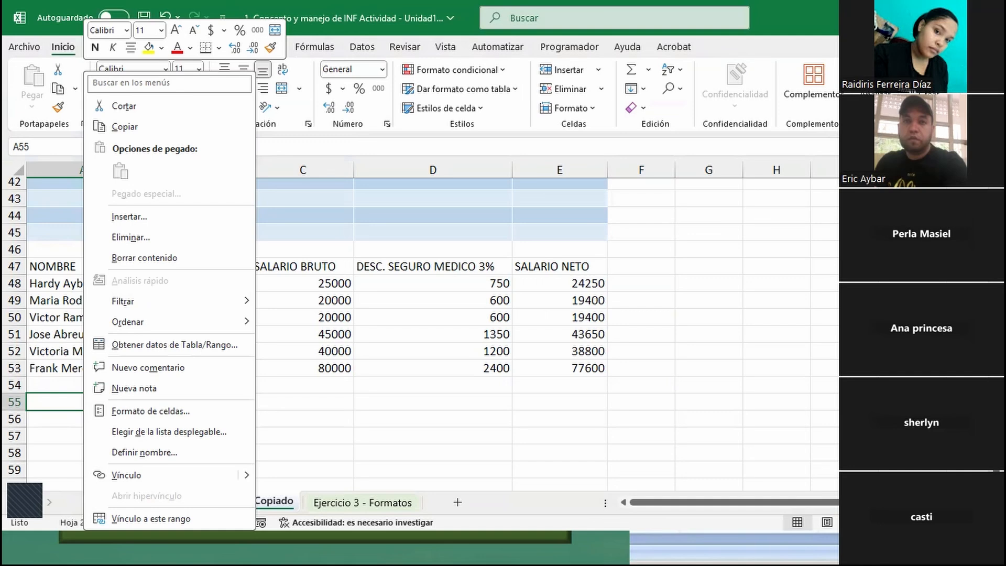
left_click(283, 415)
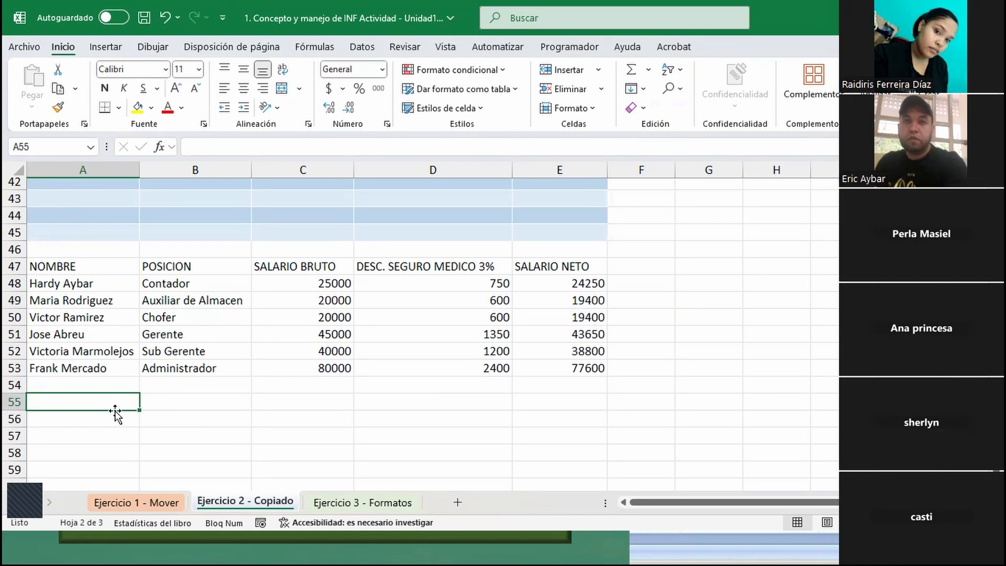
- Review the source table and the copies pasted below it, checking the 3% discount formula in D26
scroll(138, 331, "up", 14)
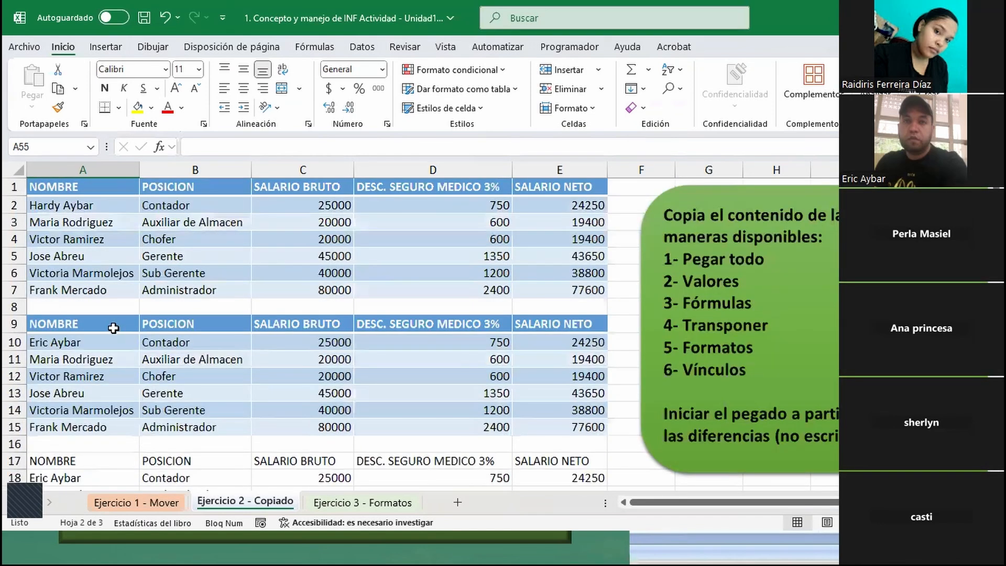
scroll(103, 304, "down", 1)
scroll(105, 304, "down", 2)
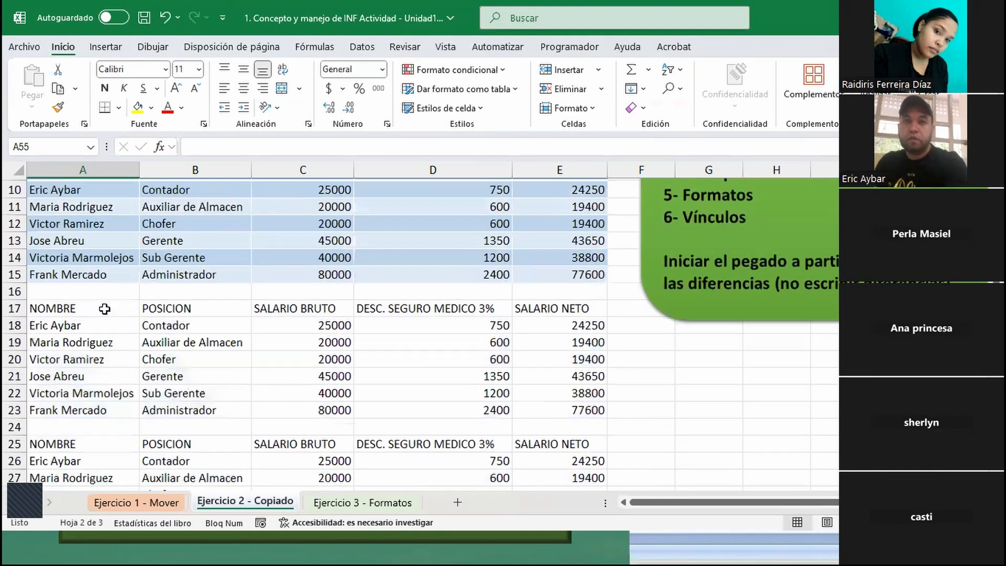
left_click_drag(105, 327, 82, 335)
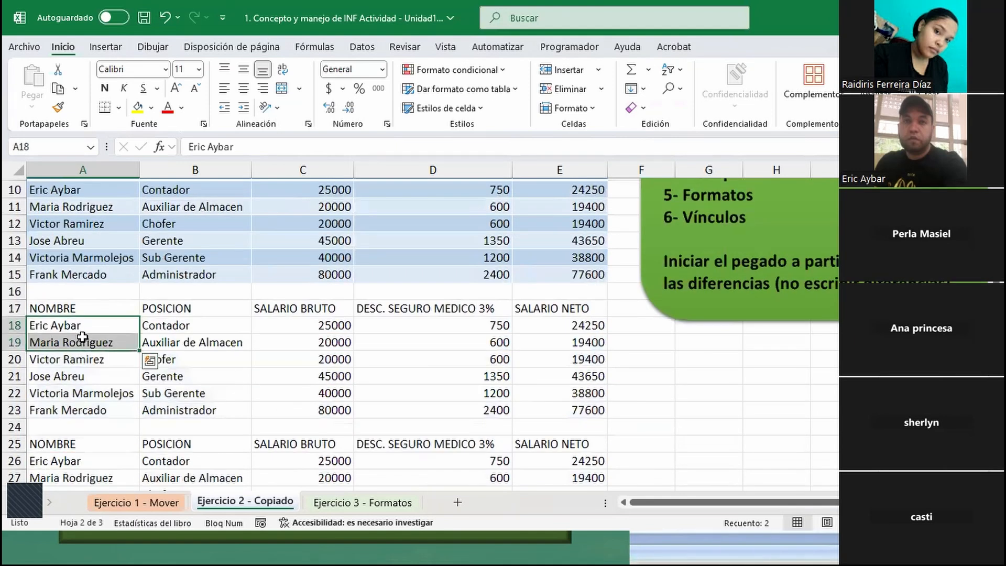
scroll(82, 337, "down", 3)
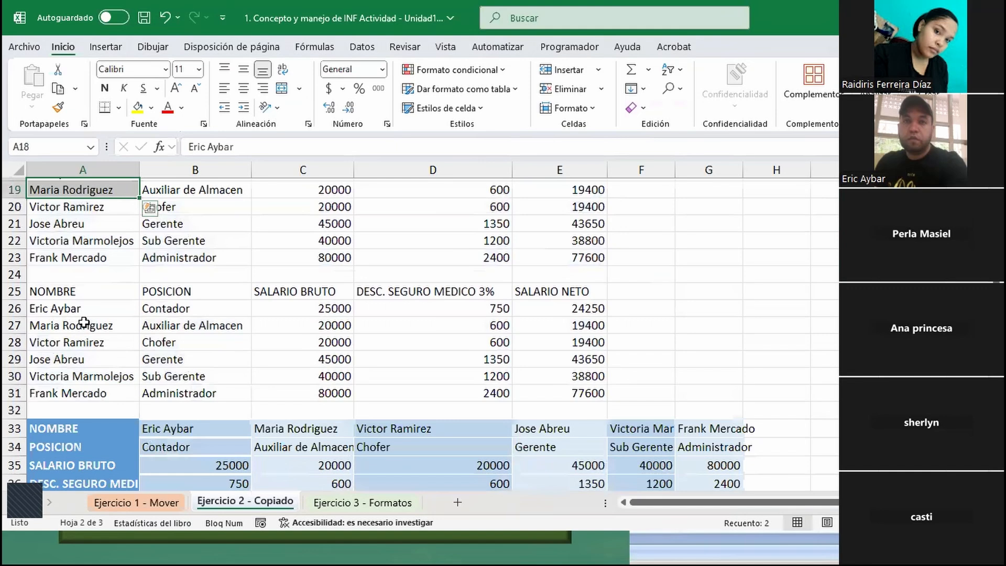
left_click(84, 324)
left_click(440, 310)
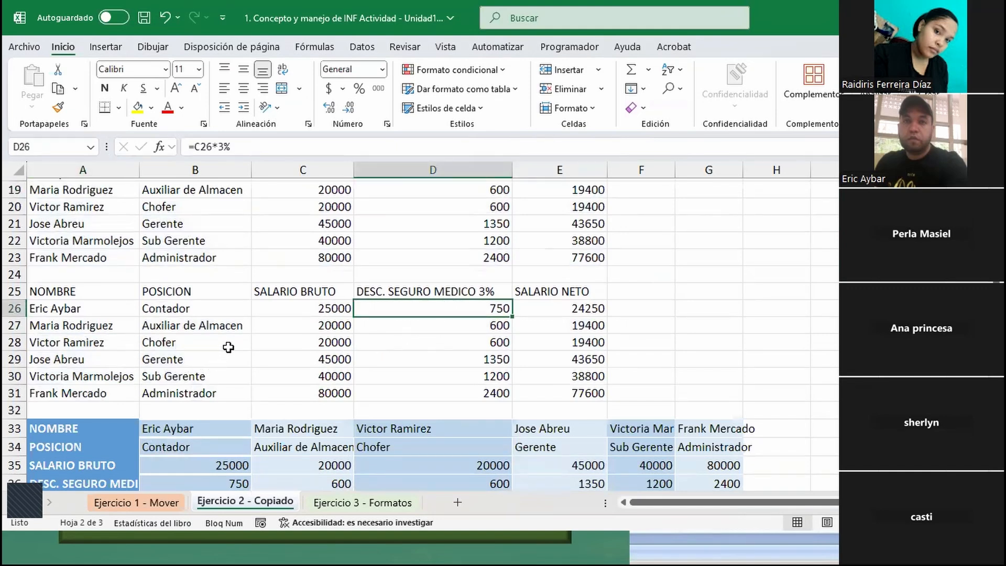
- Examine the transposed copy at A33, the formats-only copy at A39 and the linked copy at A47
scroll(229, 347, "down", 2)
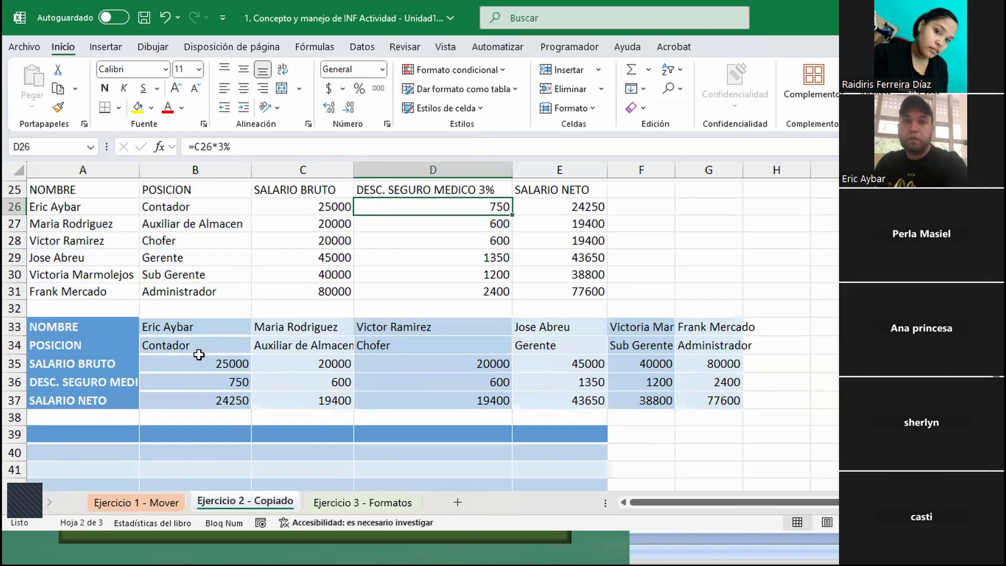
left_click(63, 325)
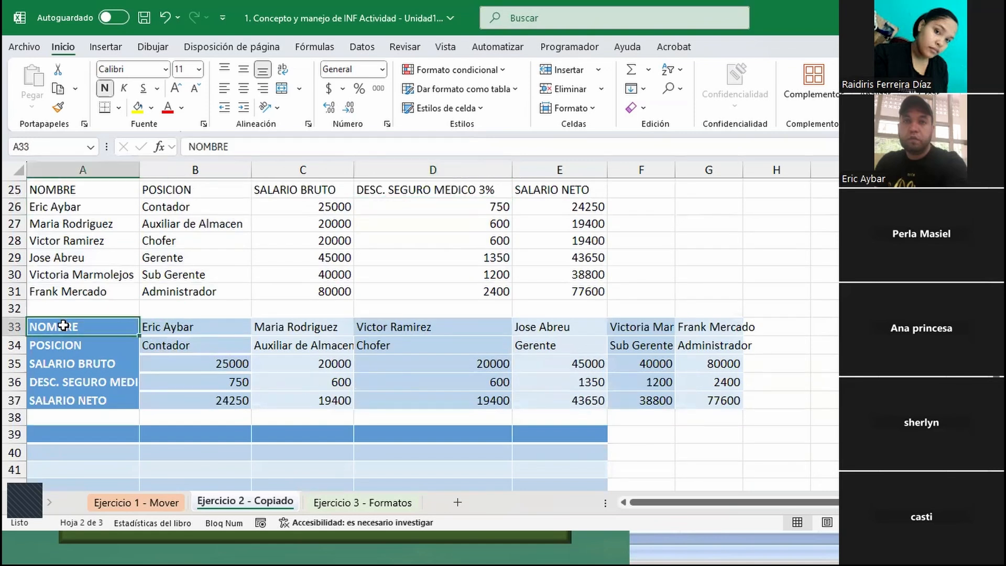
scroll(63, 325, "down", 2)
left_click(63, 329)
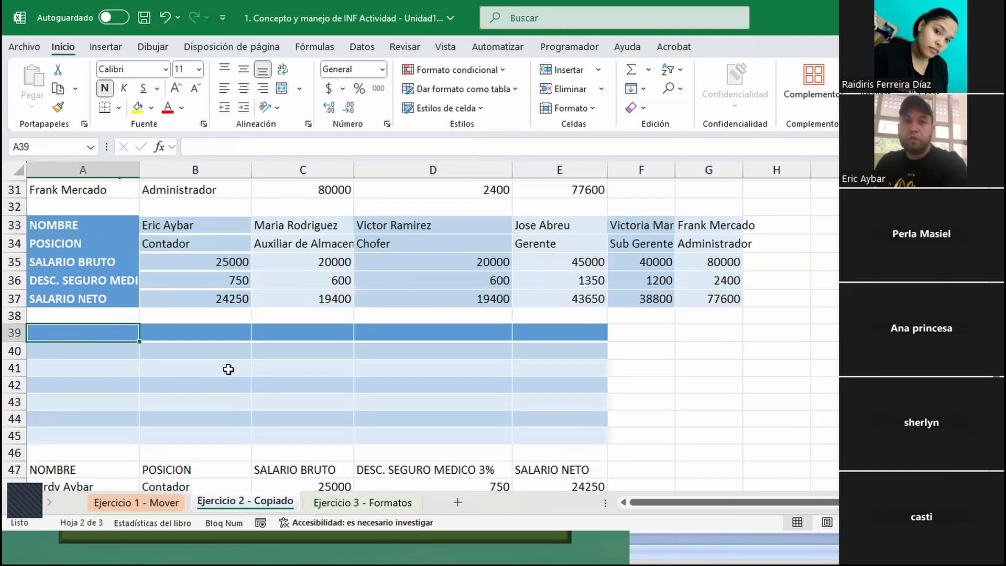
scroll(229, 370, "down", 3)
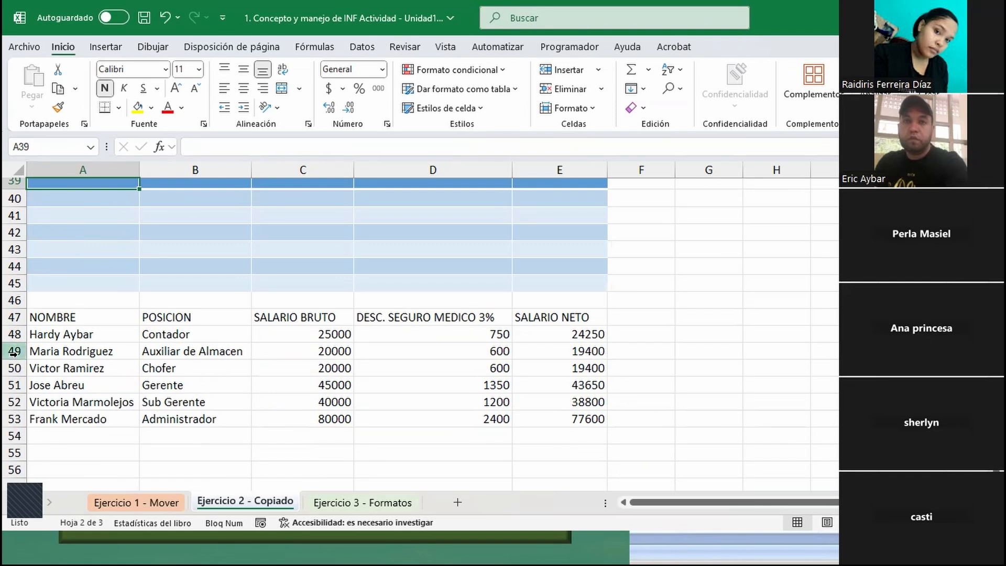
- Try clearing the contents of the pasted table in A9:E15, and undo the clearing
scroll(514, 365, "up", 4)
scroll(514, 365, "up", 9)
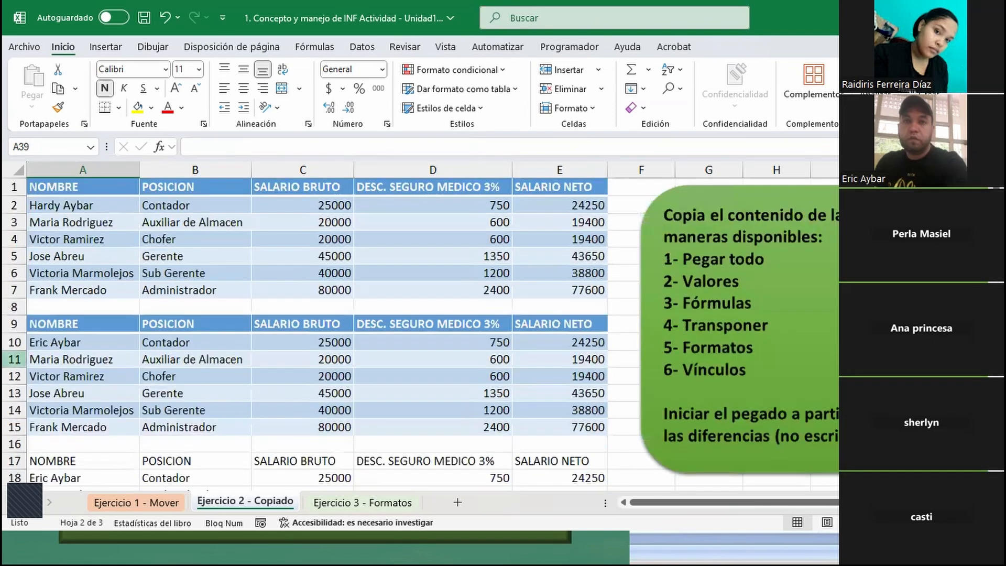
left_click(73, 325)
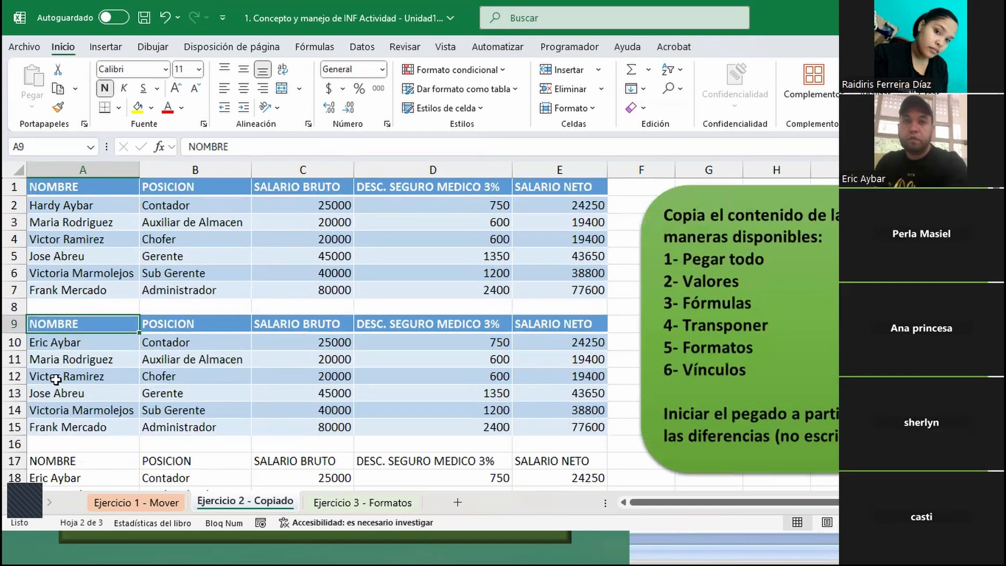
key("ctrl+a")
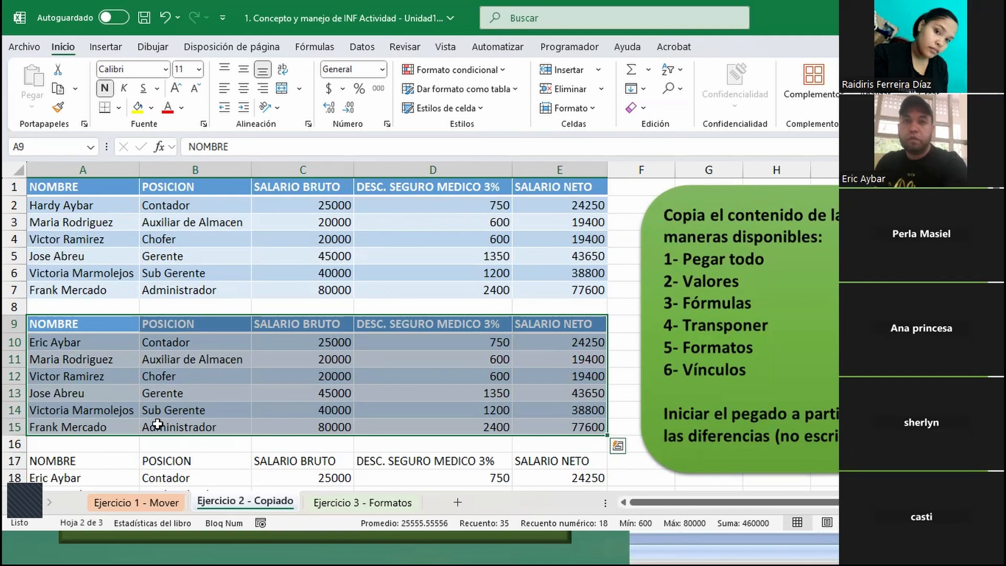
key("Delete")
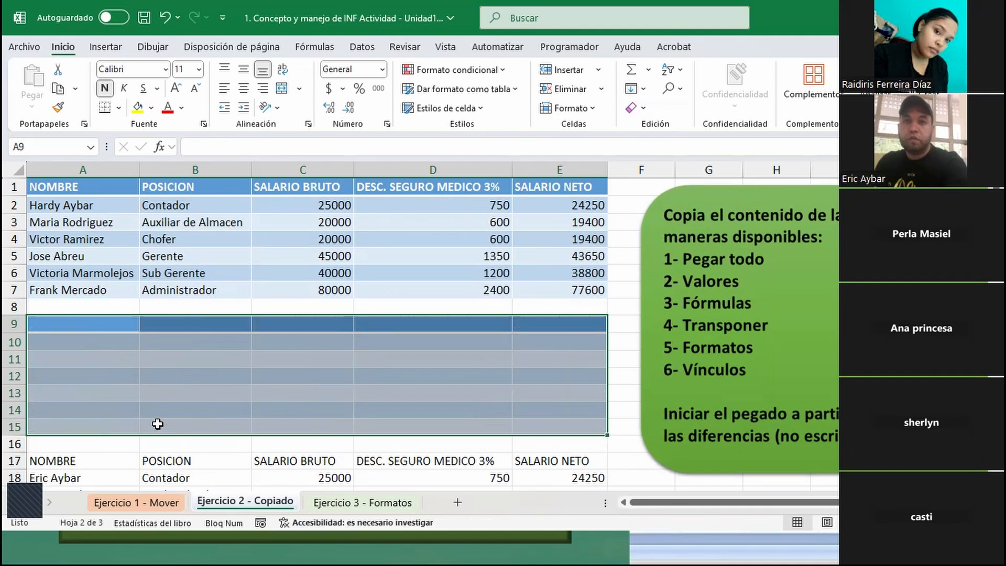
key("ctrl+z")
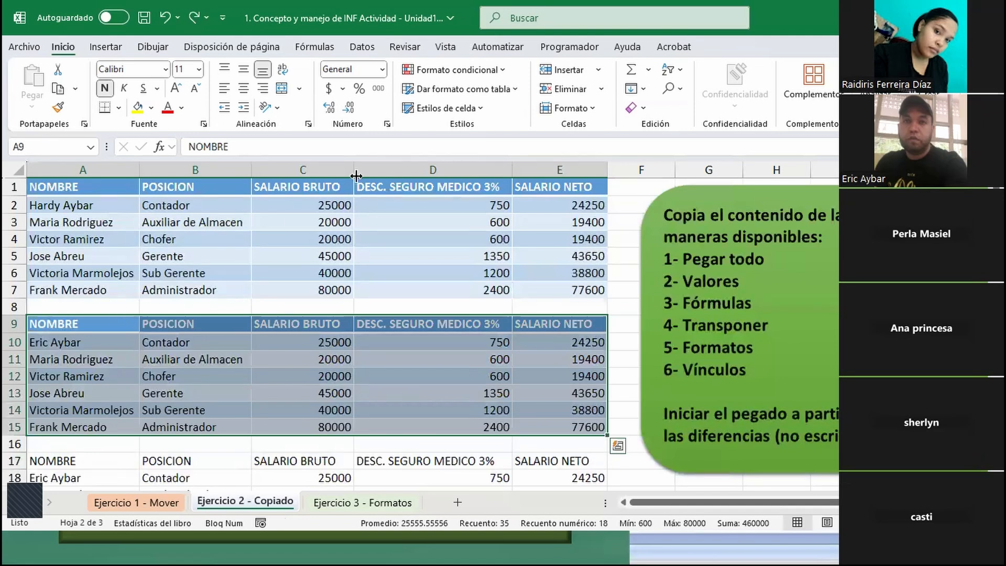
- Try deleting the entire rows occupied by the pasted table in A9:E15, and undo the deletion
left_click(606, 83)
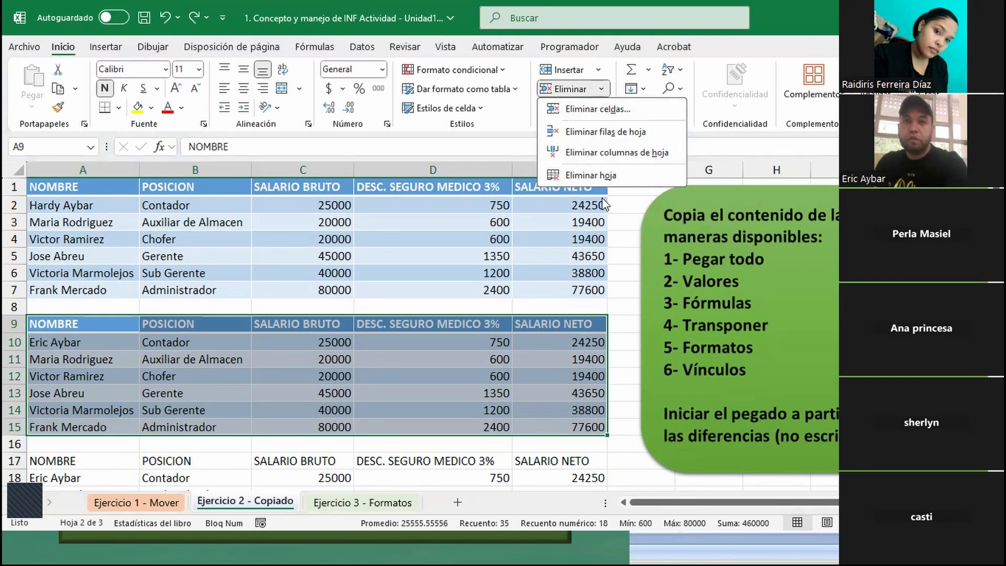
left_click(594, 116)
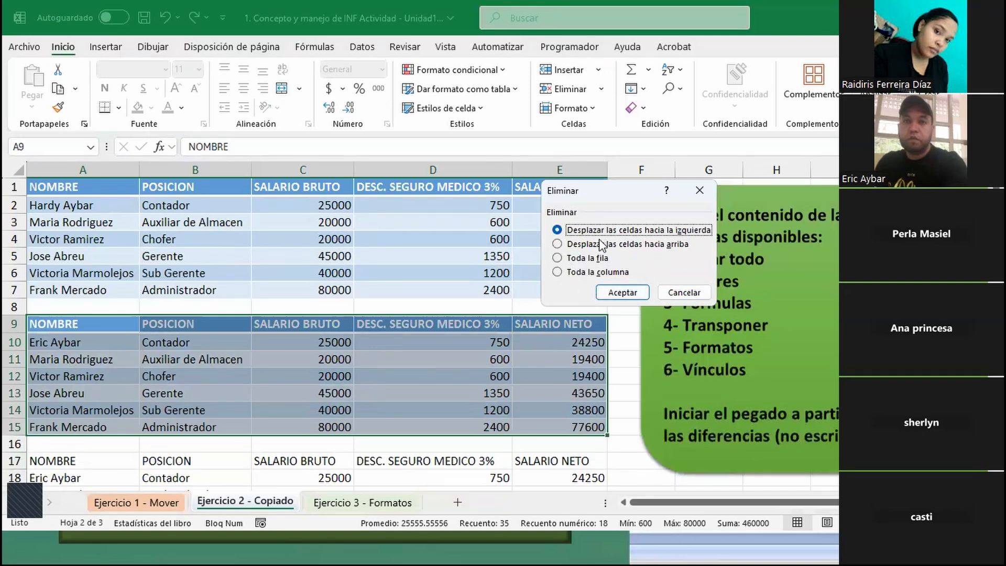
left_click(557, 257)
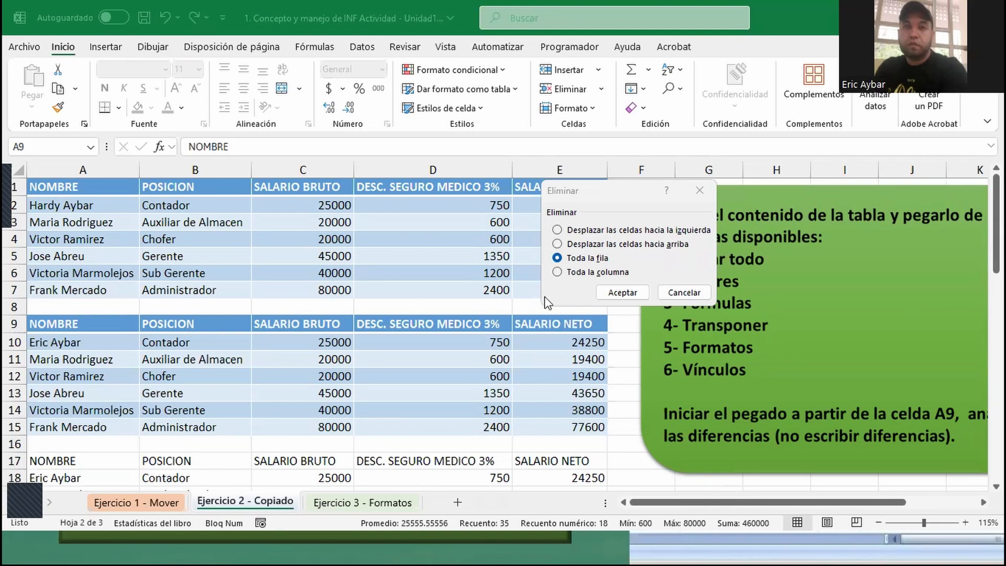
left_click(623, 292)
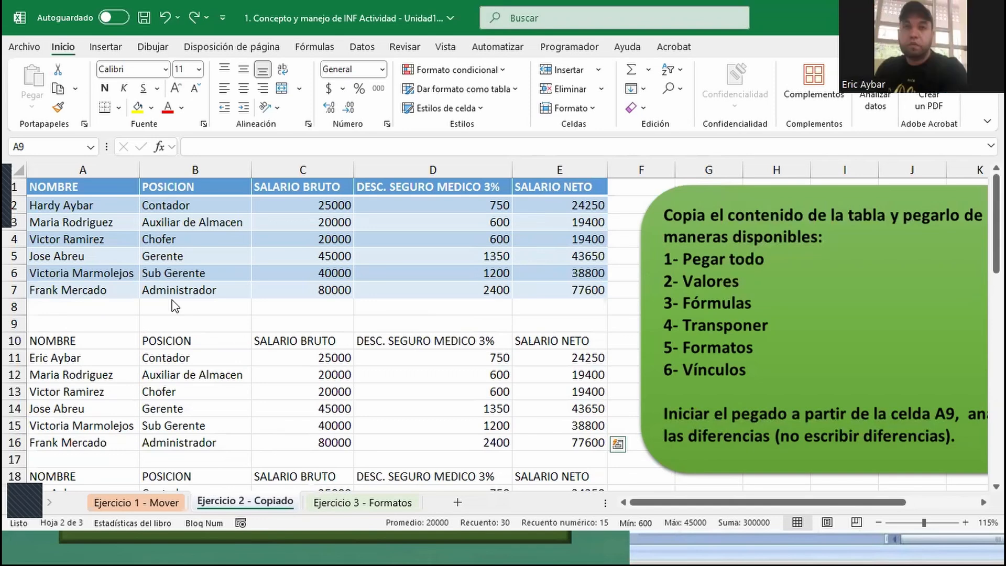
left_click(203, 323)
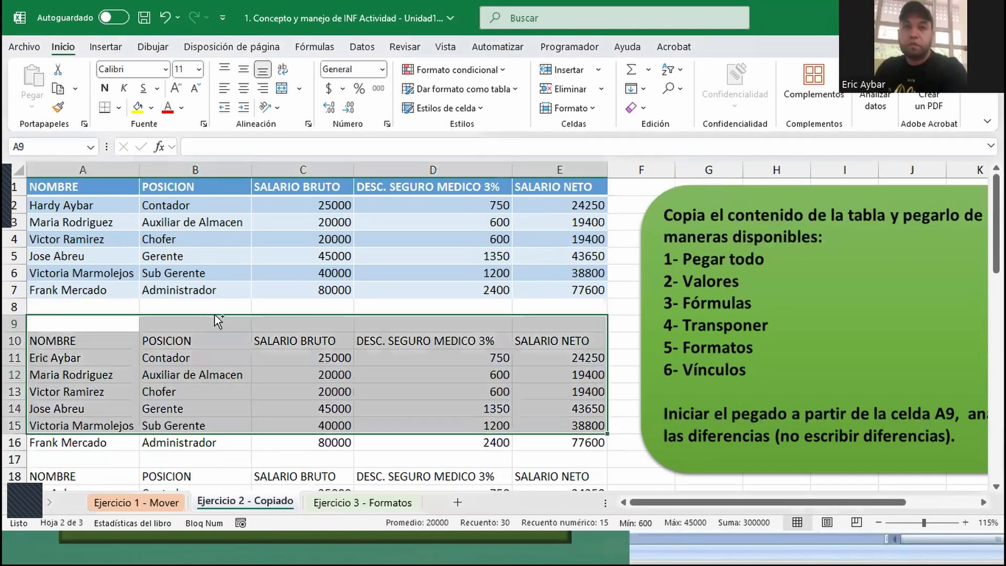
key("ctrl+z")
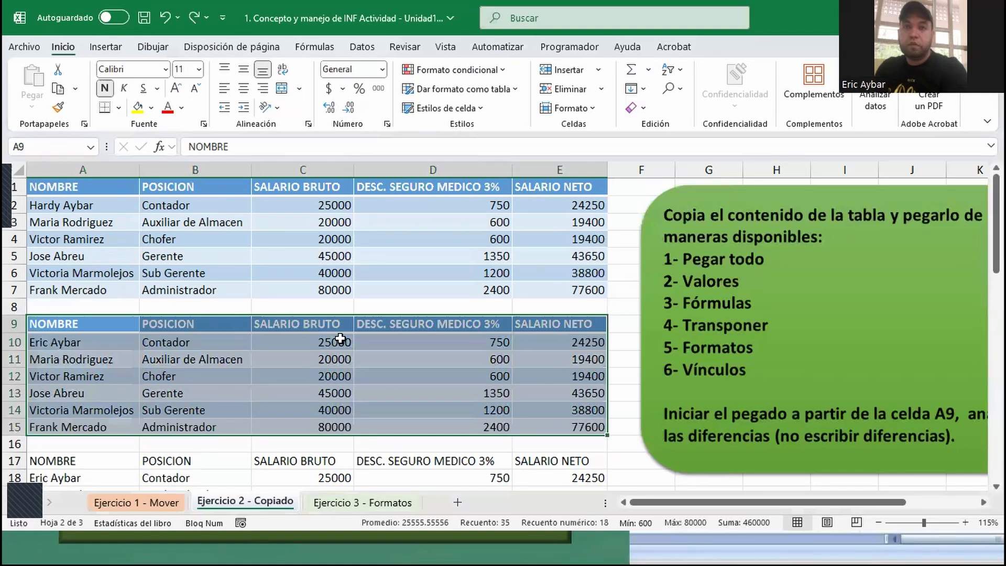
- Delete the linked table in A47:E53 together with its entire rows
scroll(375, 341, "down", 9)
scroll(376, 341, "down", 6)
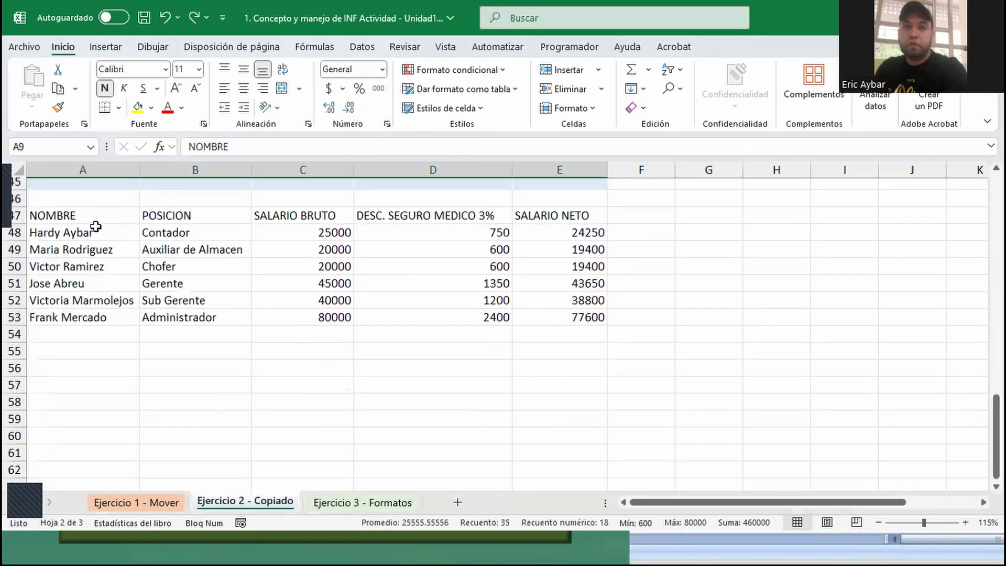
left_click(89, 215)
key("ctrl+a")
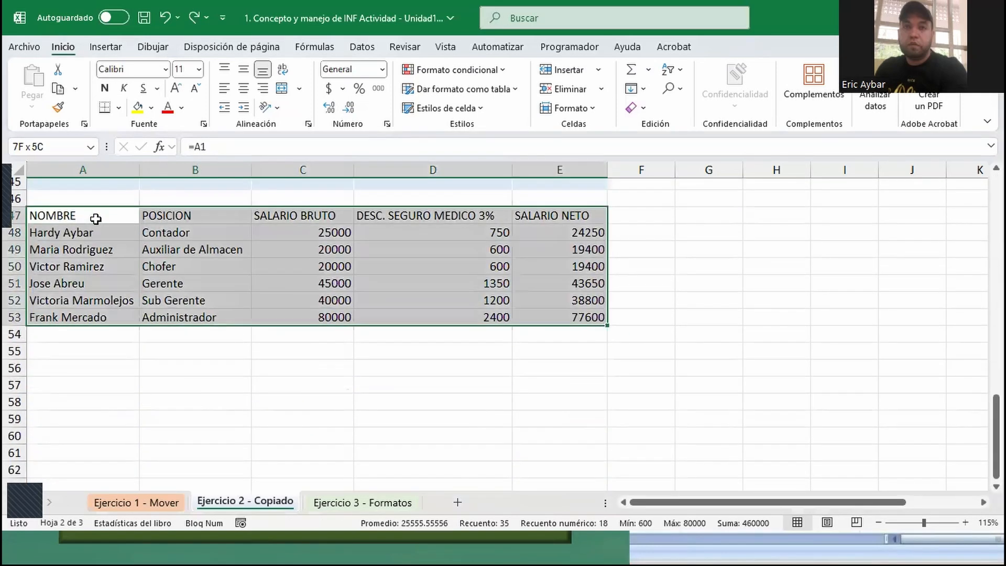
left_click(603, 90)
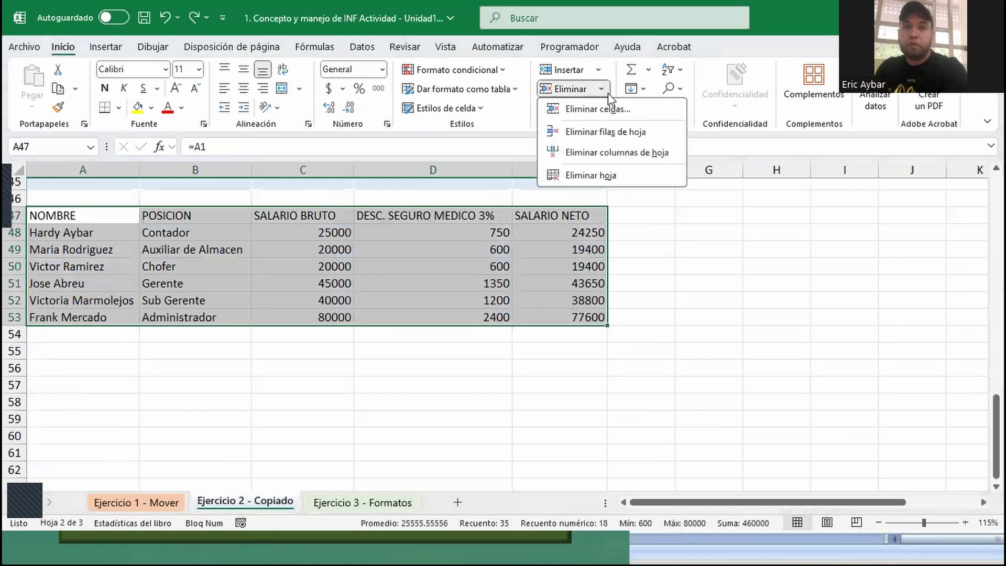
left_click(14, 213)
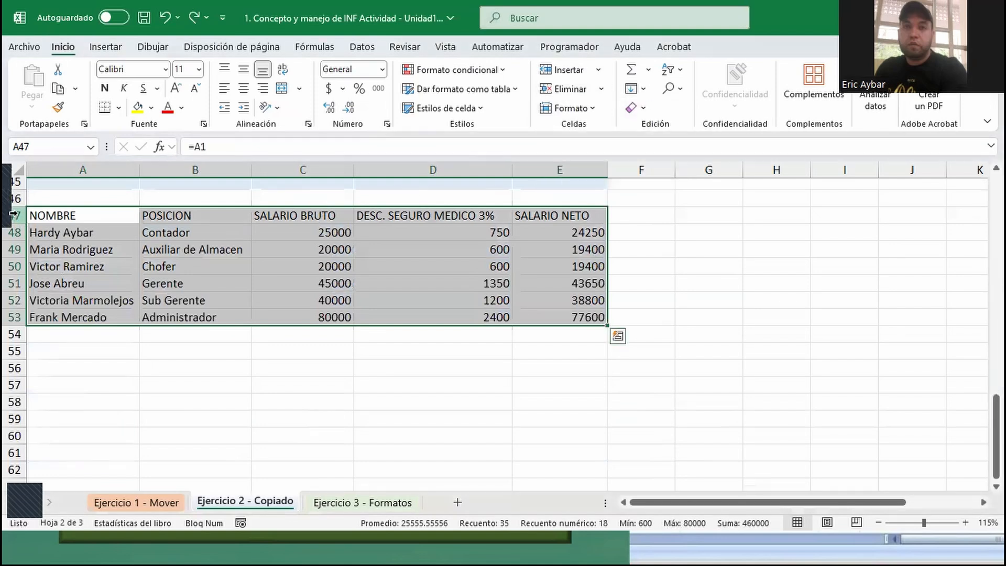
key("ctrl+minus")
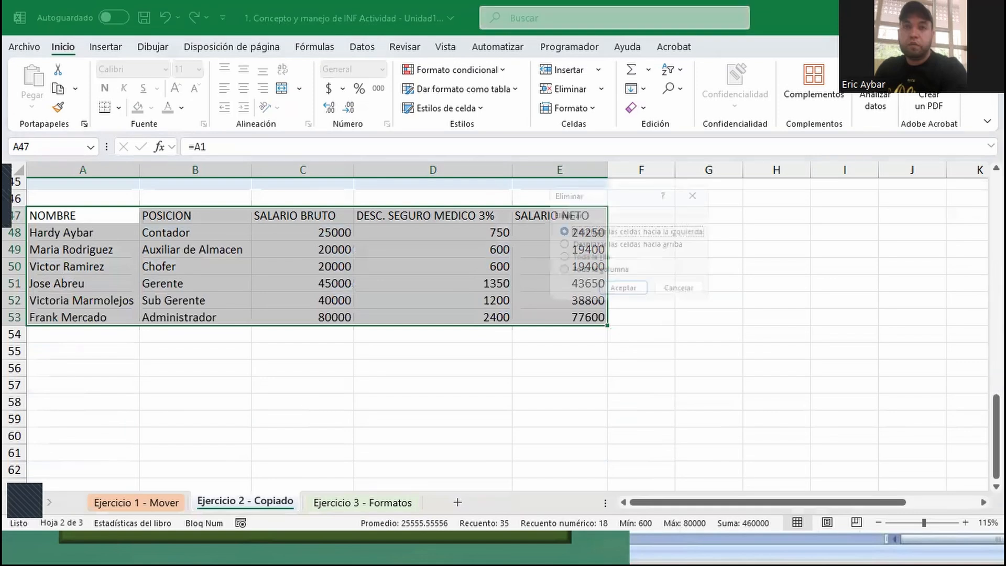
left_click(556, 258)
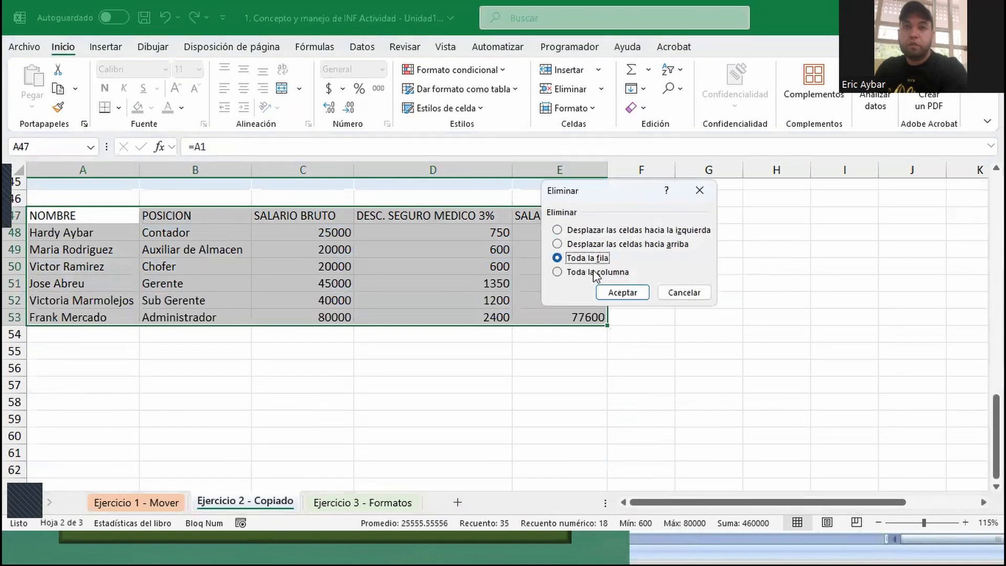
left_click(621, 291)
- Replace the employee name in source cell A2 with the name held in copied cell A10
scroll(139, 310, "up", 14)
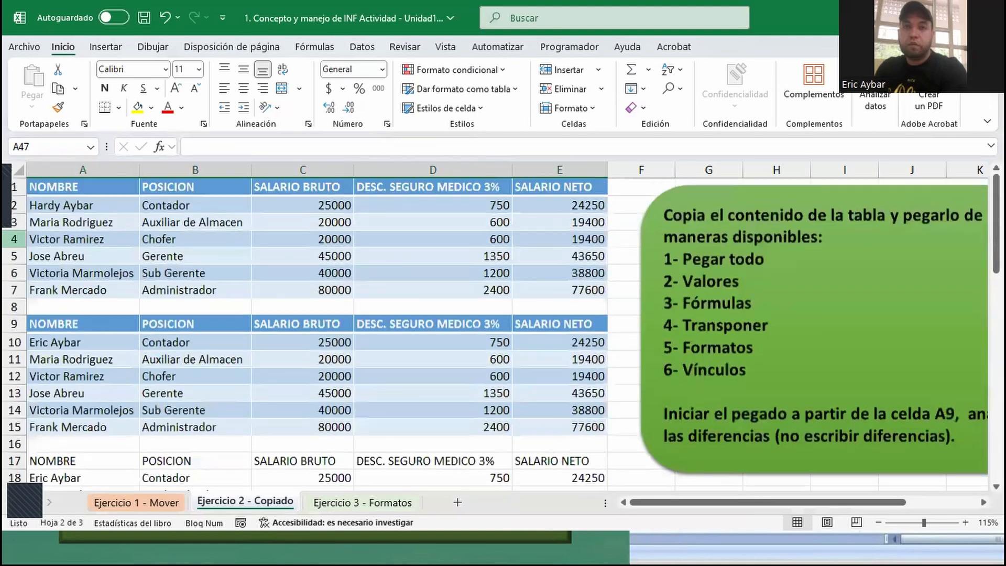
left_click(76, 207)
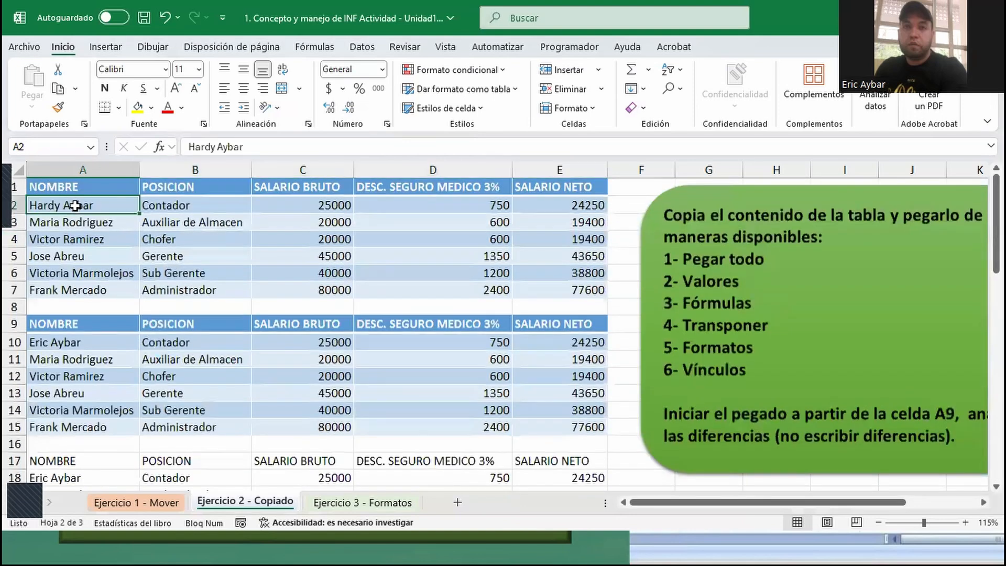
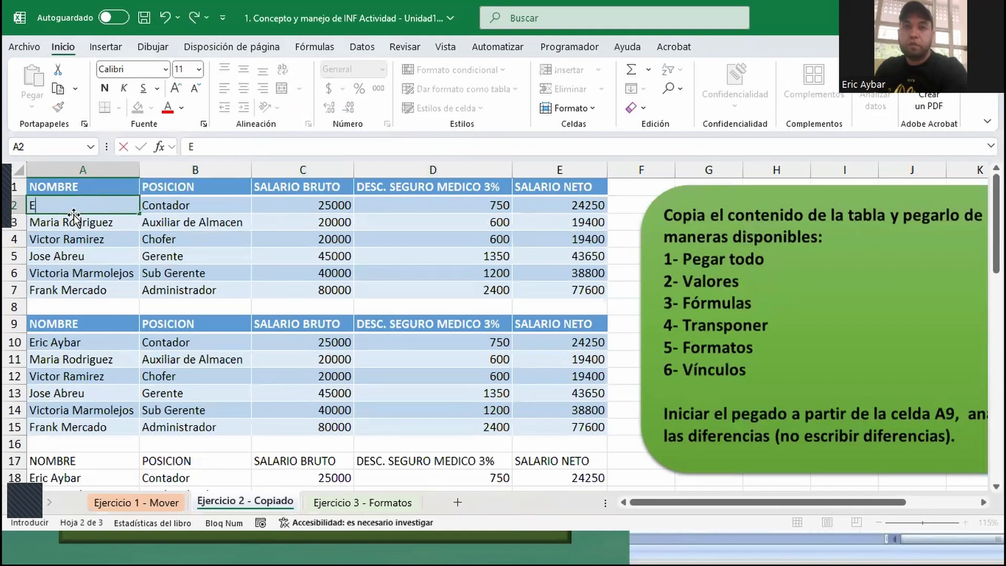
key("Return")
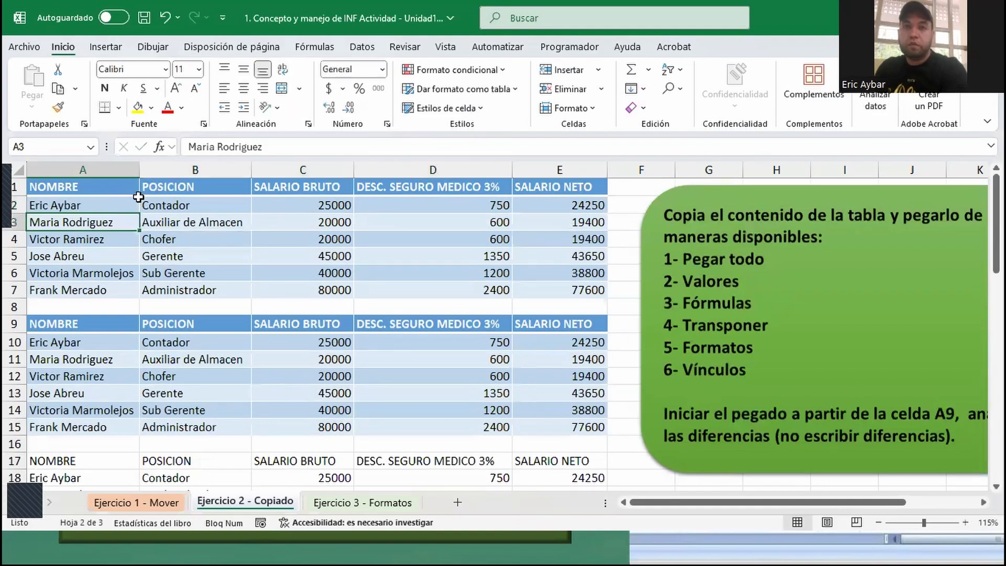
- Copy the source table A1:E7 and paste it as links starting at cell A47
left_click(119, 191)
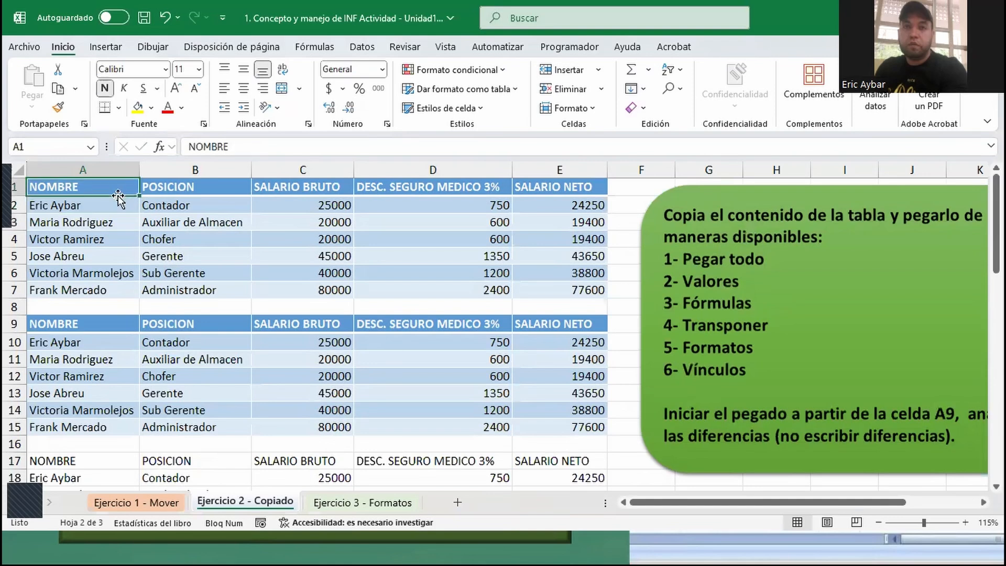
key("ctrl+a")
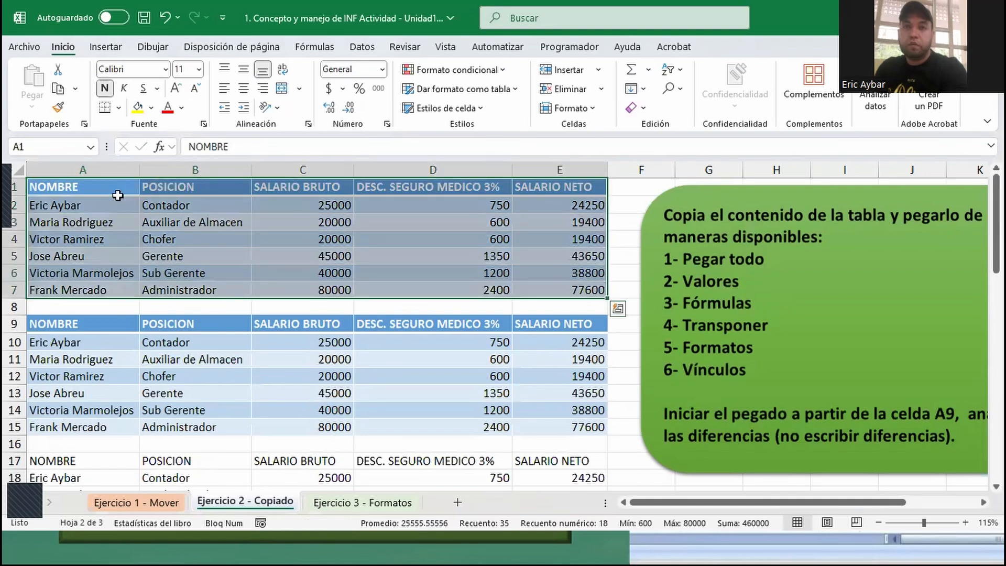
key("ctrl+c")
scroll(310, 353, "down", 1)
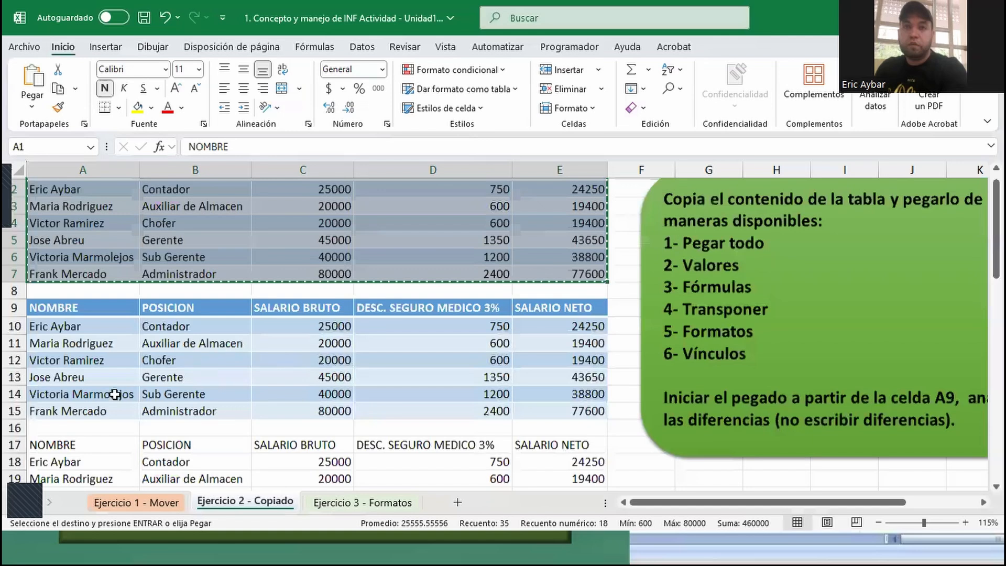
scroll(95, 385, "down", 12)
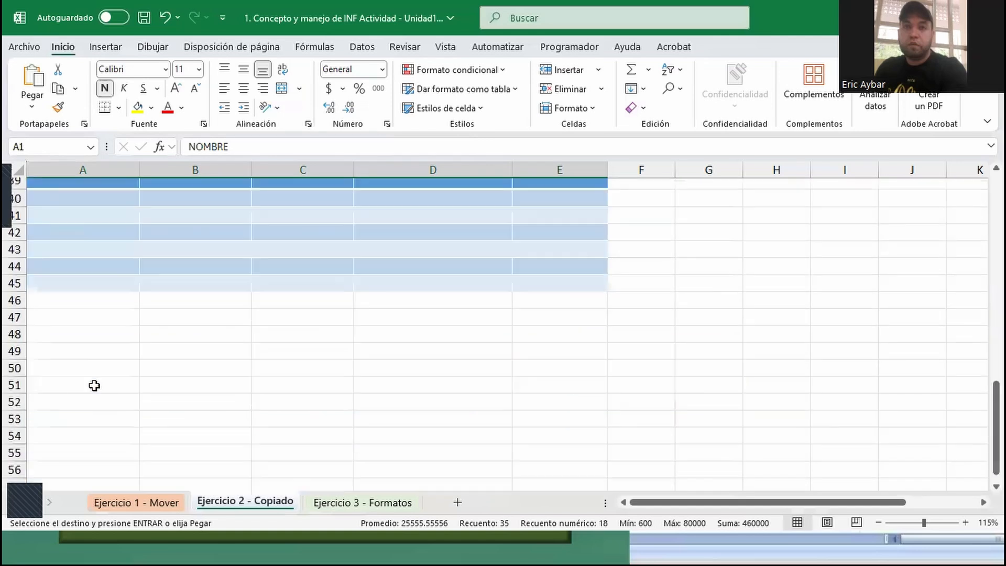
left_click(49, 319)
right_click(47, 320)
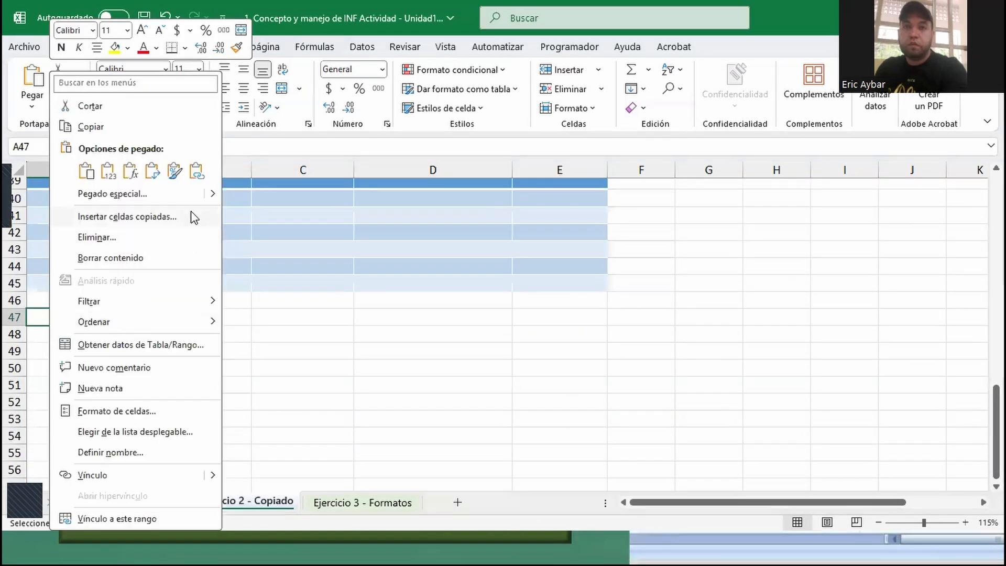
left_click(197, 174)
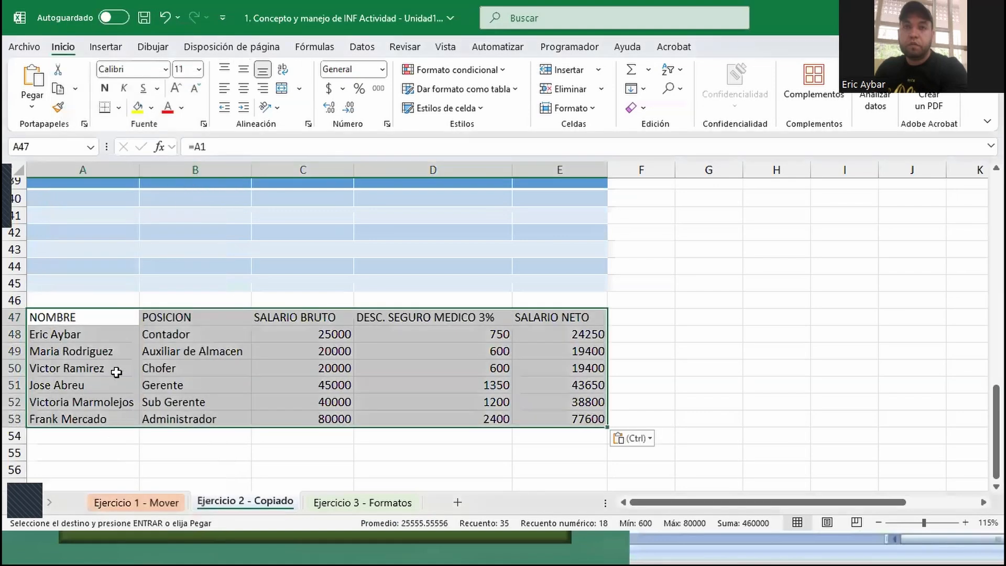
- Enter a different employee name in source cell A2 and fill it down through A7
scroll(62, 340, "up", 9)
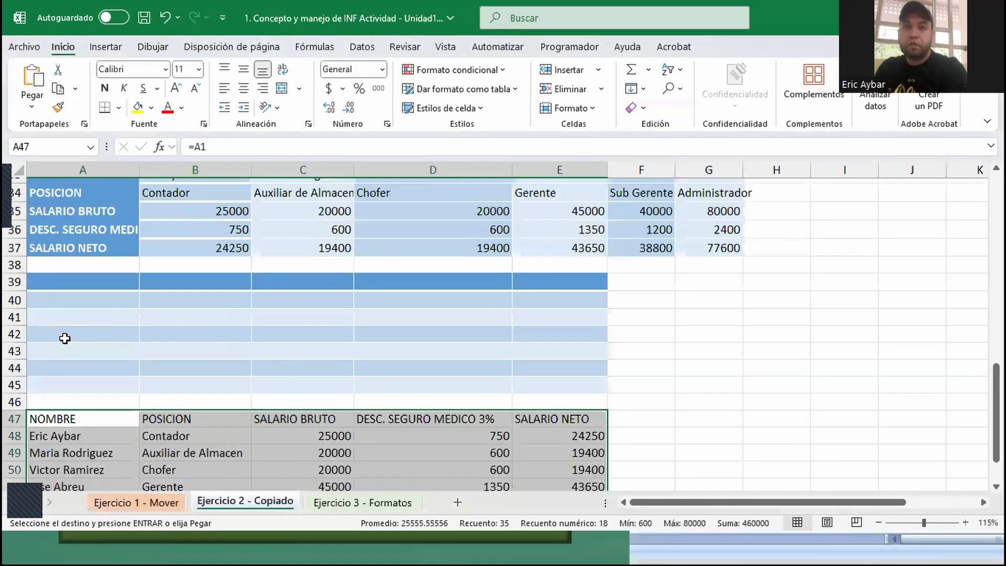
scroll(65, 339, "up", 4)
left_click(78, 206)
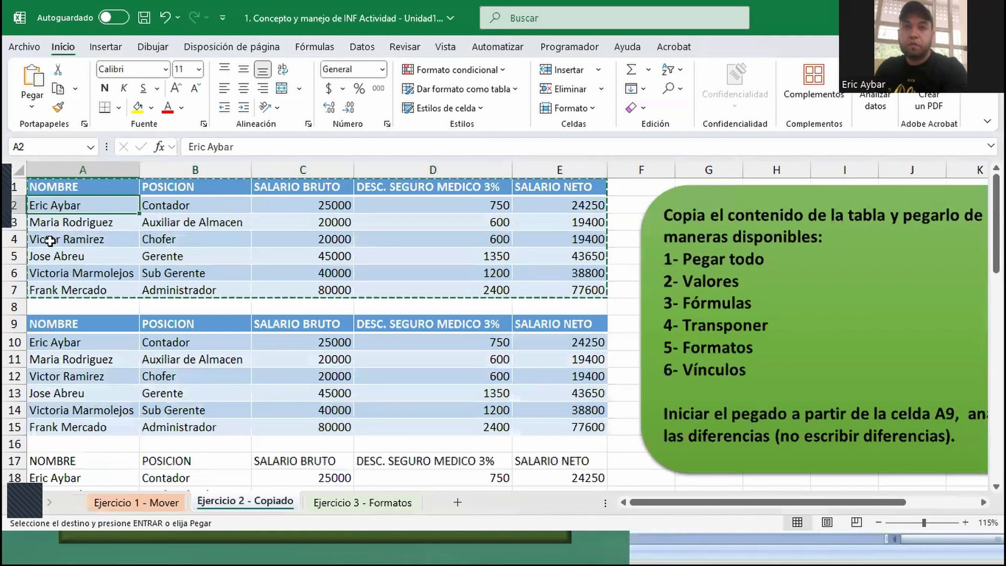
type("Hardy")
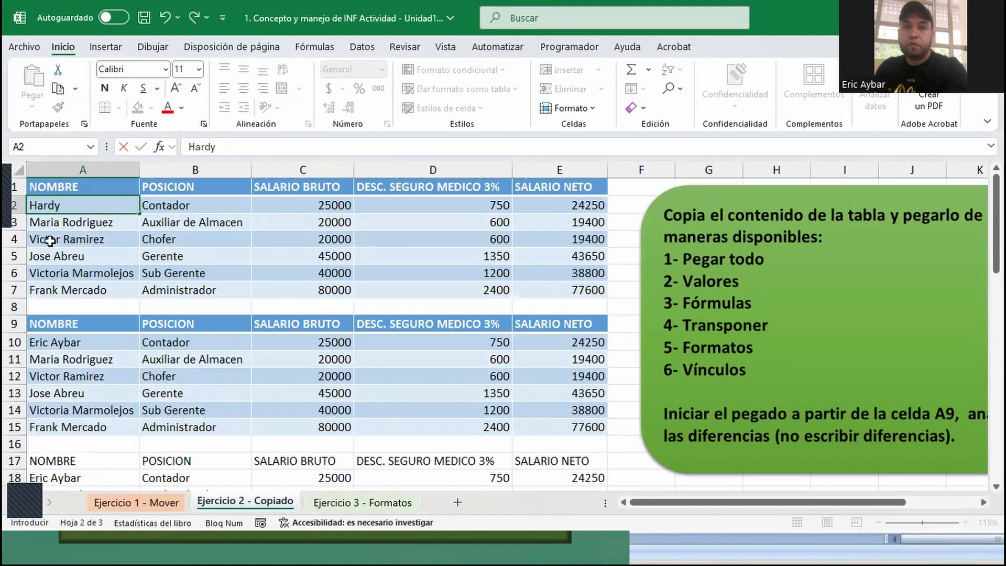
key("Return")
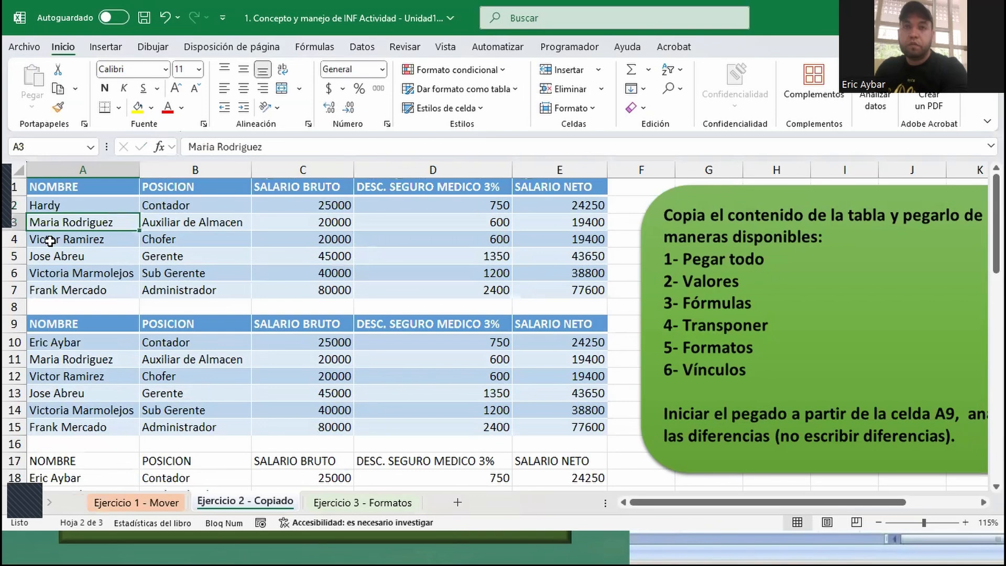
left_click(79, 207)
left_click_drag(138, 213, 134, 305)
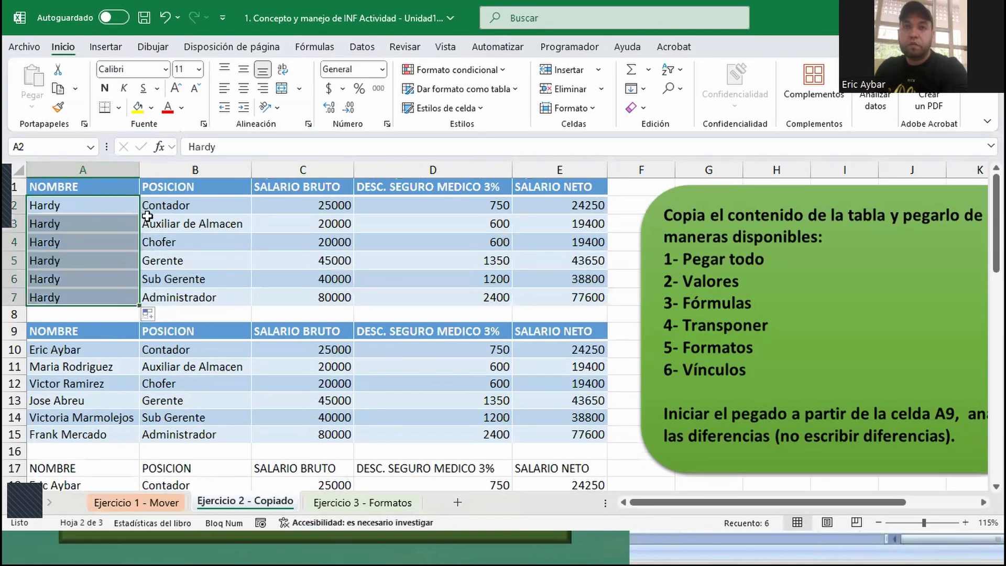
left_click(82, 222)
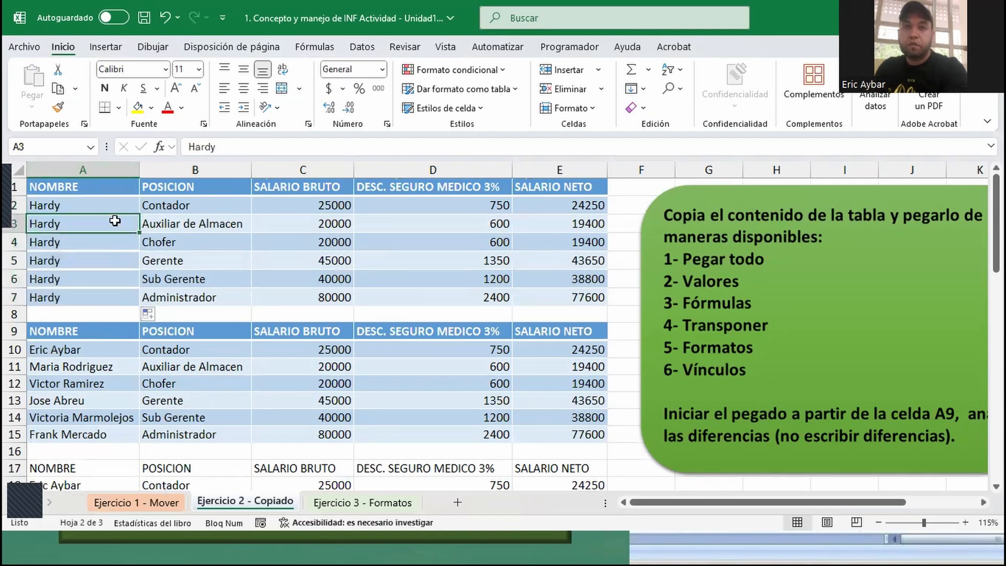
- Compare the linked table in A47:E53 with the source table, and delete the linked table's contents
scroll(139, 286, "down", 10)
scroll(172, 362, "down", 2)
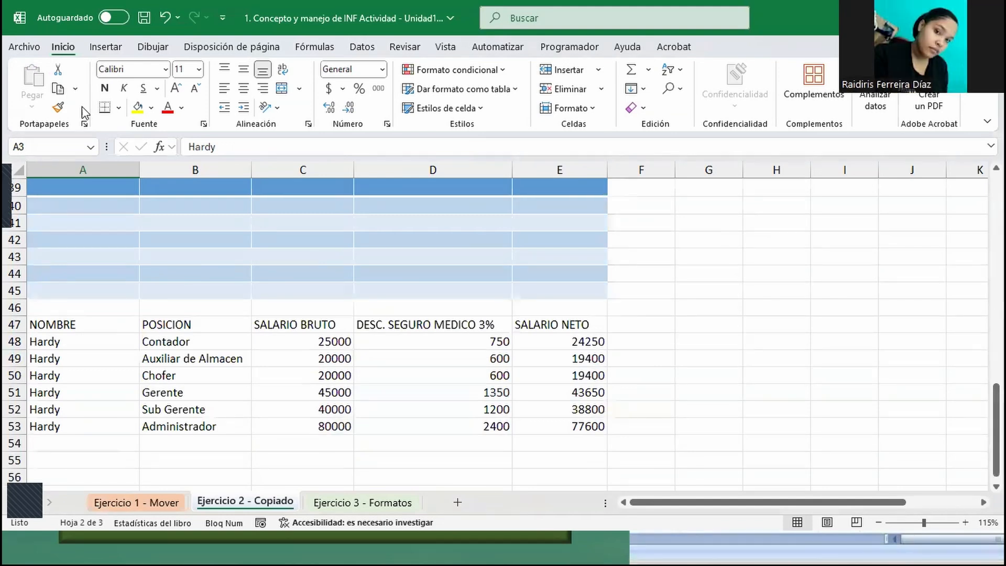
scroll(339, 343, "up", 13)
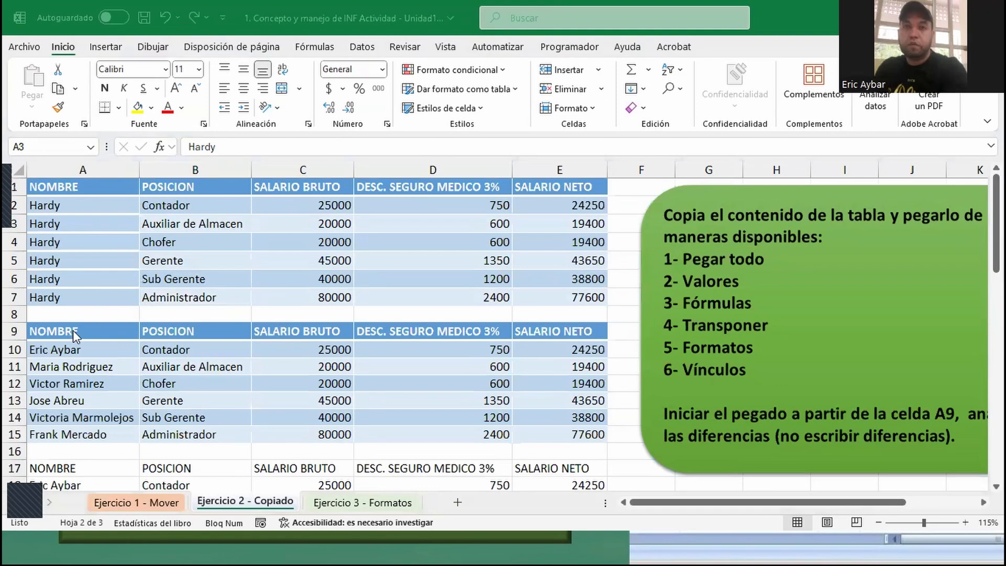
scroll(115, 367, "down", 13)
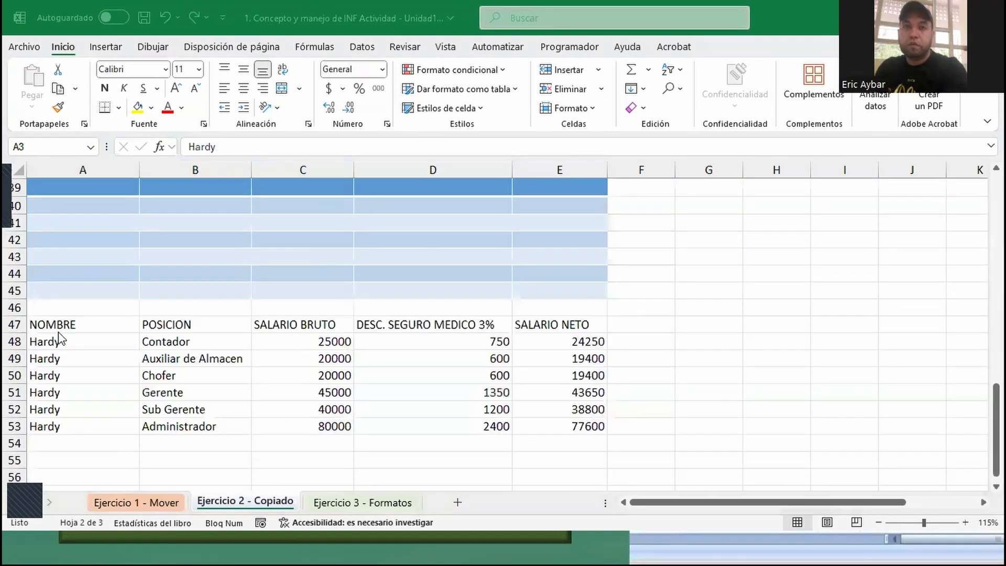
left_click(70, 326)
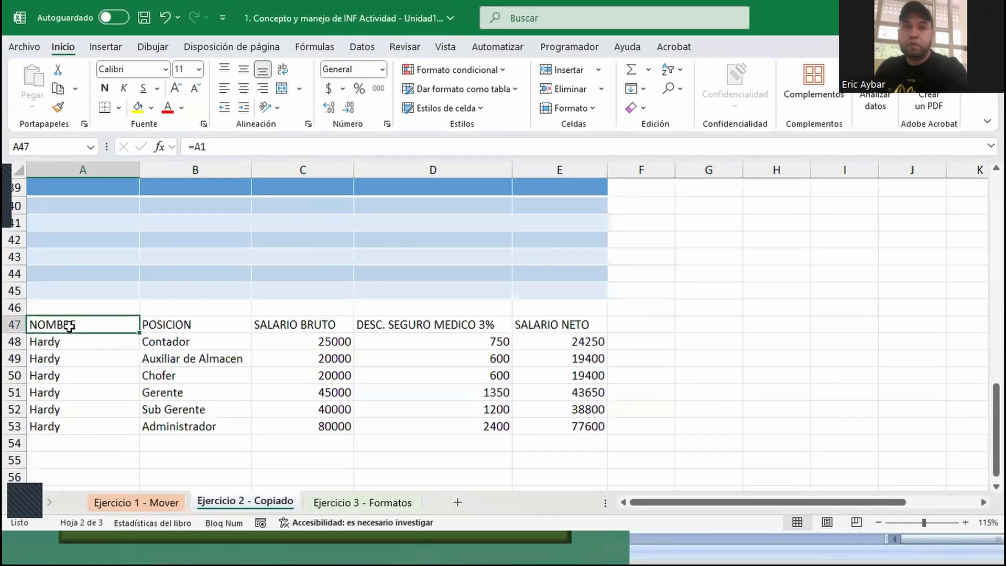
key("ctrl+e")
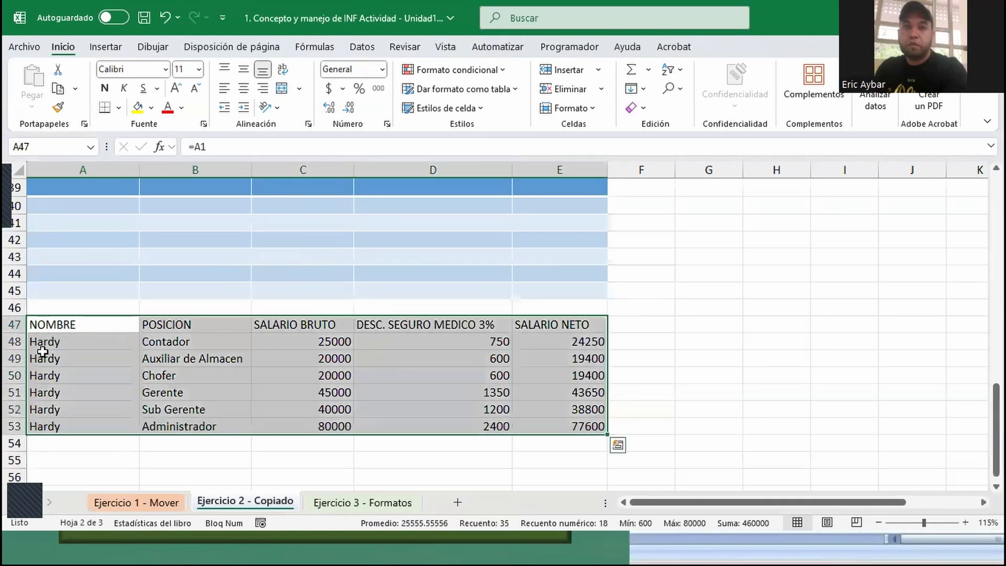
key("Delete")
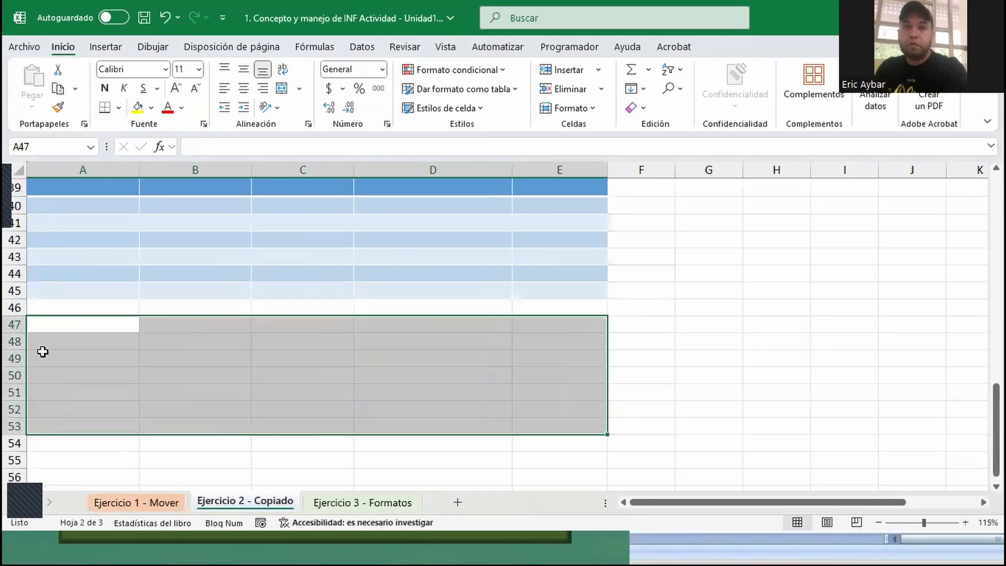
- Clear the formats from the formats-only copy in A39:E45
scroll(42, 351, "up", 3)
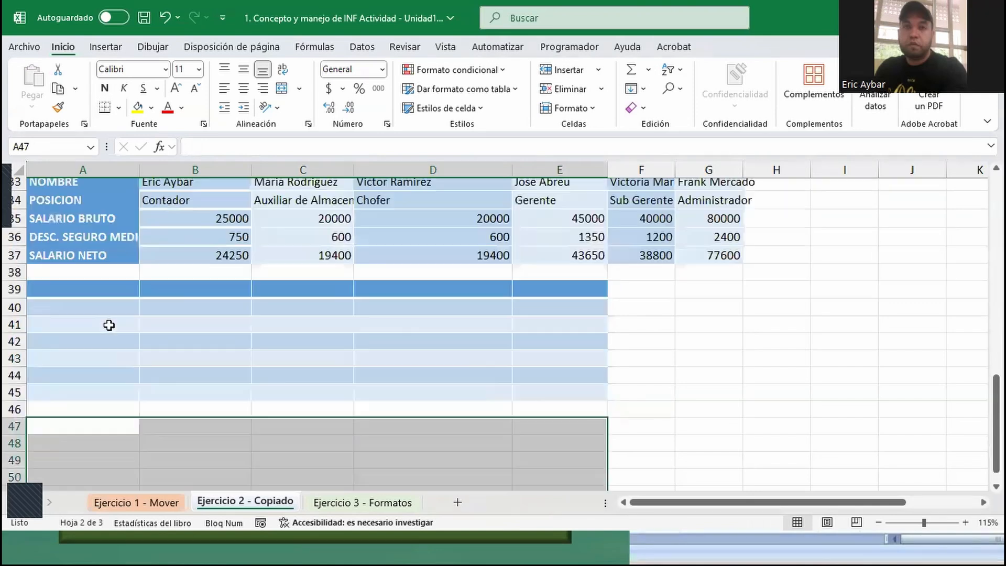
left_click_drag(67, 335, 597, 444)
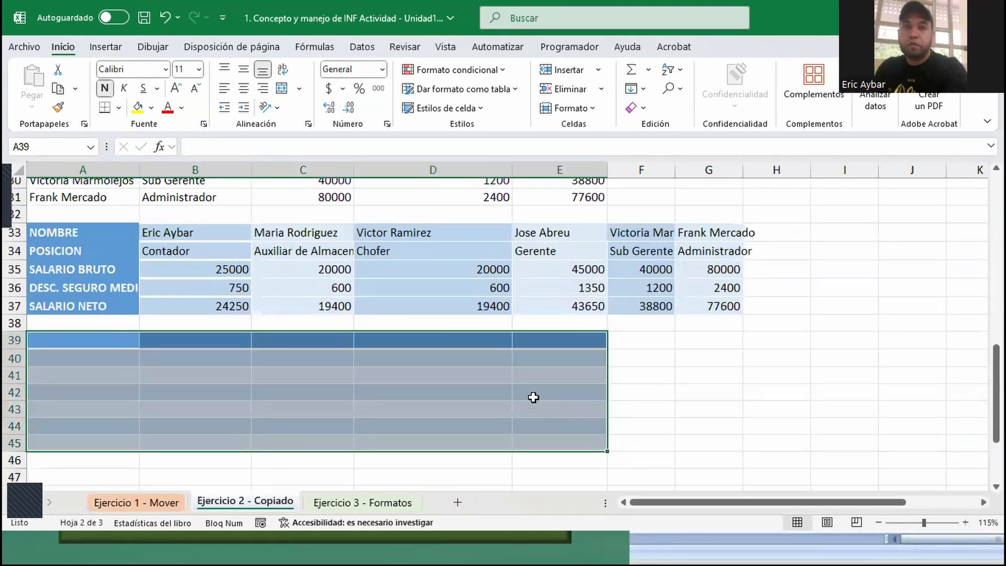
left_click(594, 108)
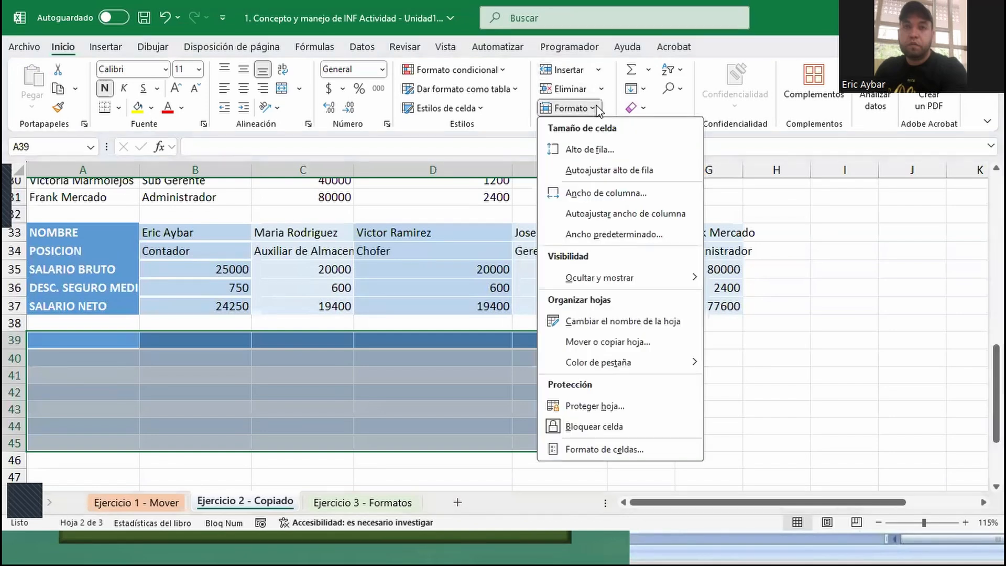
left_click(596, 108)
left_click(643, 109)
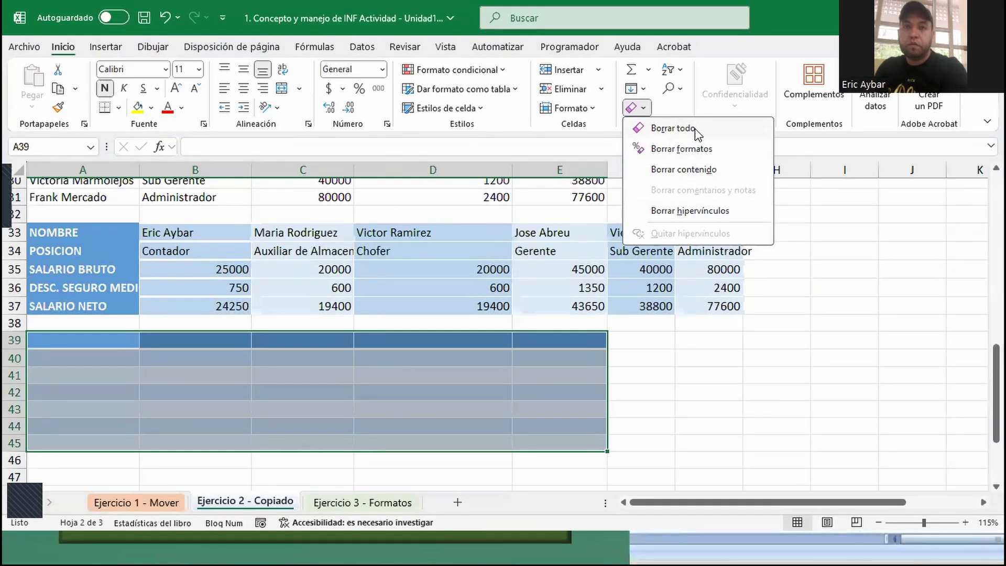
left_click(677, 148)
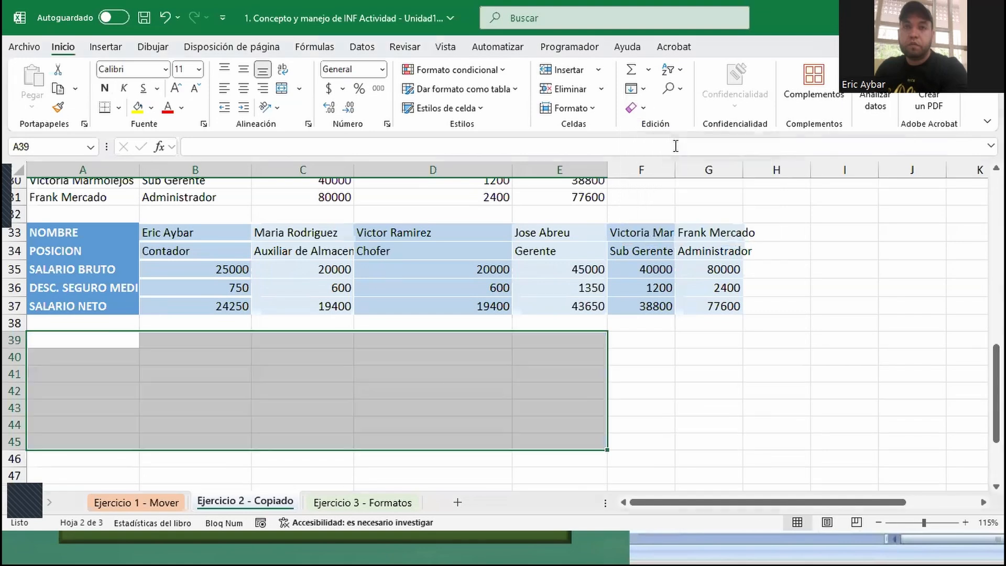
- Try clearing only the formats of the transposed table in A33:G37, and undo the clearing
left_click(107, 233)
left_click_drag(116, 231, 715, 306)
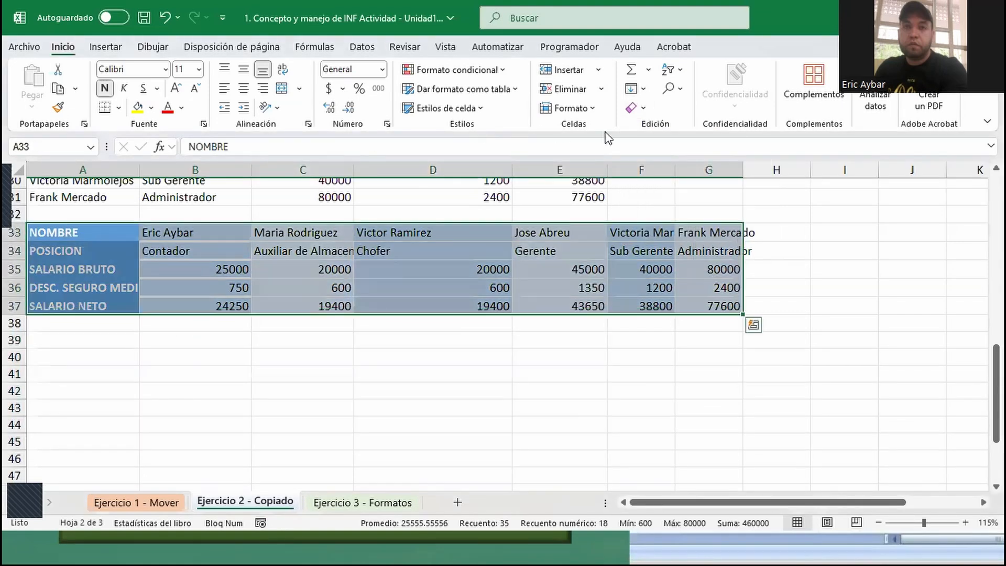
left_click(640, 108)
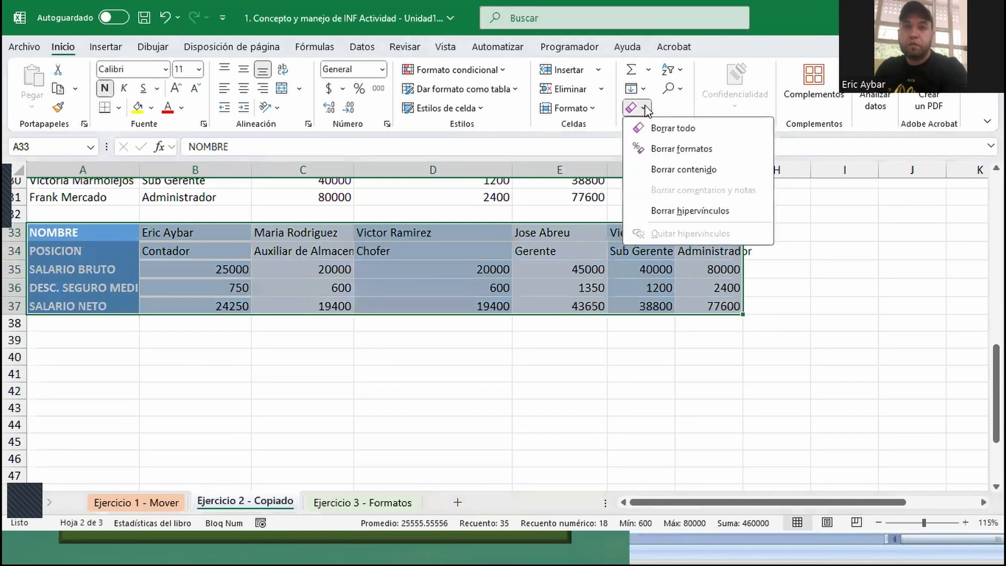
left_click(696, 155)
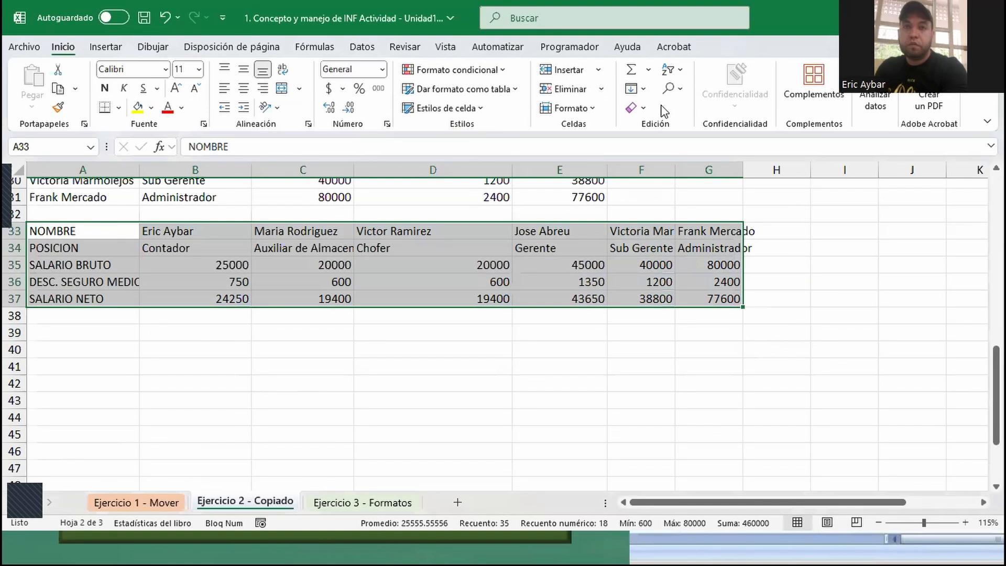
key("ctrl+z")
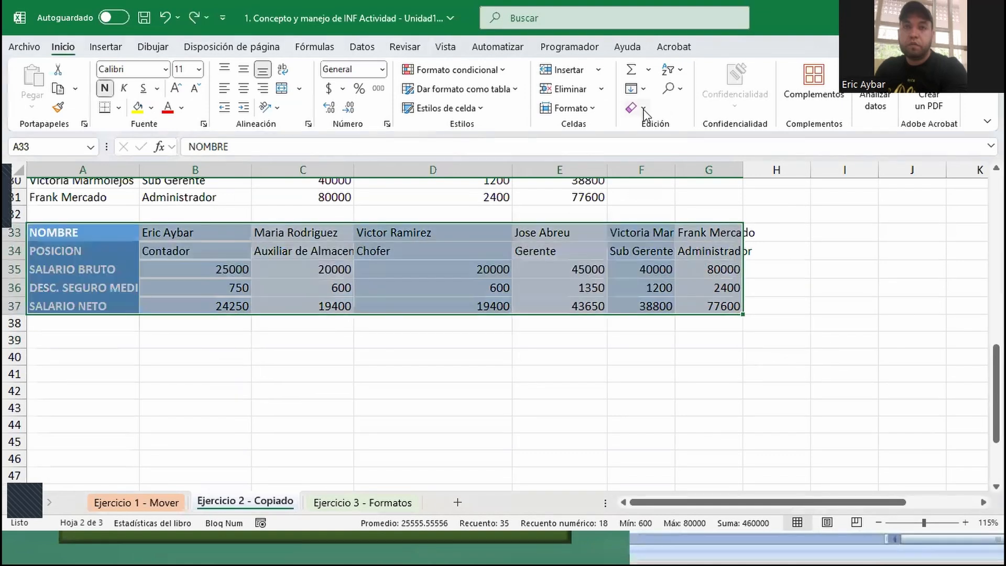
- Try clearing everything, both contents and formats, from the transposed table in A33:G37, and undo it
left_click(643, 108)
left_click(670, 131)
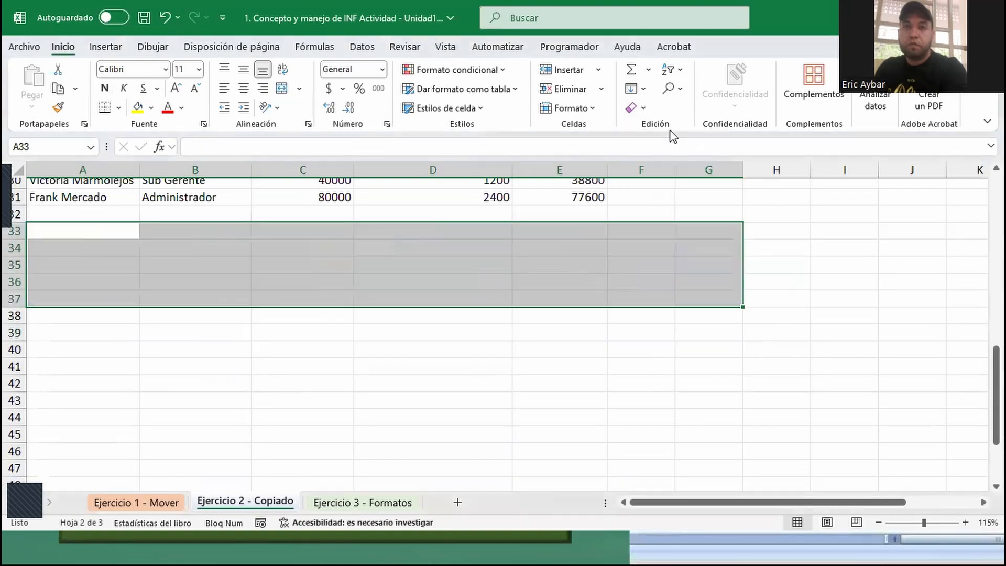
key("ctrl+z")
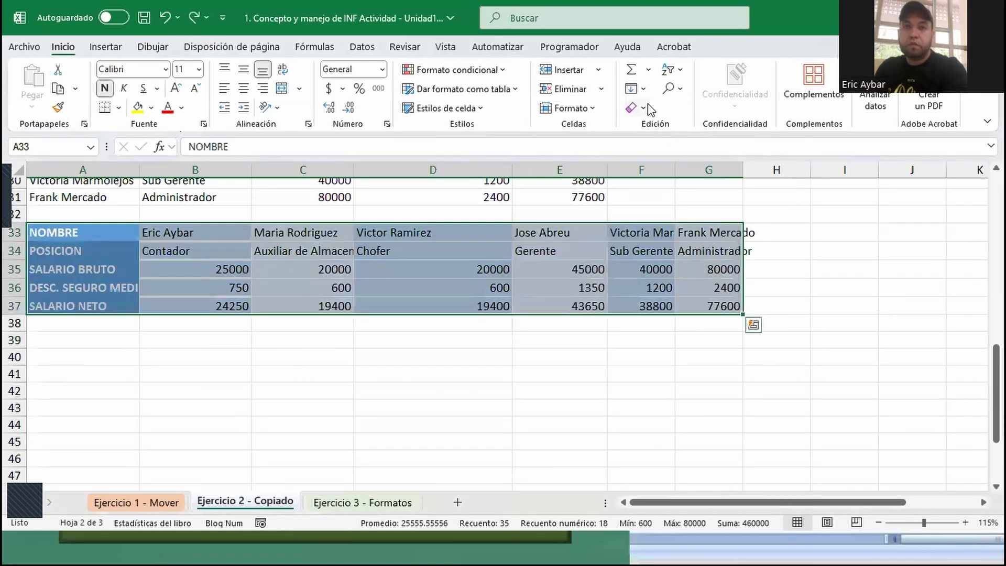
- Clear only the contents of the transposed table in A33:G37, keeping its formatting
left_click(644, 106)
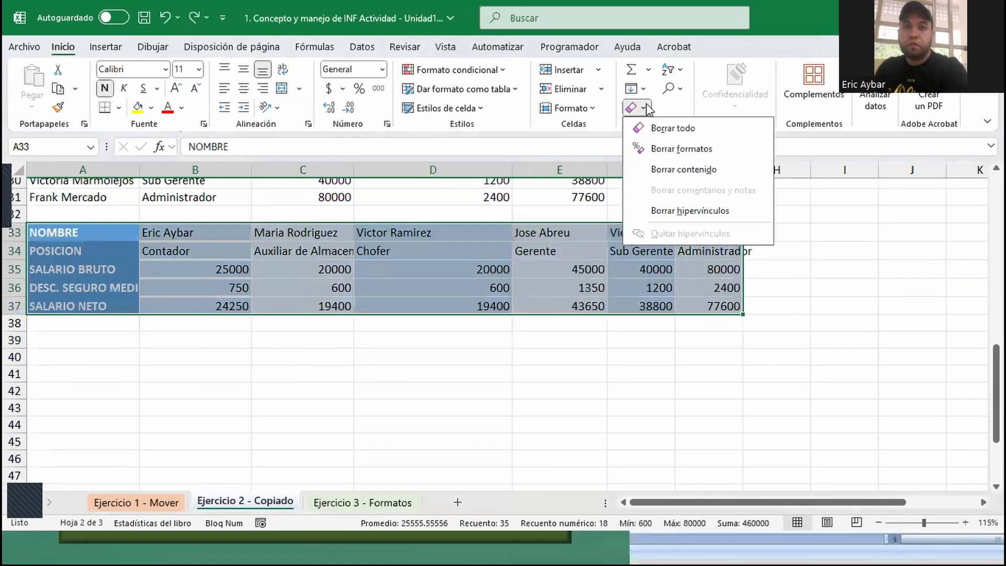
left_click(667, 169)
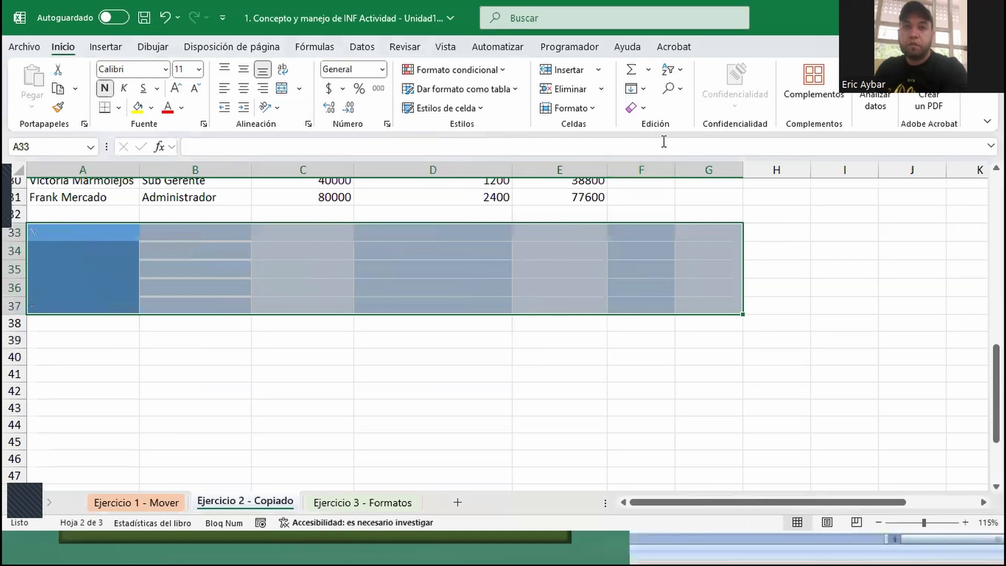
left_click(641, 108)
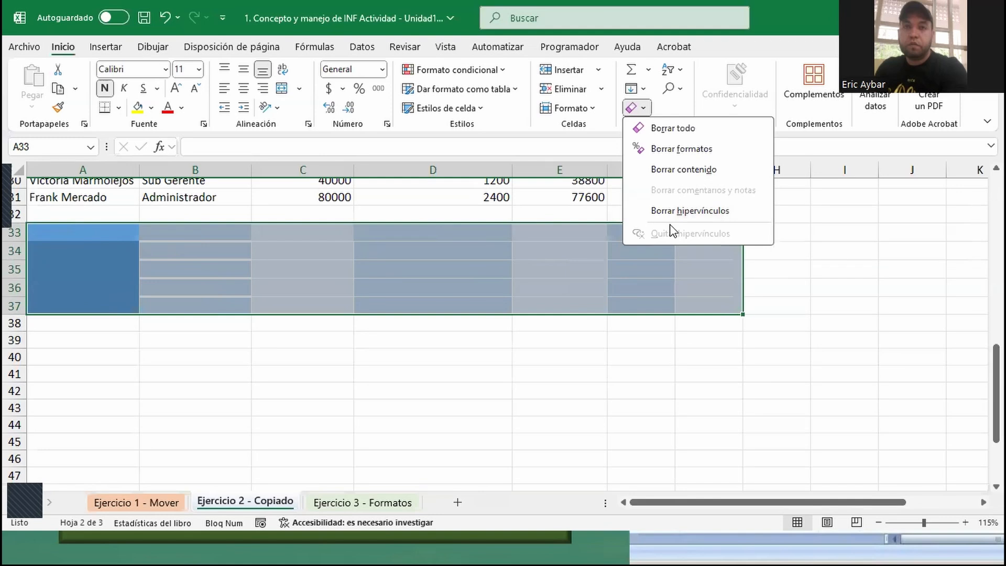
left_click(558, 267)
left_click(367, 340)
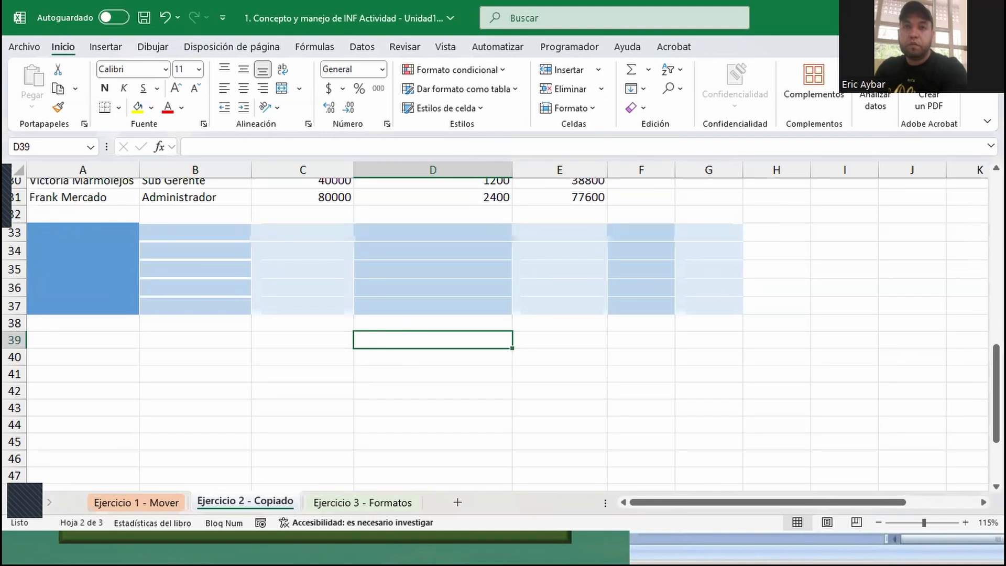
- Examine the net salary formula in cell E31 of the formulas copy
scroll(265, 260, "up", 3)
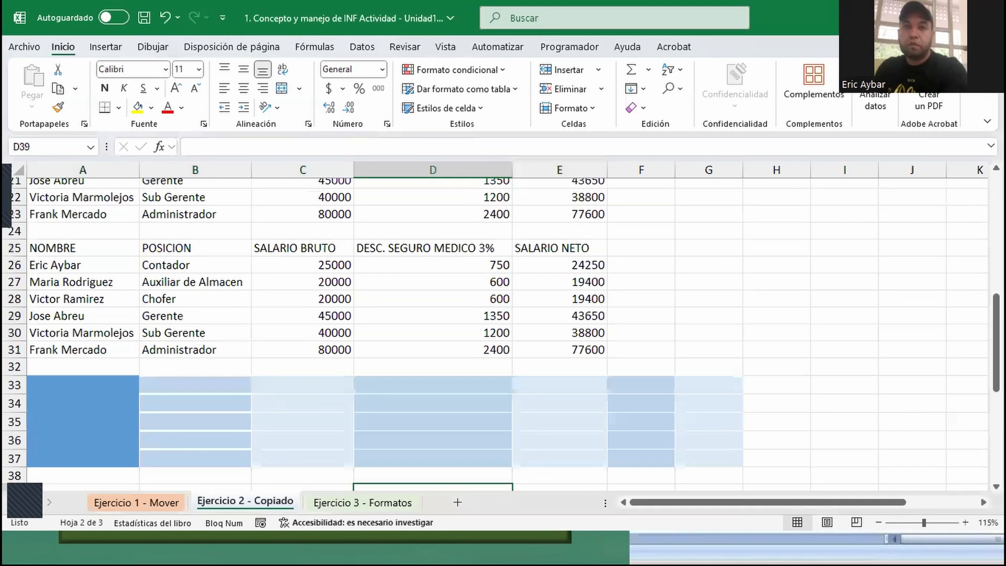
left_click(543, 356)
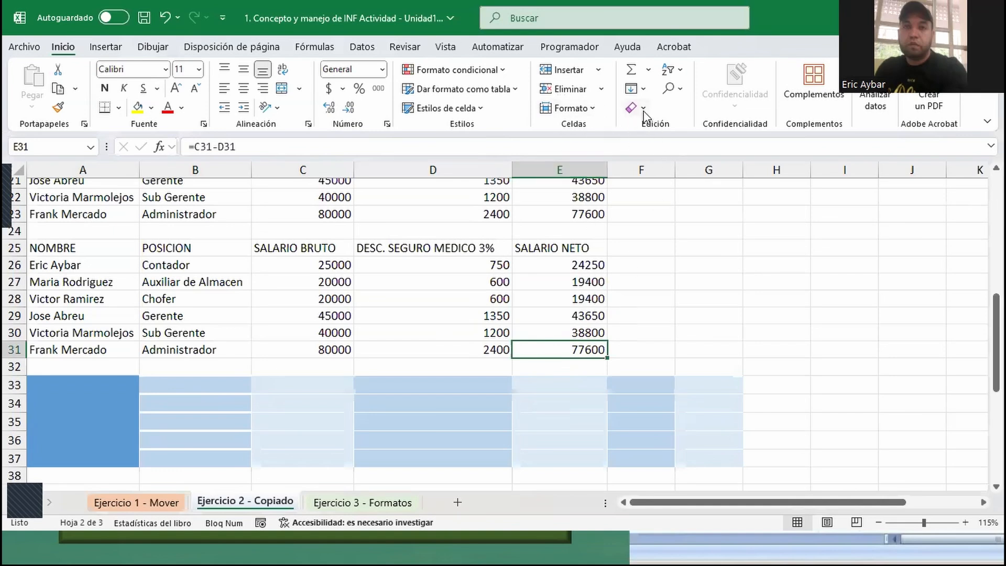
- Examine the options for deleting cell E31, including its entire row or entire column, and leave without deleting
right_click(557, 350)
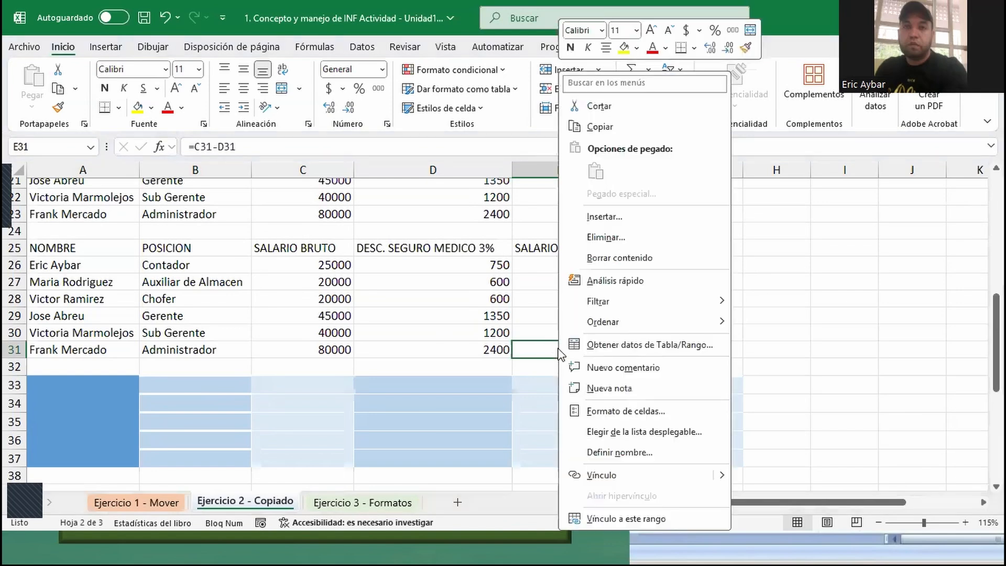
left_click(625, 236)
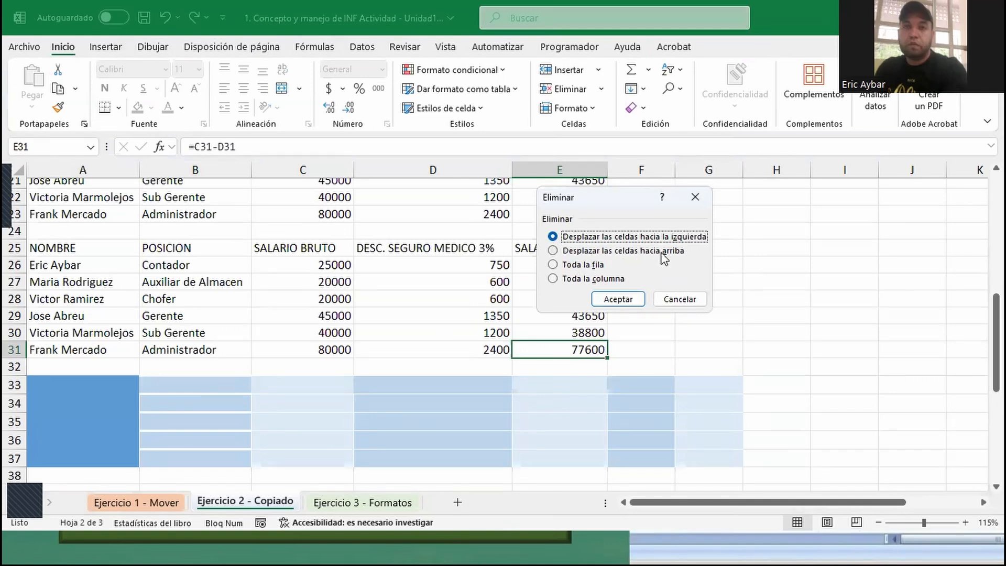
left_click(557, 266)
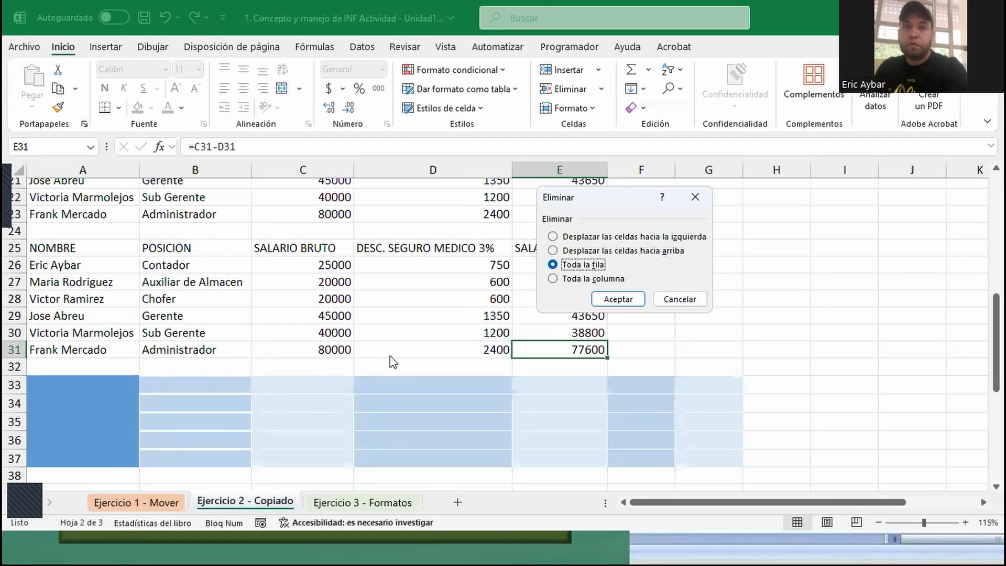
left_click(598, 279)
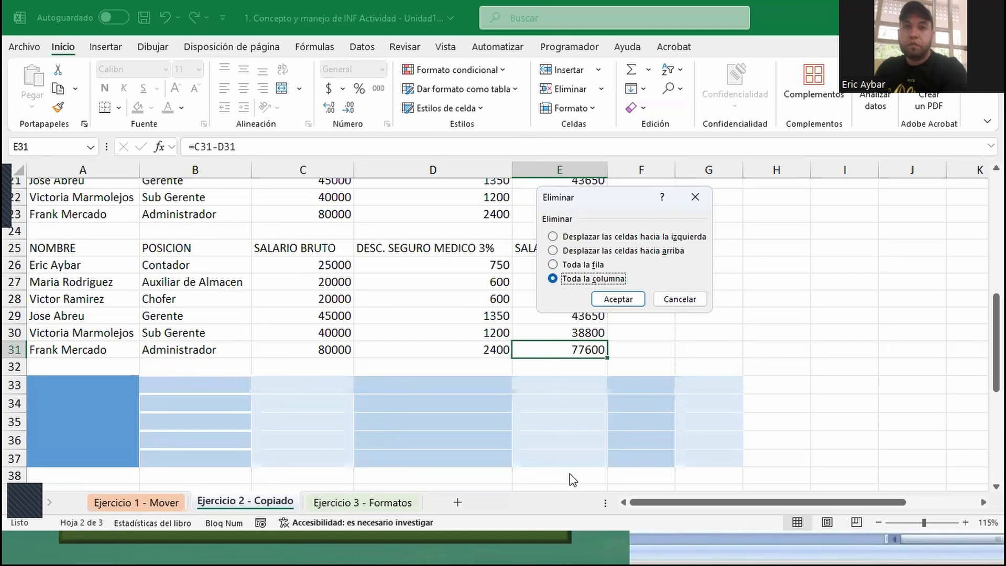
left_click(673, 306)
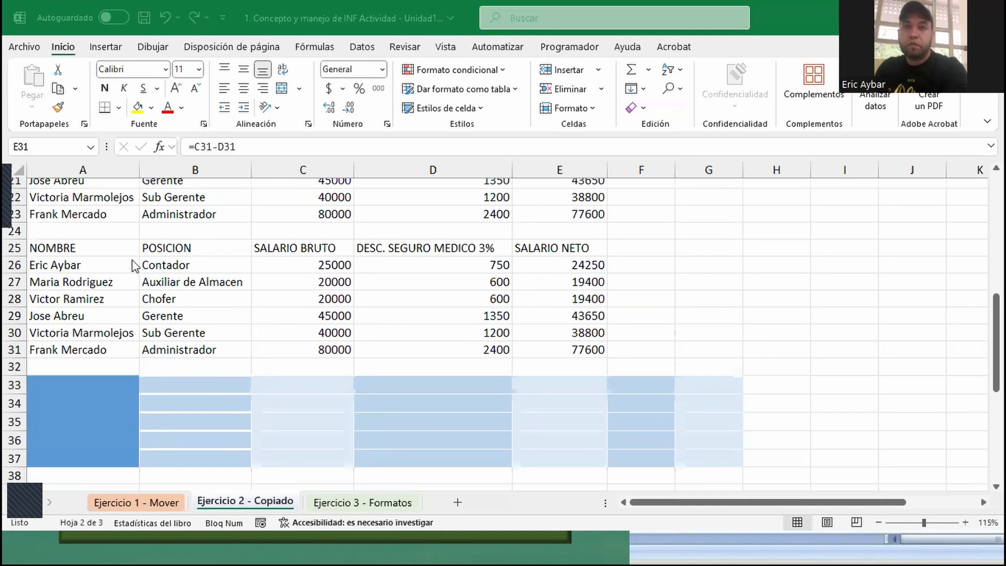
- Undo the copy and clear exercises in the activity workbook and the recent Libro1 entries, and close Libro1 without saving
left_click(162, 21)
left_click(162, 21)
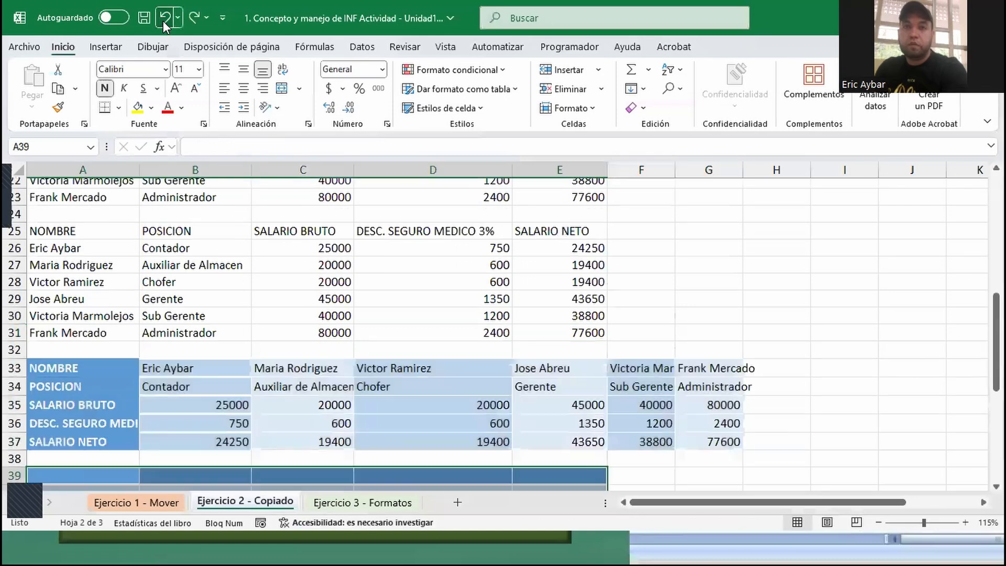
left_click(162, 21)
left_click(163, 21)
left_click(163, 21)
left_click(162, 21)
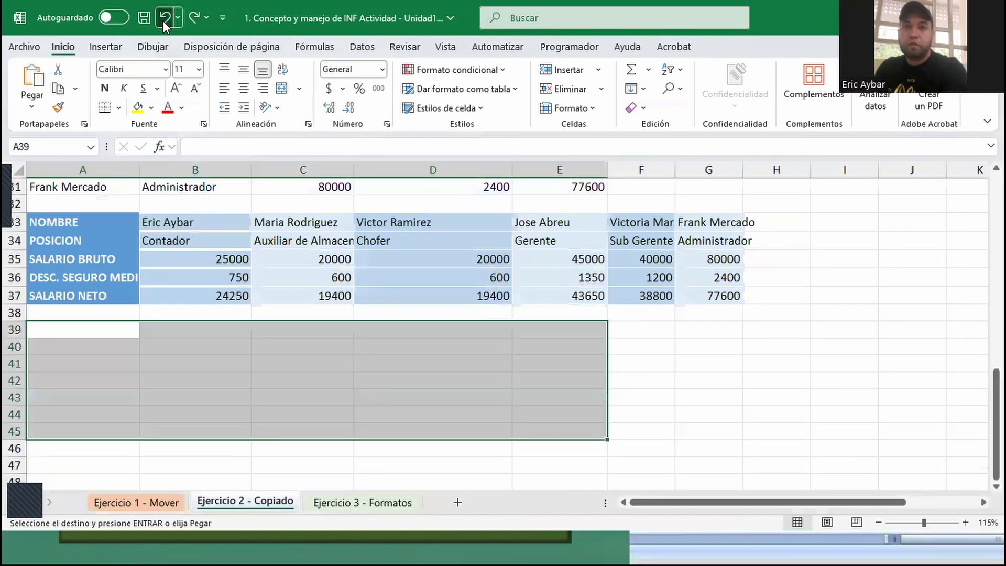
left_click(162, 21)
left_click(162, 21)
left_click(163, 21)
left_click(163, 21)
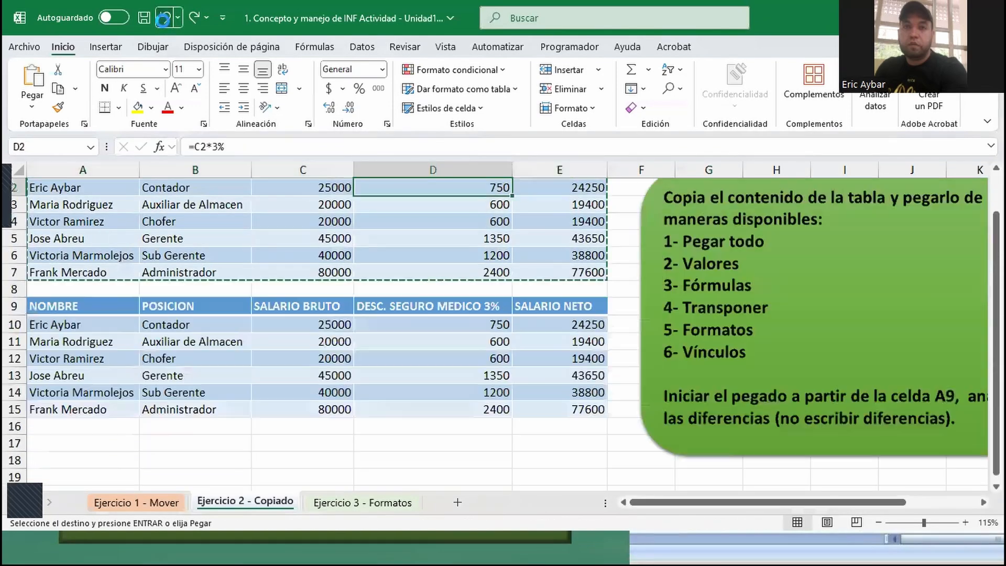
left_click(163, 21)
left_click(162, 21)
left_click(162, 21)
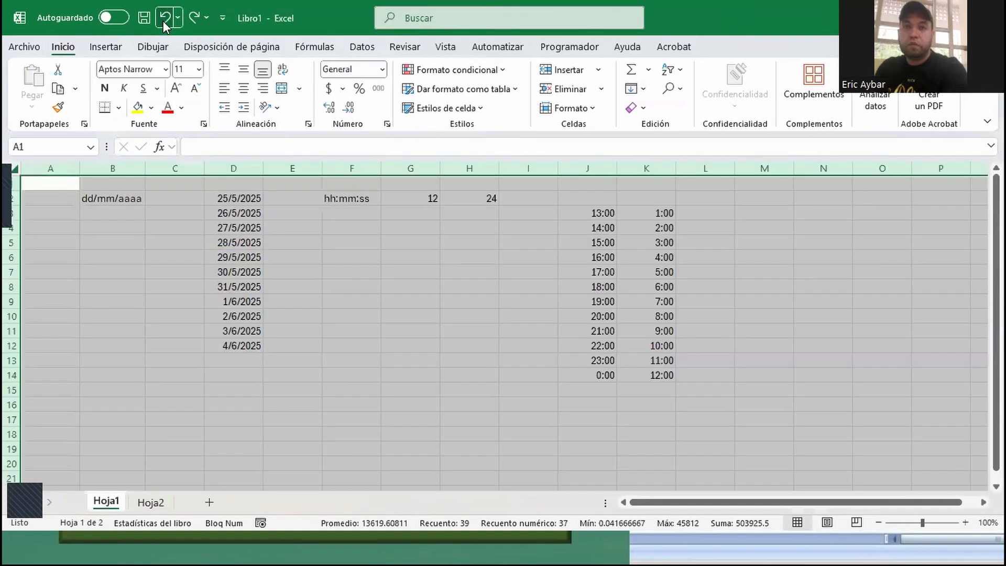
left_click(162, 21)
left_click(162, 20)
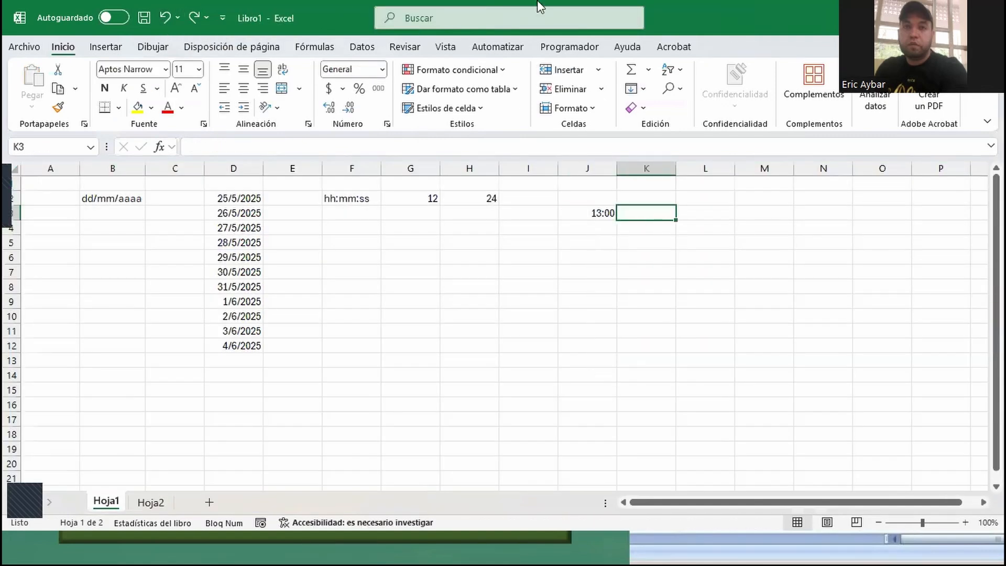
left_click(988, 17)
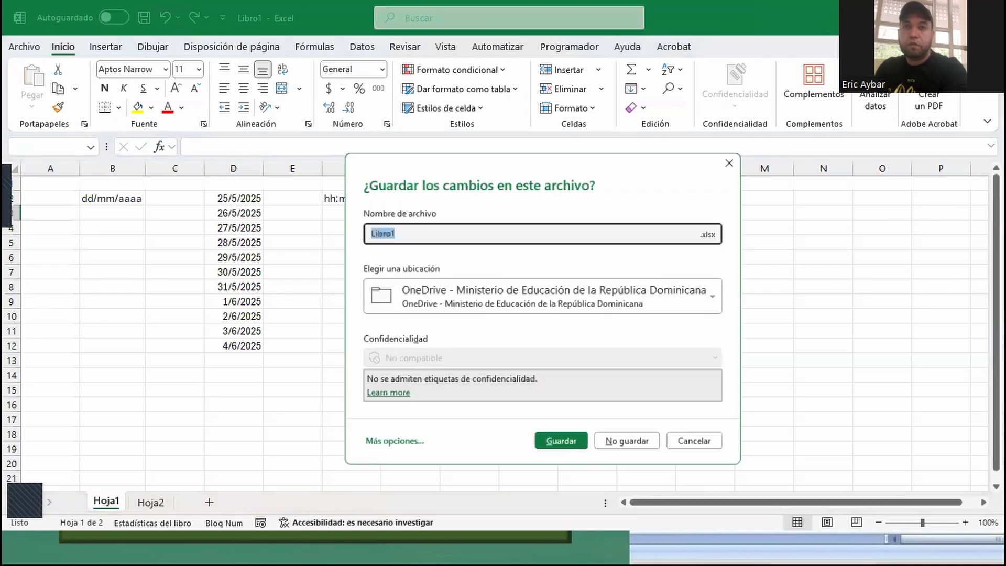
left_click(655, 445)
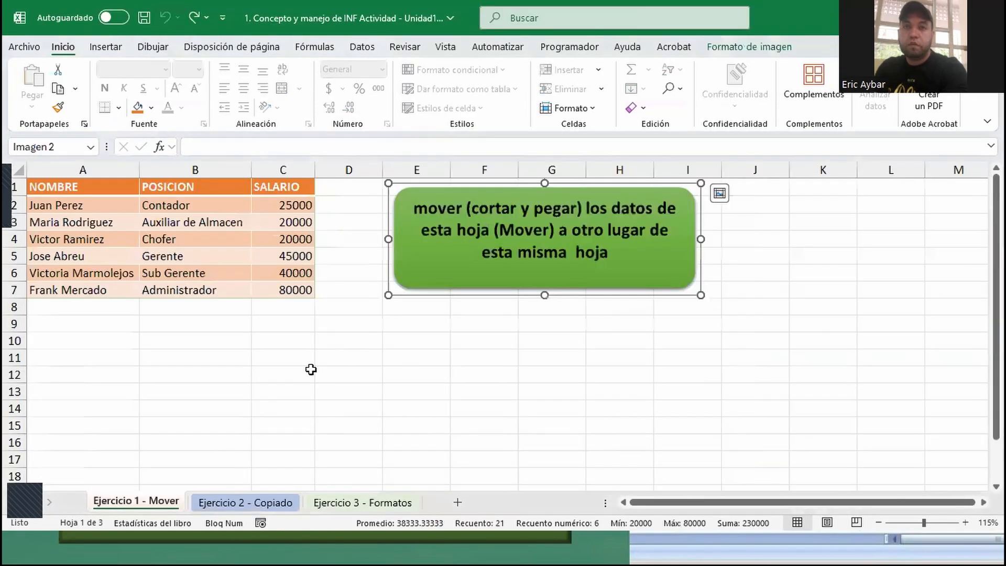
- On the Ejercicio 3 - Formatos sheet, set the company title in A2 to the ADLaM Display font, size 18
left_click(247, 505)
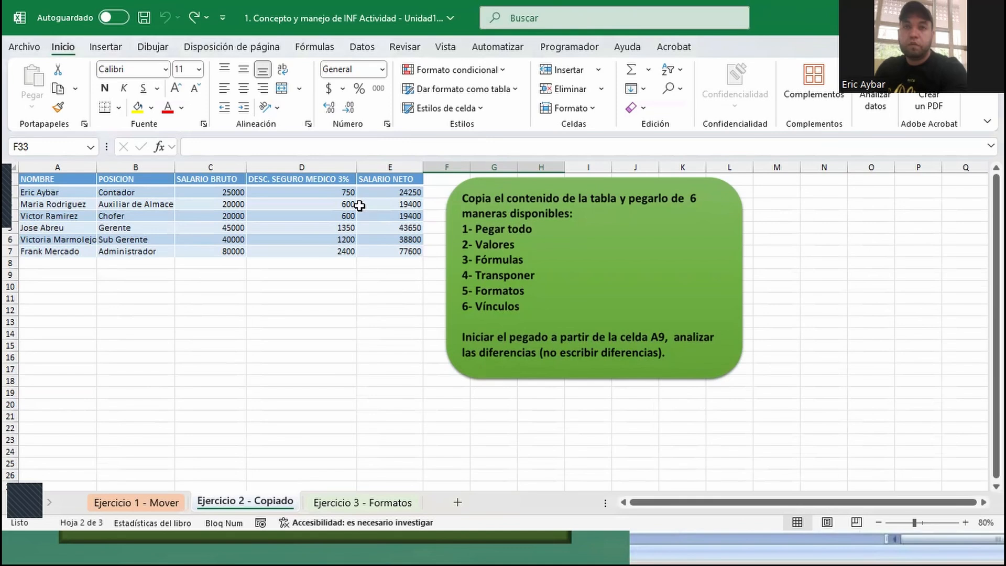
left_click(346, 502)
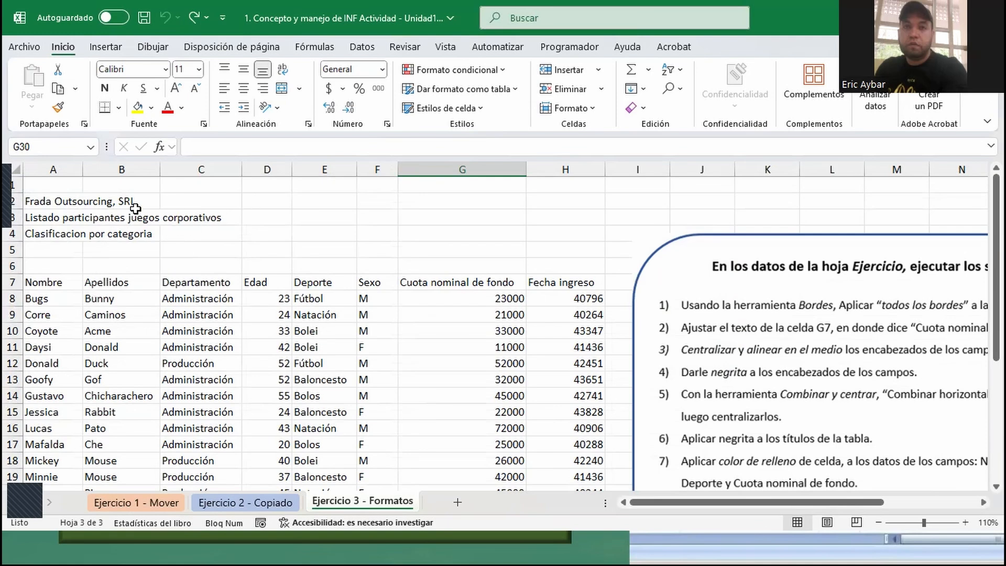
left_click(68, 201)
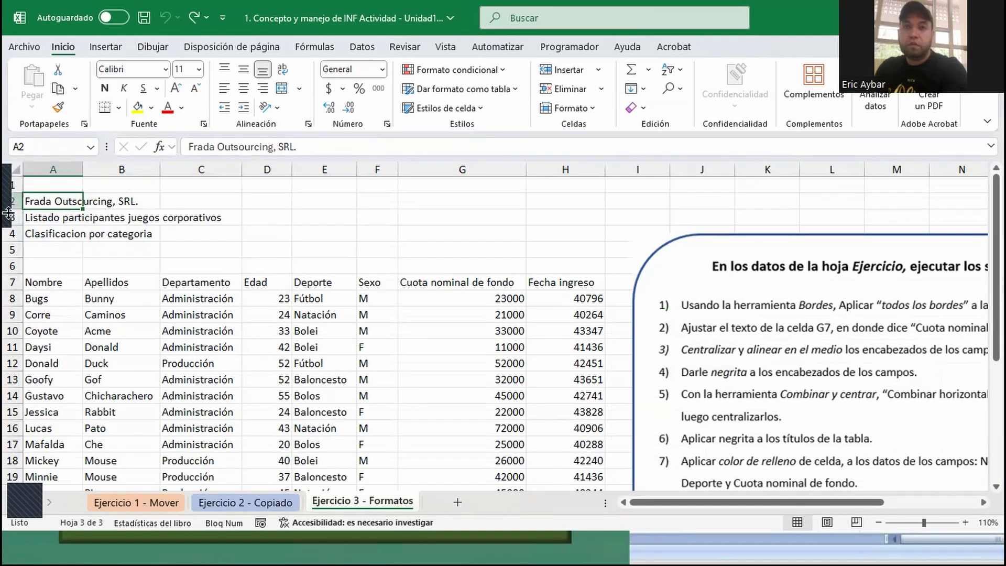
left_click(165, 69)
left_click(155, 213)
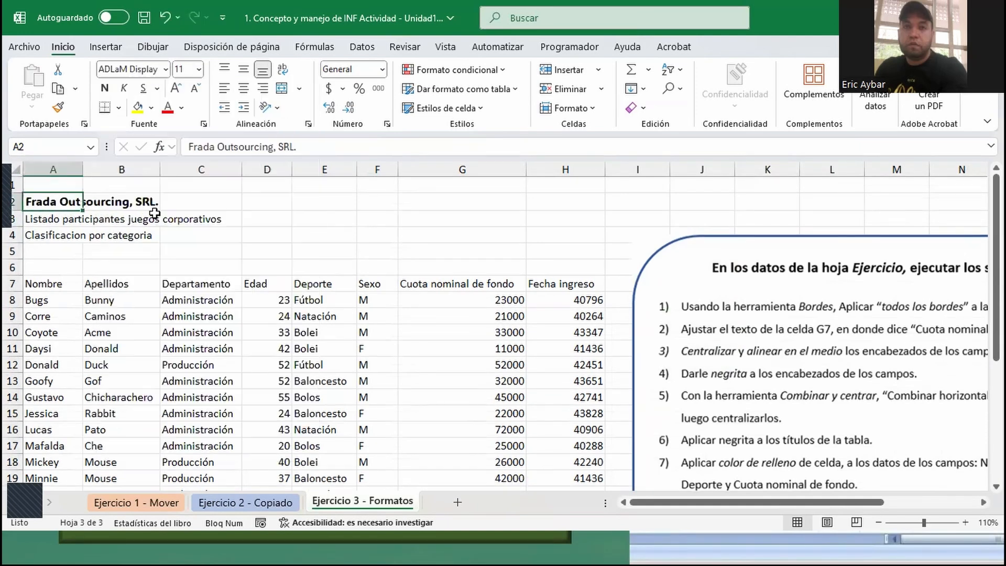
left_click(200, 70)
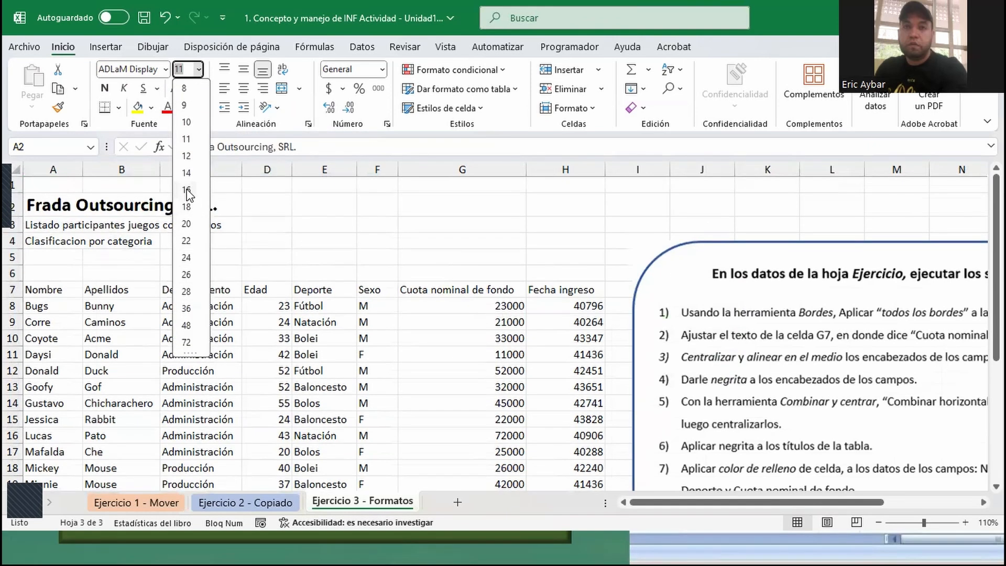
left_click(187, 207)
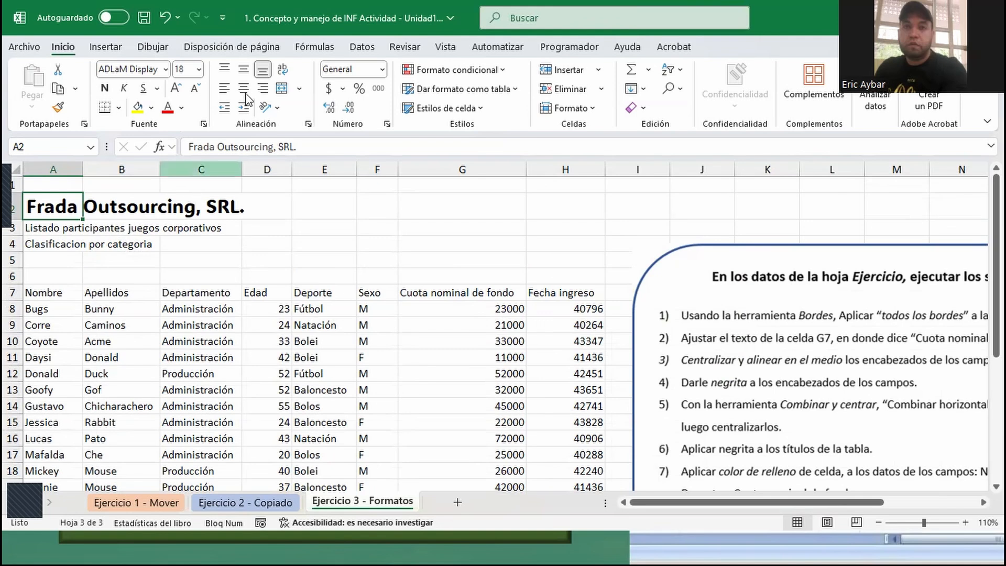
- Apply bold, italic and underline to the company title in A2
left_click(105, 90)
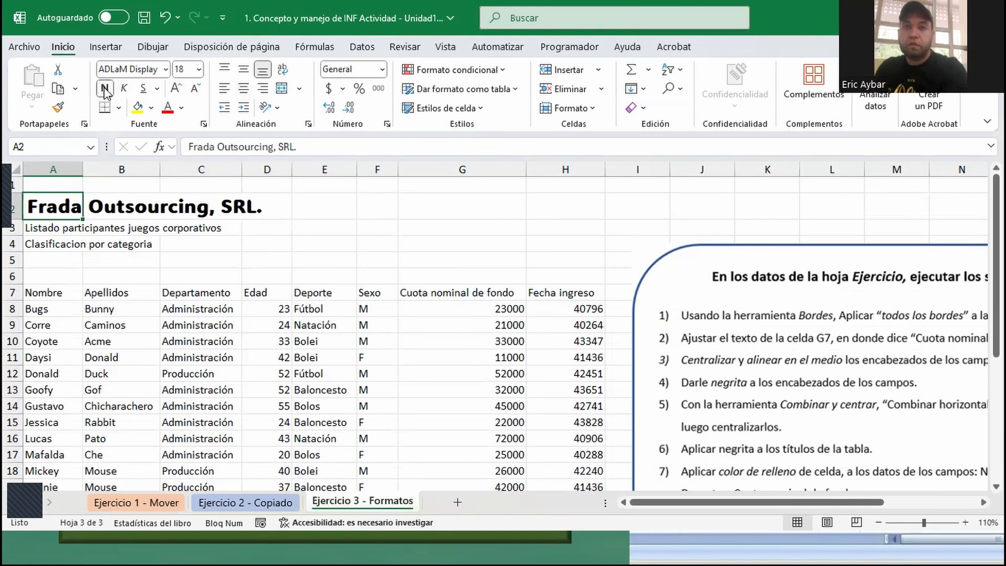
left_click(124, 88)
left_click(143, 90)
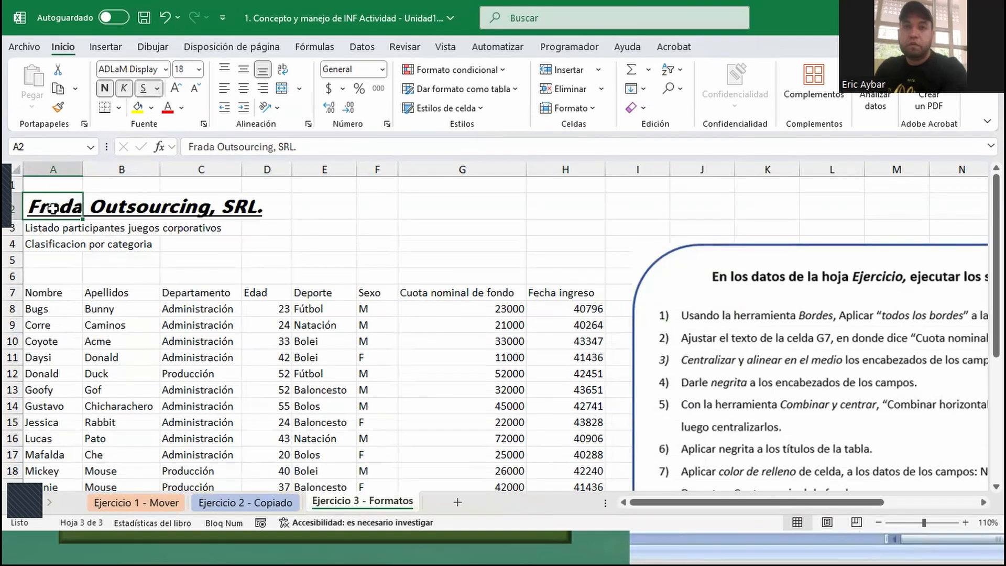
- Merge and center the company title across A2:H2, the full width of the participants table
left_click_drag(38, 206, 546, 217)
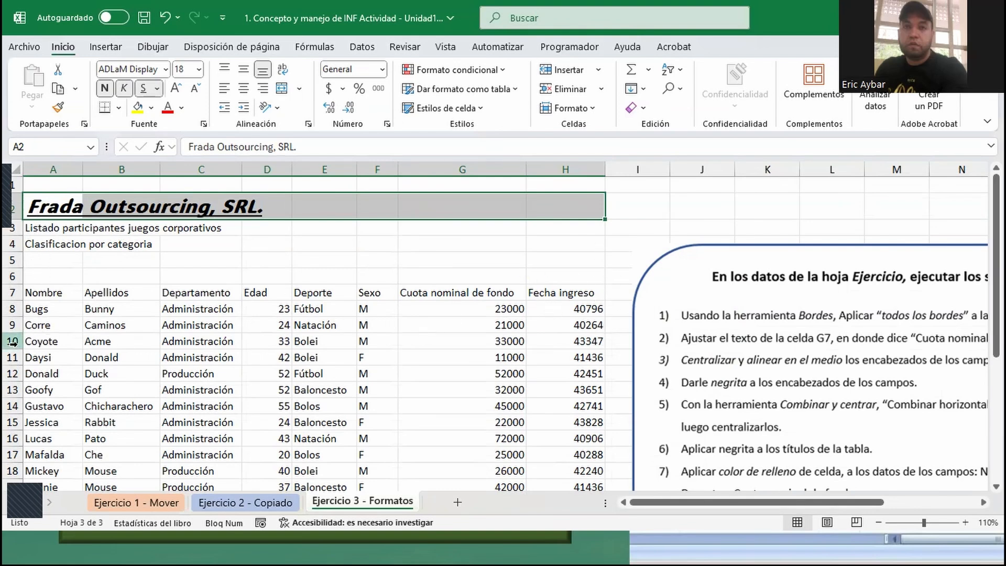
left_click(44, 202)
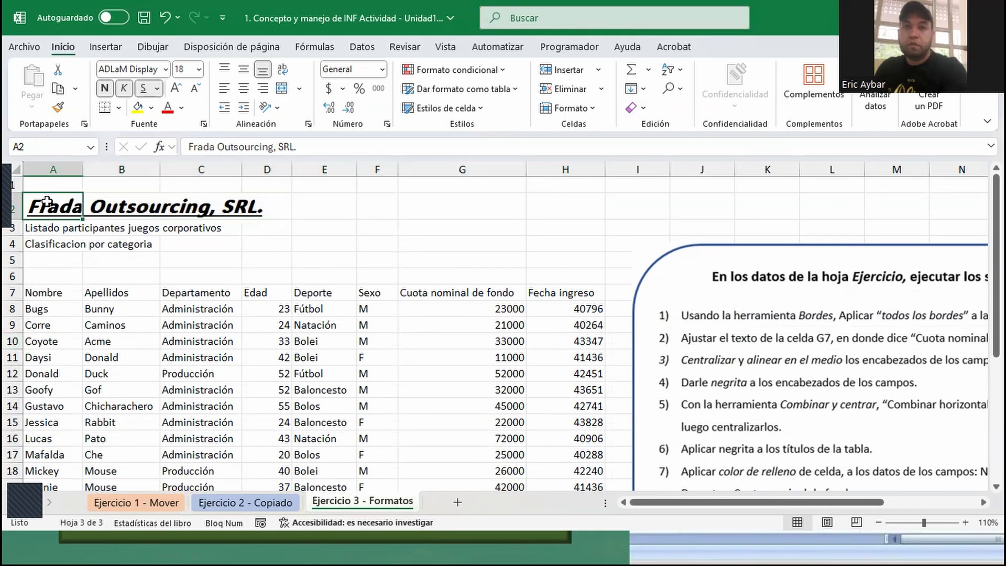
left_click_drag(119, 205, 543, 213)
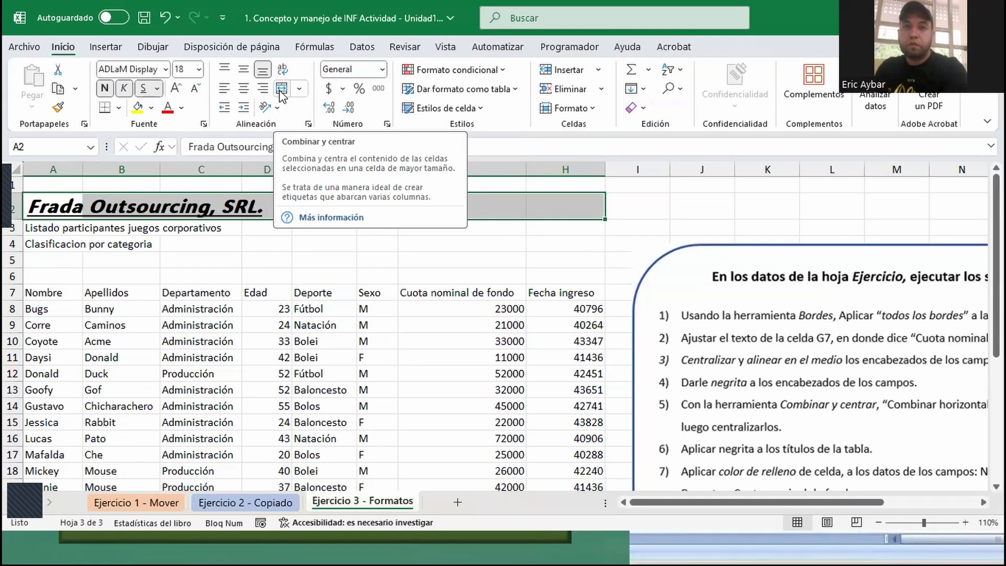
left_click(281, 89)
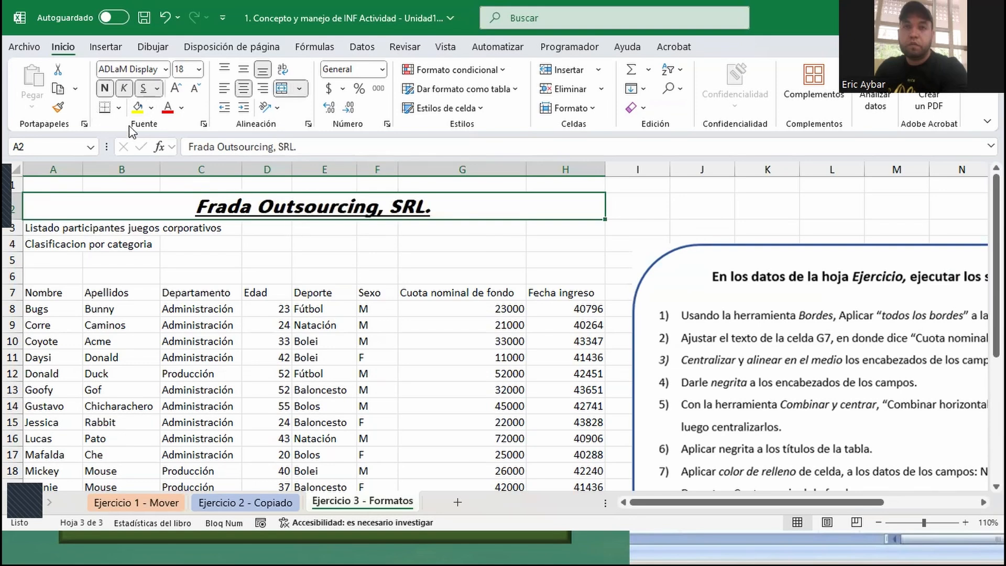
- Apply all borders to the merged company title cell in row 2
left_click(119, 107)
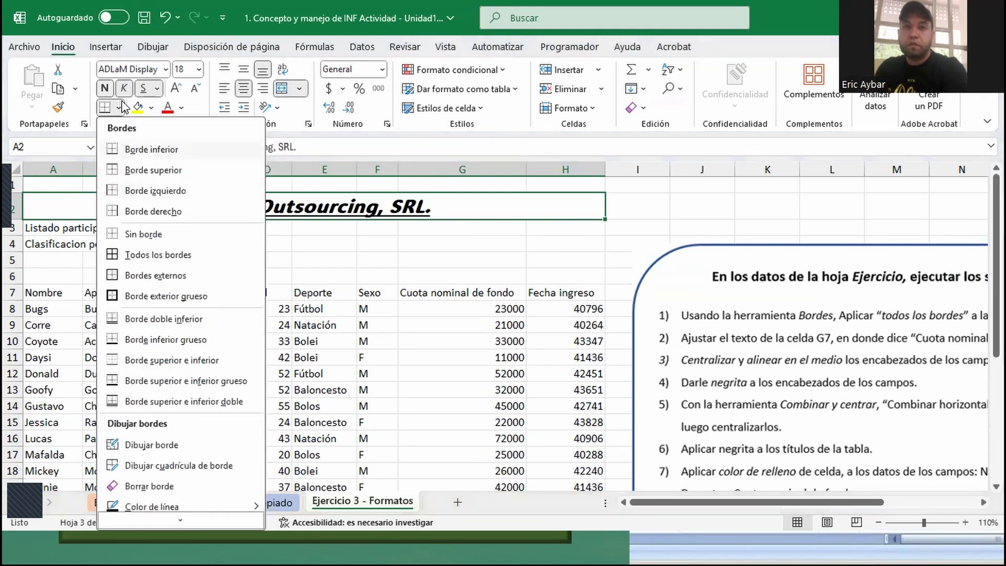
left_click(141, 104)
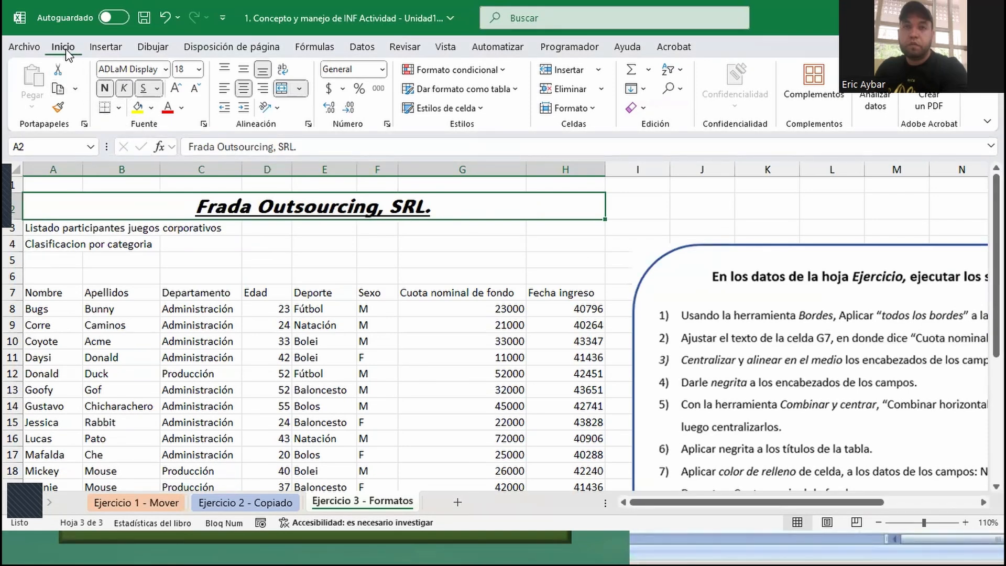
key("ctrl")
key("ctrl")
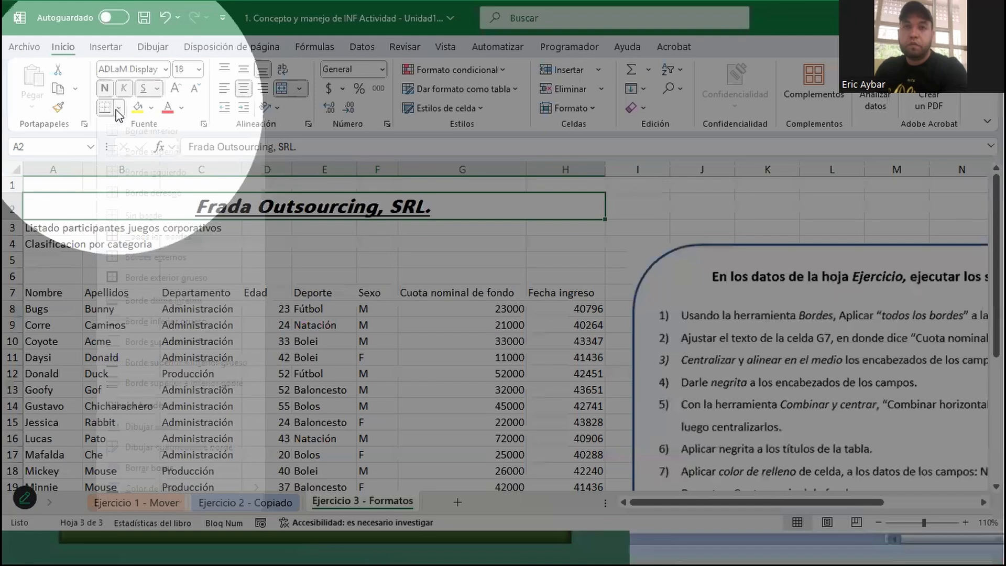
left_click(118, 108)
left_click(119, 108)
left_click(118, 108)
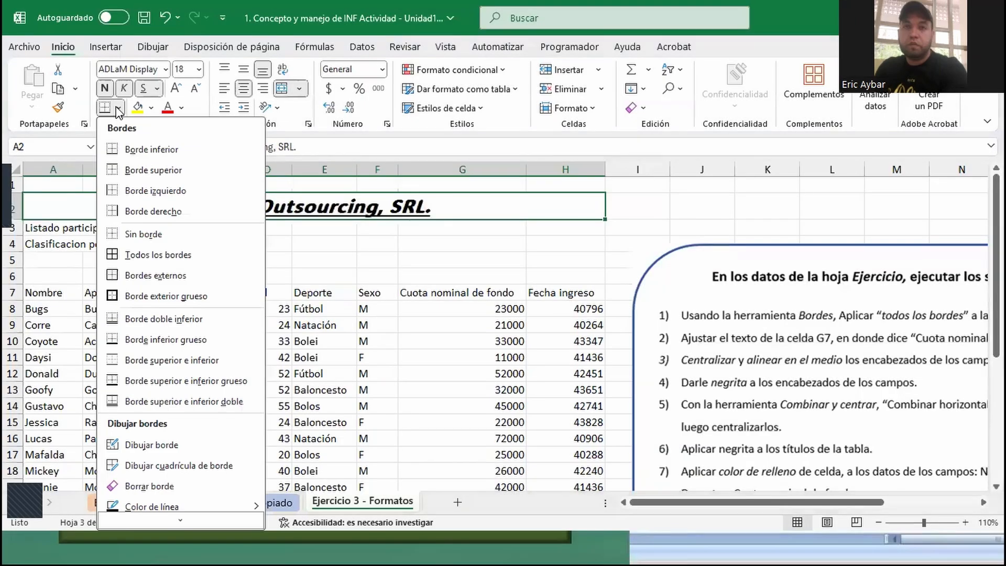
left_click(129, 258)
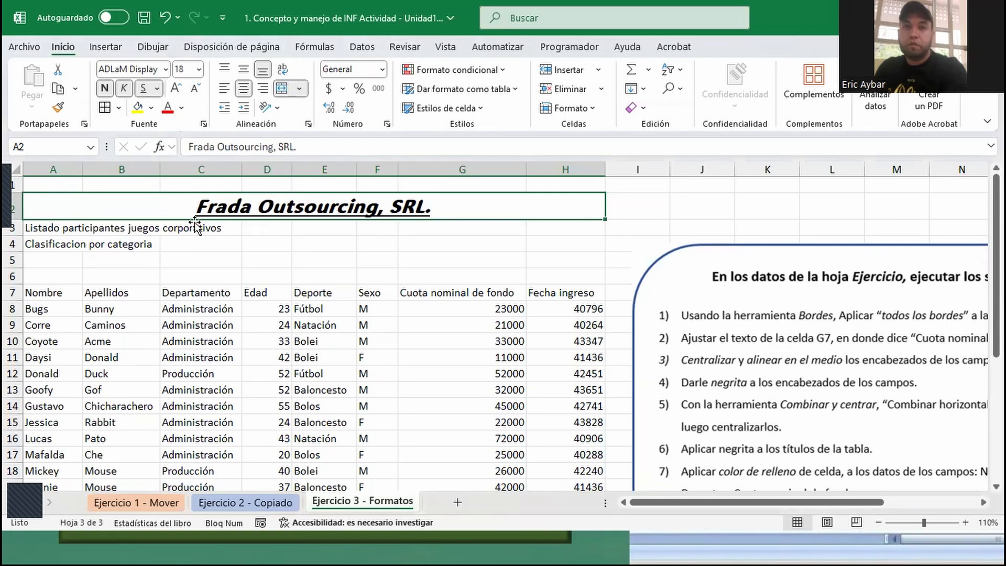
- Fill the merged title cell with the lightest orange theme shade and set its font color to theme orange
left_click(151, 108)
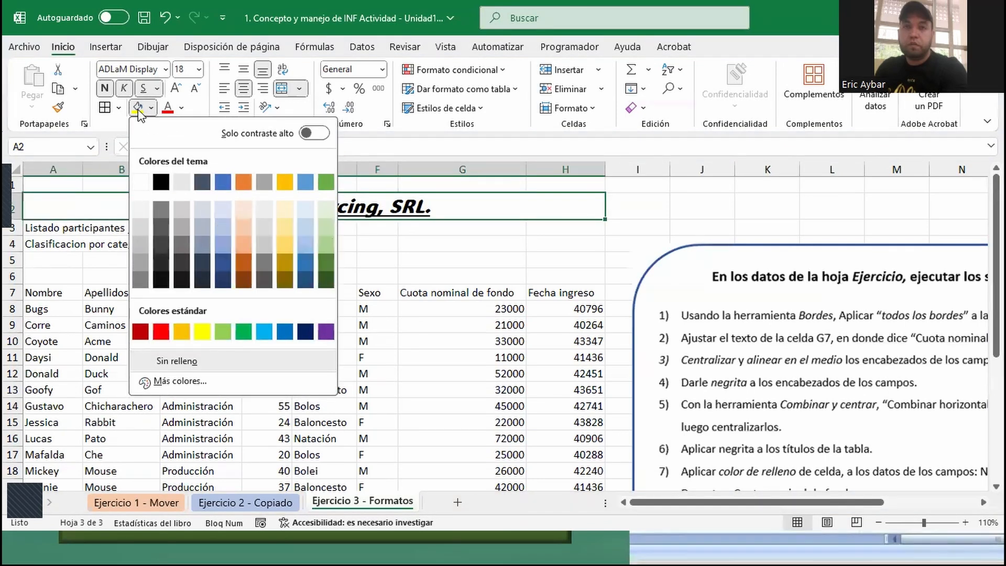
left_click(242, 211)
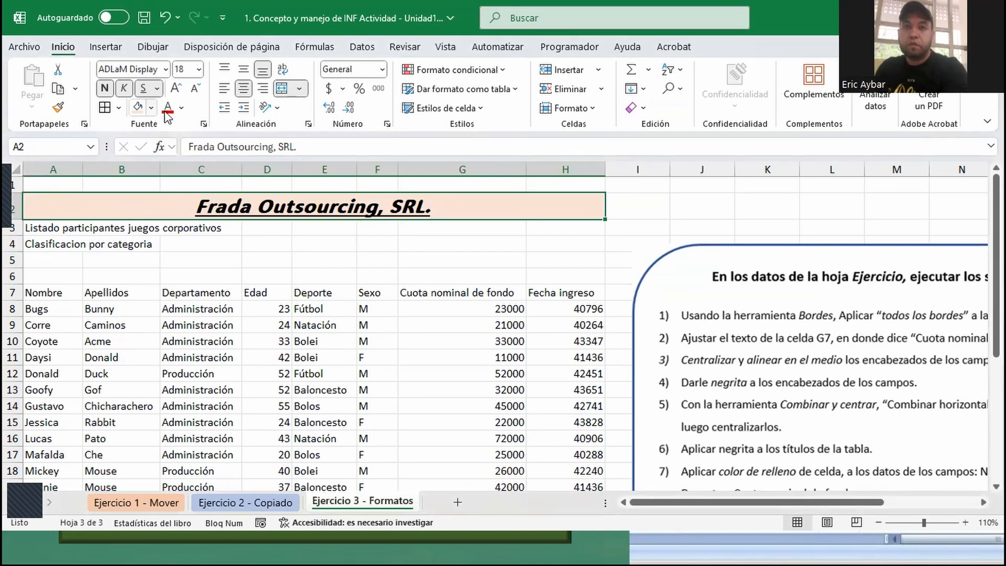
left_click(184, 108)
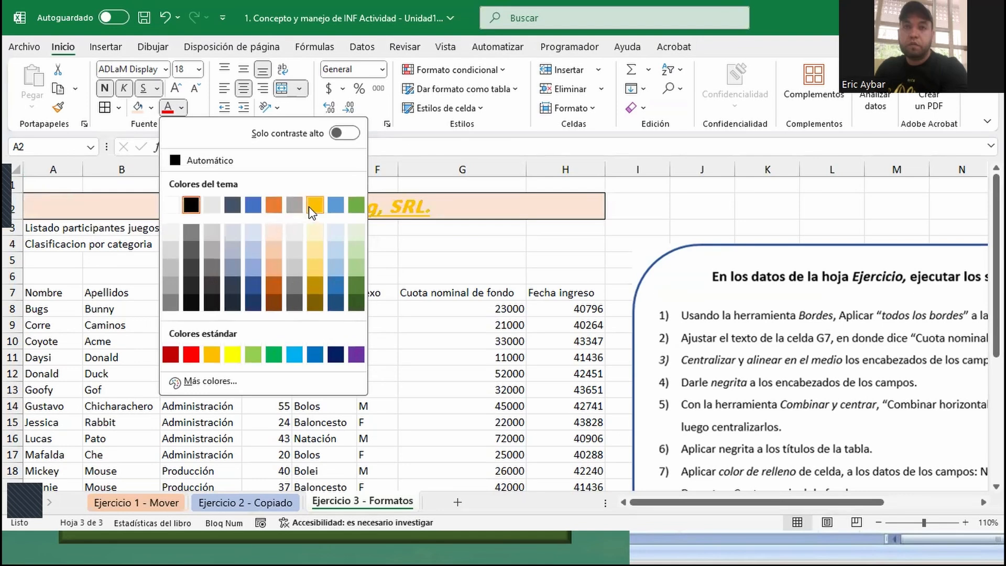
left_click(273, 205)
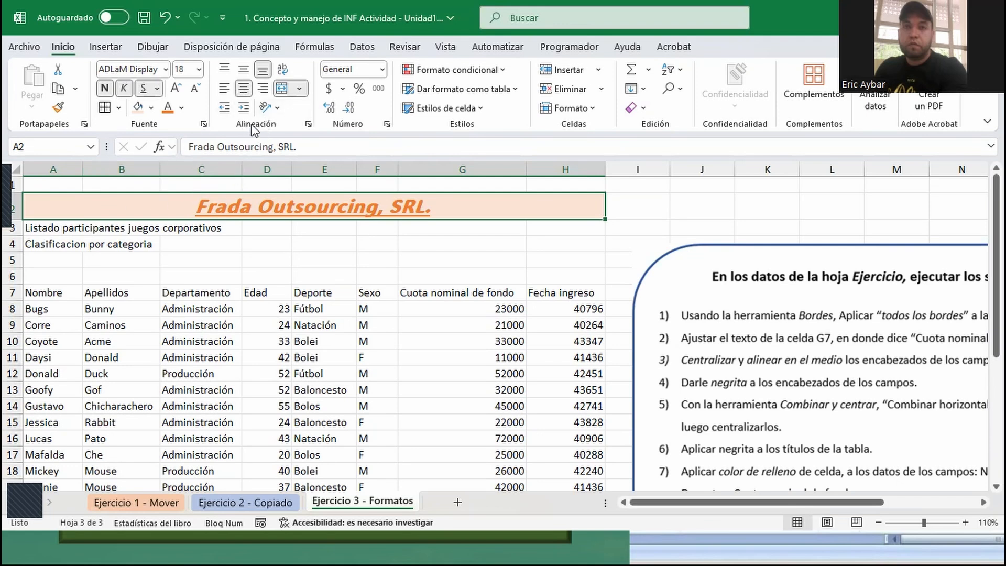
- Increase the height of row 2 to more than double so the title cell has vertical room
key("ctrl")
key("ctrl")
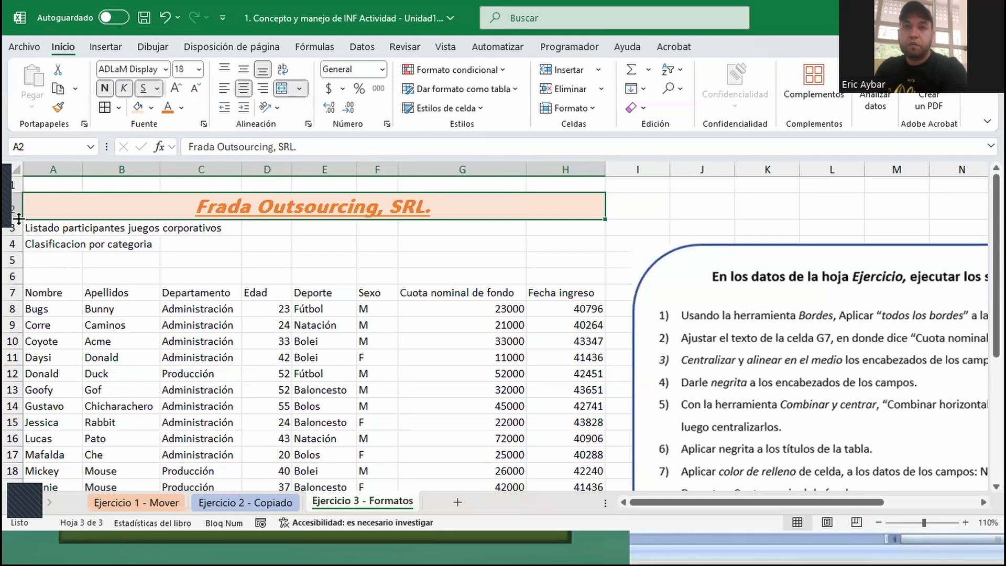
left_click_drag(19, 219, 17, 268)
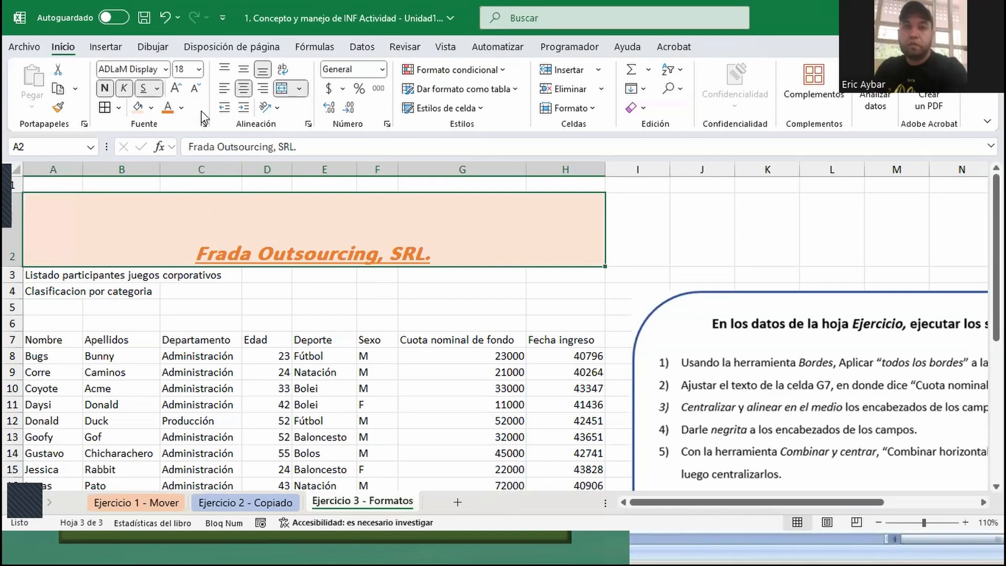
- Try the top, middle and bottom vertical alignments and the left, center and right horizontal alignments on the merged company title
left_click(224, 70)
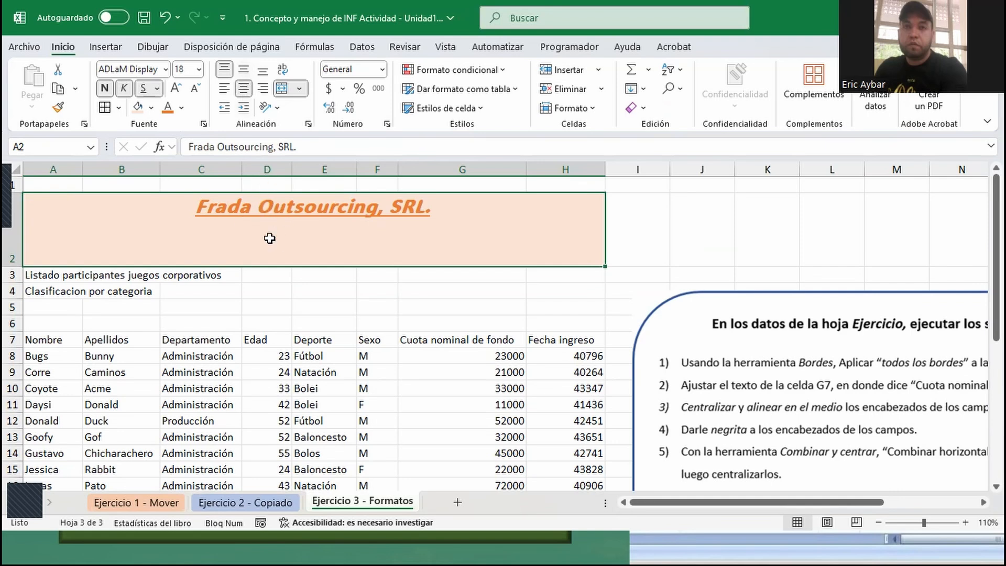
left_click(244, 69)
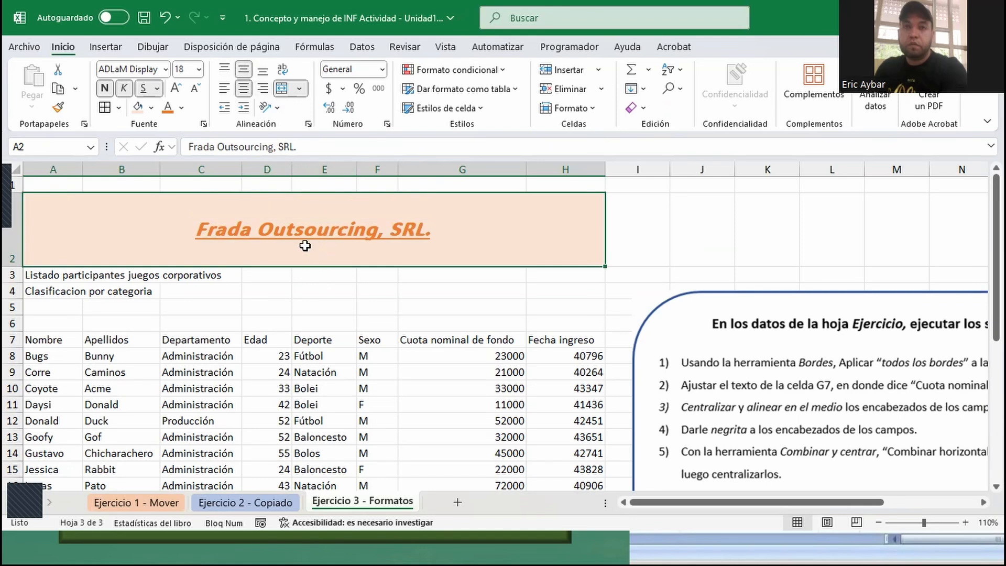
left_click(264, 70)
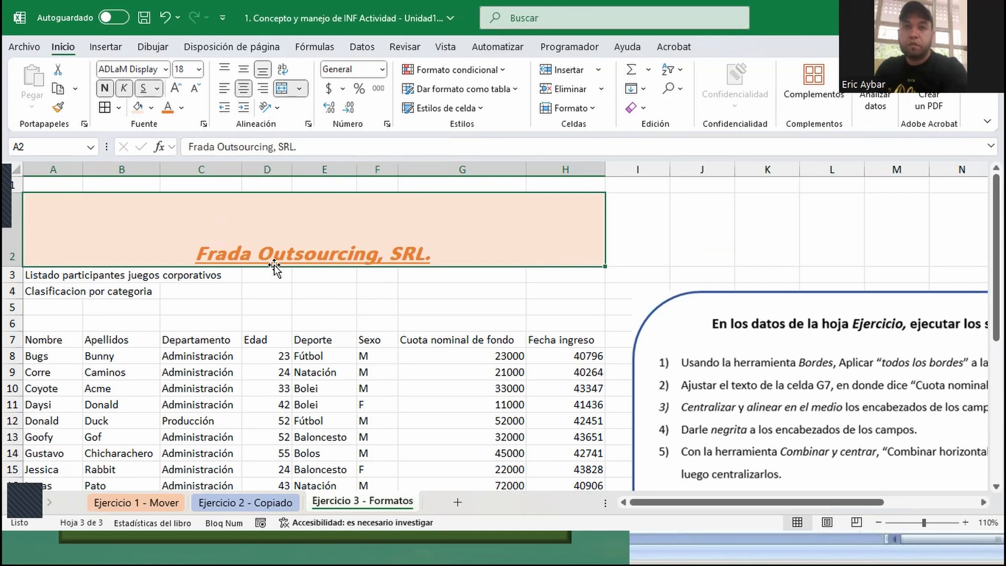
left_click(224, 93)
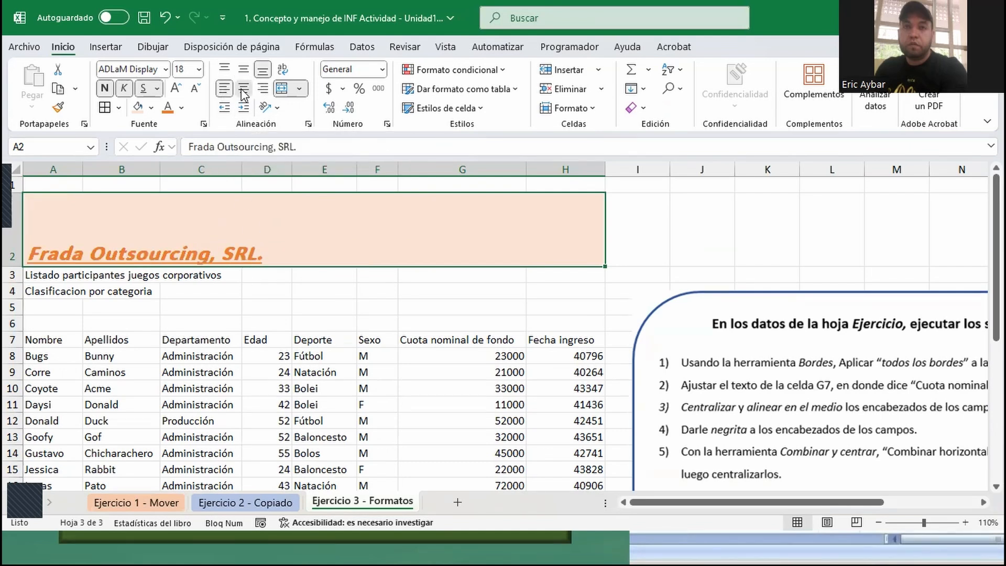
left_click(243, 88)
left_click(264, 88)
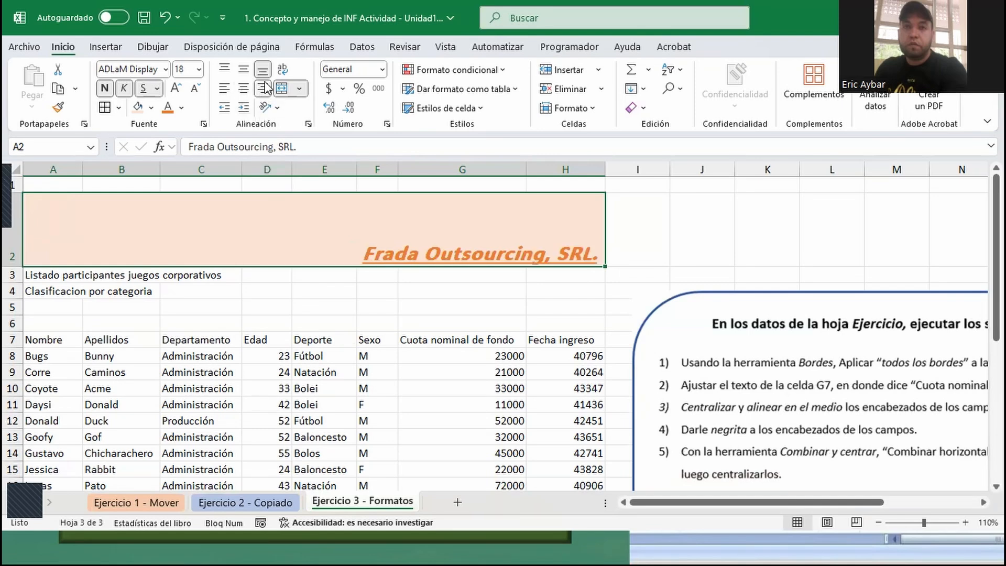
left_click(226, 88)
left_click(226, 70)
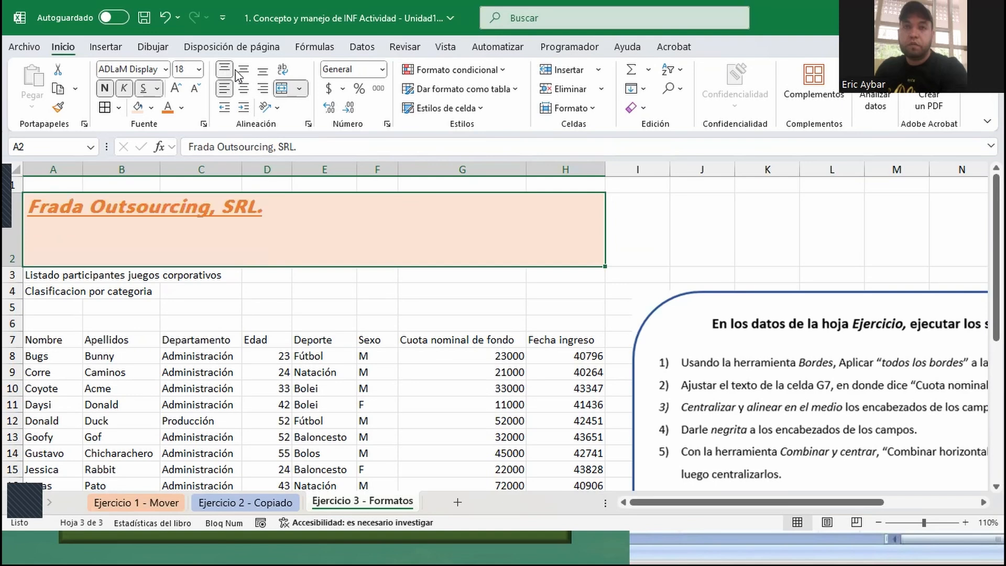
- Align the company title in the middle and center it, and reduce the height of row 2 to fit one line of text
left_click(244, 71)
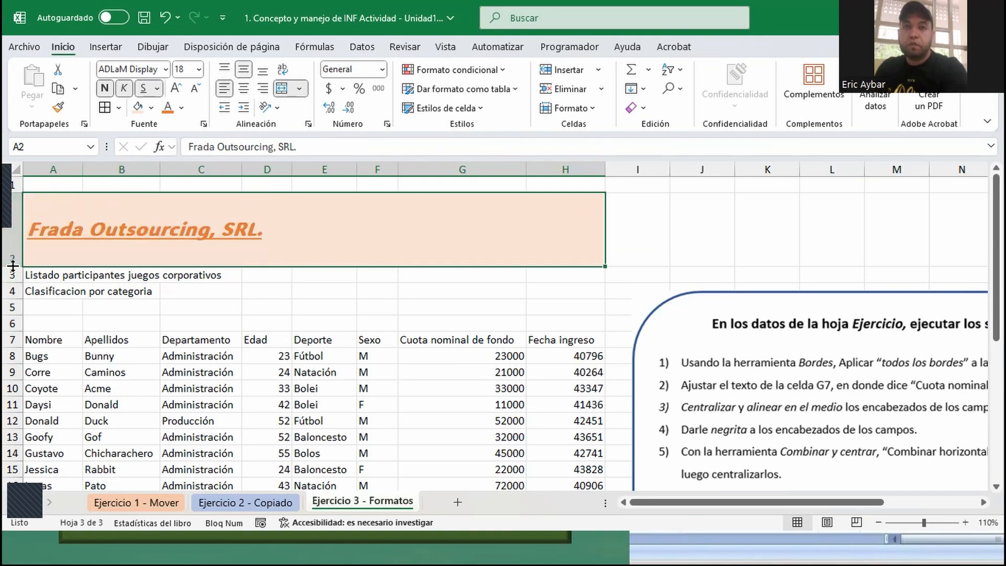
left_click_drag(13, 265, 12, 219)
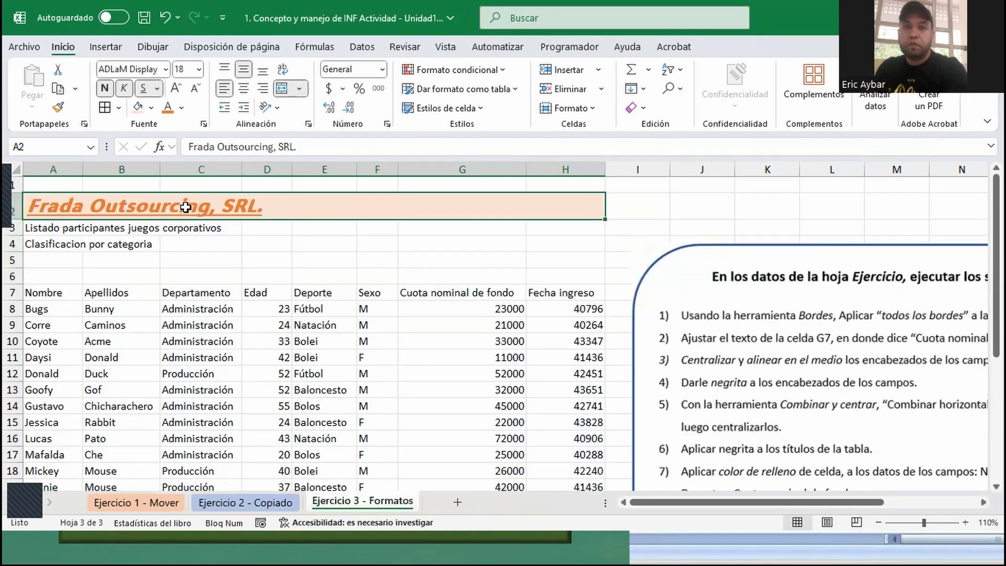
left_click(244, 95)
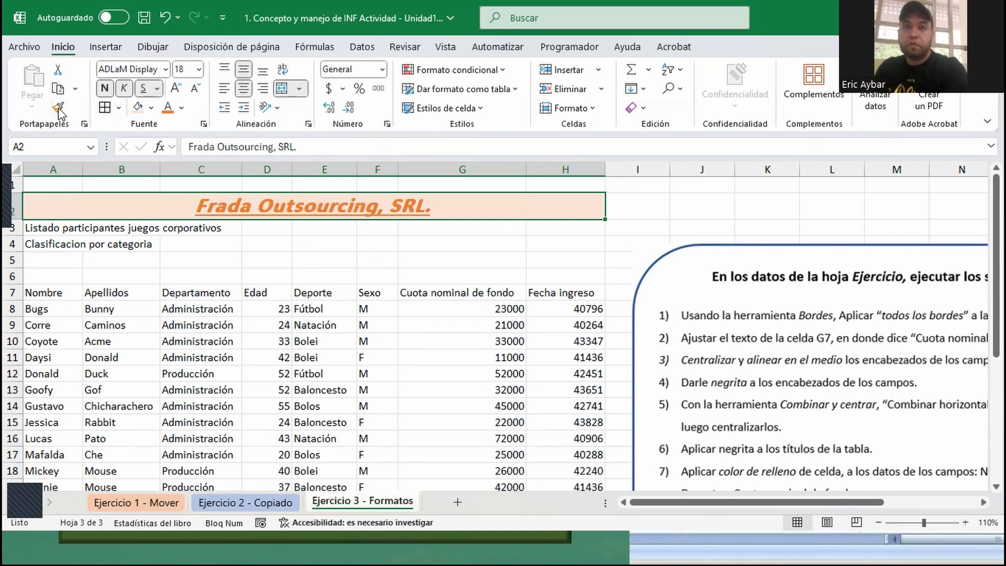
left_click(41, 229)
left_click(42, 243)
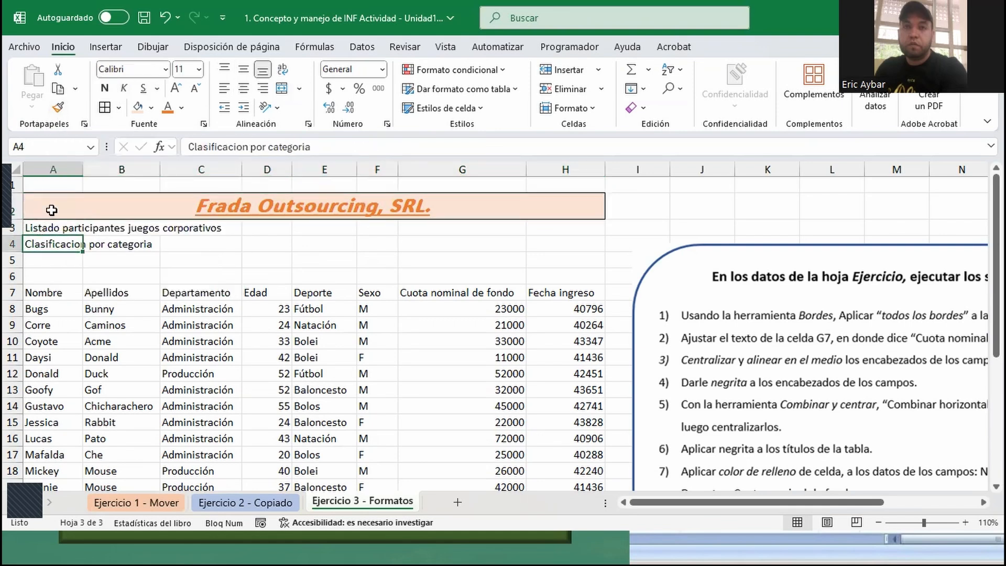
left_click(56, 108)
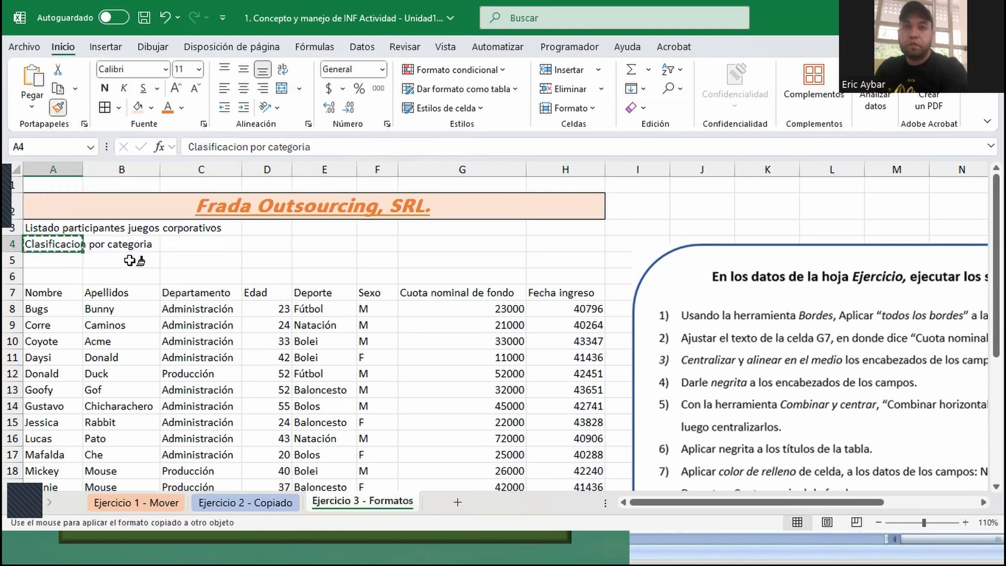
- Copy the company title's format from A2 to the subtitles in A3 and A4 with the Format Painter
left_click(146, 216)
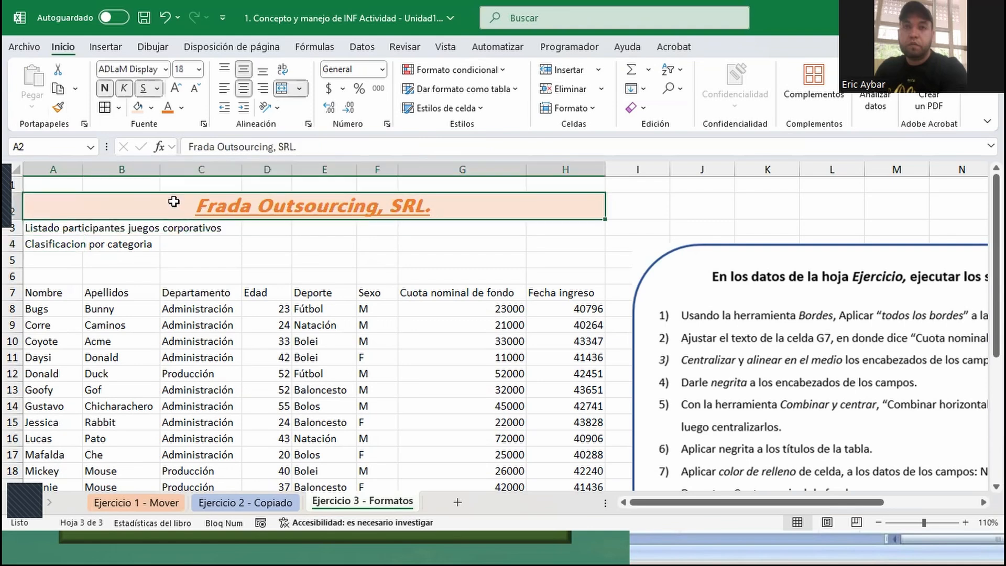
left_click(56, 108)
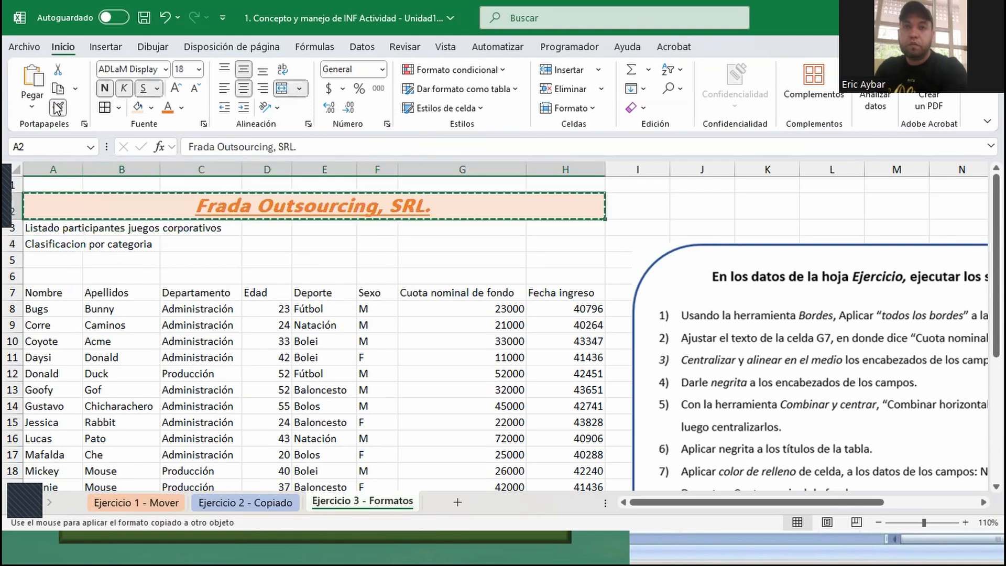
left_click(55, 226)
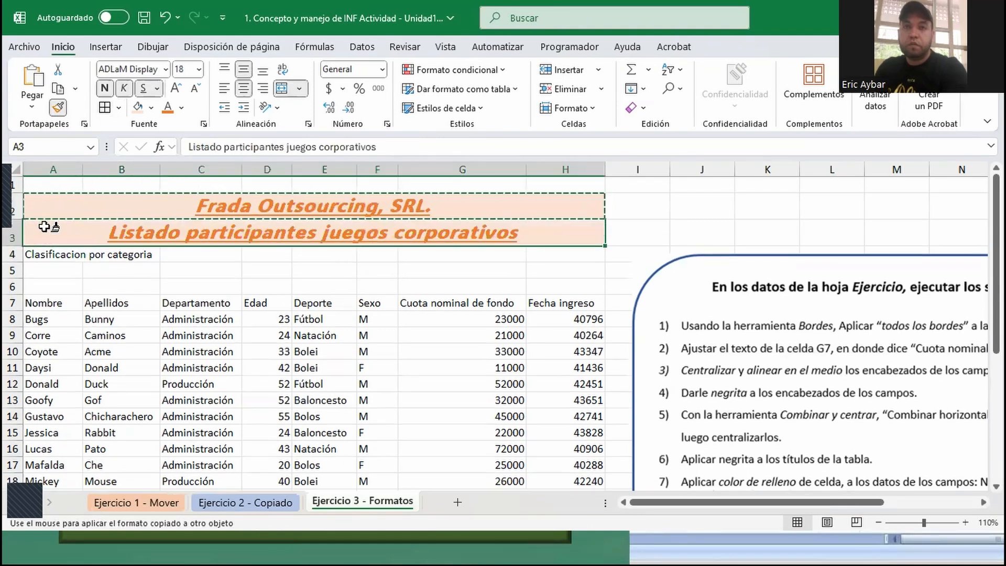
left_click(61, 253)
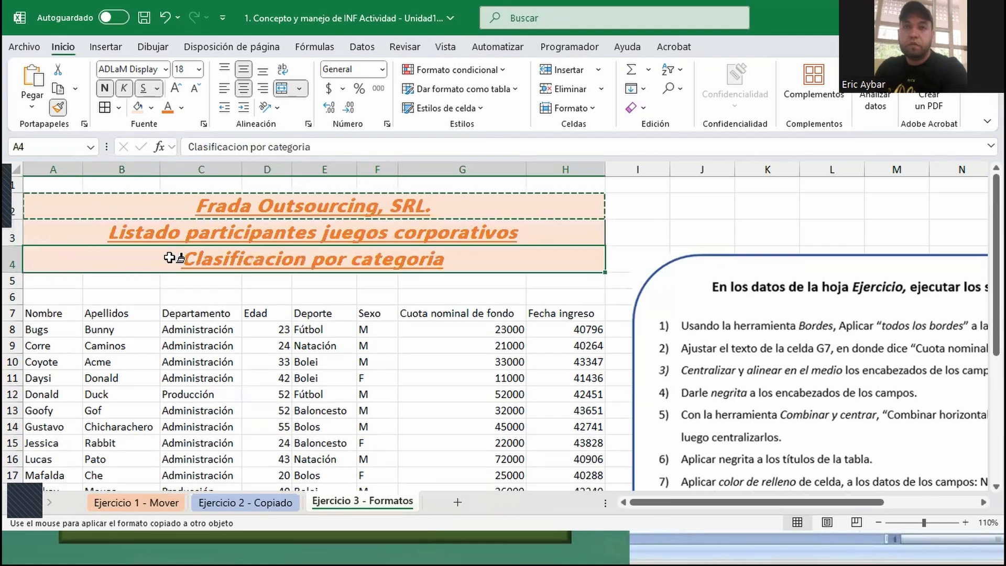
key("Escape")
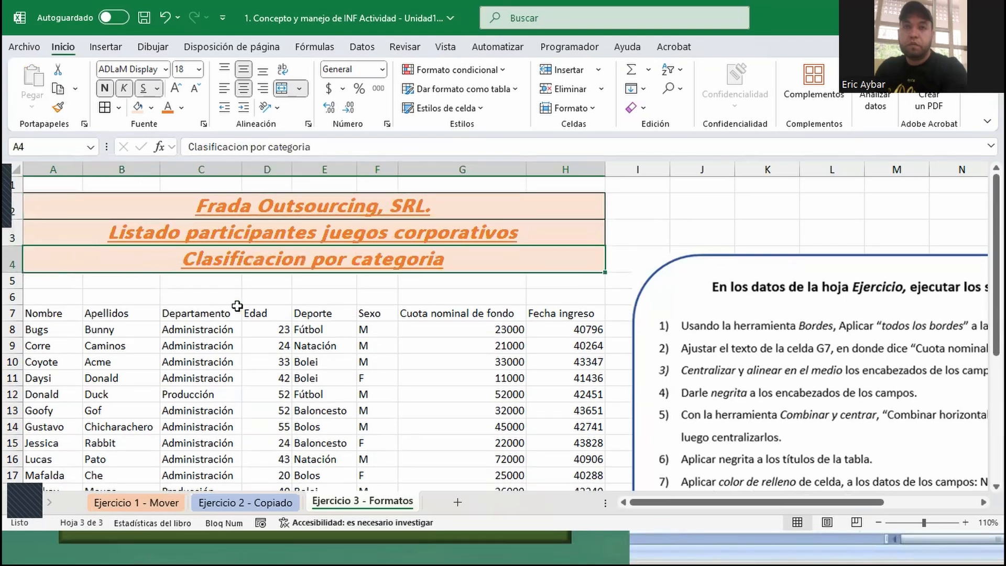
- Fill the subtitle "Listado participantes juegos corporativos" with the lightest theme blue shade and set its font color to theme blue
left_click(250, 229)
left_click(152, 108)
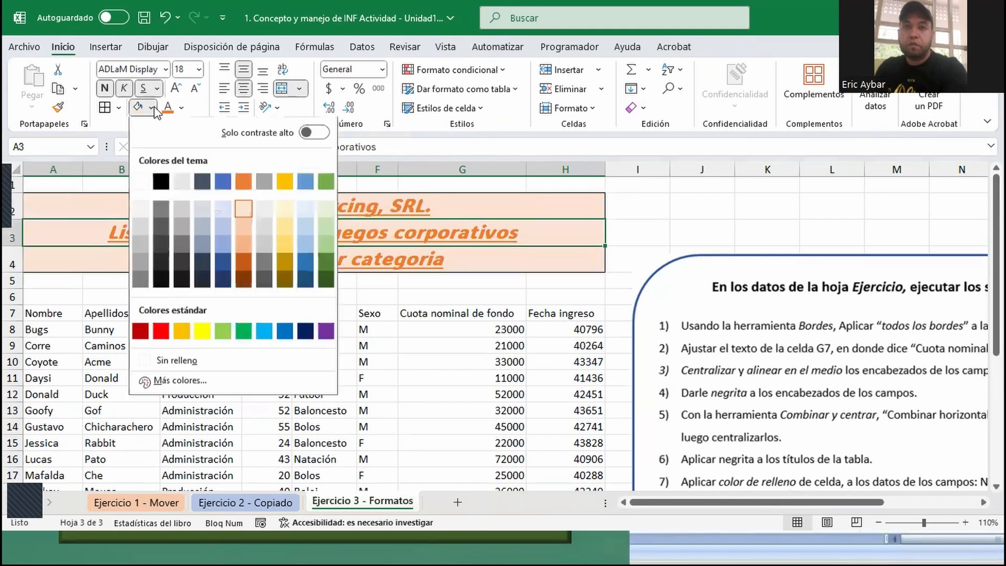
left_click(222, 208)
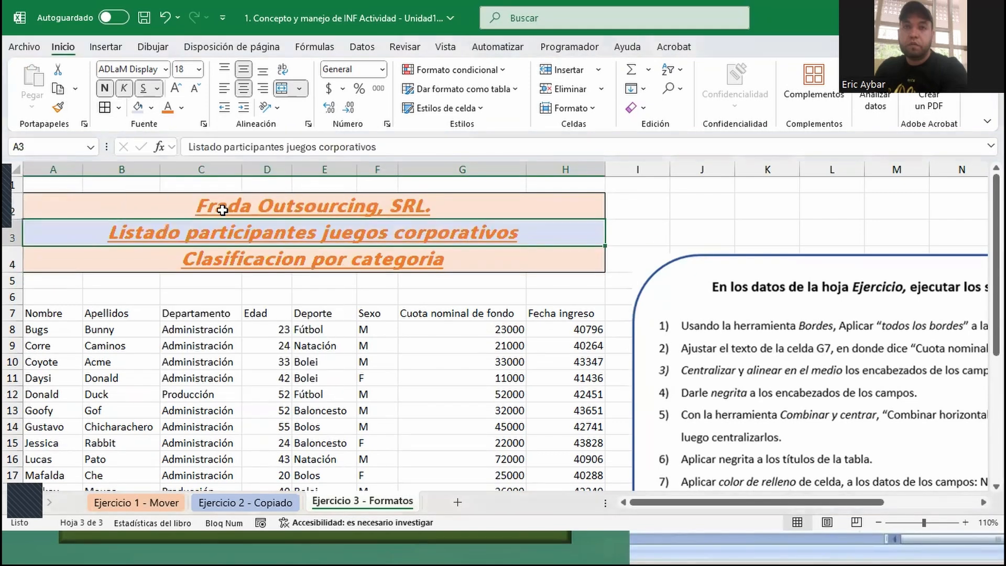
left_click(181, 108)
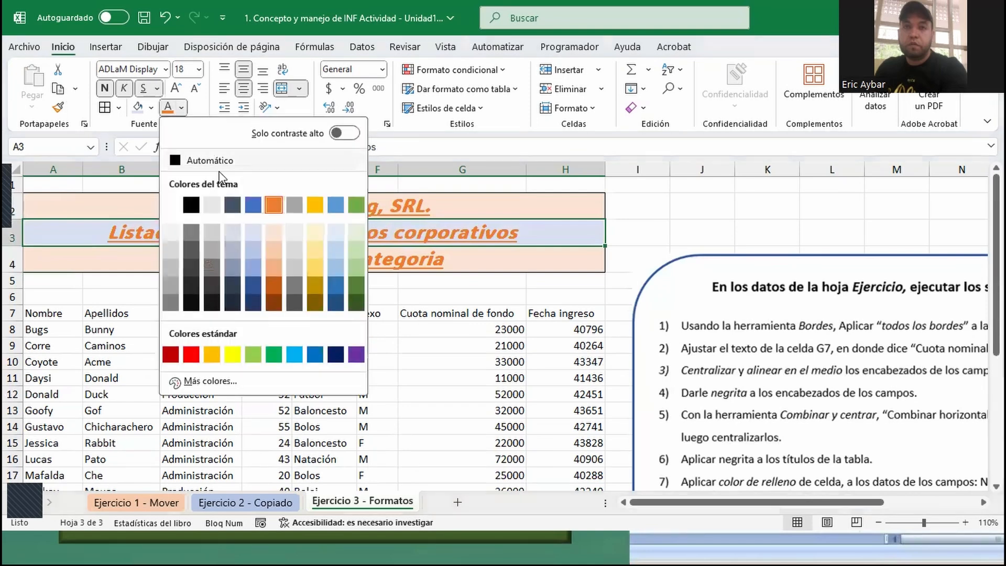
left_click(253, 207)
- Fill the subtitle "Clasificacion por categoria" with the lightest theme gold shade and set its font color to theme gold
left_click(165, 258)
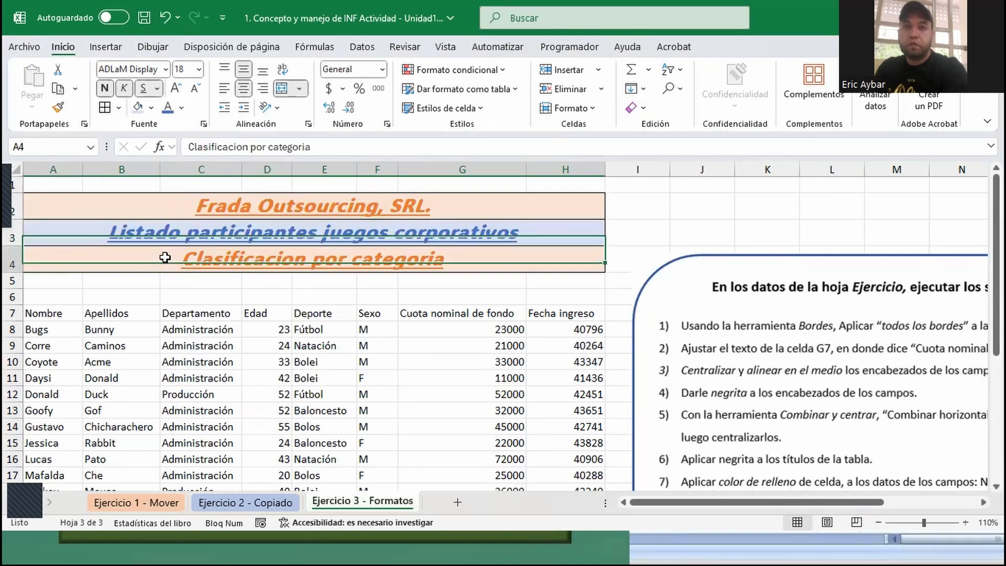
left_click(150, 108)
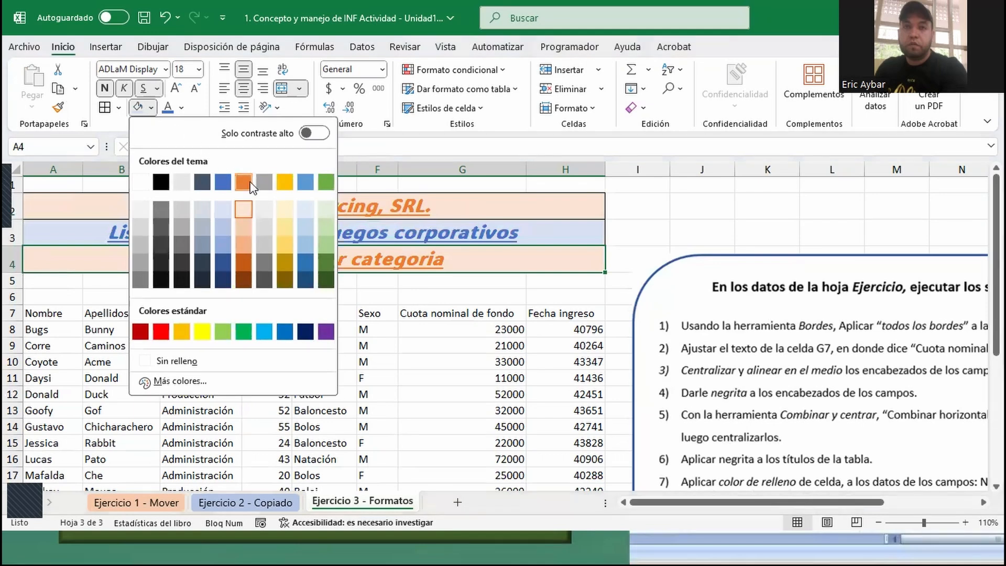
left_click(284, 211)
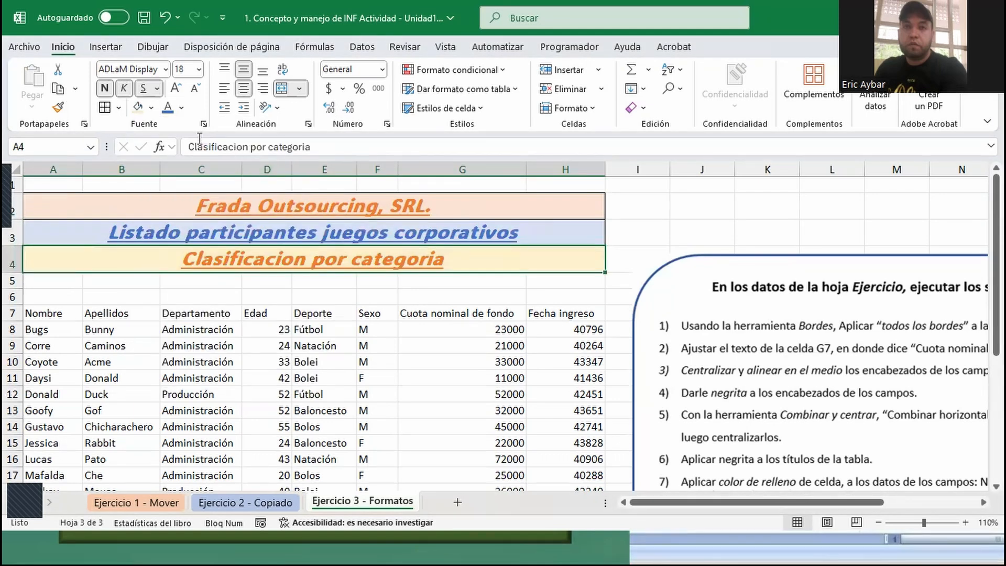
left_click(182, 107)
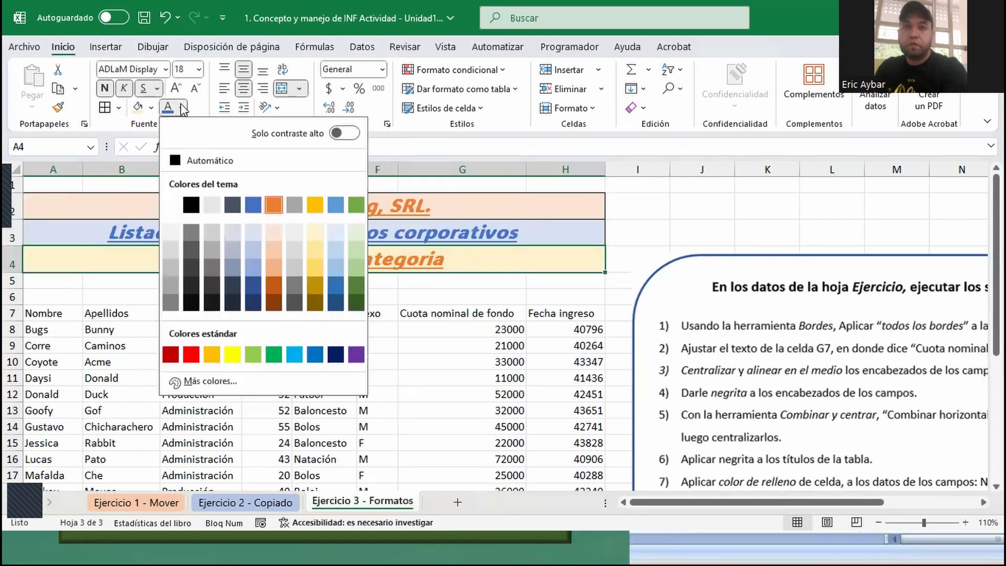
left_click(311, 204)
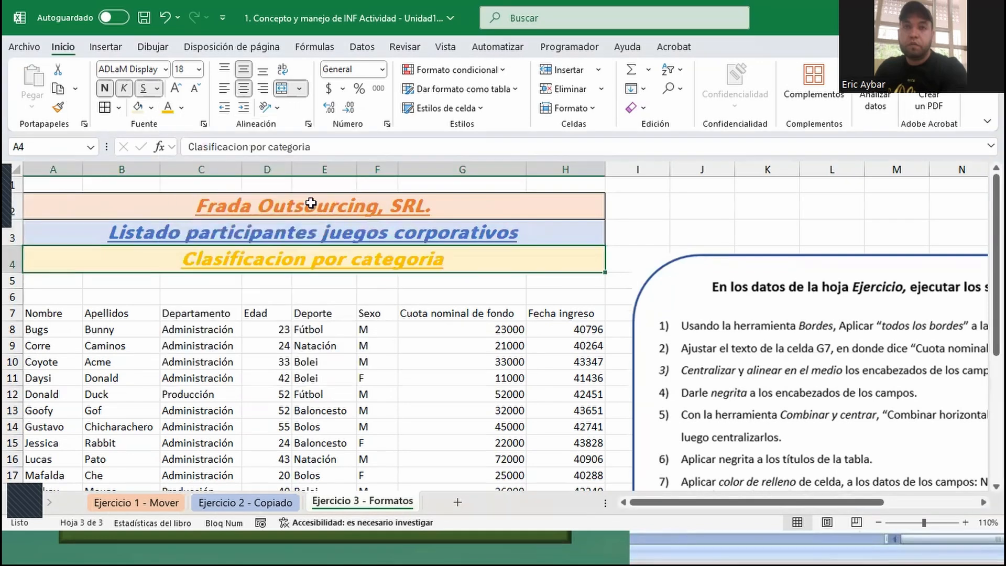
left_click(652, 222)
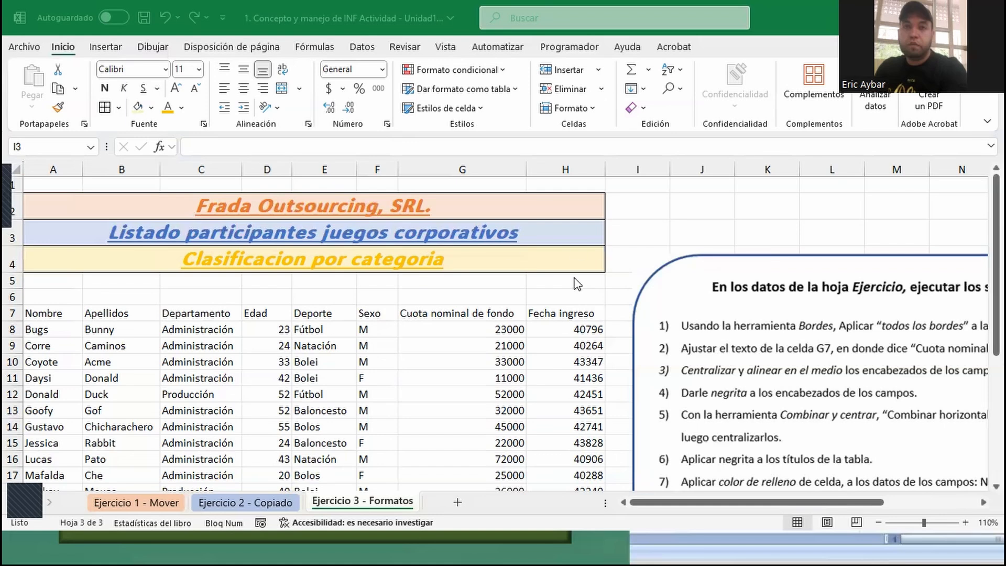
- Examine how the numeric values are shown in the Edad, Cuota nominal de fondo and Fecha ingreso columns
scroll(576, 280, "down", 2)
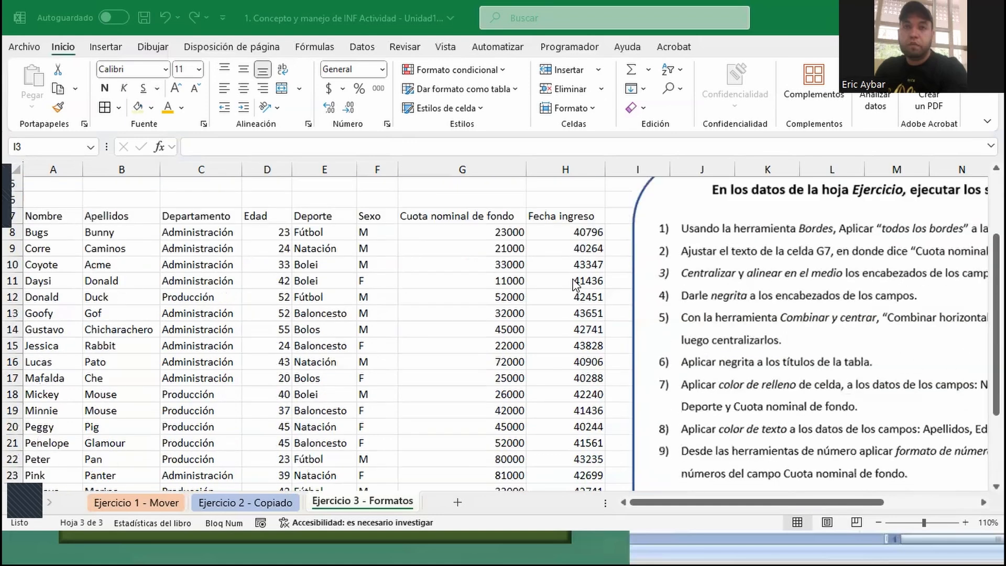
left_click(264, 232)
left_click(280, 237)
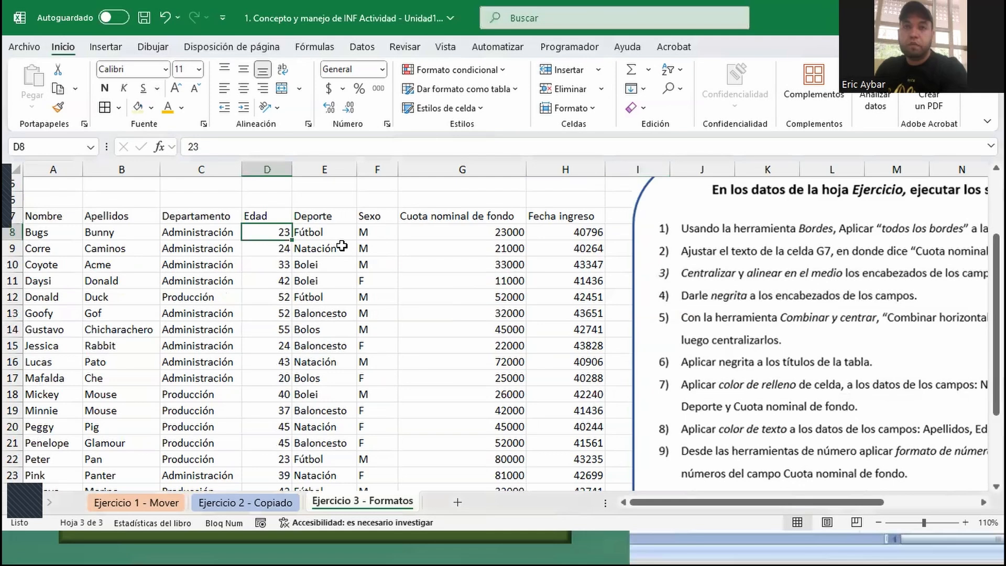
left_click(464, 246)
left_click(590, 245)
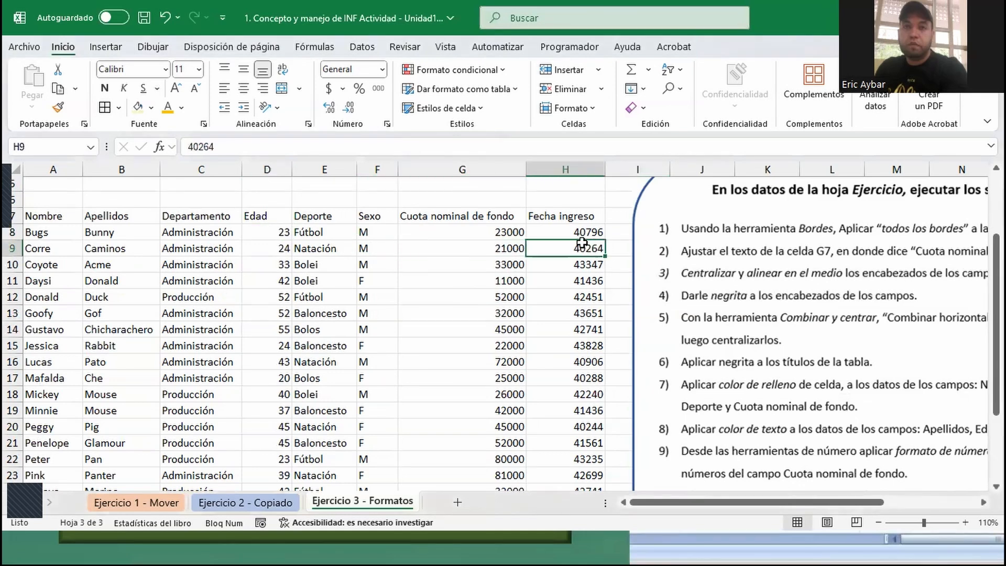
left_click(473, 221)
left_click(465, 233)
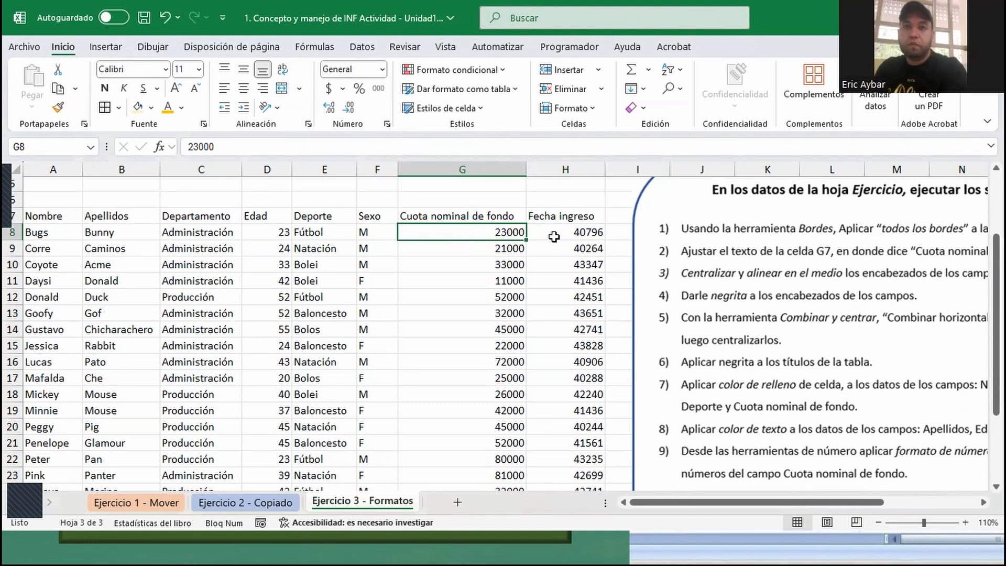
left_click(570, 232)
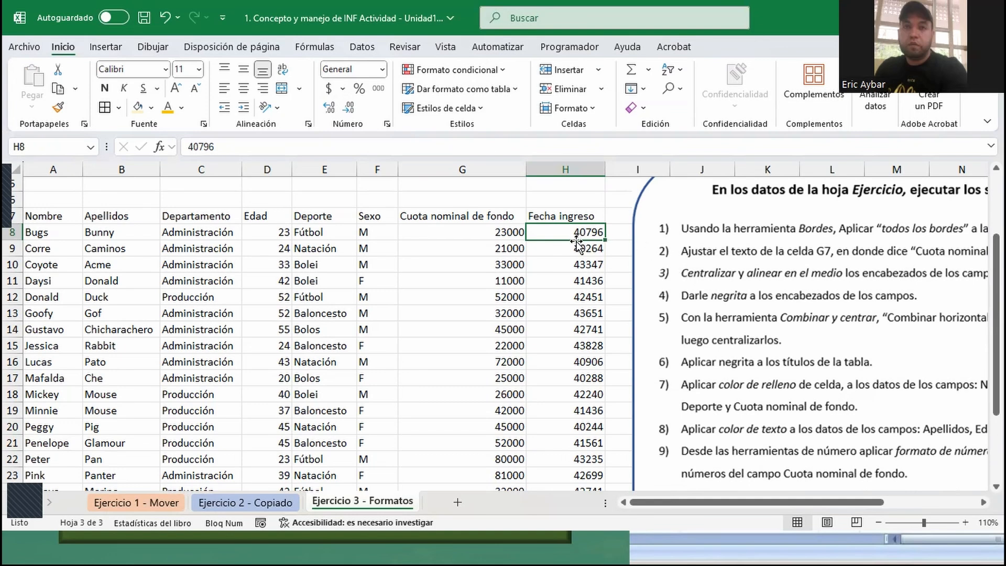
- Review the number format options available for the first Cuota nominal de fondo value in G8
left_click(476, 230)
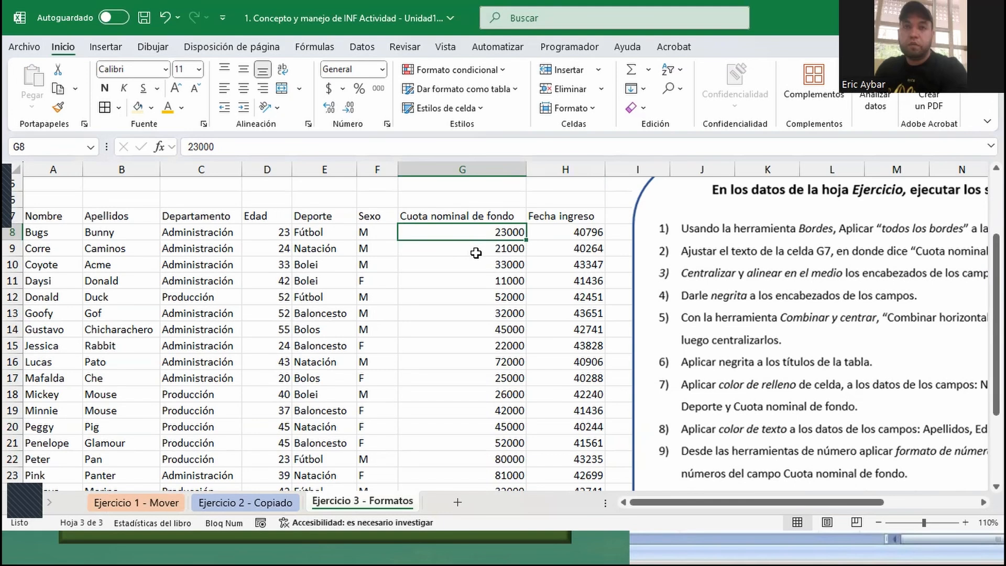
left_click(382, 69)
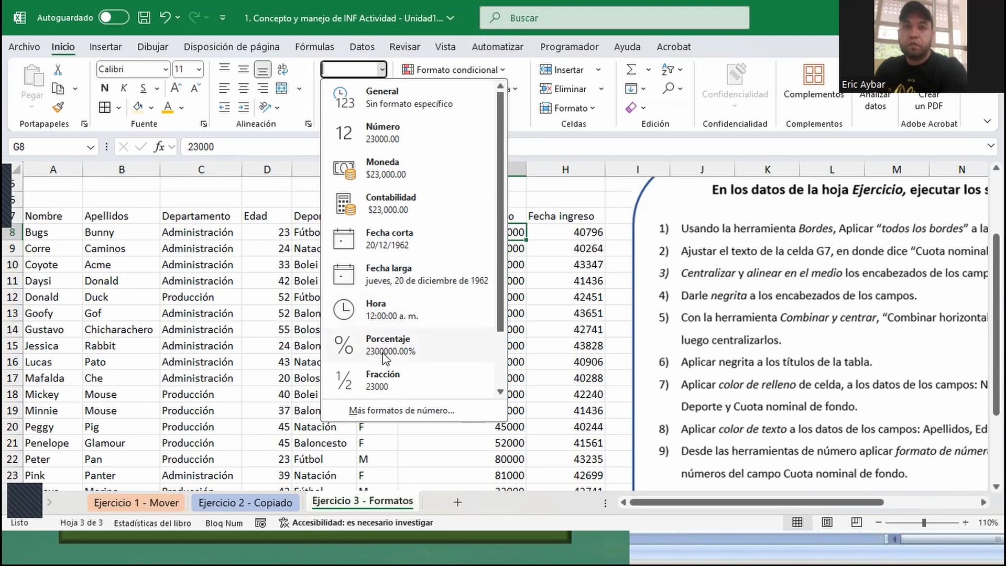
scroll(419, 362, "down", 2)
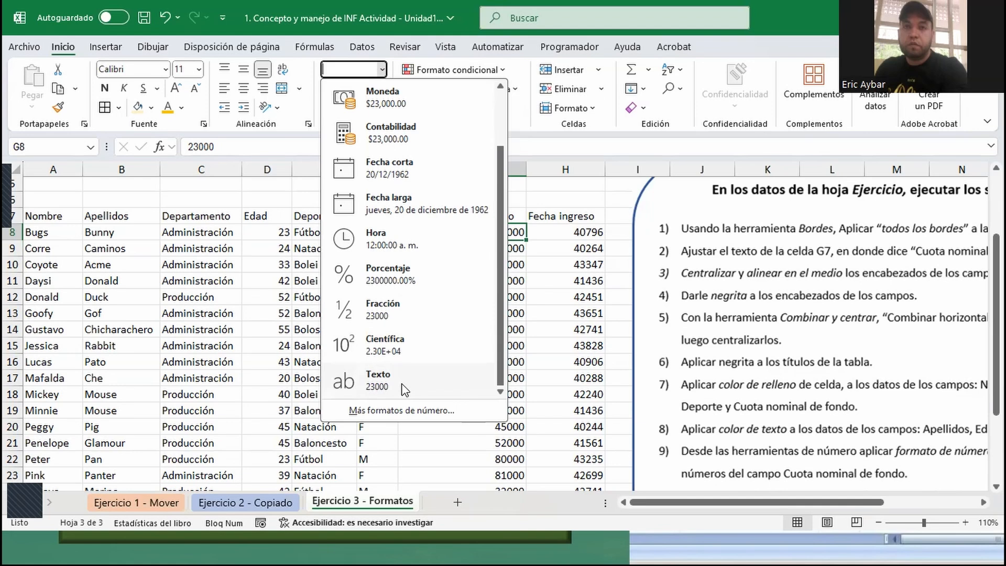
left_click(381, 68)
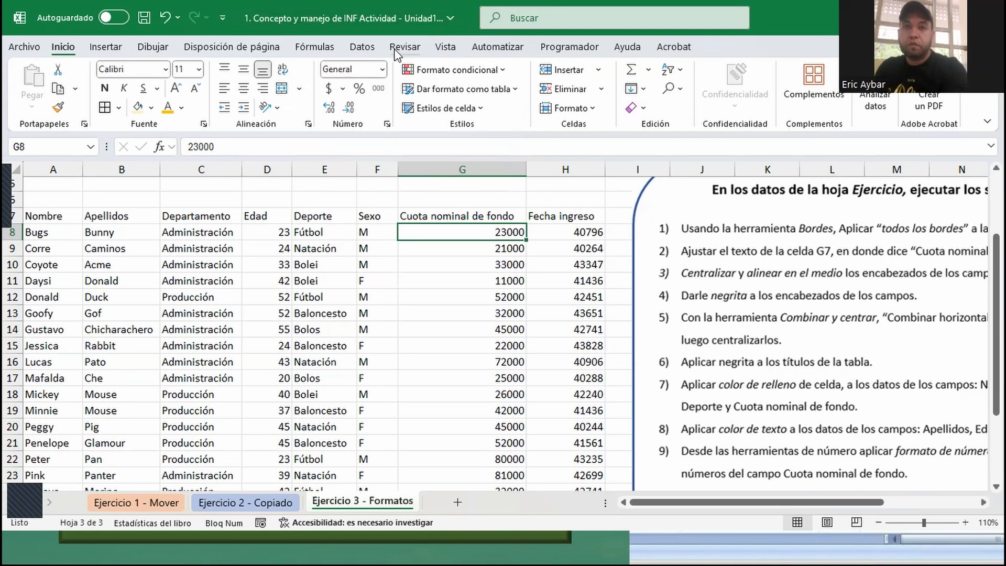
- Apply the custom number format "RD$ "# to the first Cuota nominal de fondo value in G8
left_click(386, 124)
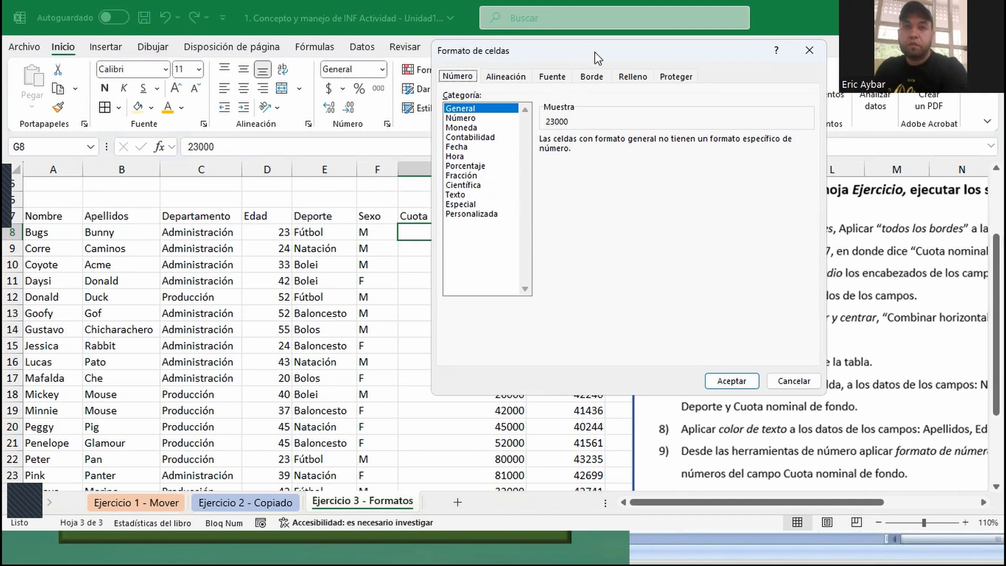
left_click_drag(597, 58, 528, 264)
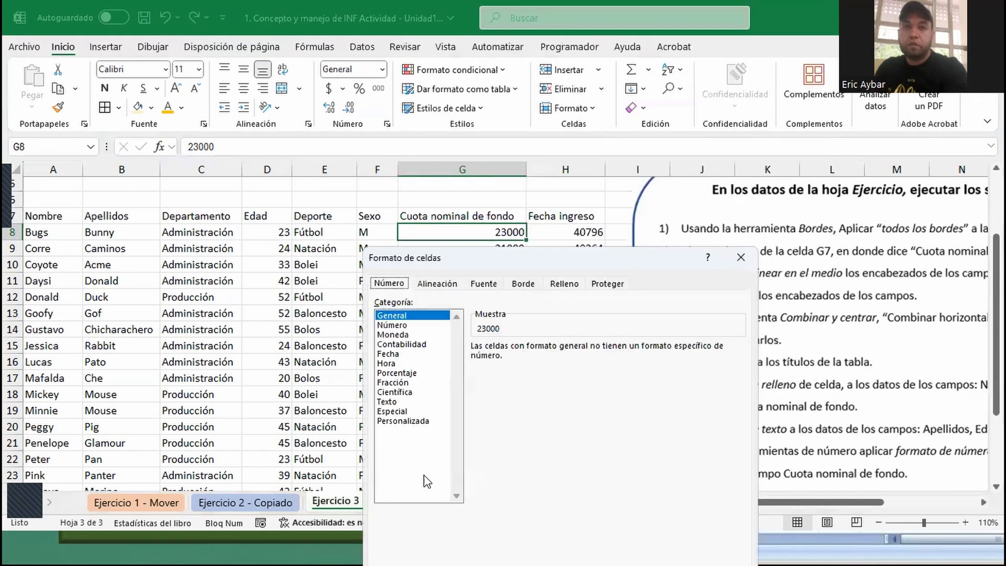
left_click(410, 420)
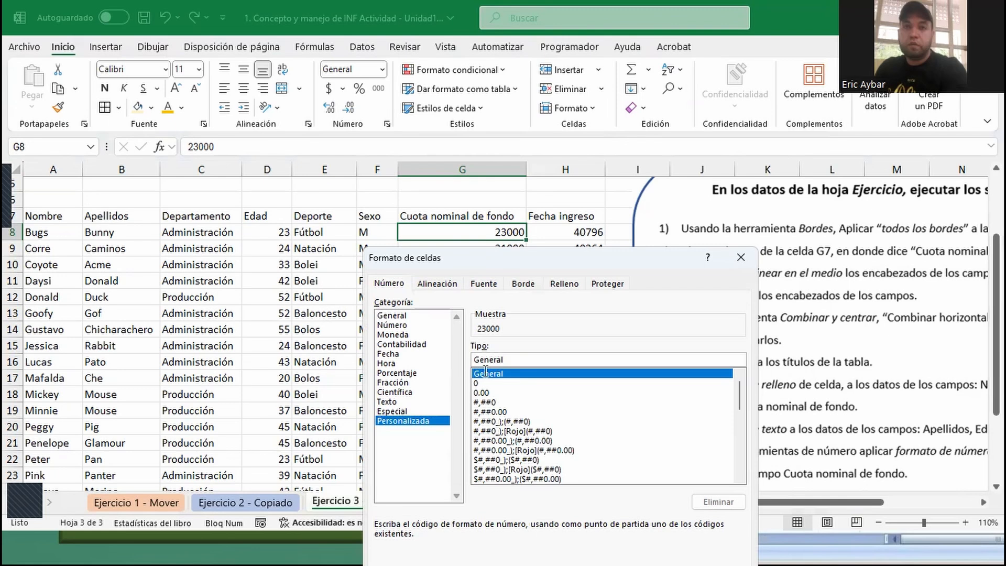
left_click_drag(503, 359, 475, 362)
type("\"RD")
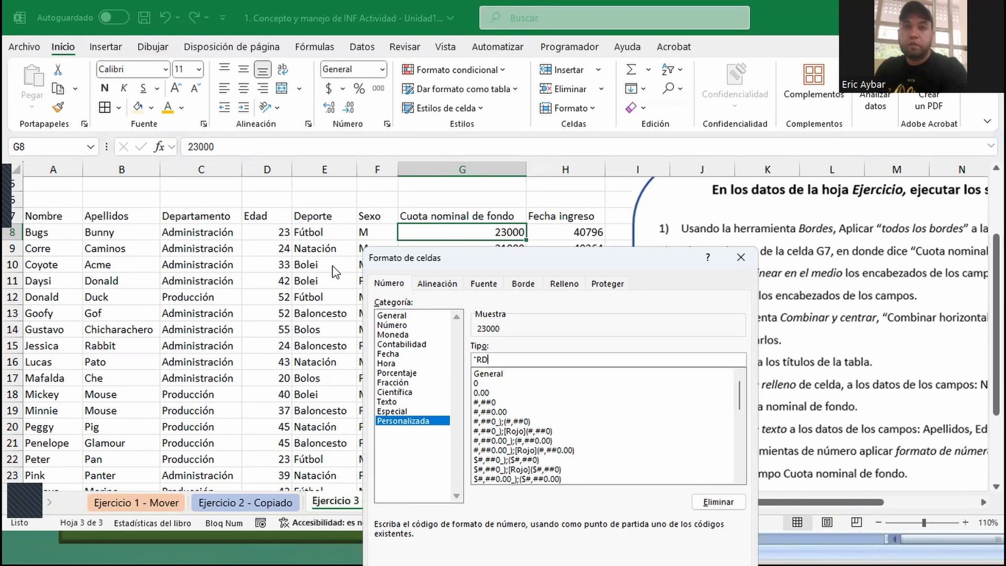
type("\"")
type("#")
left_click(495, 358)
key("BackSpace")
key("Right")
key("Right")
key("Delete")
left_click_drag(544, 268, 740, 137)
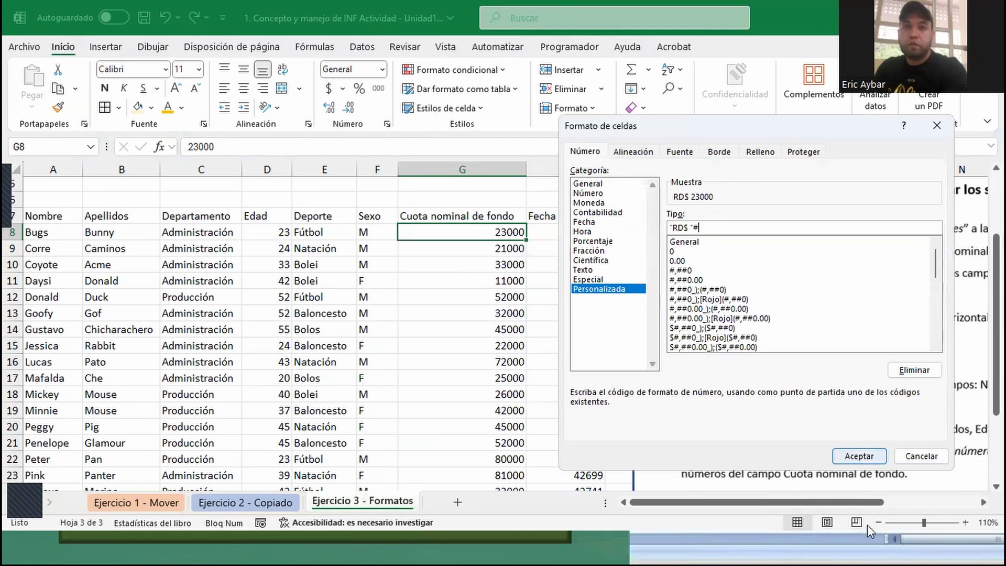
left_click(856, 457)
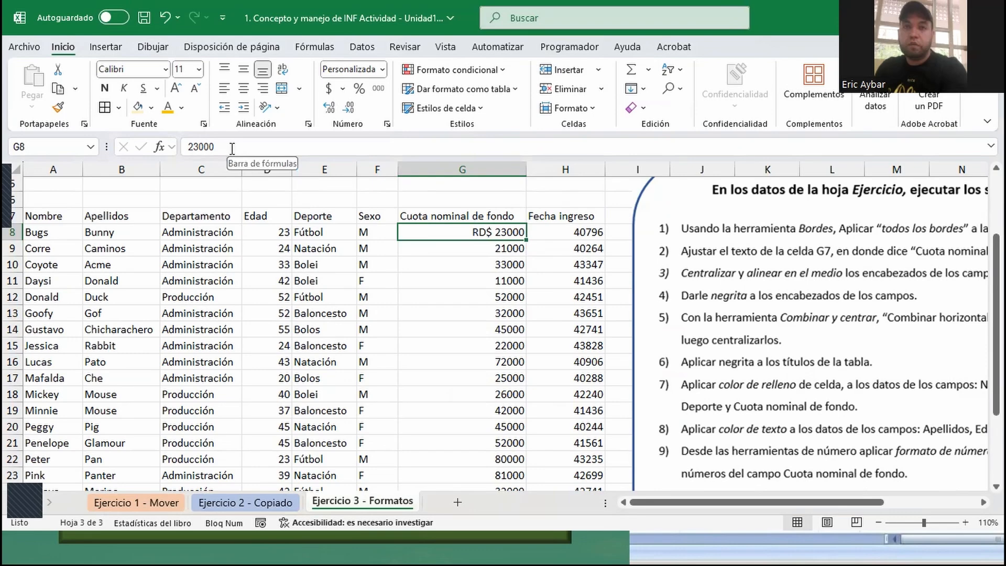
- Check the tasks on the Ejercicio 1 - Mover and Ejercicio 2 - Copiado sheets, and return to Ejercicio 3 - Formatos
key("ctrl")
key("ctrl")
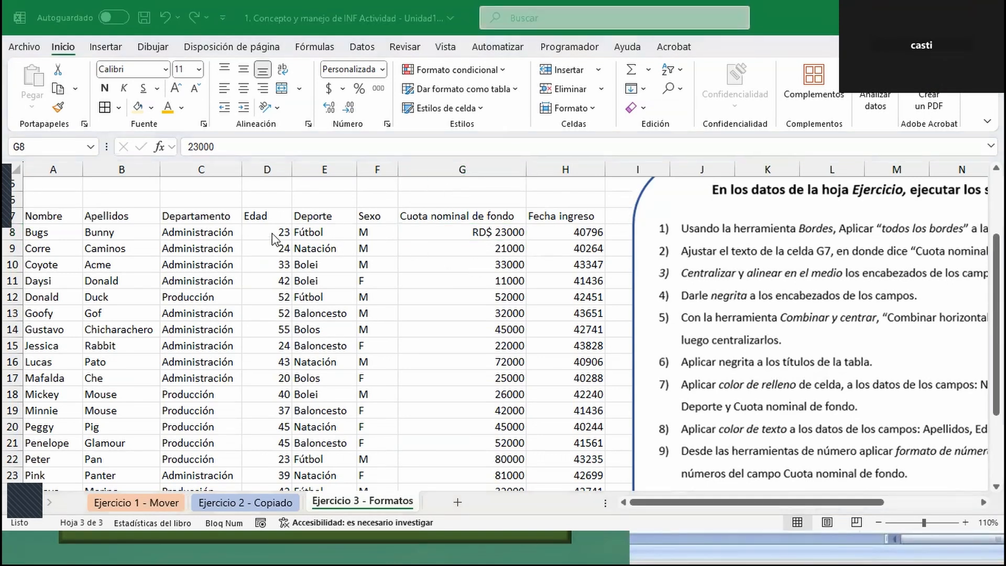
left_click(44, 214)
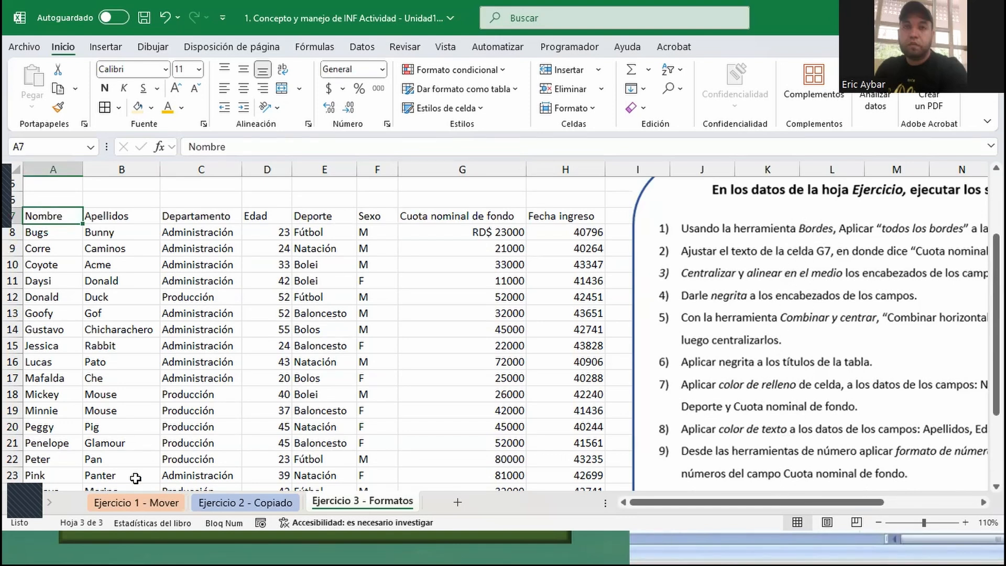
left_click(151, 503)
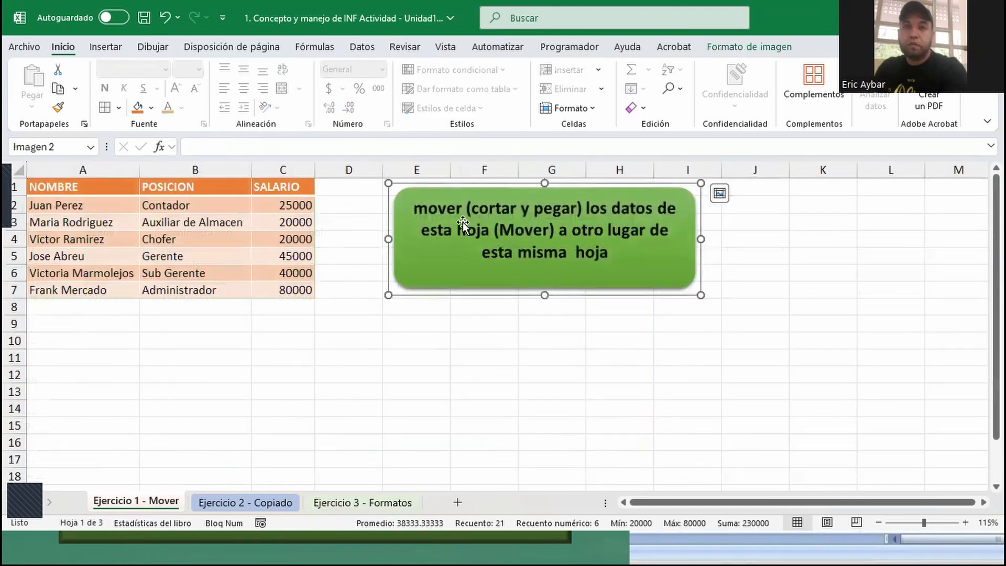
left_click(229, 502)
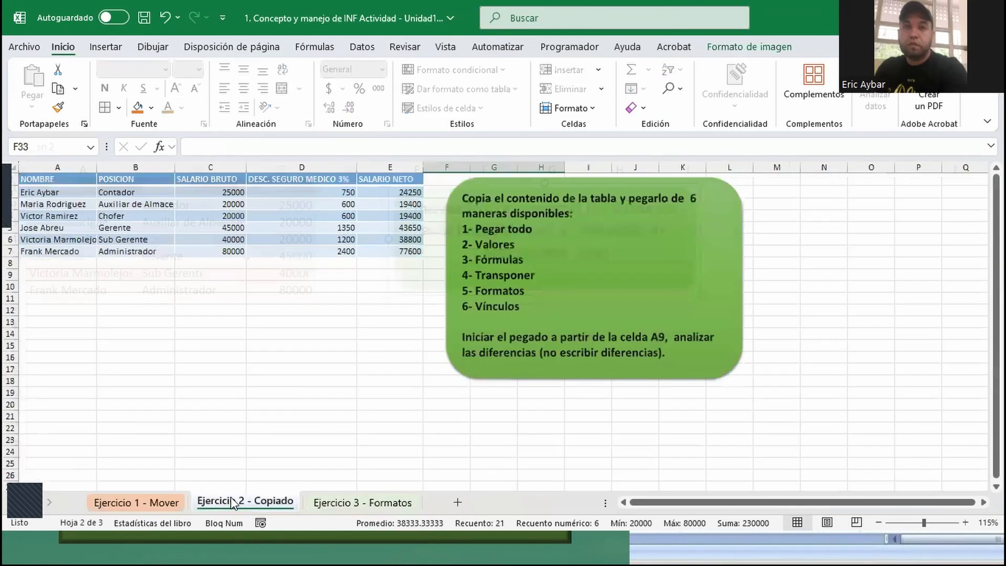
left_click(347, 504)
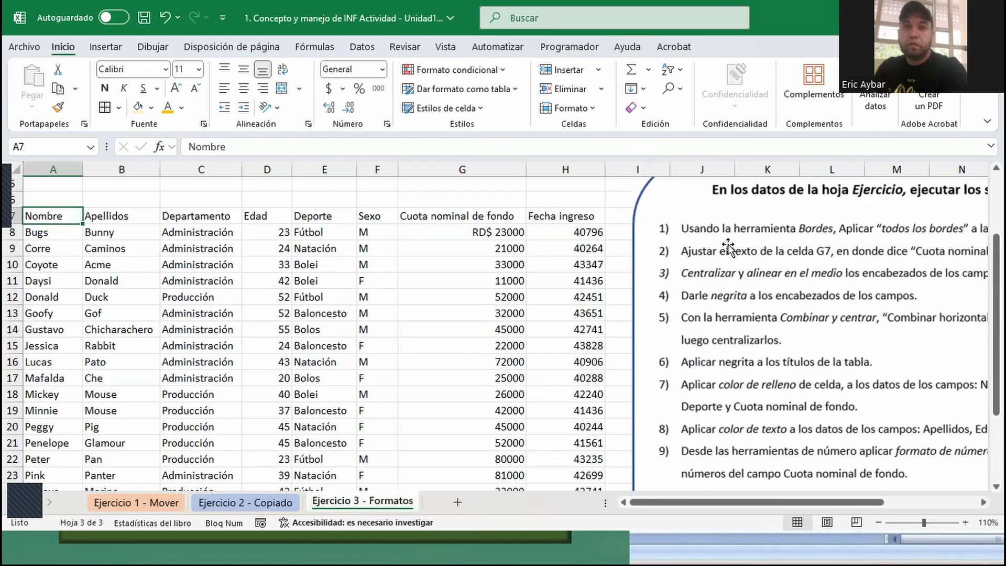
- Read through the numbered formatting instructions beside the participants table and compare them with the sheet's titles and data
scroll(405, 244, "up", 1)
scroll(405, 244, "up", 1)
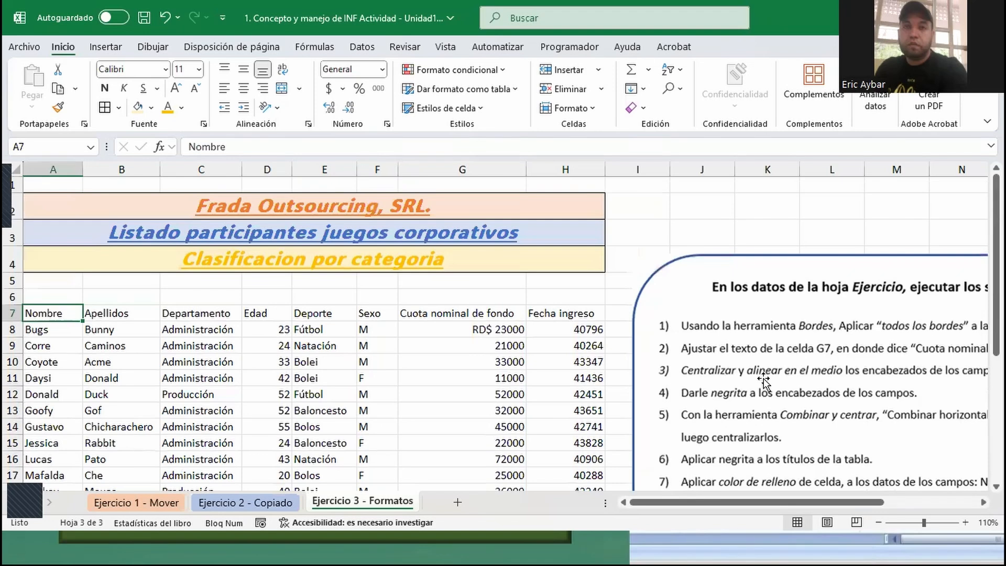
scroll(803, 349, "down", 2)
scroll(740, 450, "down", 2)
scroll(739, 419, "up", 2)
scroll(147, 209, "up", 2)
scroll(722, 314, "down", 1)
scroll(722, 314, "down", 1)
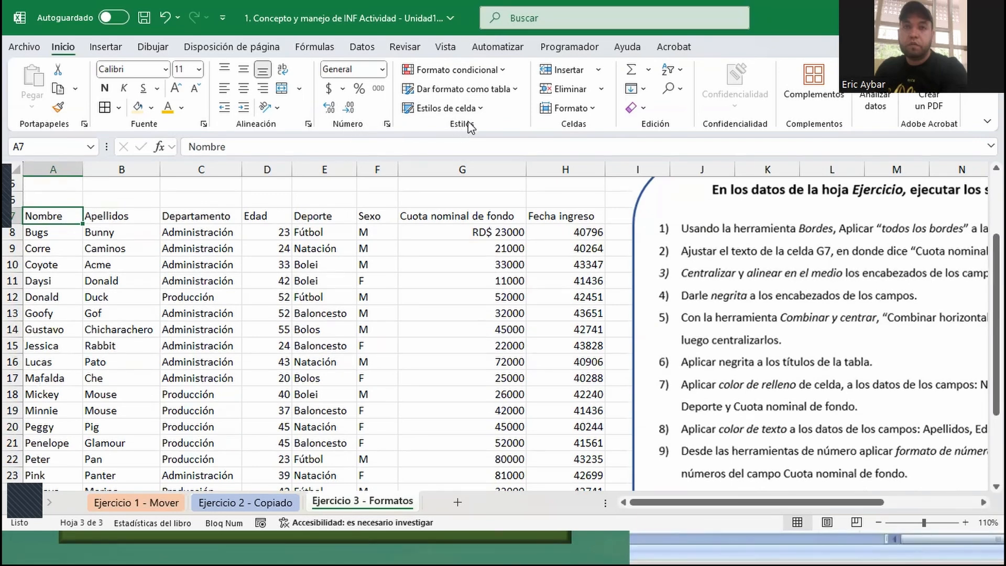
- Examine the predefined cell styles available for the Nombre header cell
key("ctrl")
key("ctrl")
left_click(480, 108)
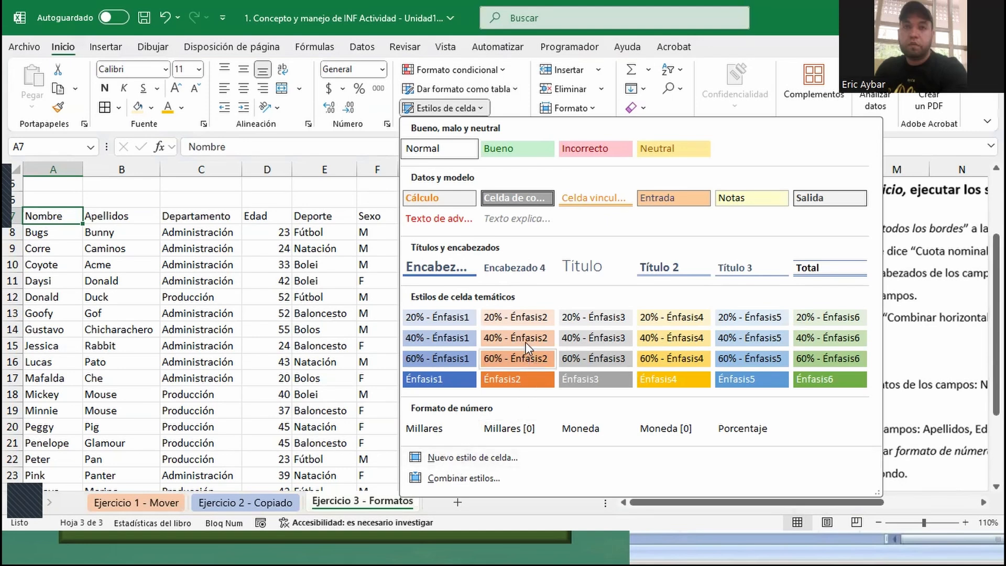
left_click(47, 222)
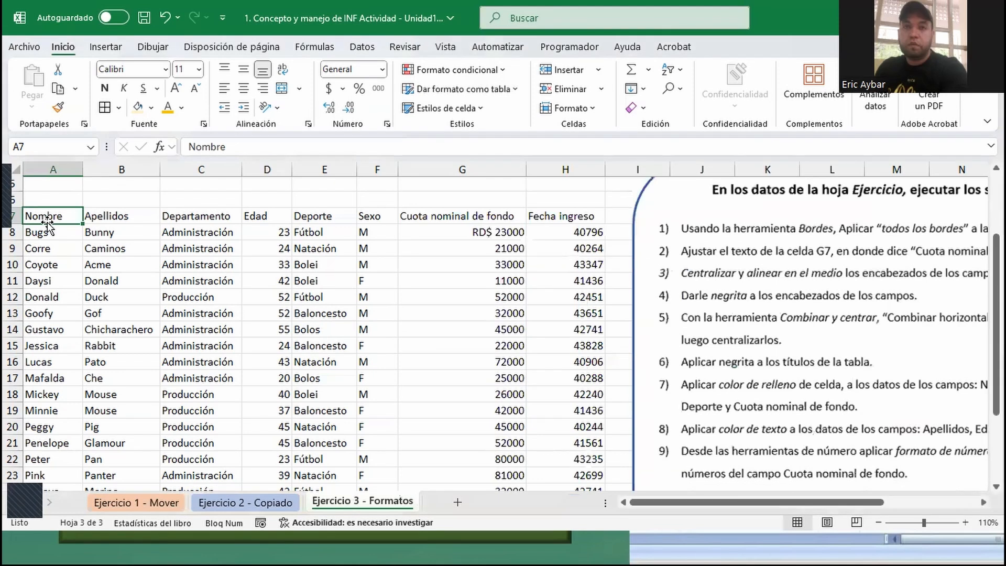
- Apply all borders to the whole participants table starting at A7
mouse_move(48, 217)
left_mouse_down()
mouse_move(588, 214)
mouse_move(550, 231)
mouse_move(42, 226)
left_mouse_up()
key("ctrl+e")
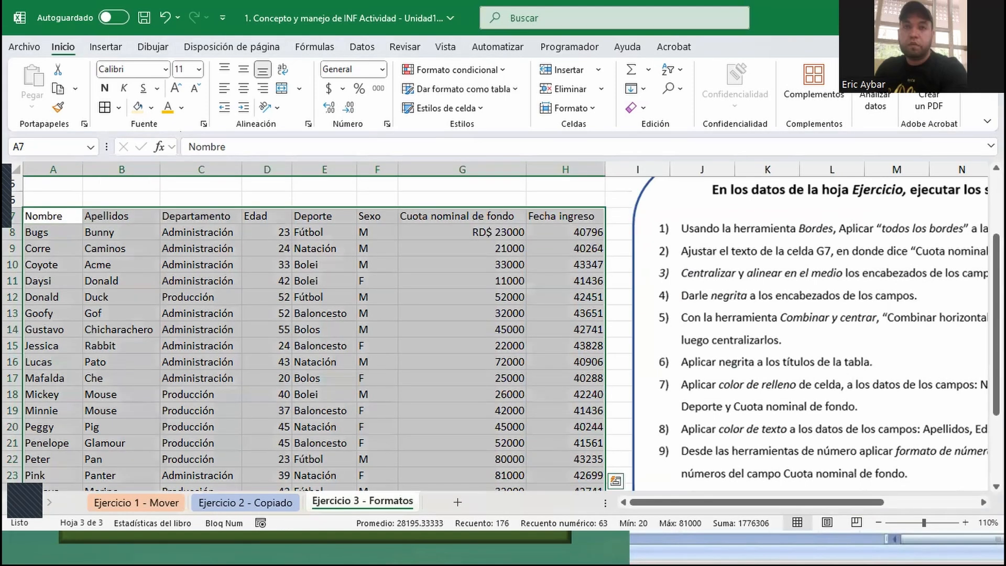
left_click(482, 108)
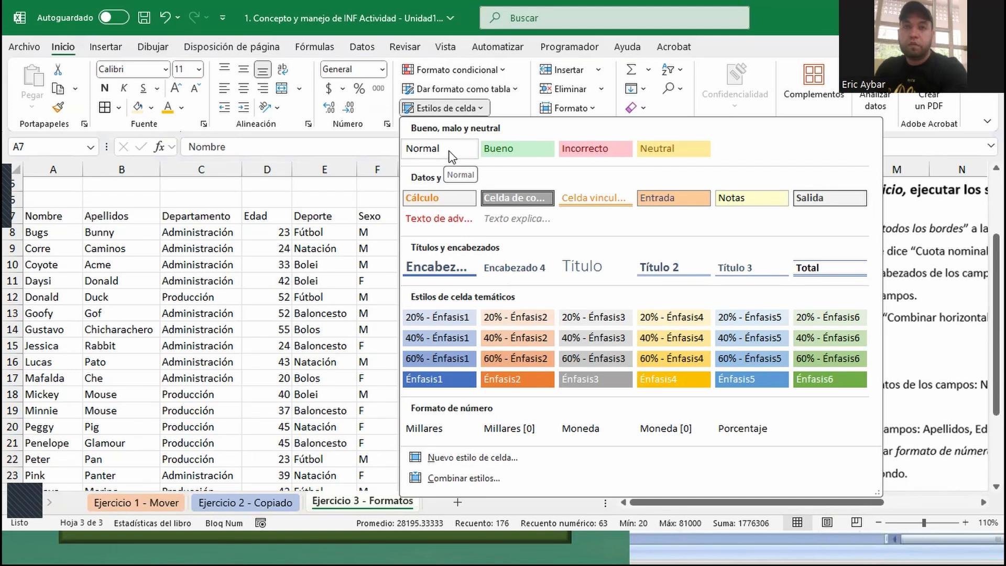
left_click(119, 109)
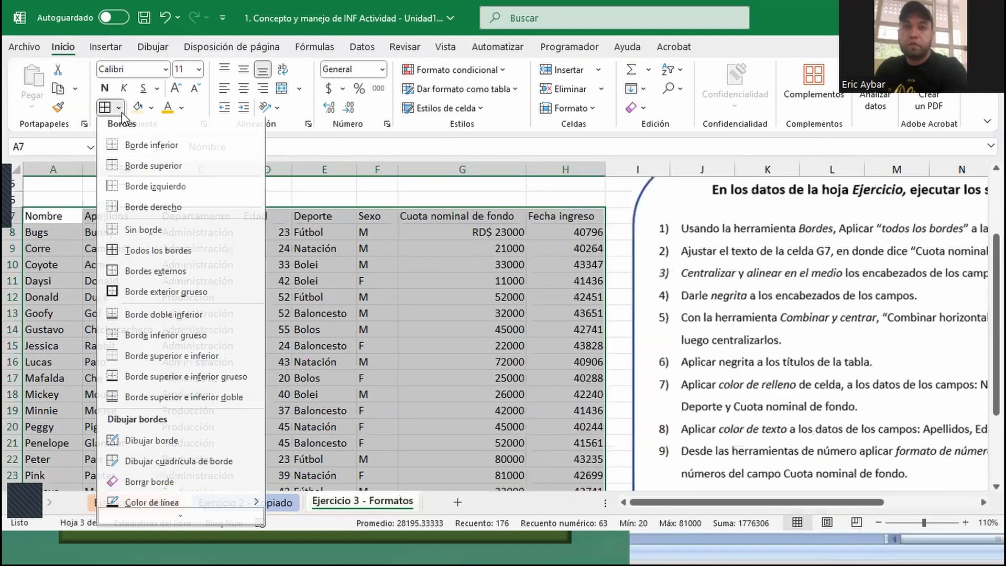
left_click(154, 254)
- Apply the Entrada cell style to the table's header row, A7:H7
left_click(52, 215)
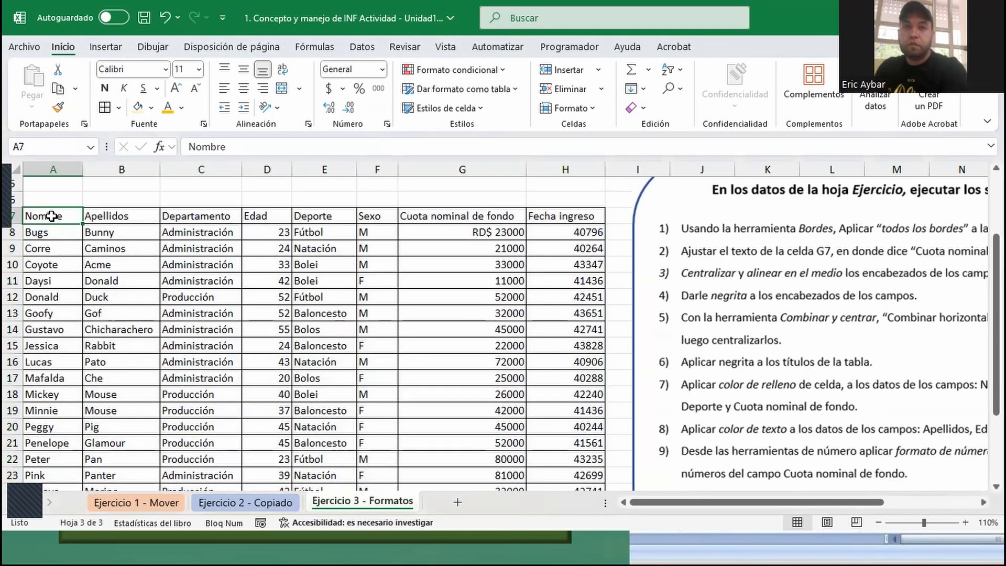
left_click_drag(52, 216, 589, 216)
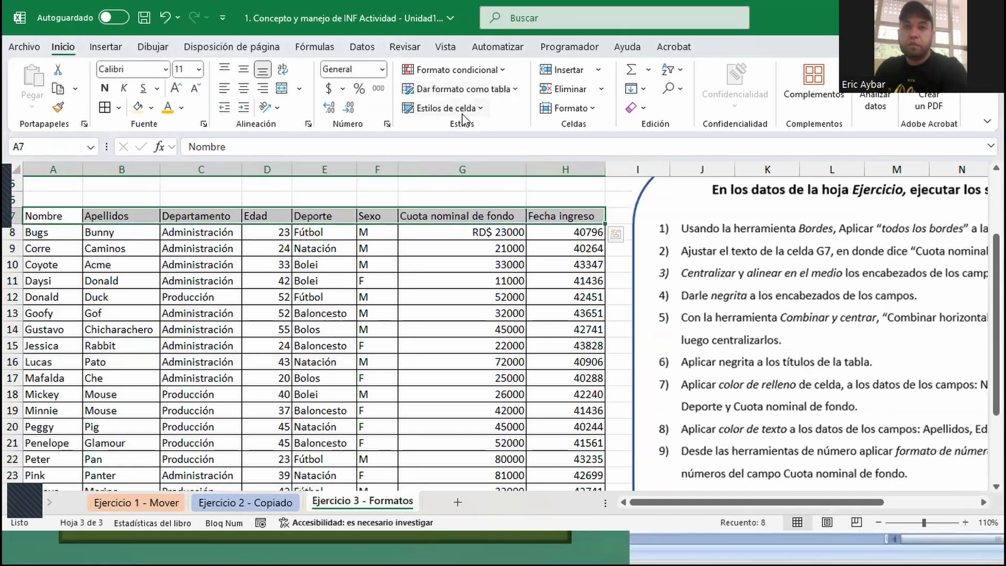
left_click(481, 109)
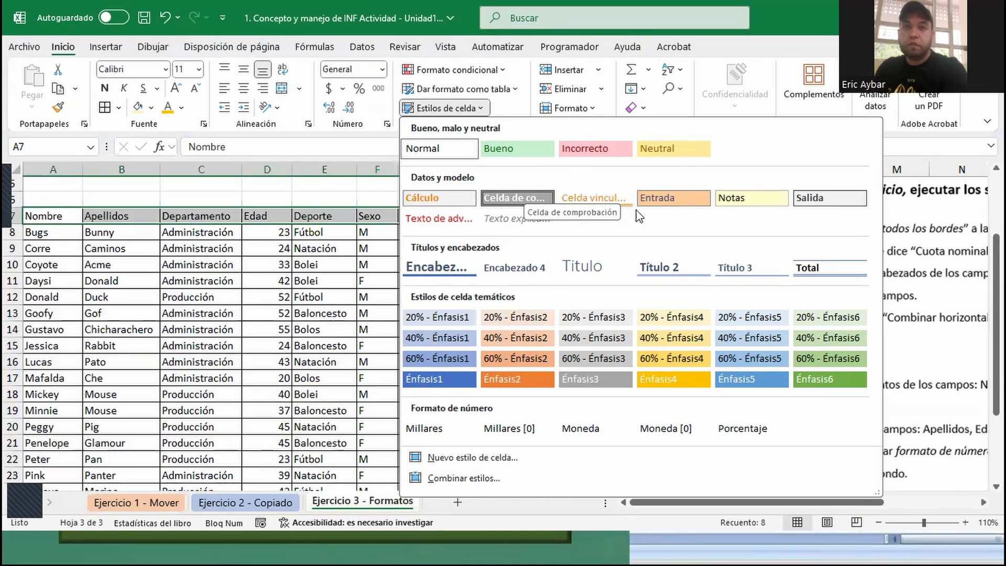
left_click(661, 203)
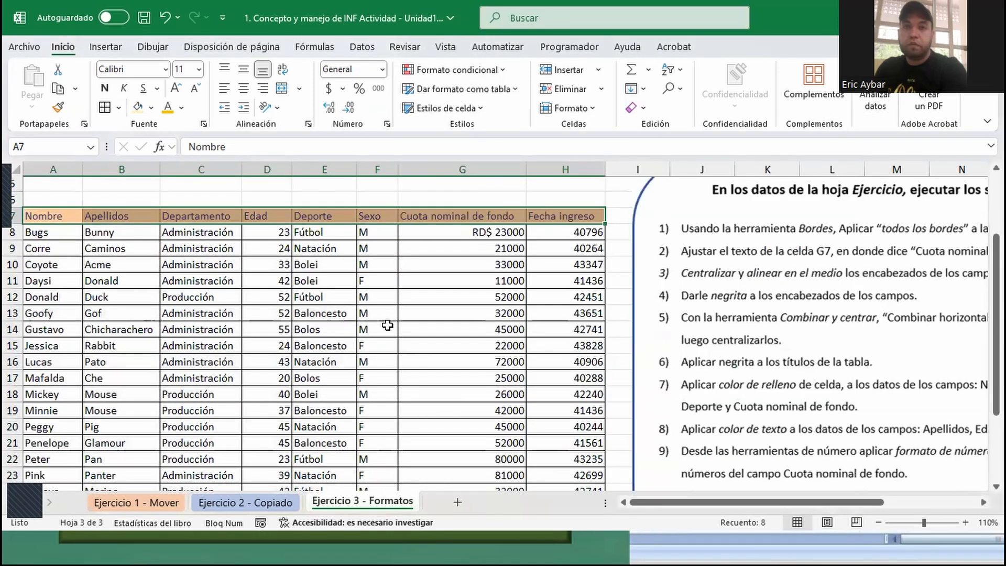
- Align the header row's text to the middle and center, and make it bold
scroll(160, 162, "up", 2)
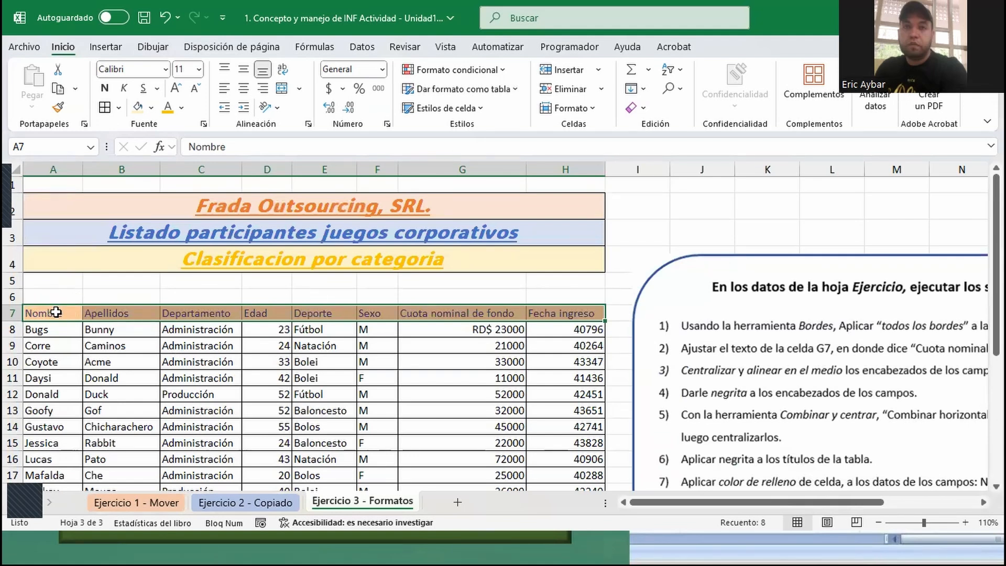
left_click(242, 72)
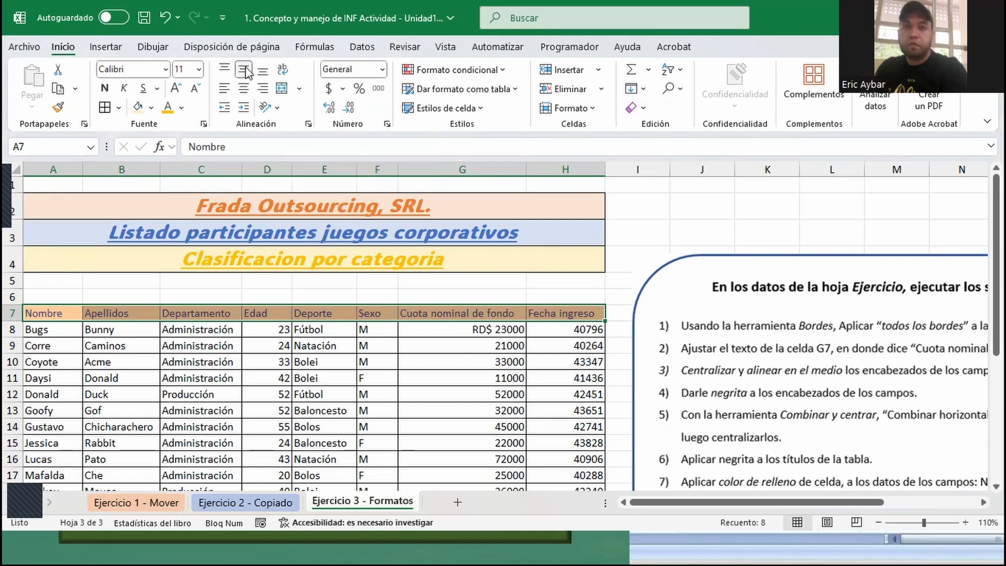
left_click(244, 88)
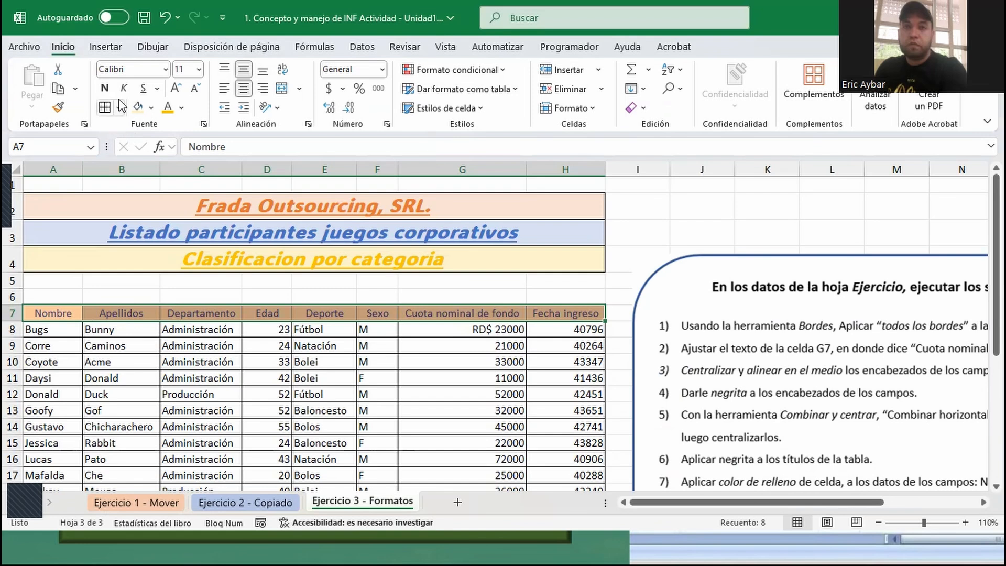
left_click(106, 88)
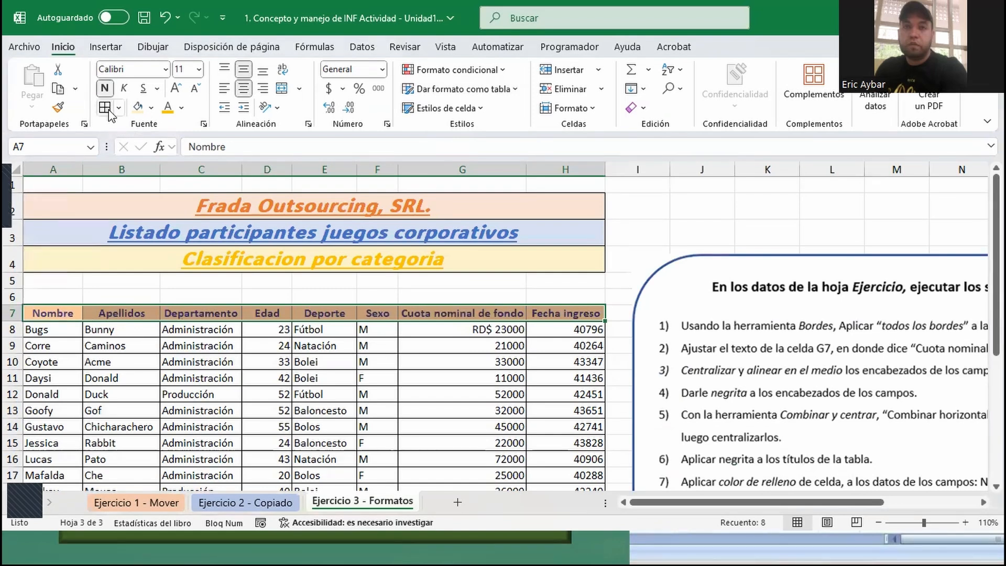
- Set the header row's font color to white and increase its font size to 12
left_click(182, 108)
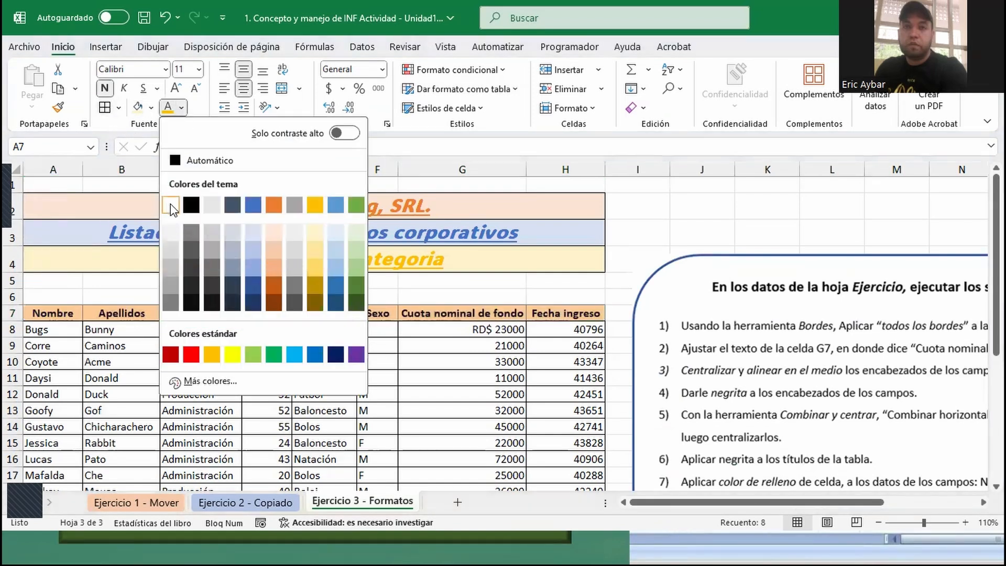
left_click(174, 203)
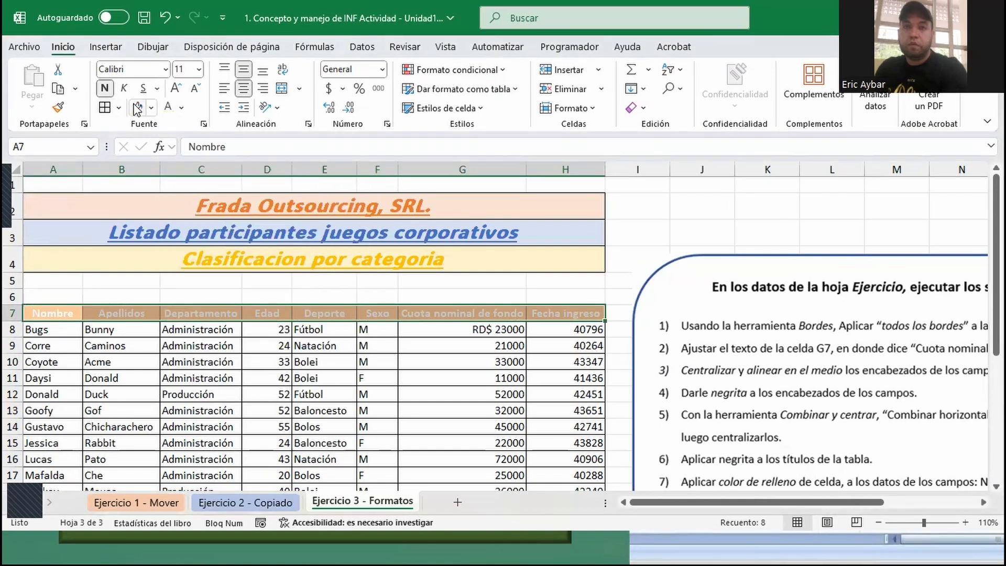
left_click(176, 89)
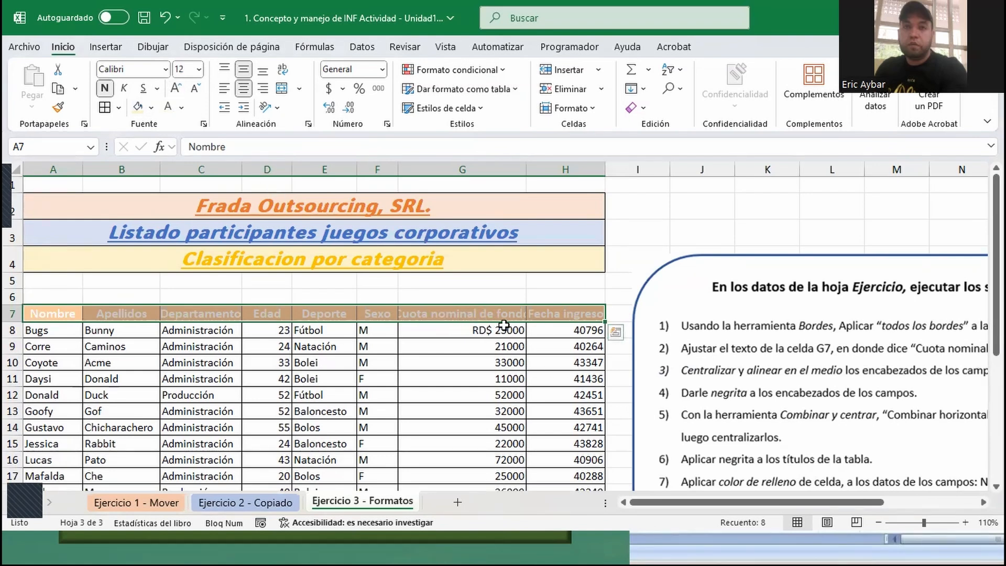
- AutoFit the widths of the Cuota nominal de fondo, Fecha ingreso and Departamento columns to their contents
double_click(524, 171)
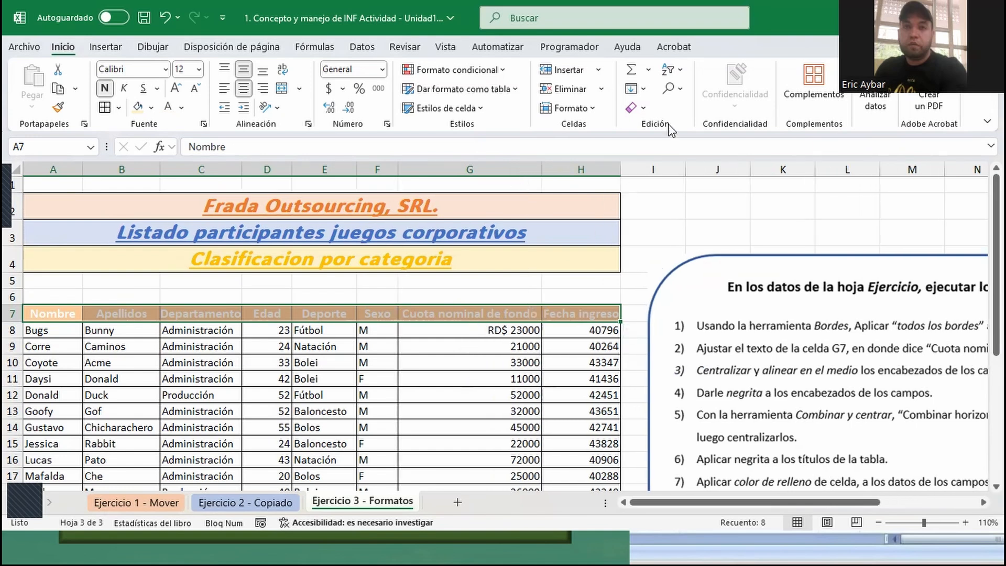
double_click(619, 171)
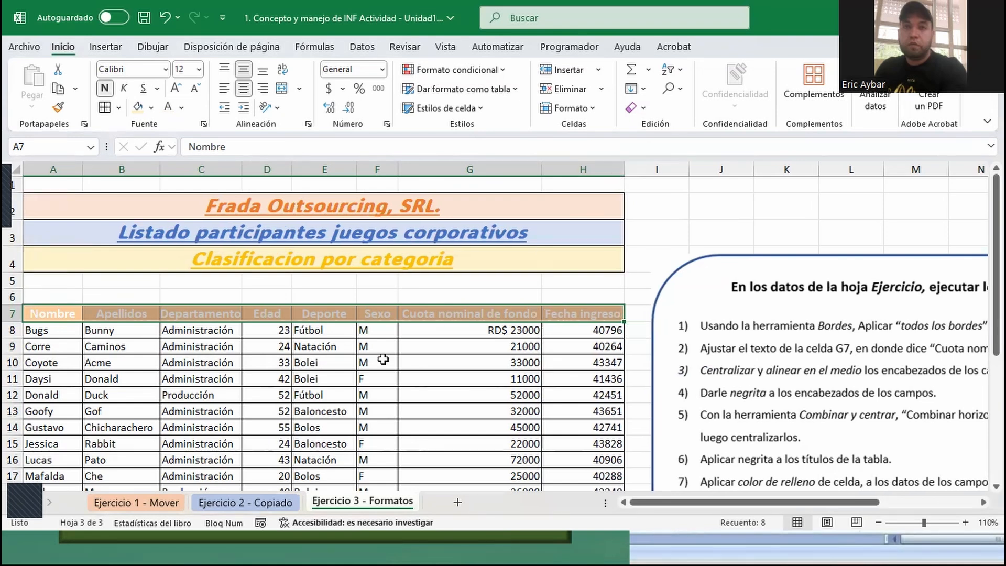
double_click(241, 171)
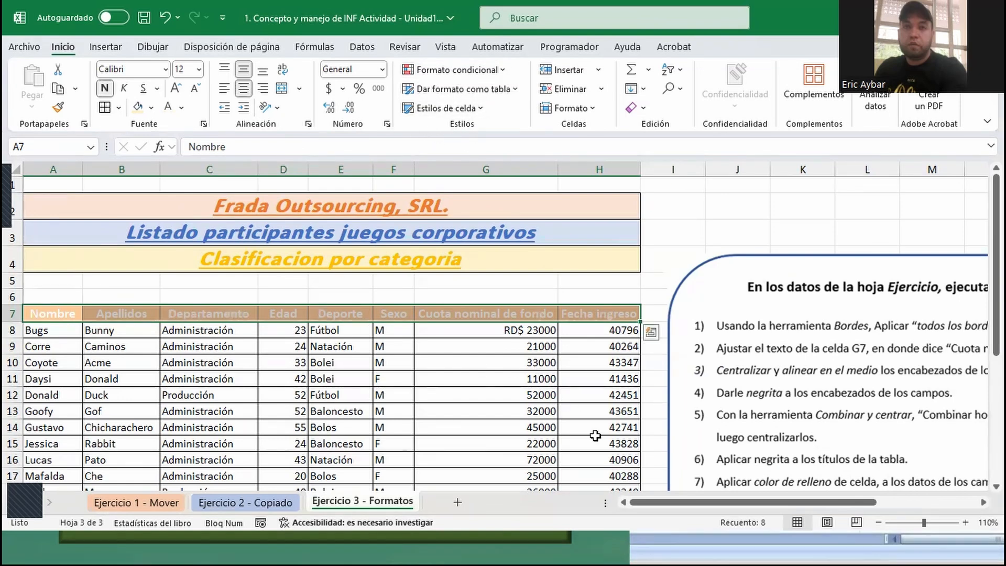
- Review the exercise's instructions on borders and the G7 text fit against the table, selecting the Cuota nominal de fondo header
left_click_drag(782, 495, 859, 502)
scroll(743, 352, "down", 1)
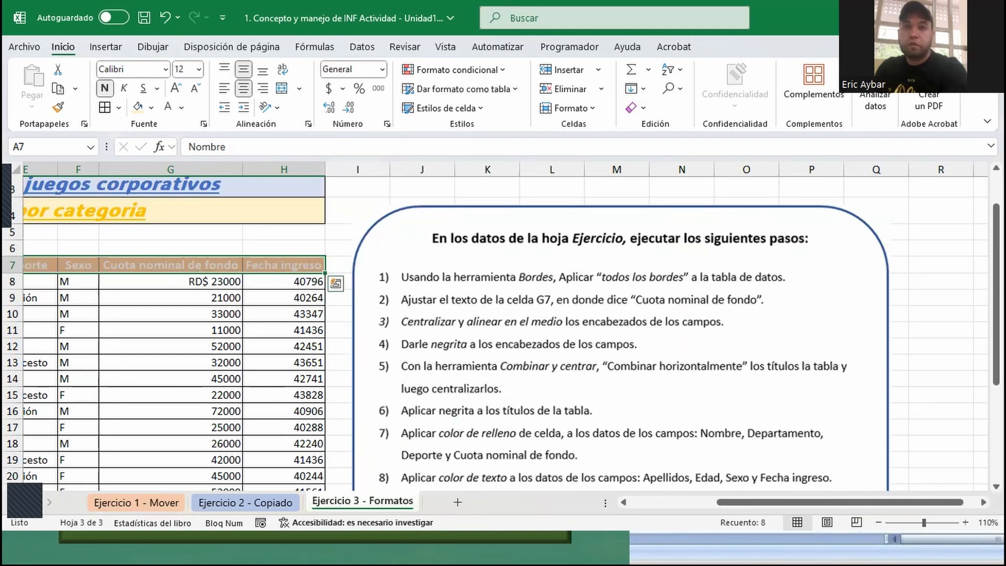
left_click_drag(740, 502, 650, 504)
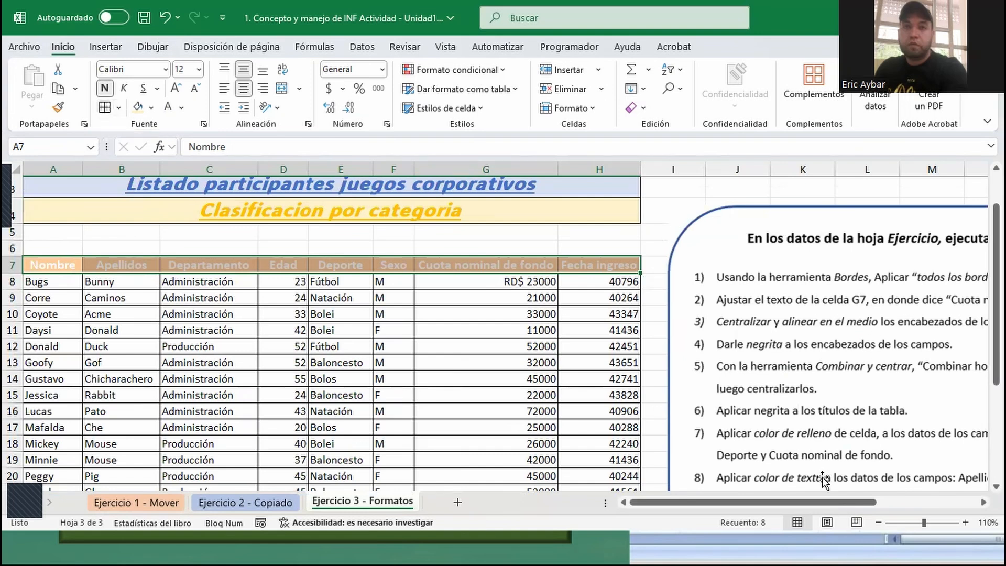
left_click_drag(787, 510, 890, 511)
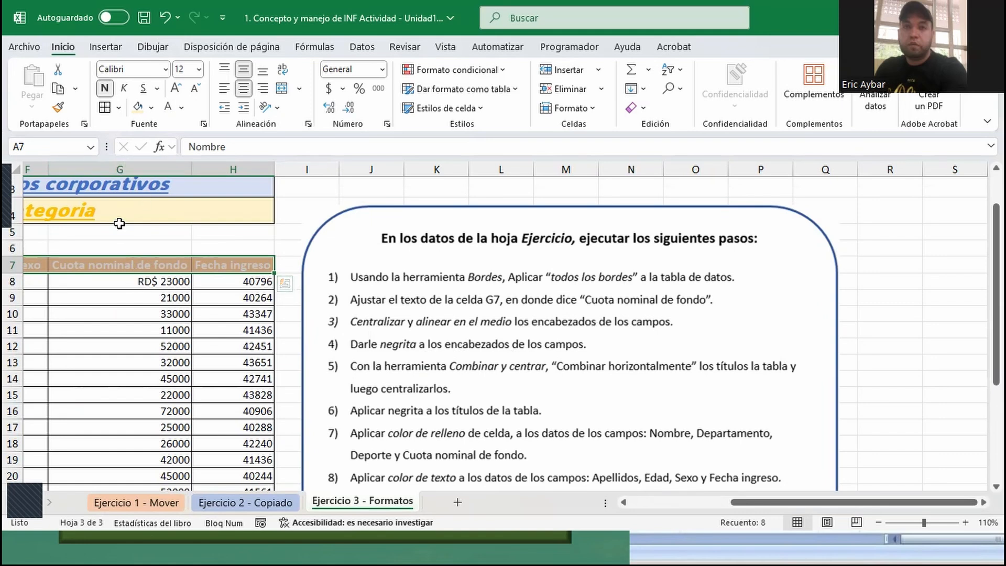
left_click(114, 267)
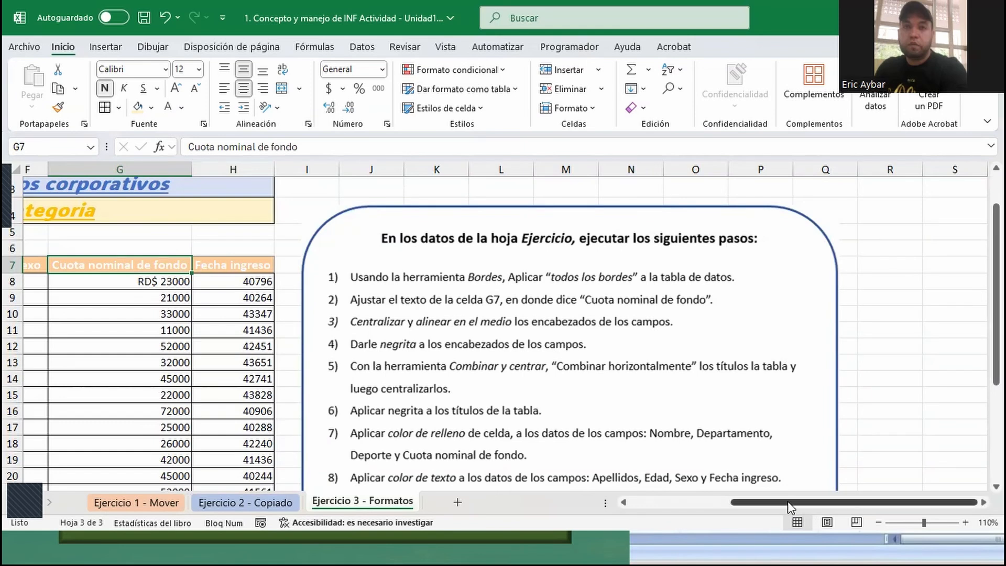
left_click_drag(787, 500, 690, 502)
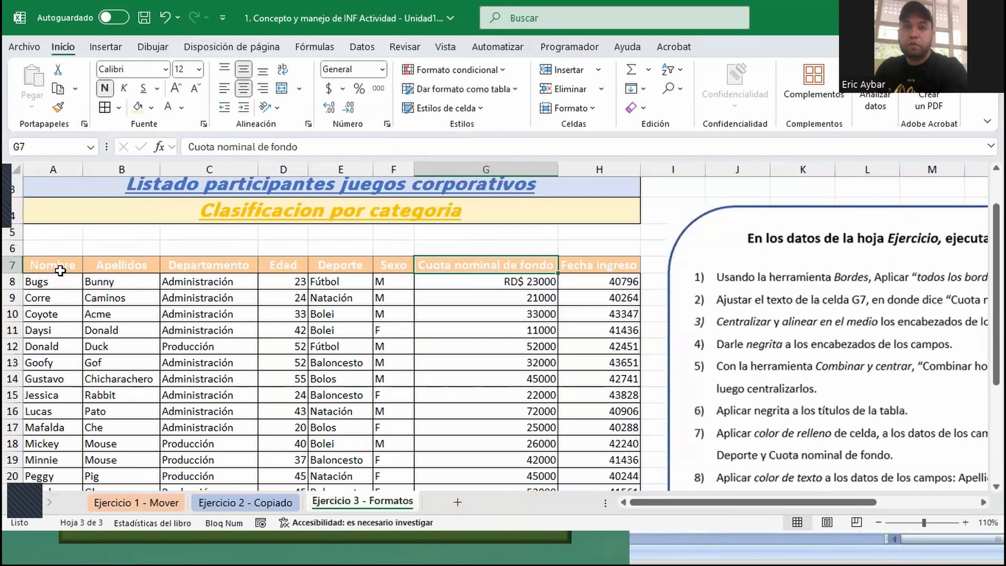
- Check the centered header cells by temporarily making row 7 taller, and shrink the row back to its compact height
left_click(60, 270)
left_click(142, 268)
left_click(223, 268)
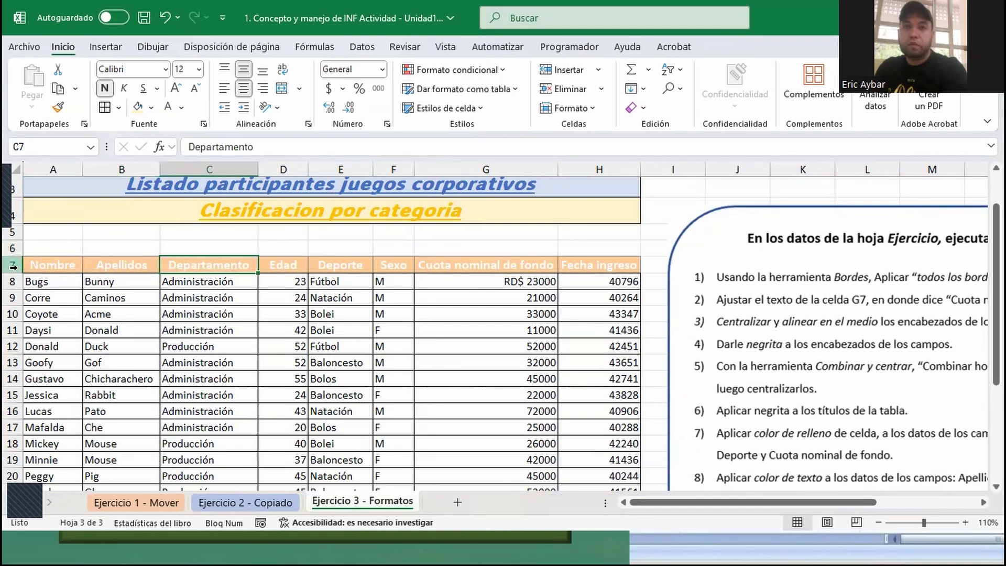
left_click_drag(13, 271, 12, 302)
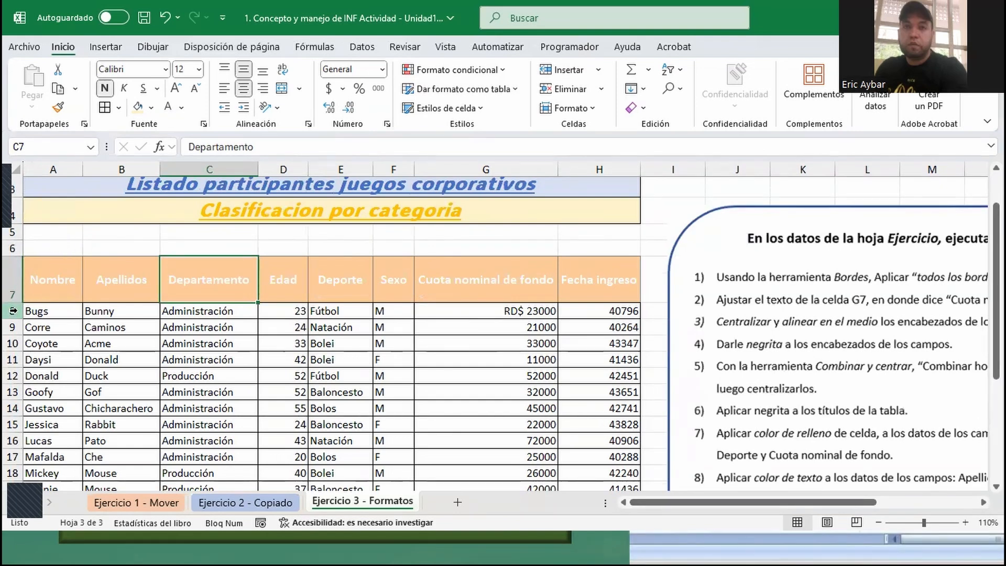
left_click_drag(16, 302, 15, 273)
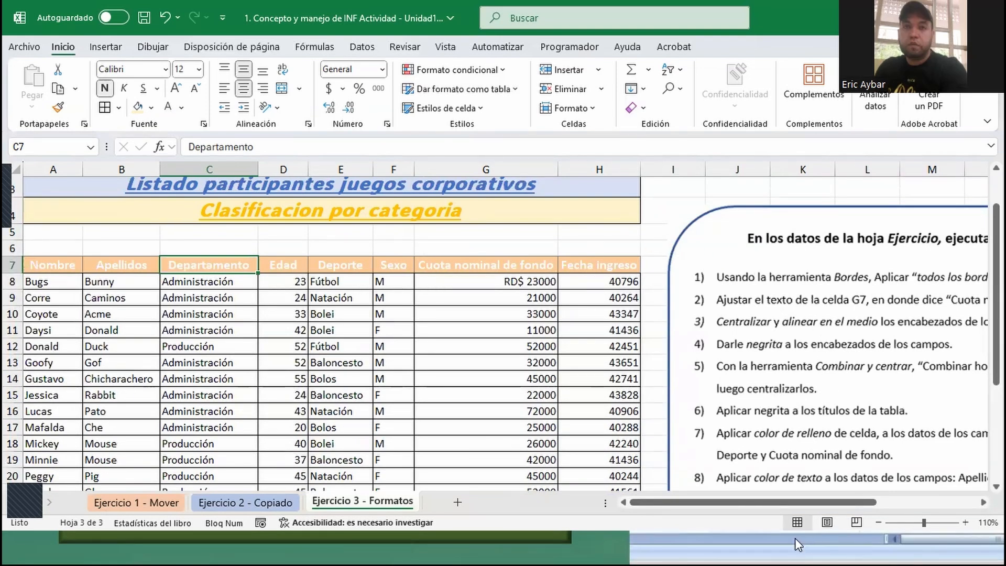
- Read the exercise's remaining instructions, through step 9 on the accounting number format, and compare them with the table's titles and data
scroll(622, 377, "right", 3)
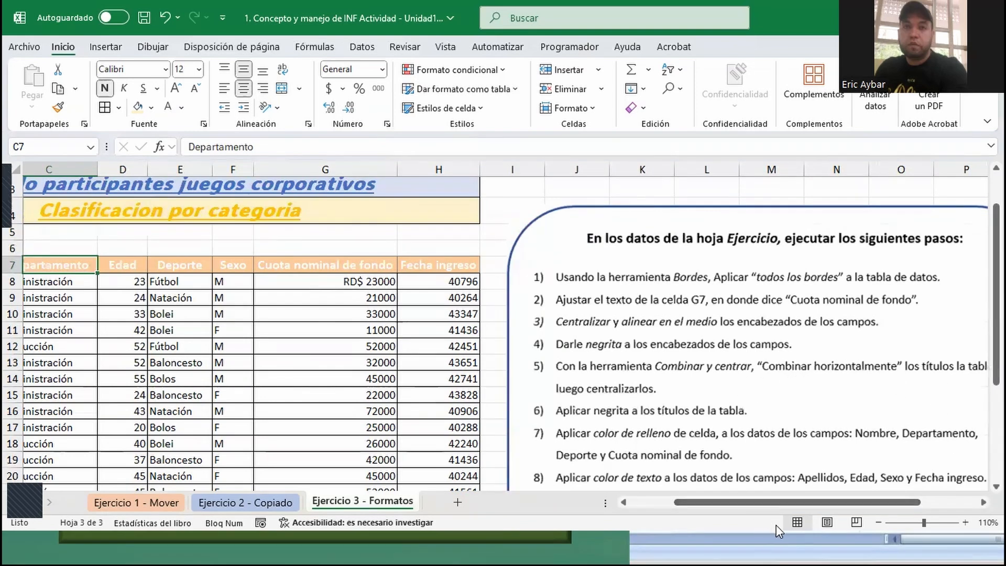
left_click_drag(764, 504, 718, 515)
scroll(217, 247, "up", 1)
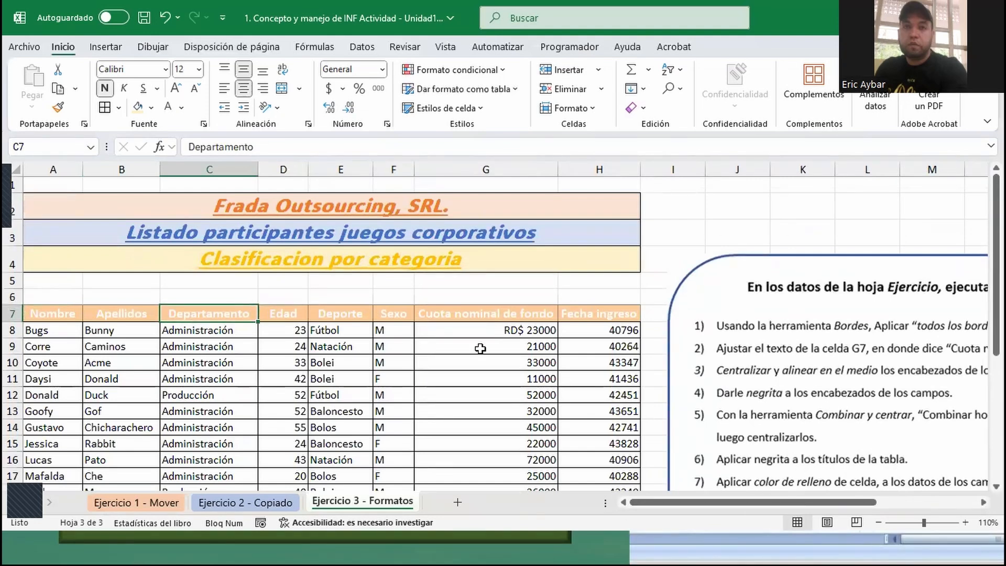
scroll(840, 451, "down", 2)
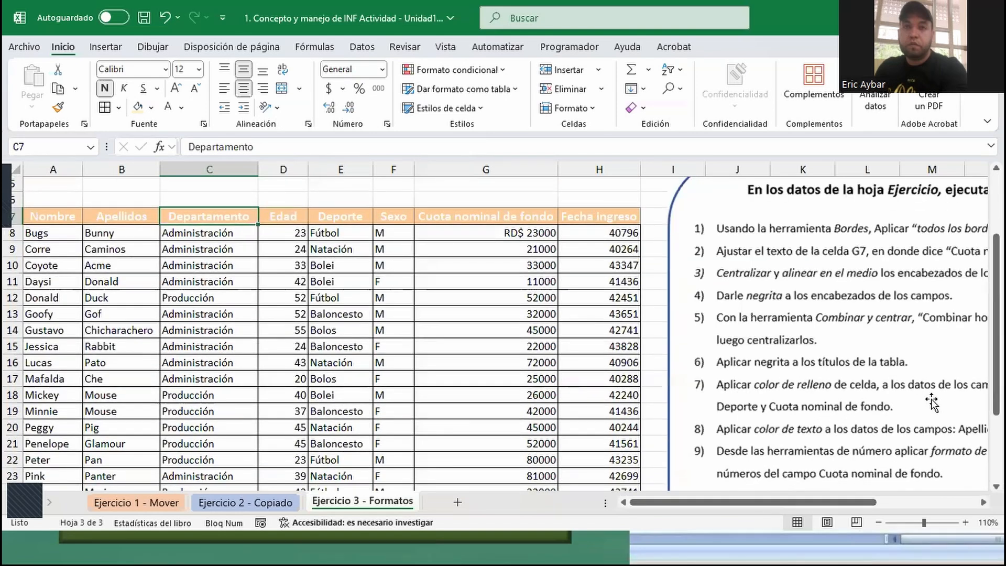
left_click_drag(849, 501, 900, 500)
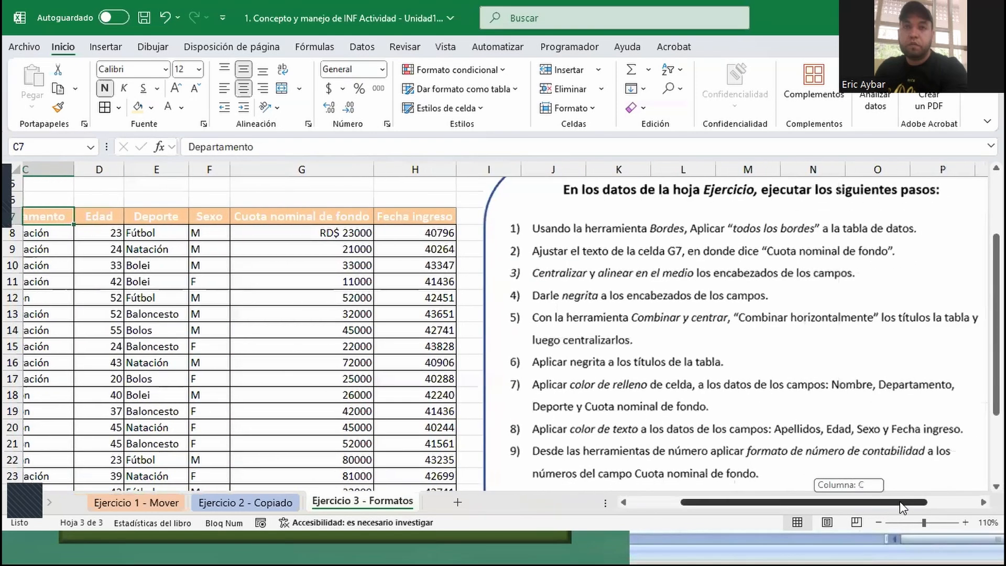
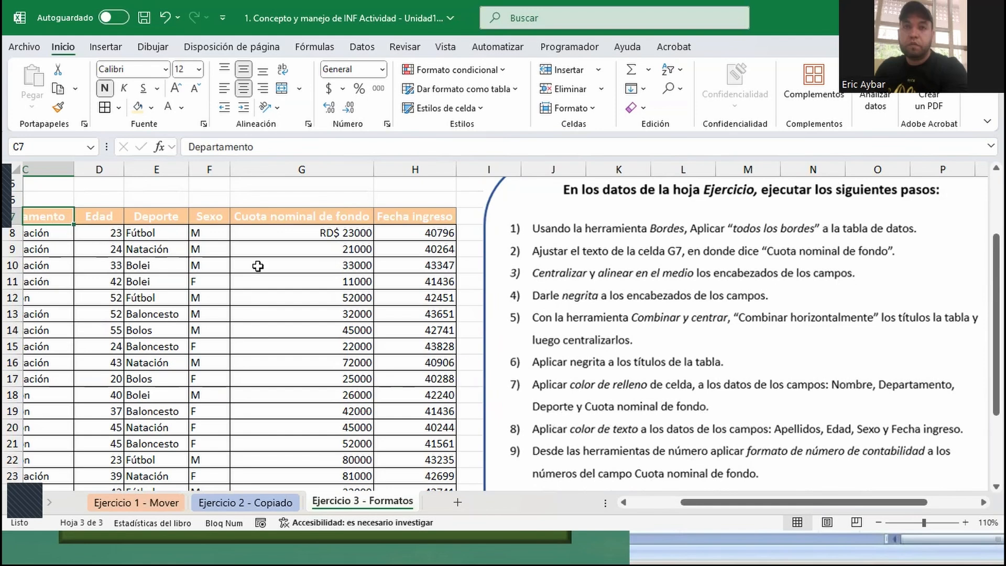
- Read the exercise's instructions through step 10 on header colors and compare them with the table's fields and data
left_click_drag(799, 503, 761, 482)
scroll(717, 409, "down", 1)
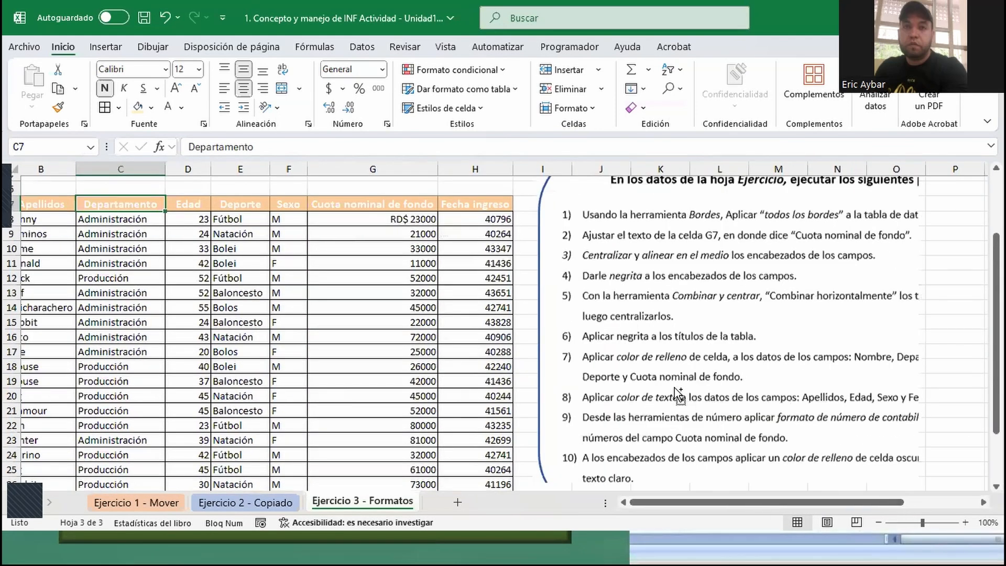
left_click(506, 266)
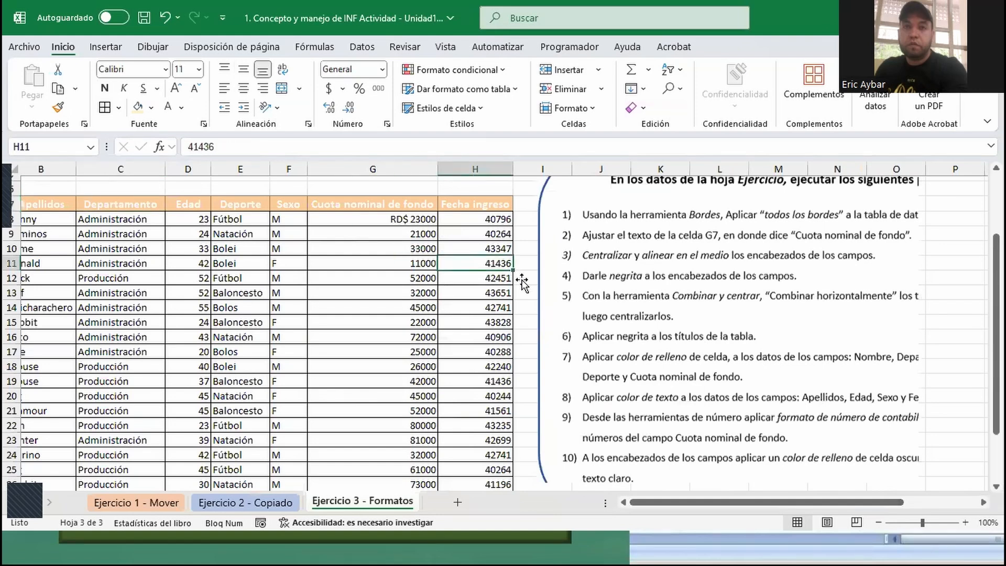
left_click(691, 309)
left_click_drag(691, 309, 690, 310)
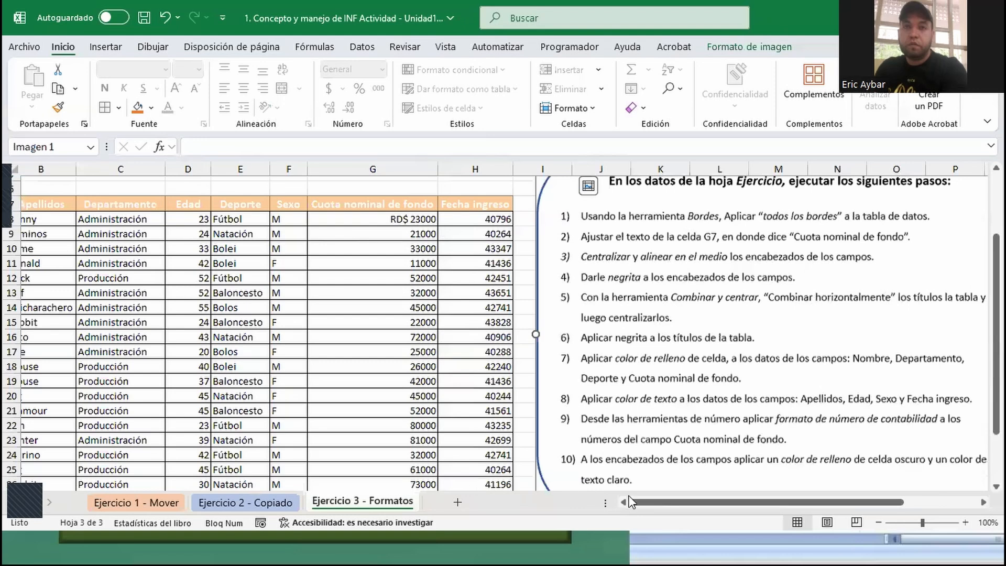
left_click_drag(649, 503, 630, 499)
left_click(42, 278)
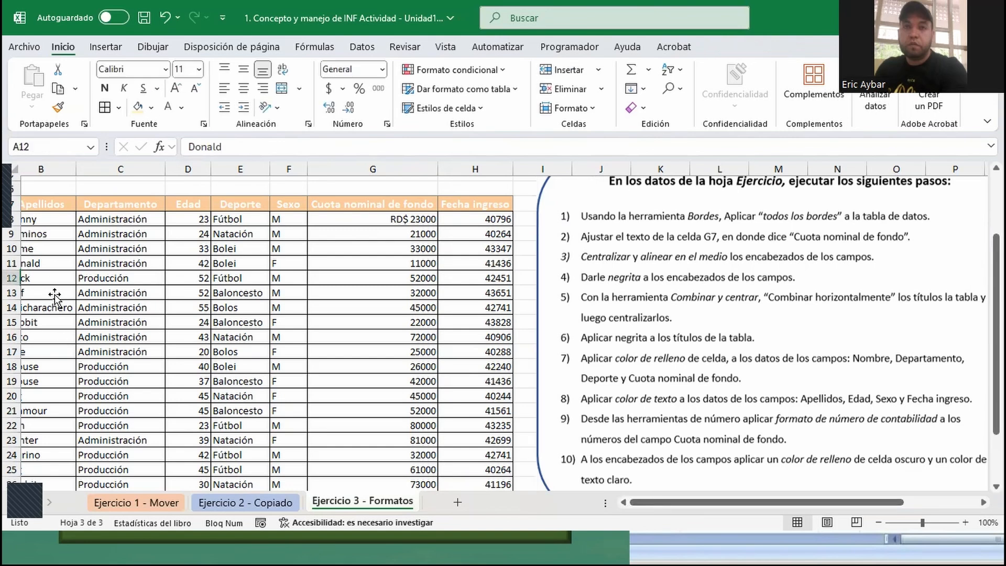
left_click_drag(120, 233, 152, 248)
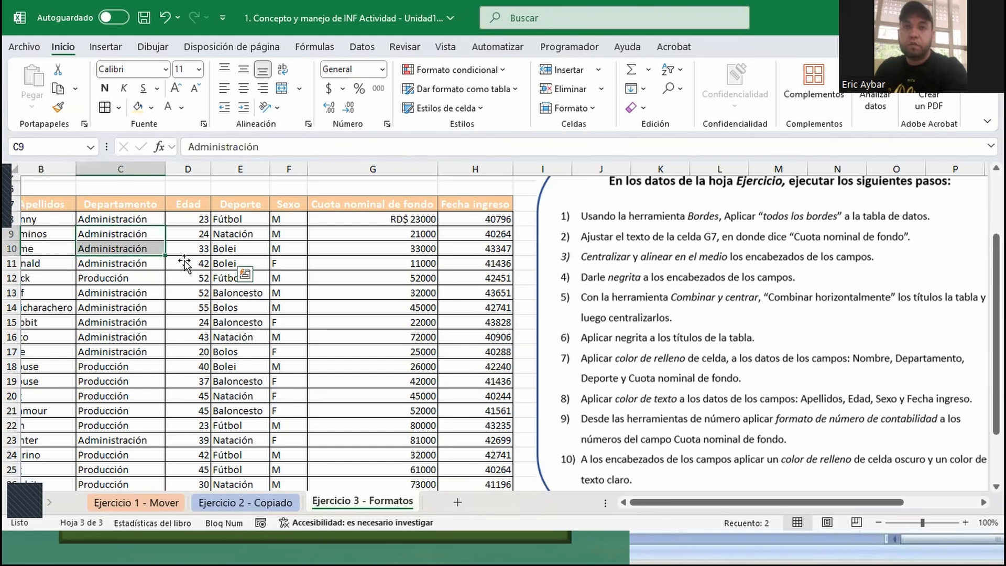
key("Left")
key("Left")
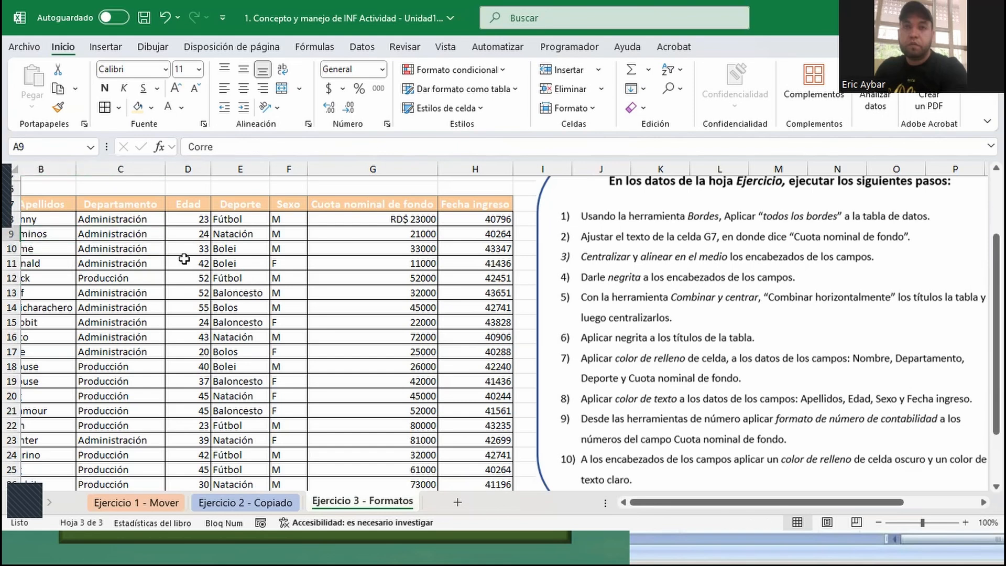
left_click(133, 351)
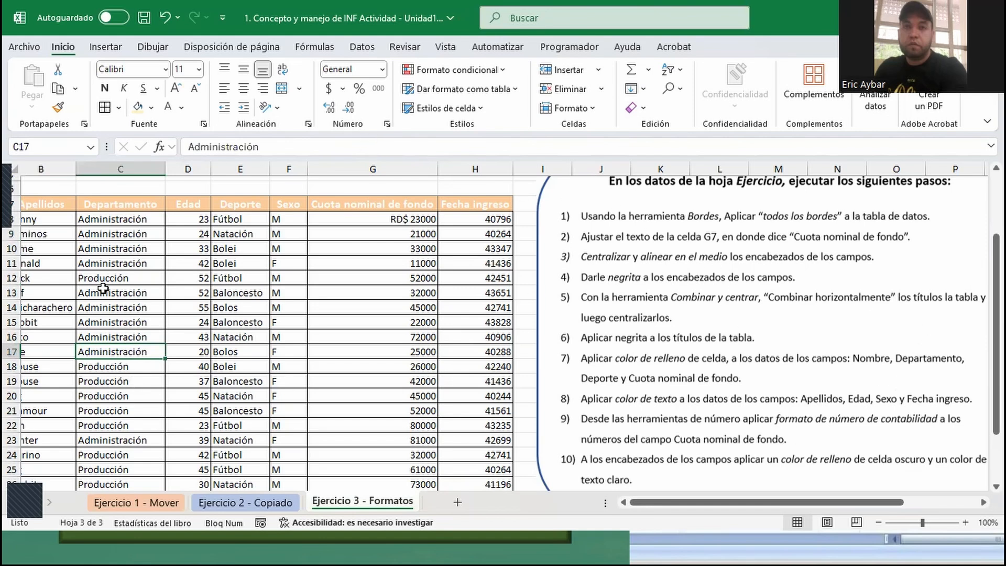
left_click(162, 249)
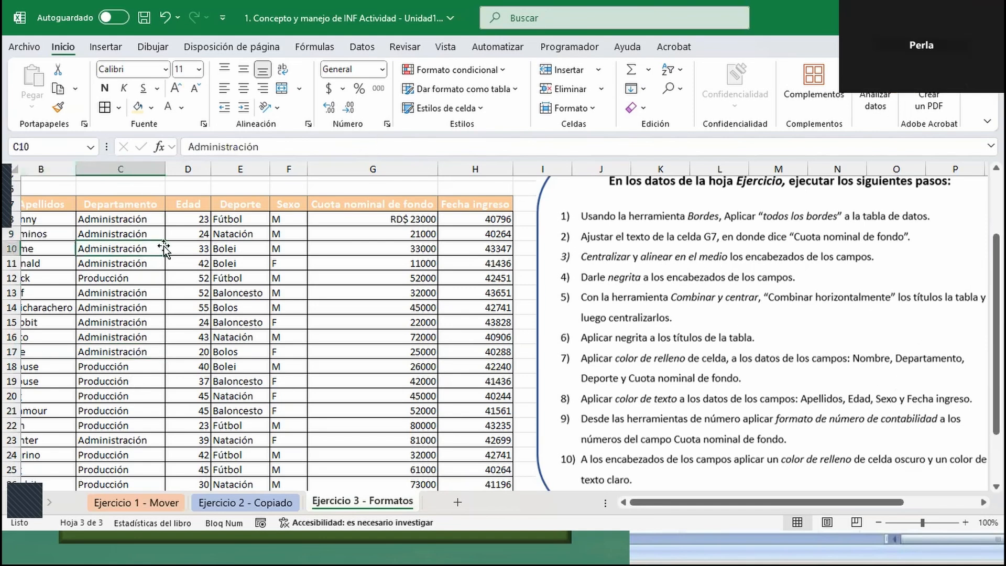
- Undo the accidental move of the instructions picture and return to the table's first column
left_click(169, 20)
left_click_drag(188, 292, 187, 307)
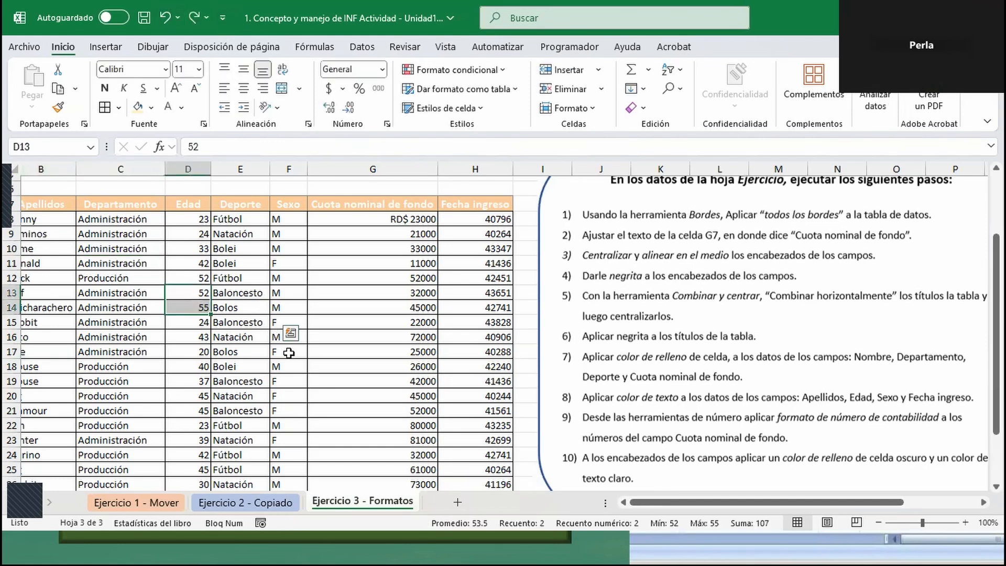
left_click(291, 504)
left_click(357, 502)
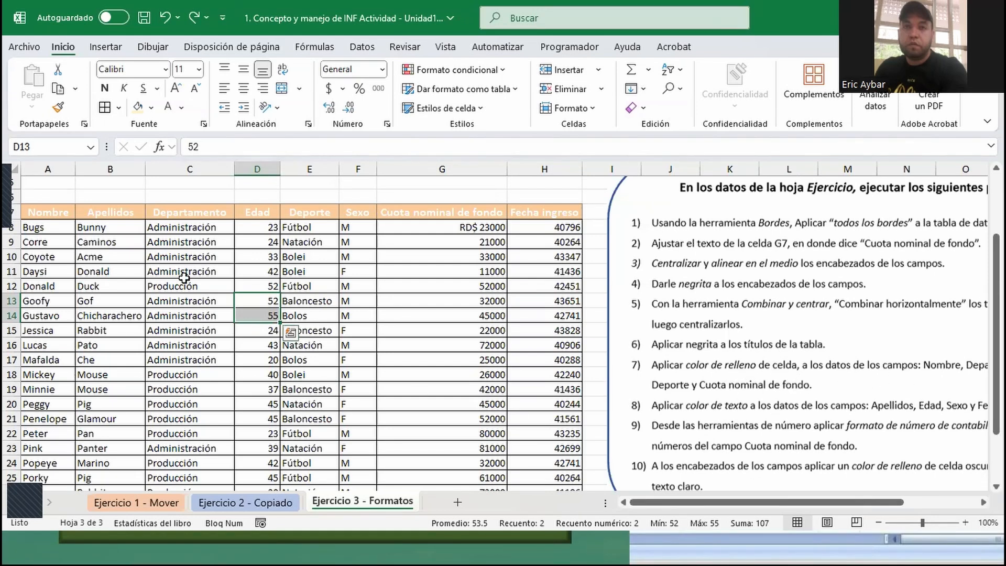
- Fill the Nombre, Departamento, Deporte and Cuota nominal de fondo header cells with light blue
left_click(50, 216)
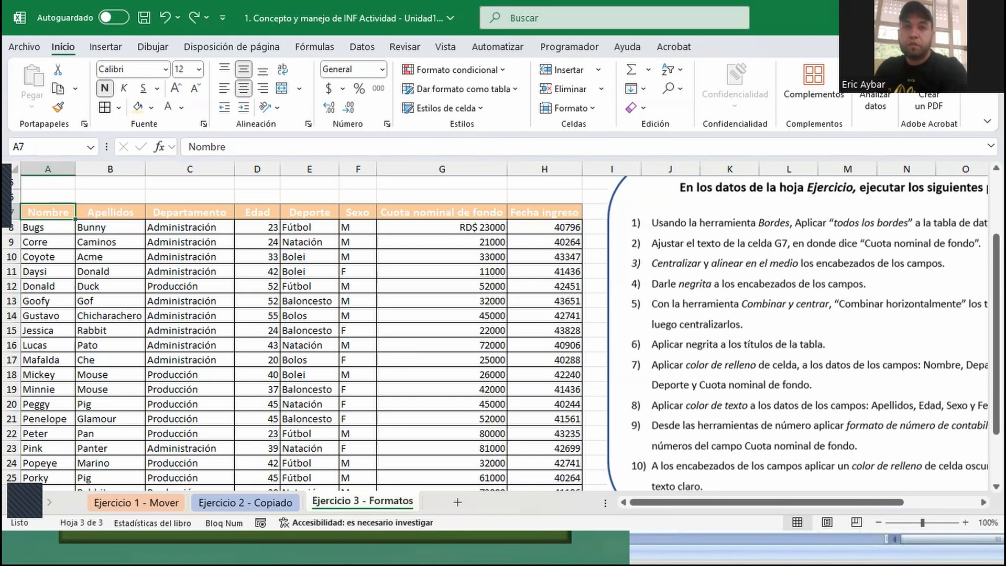
left_click(204, 212, "ctrl")
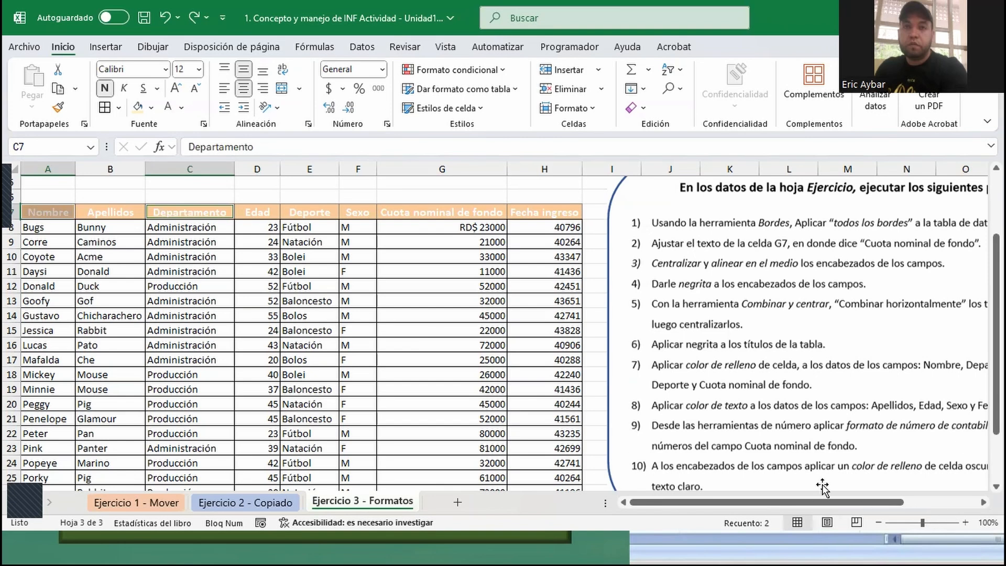
mouse_move(834, 502)
left_mouse_down()
mouse_move(867, 509)
mouse_move(844, 504)
left_mouse_up()
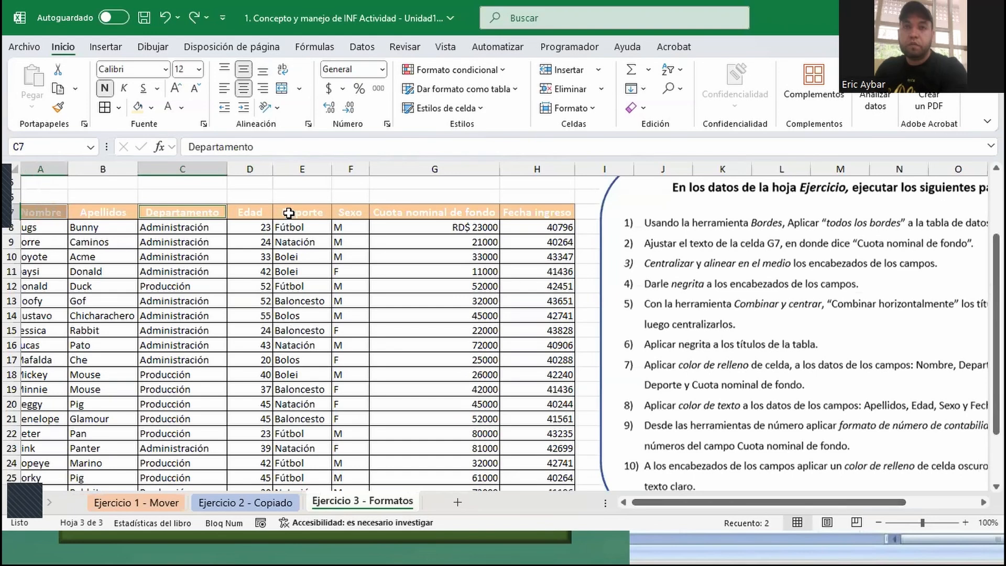
left_click(289, 213, "ctrl")
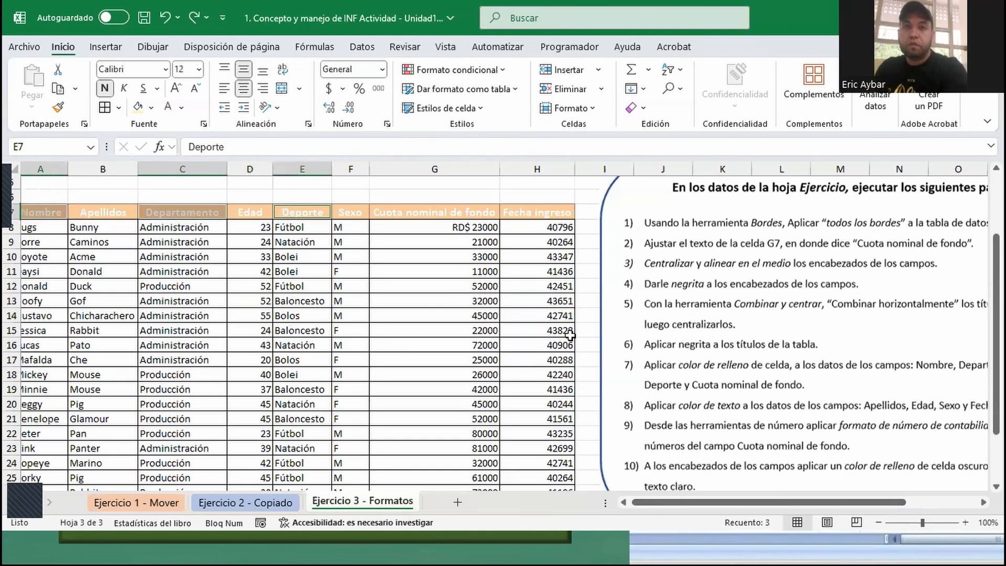
left_click(448, 211, "ctrl")
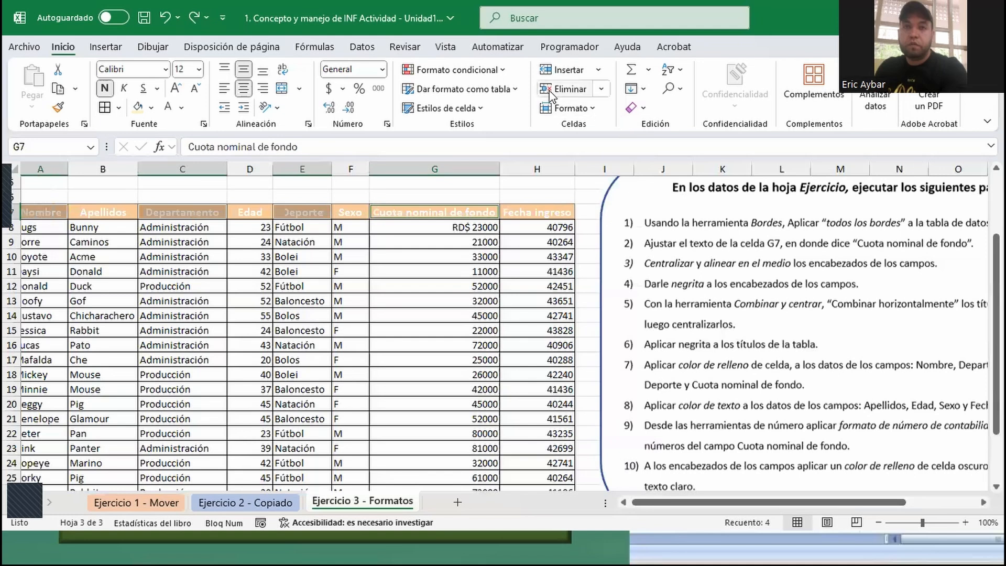
left_click(482, 109)
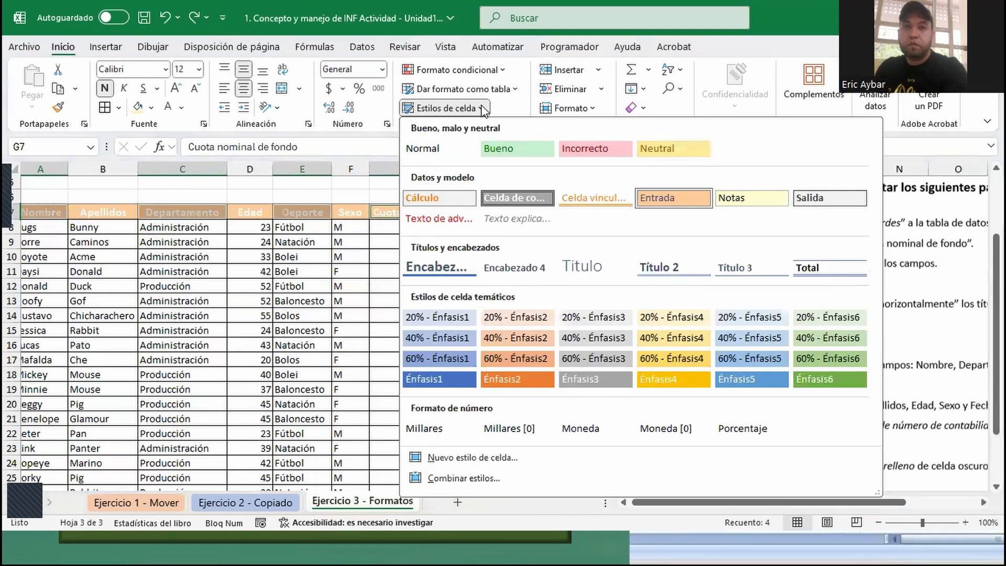
left_click(482, 109)
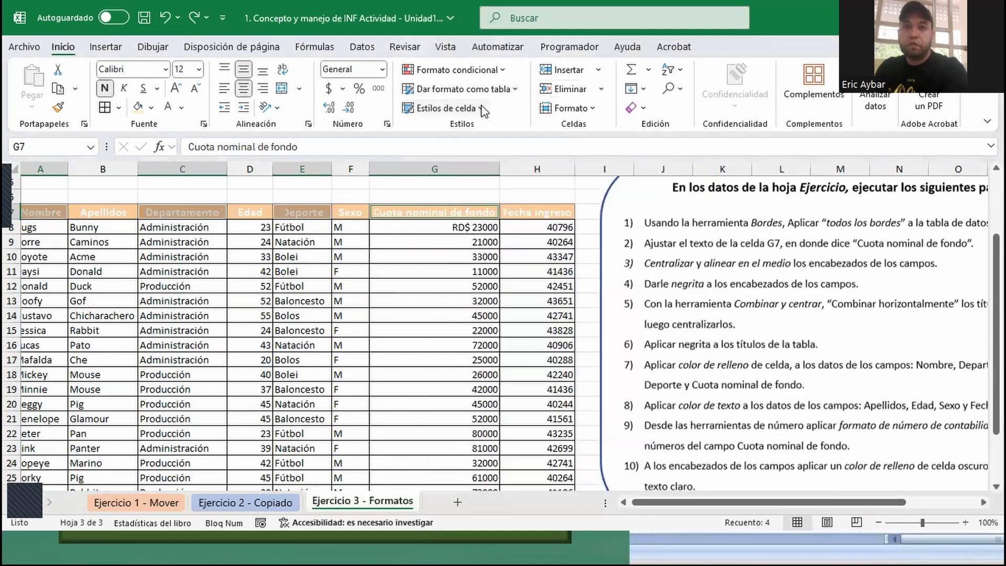
left_click(152, 108)
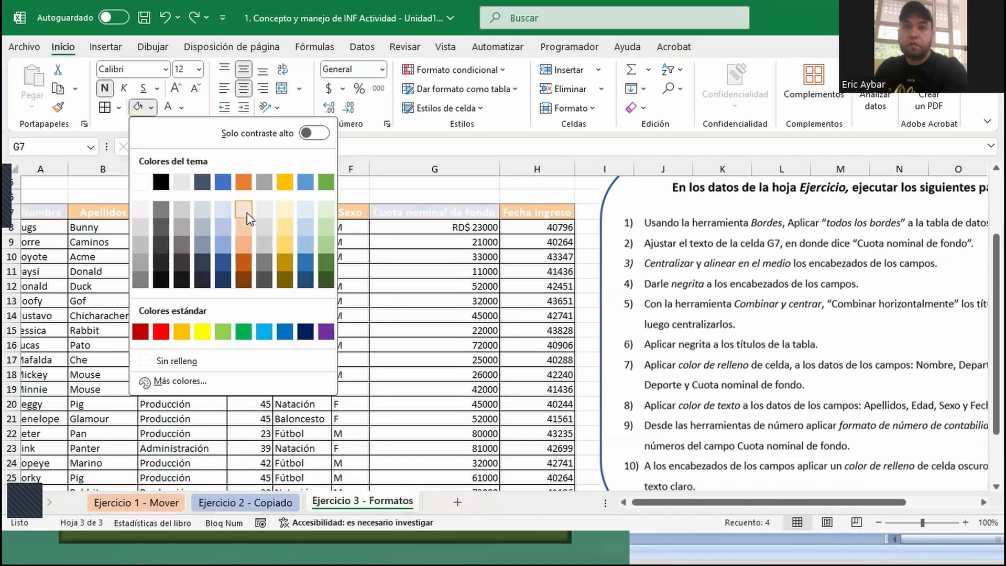
left_click(302, 209)
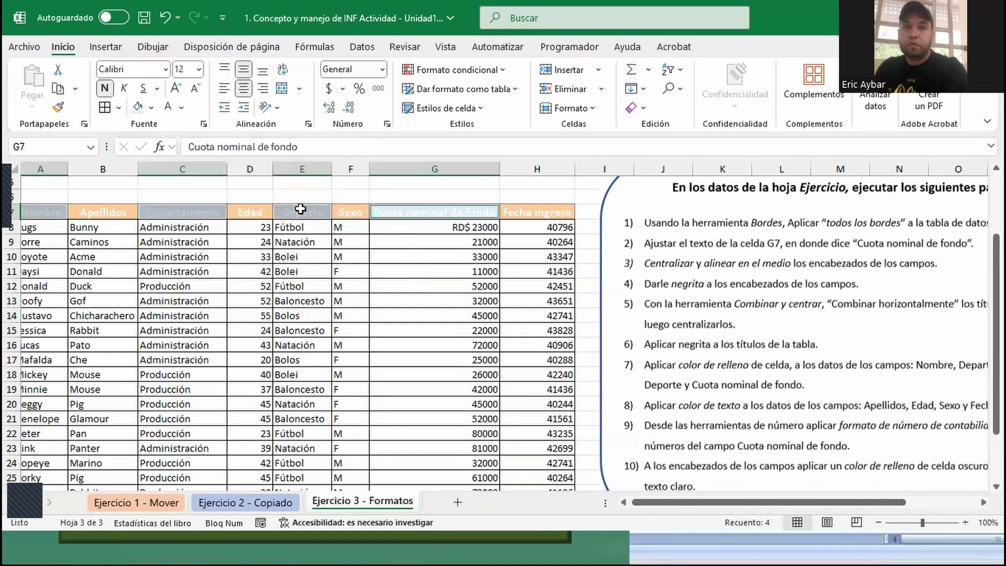
- Set the text color of the four selected header cells to black
left_click(182, 107)
left_click(188, 205)
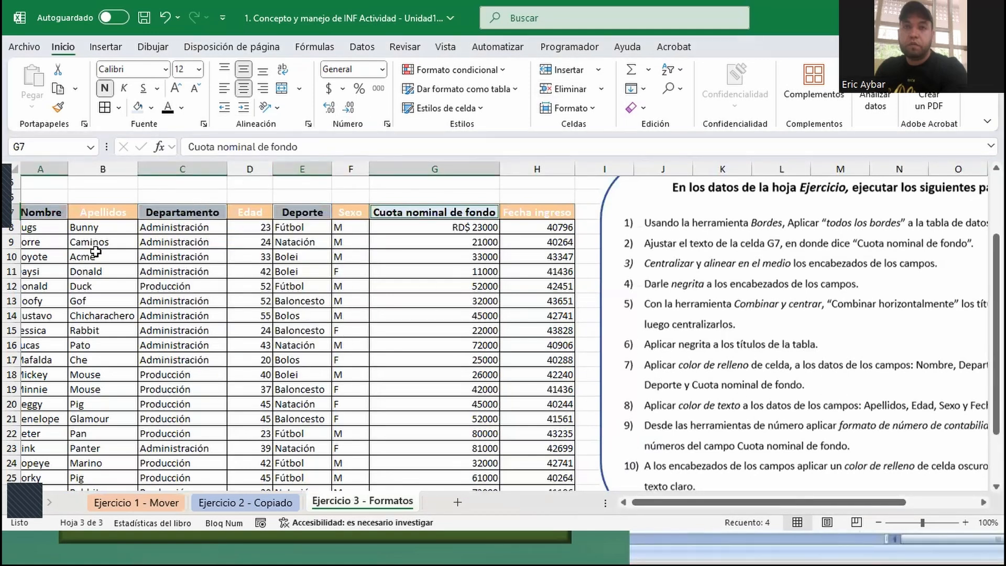
scroll(685, 503, "left", 1)
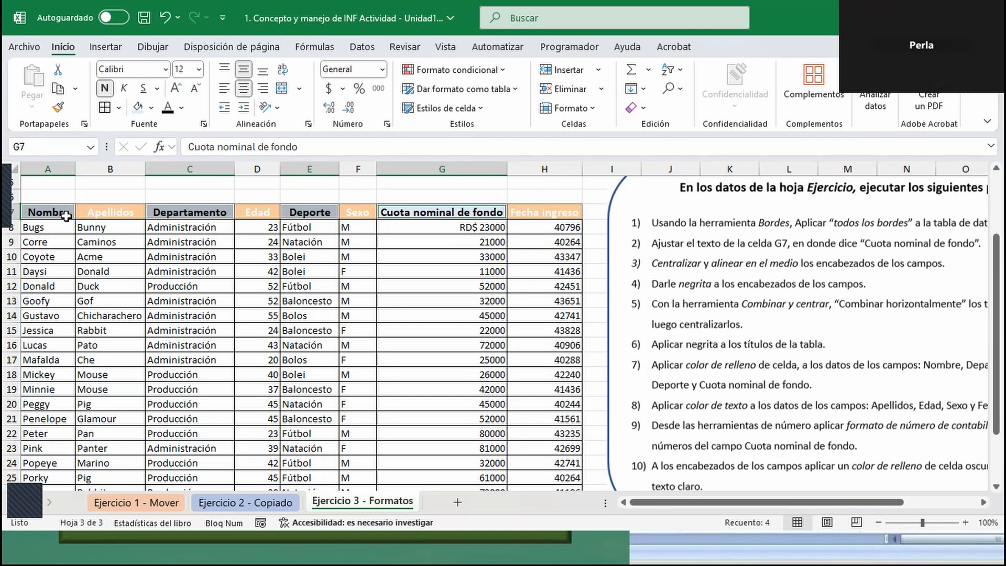
- Undo the black text and the light blue fill on the four headers
key("ctrl+z")
key("ctrl+z")
key("ctrl+z")
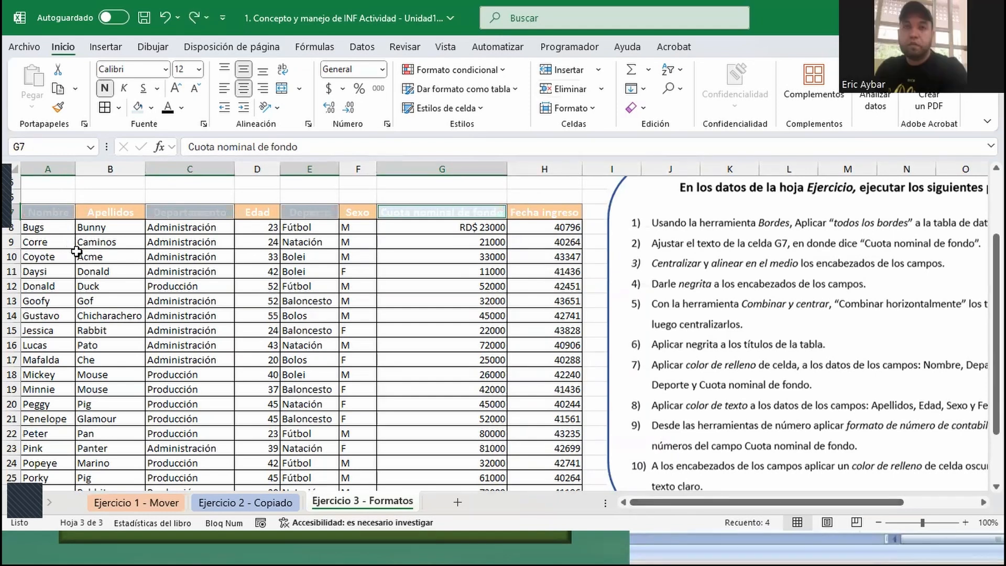
- Apply light blue fill and black text to the Nombre, Departamento, Deporte and Cuota nominal de fondo headers
left_click(58, 215)
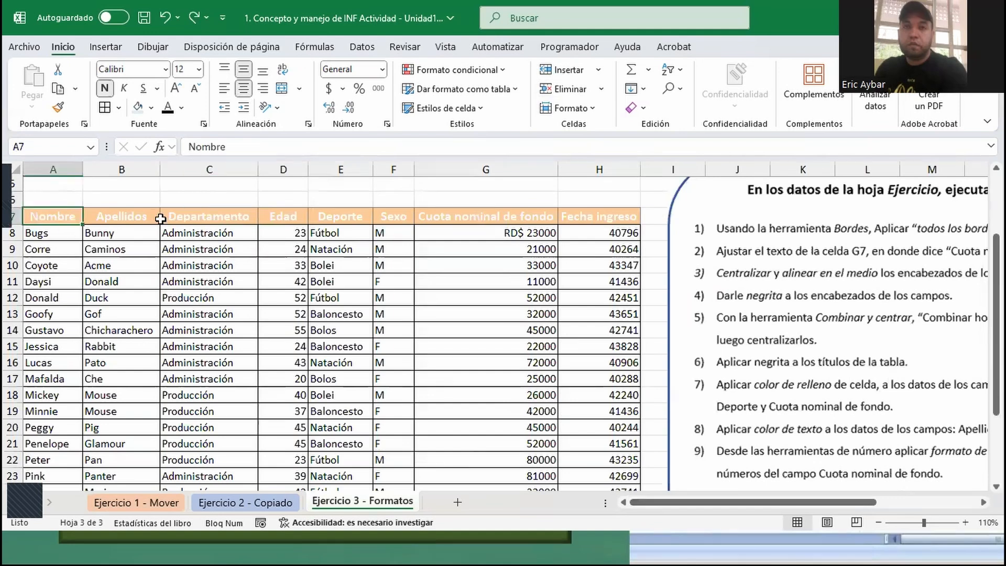
left_click(197, 216, "ctrl")
left_click(347, 221, "ctrl")
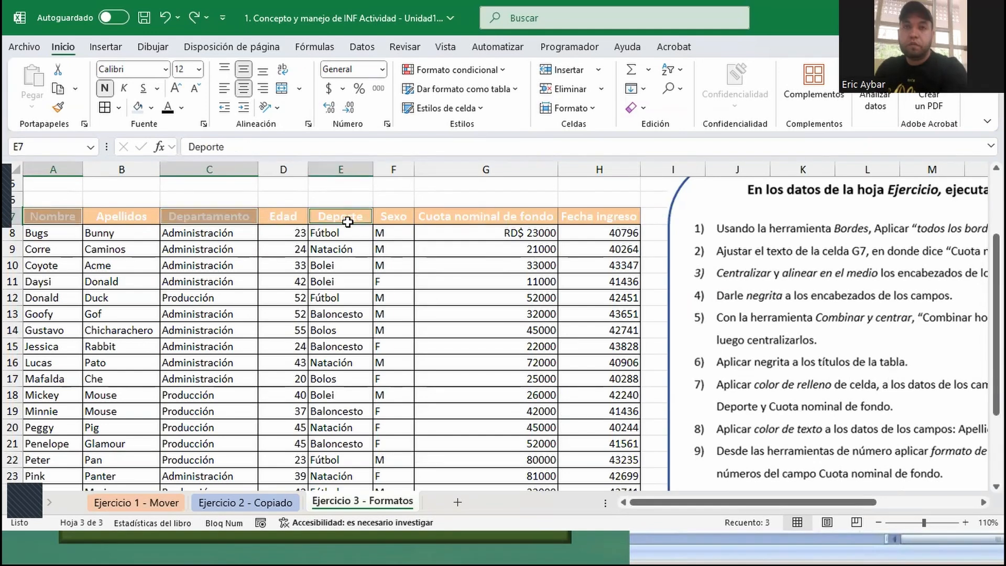
left_click(468, 217, "ctrl")
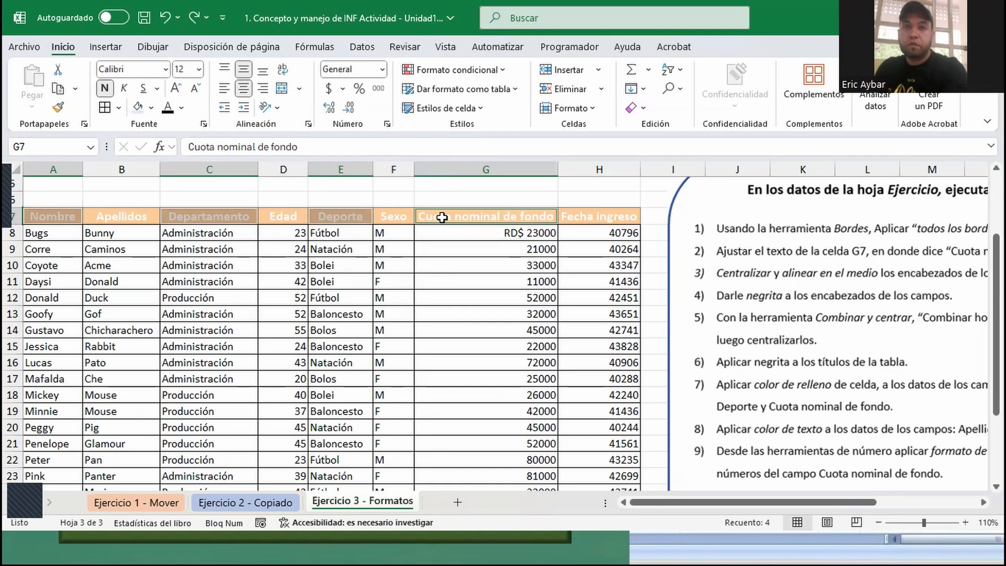
left_click(138, 107)
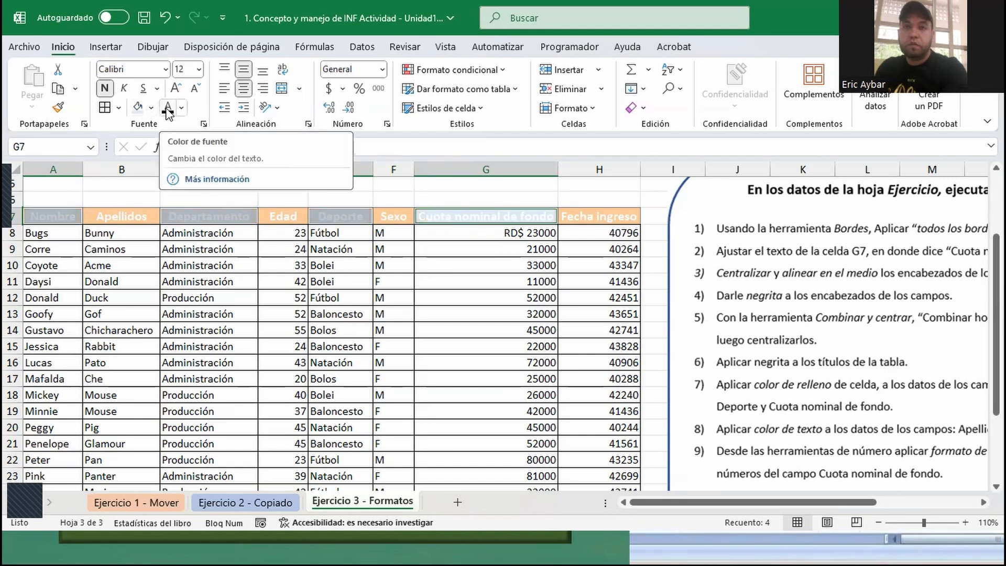
left_click(167, 108)
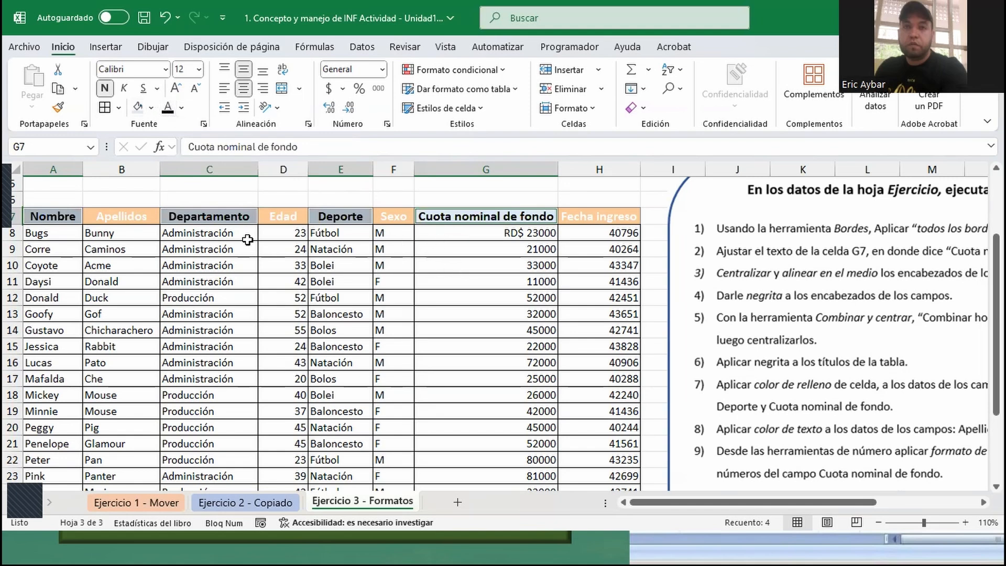
left_click(521, 368)
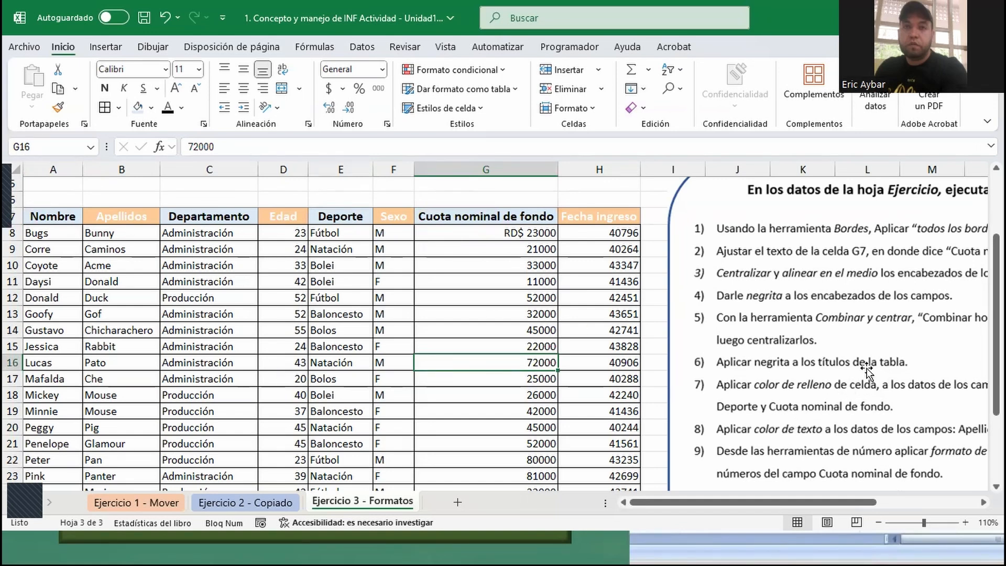
scroll(812, 448, "down", 1)
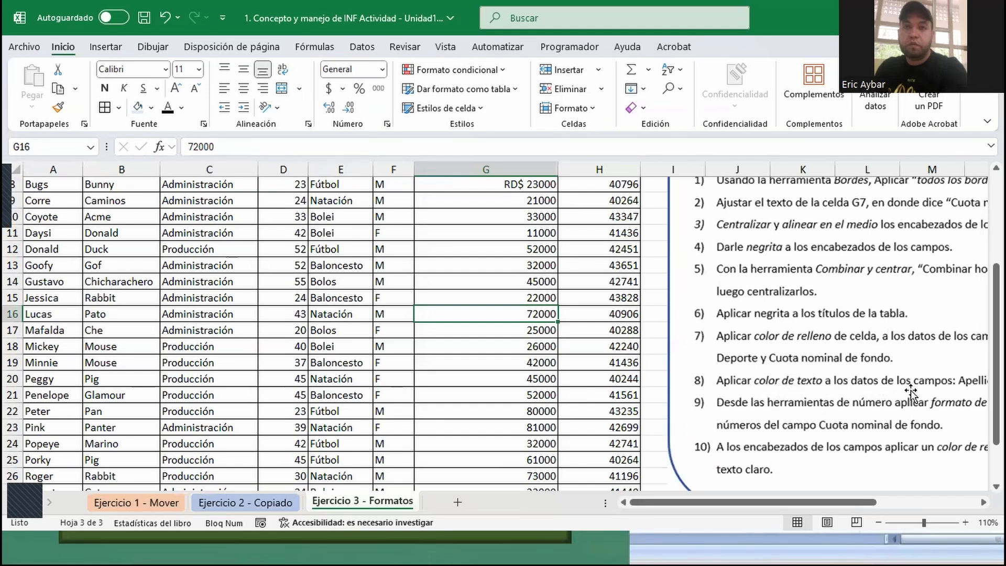
left_click_drag(846, 504, 707, 501)
scroll(153, 312, "up", 3)
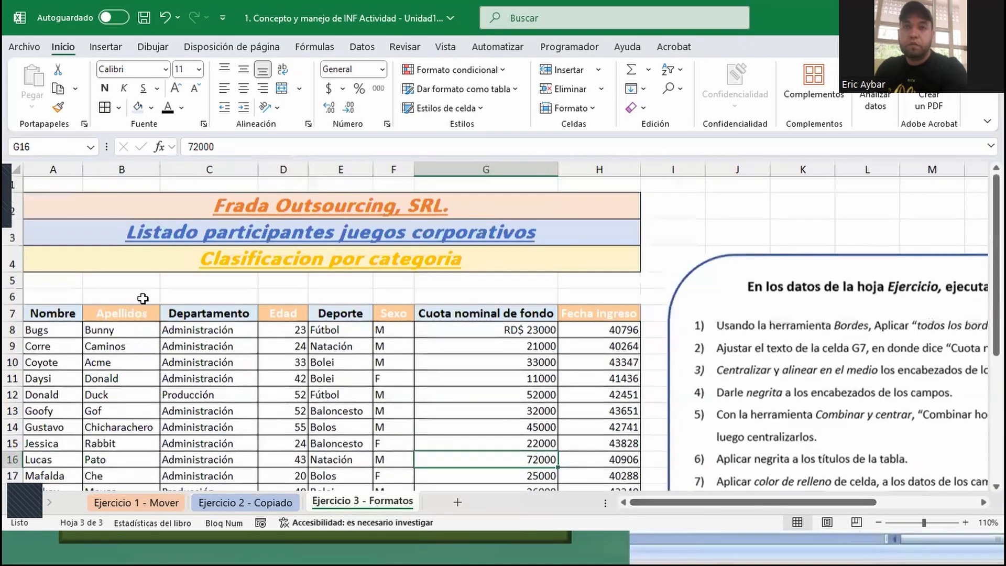
left_click(135, 310)
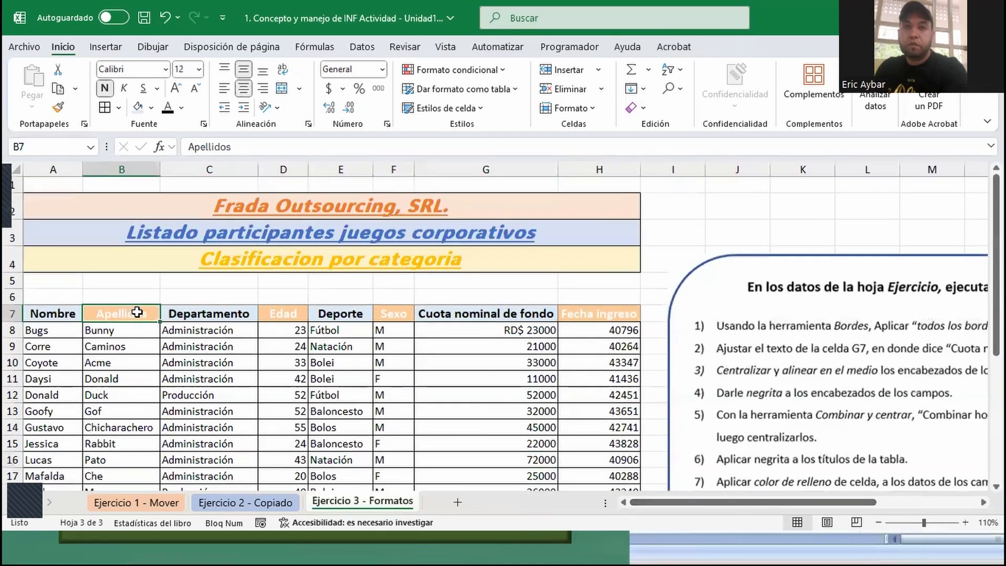
left_click(287, 312, "ctrl")
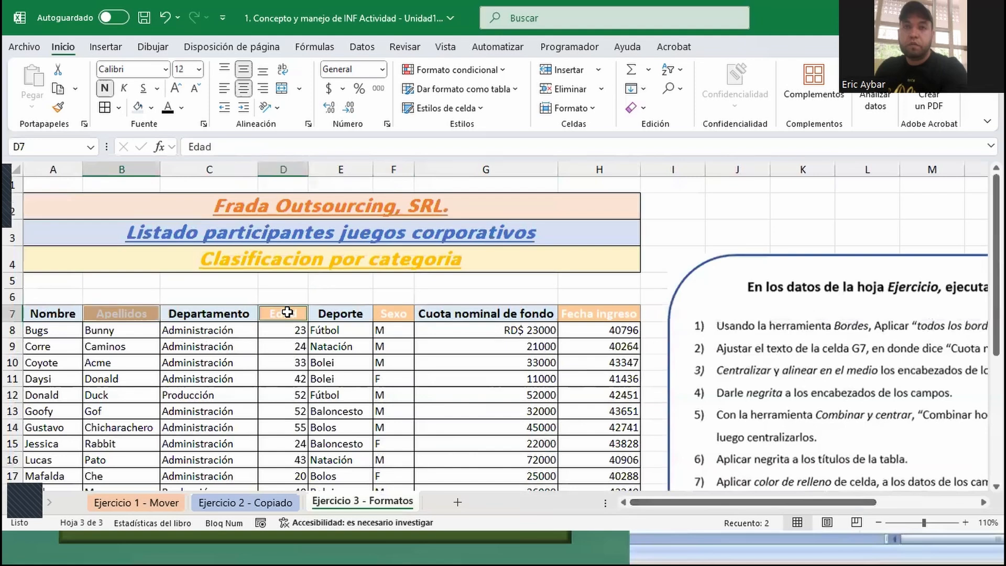
left_click(398, 313, "ctrl")
left_click(589, 313, "ctrl")
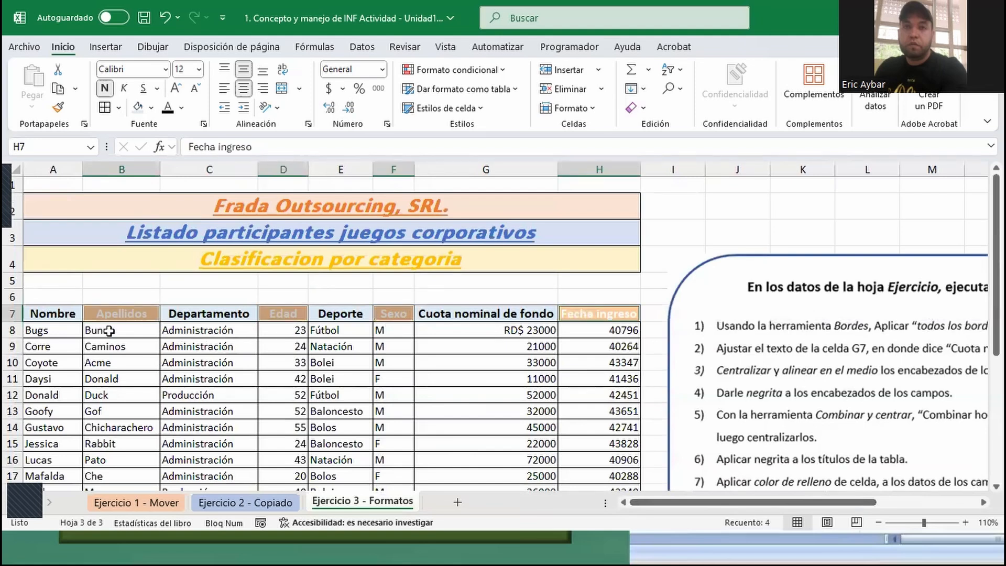
- Set the text color of the Apellidos, Edad, Sexo and Fecha ingreso header cells to red
left_click(128, 314)
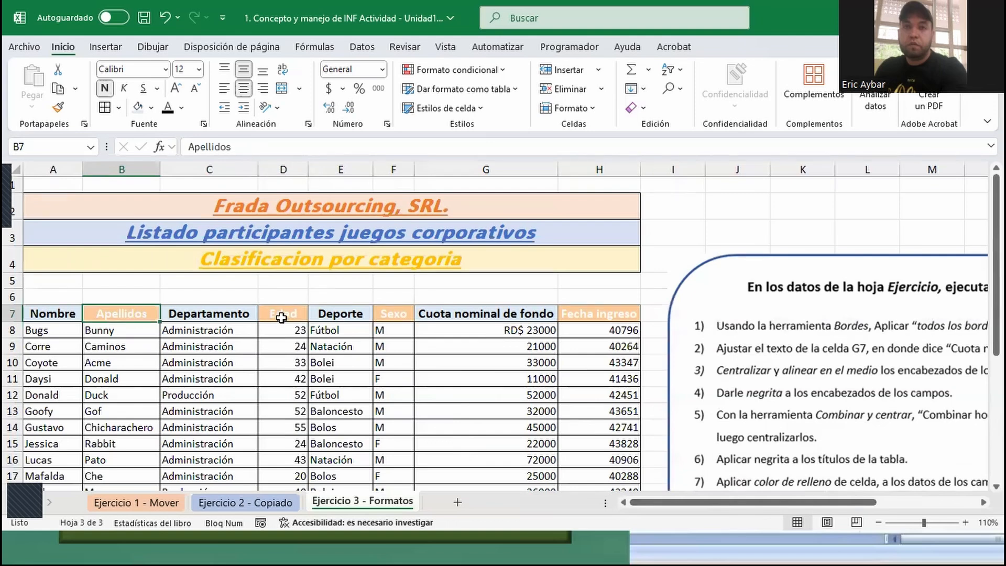
left_click(281, 317, "ctrl")
left_click(399, 312, "ctrl")
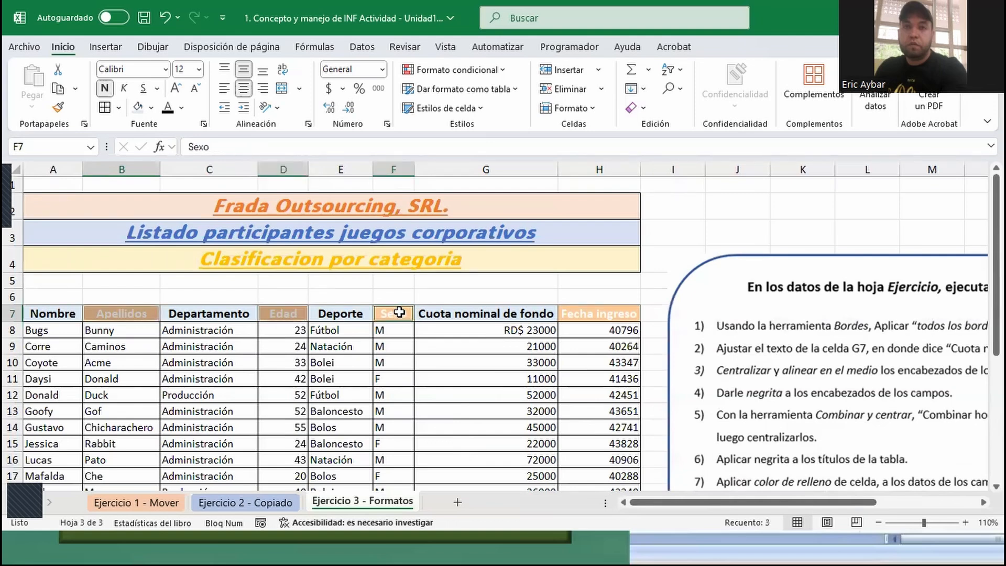
left_click(587, 315, "ctrl")
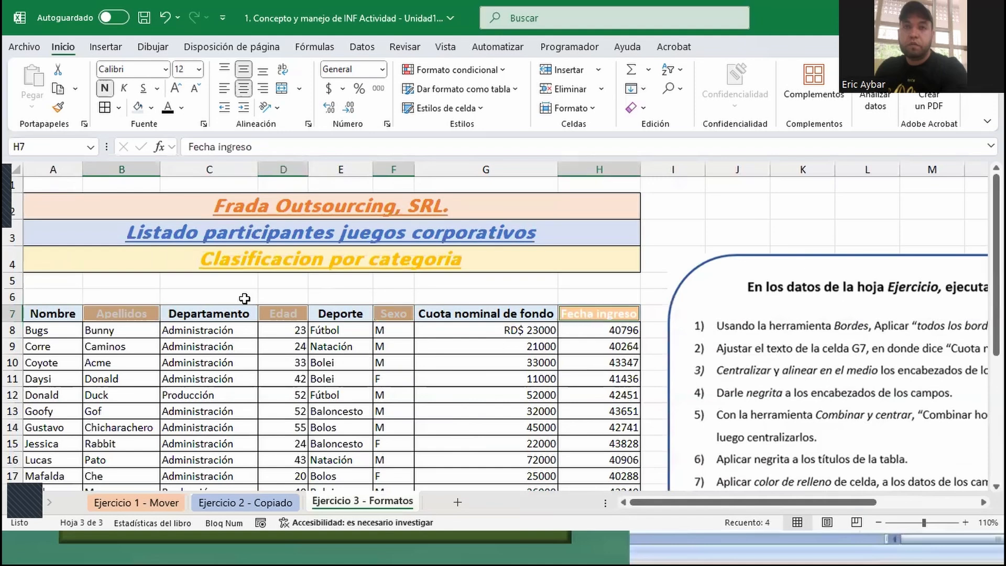
left_click(182, 108)
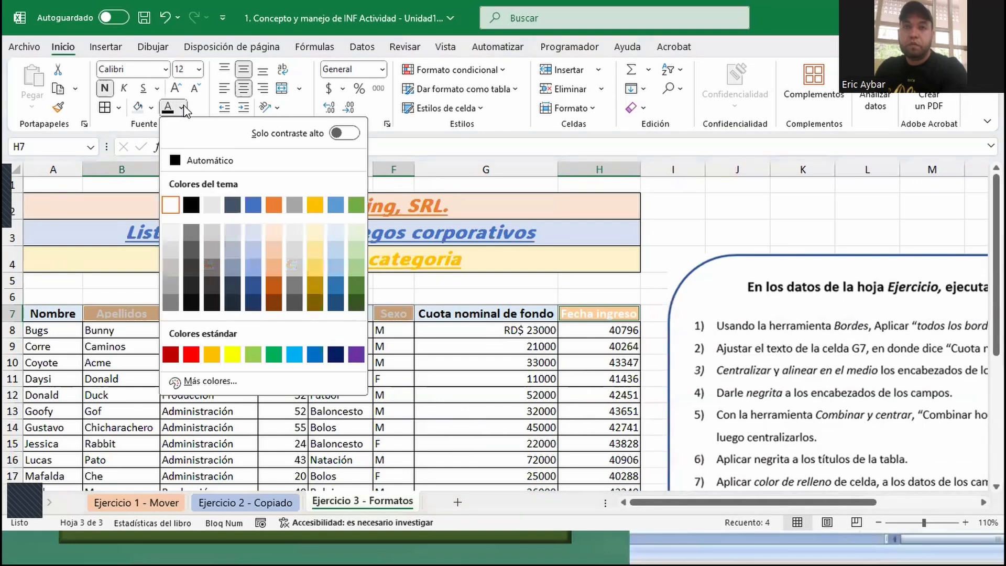
left_click(183, 108)
left_click(182, 108)
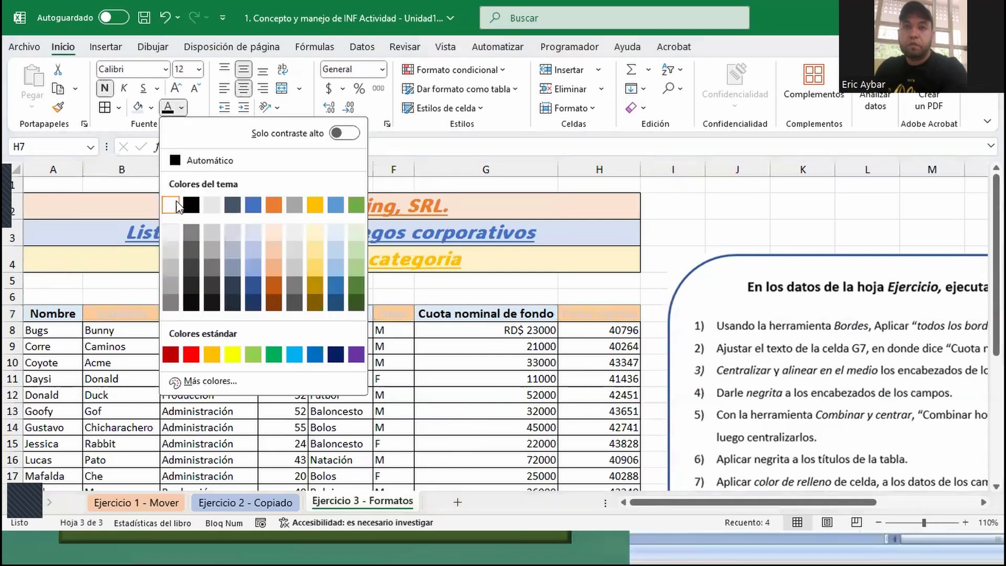
left_click(192, 354)
left_click(235, 363)
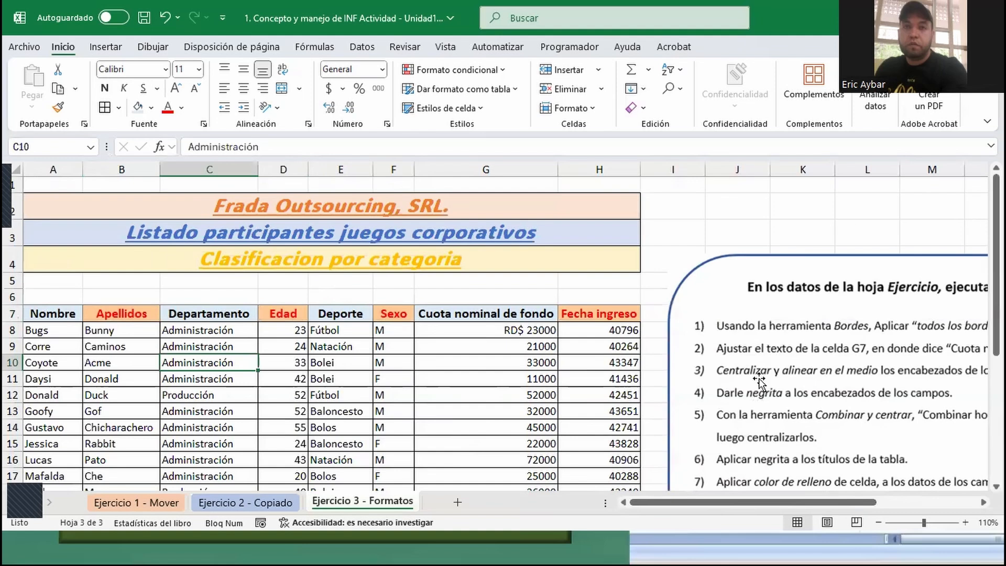
- Apply the Contabilidad number format to all the values in the Cuota nominal de fondo column, from G8 down
scroll(759, 381, "down", 3)
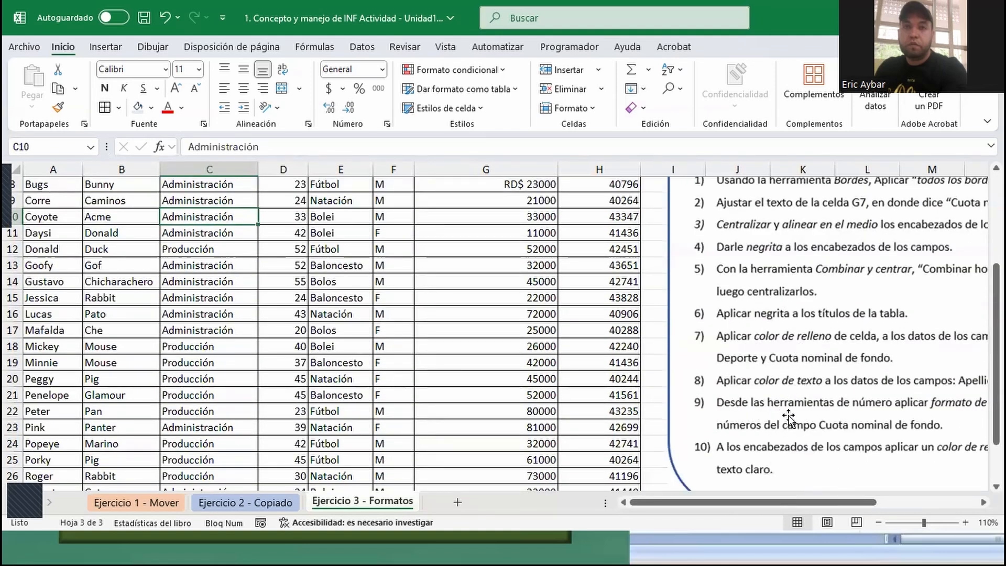
left_click_drag(866, 505, 924, 500)
scroll(647, 289, "up", 2)
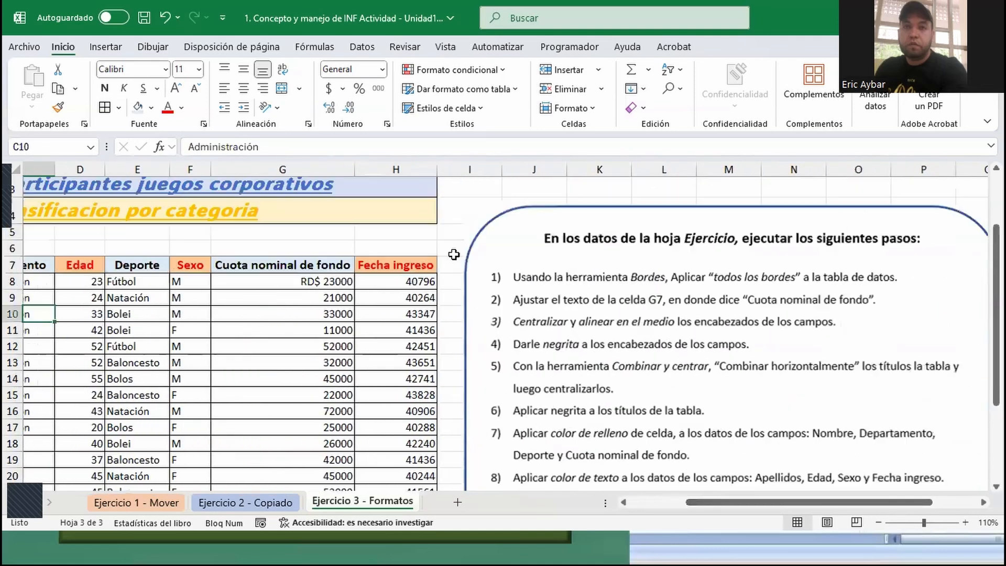
left_click(283, 278)
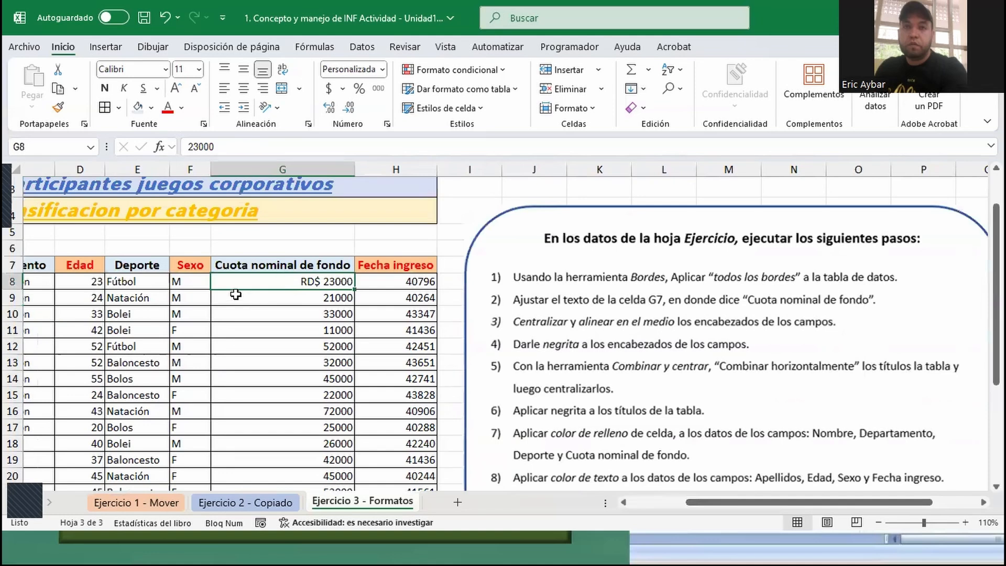
key("ctrl+shift+Down")
scroll(473, 326, "up", 5)
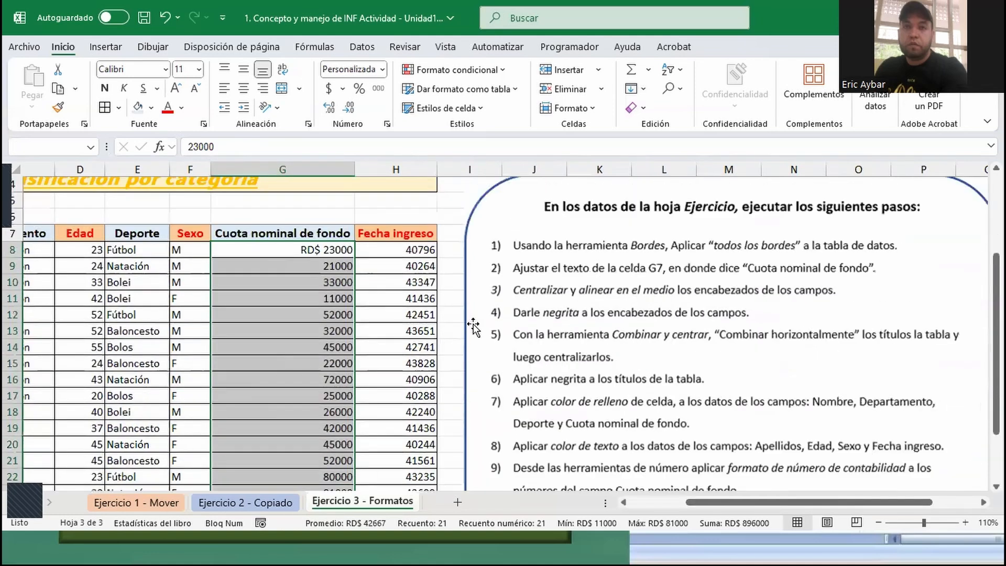
scroll(473, 325, "up", 1)
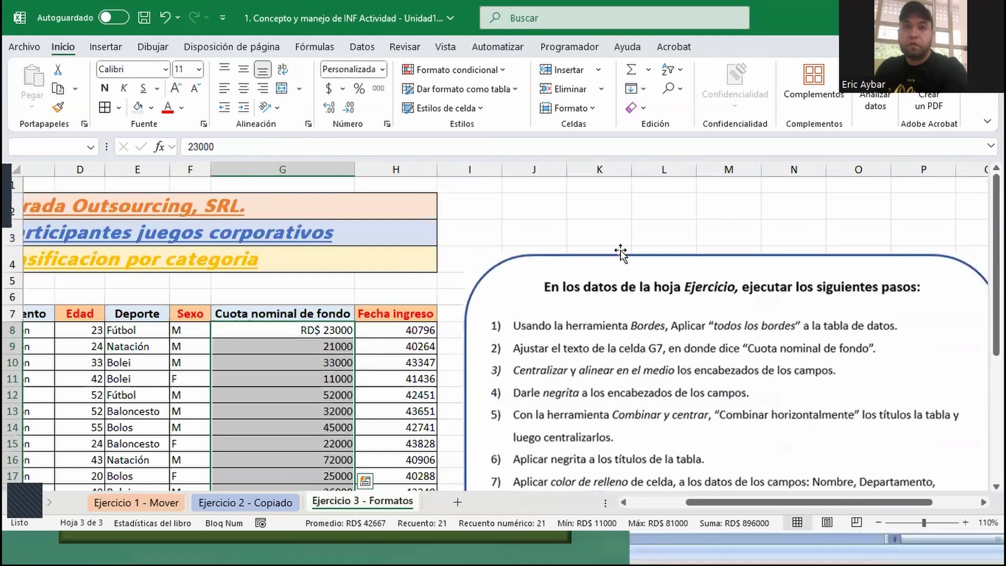
scroll(621, 253, "down", 4)
scroll(821, 352, "up", 2)
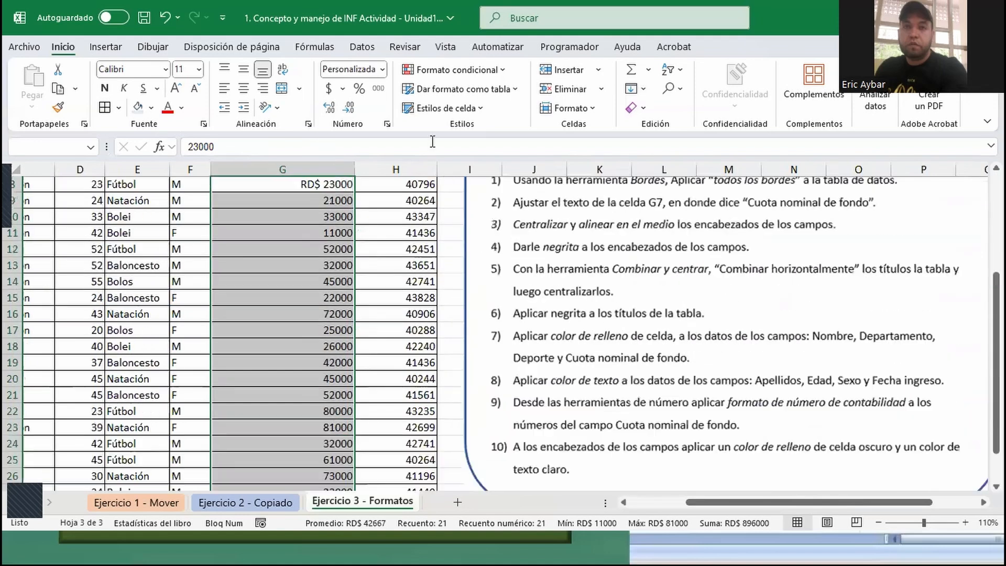
left_click(382, 70)
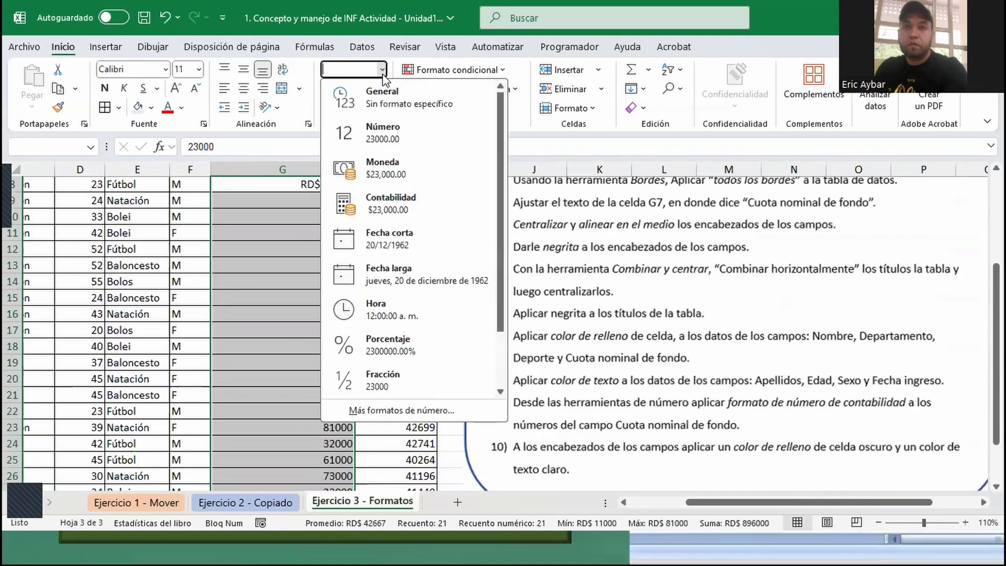
left_click(388, 220)
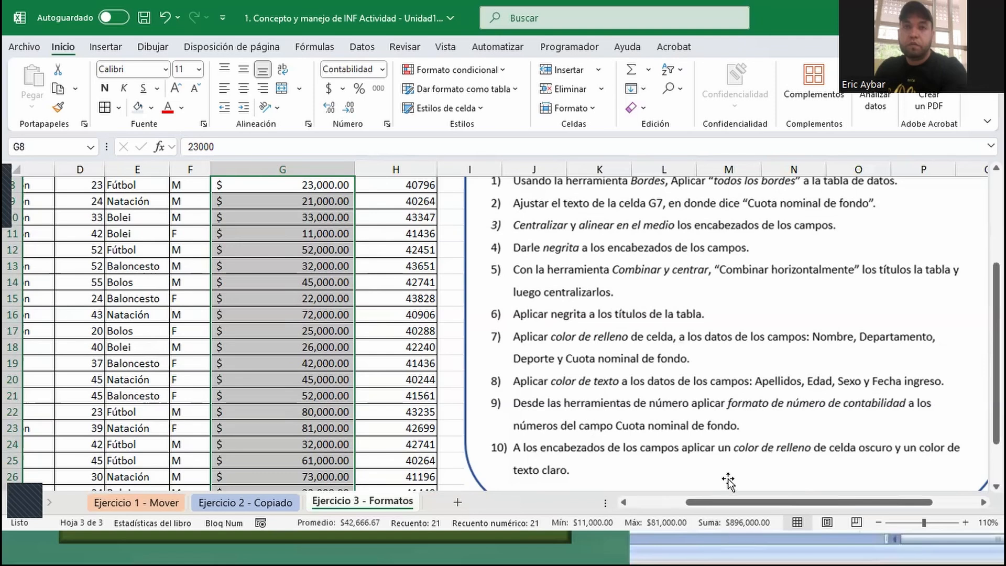
- Review the formatted table against the instructions through item 10, and look over the Ejercicio 1 - Mover and Ejercicio 2 - Copiado sheets
scroll(419, 340, "up", 3)
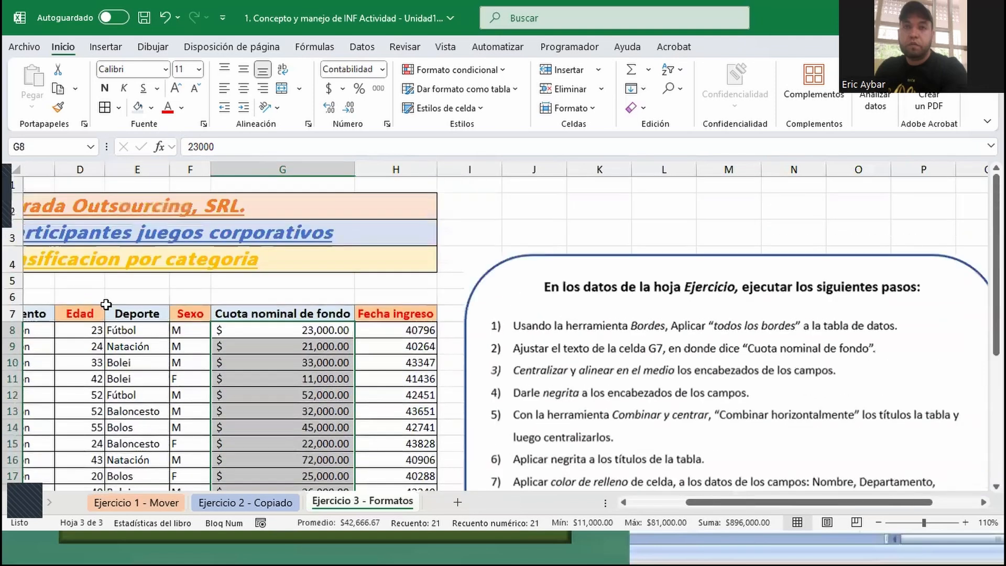
scroll(692, 323, "down", 2)
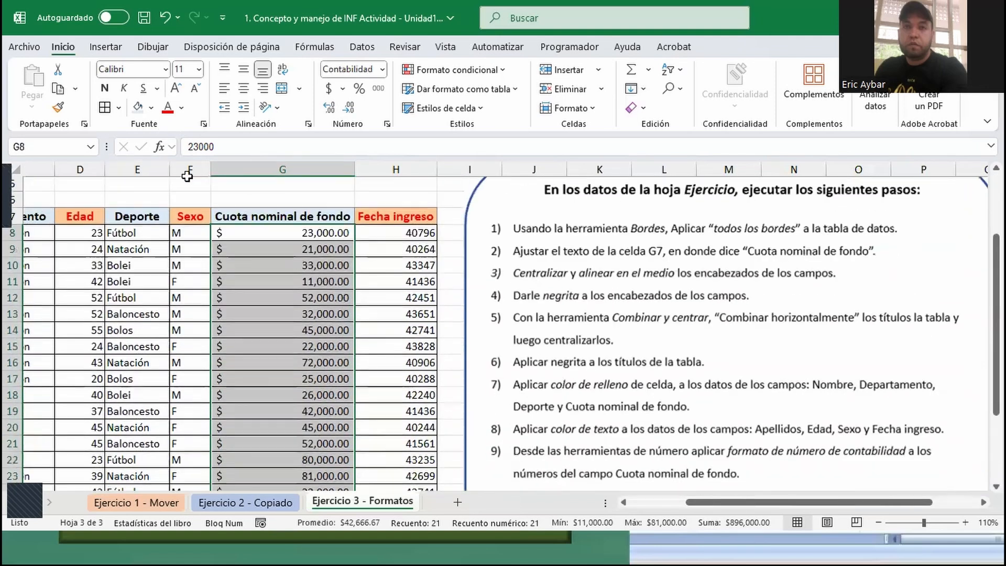
scroll(864, 340, "down", 2)
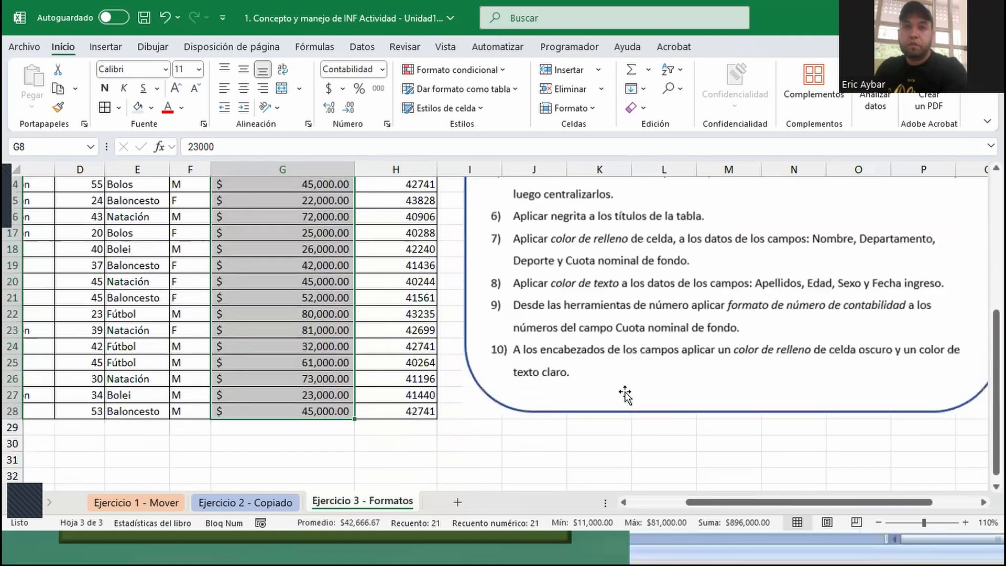
scroll(364, 429, "up", 4)
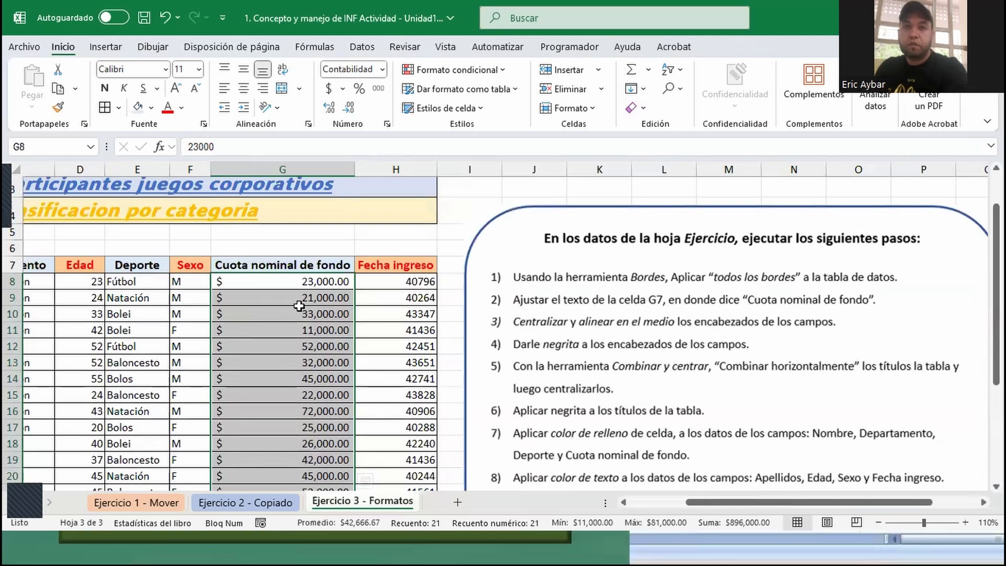
scroll(966, 314, "down", 3)
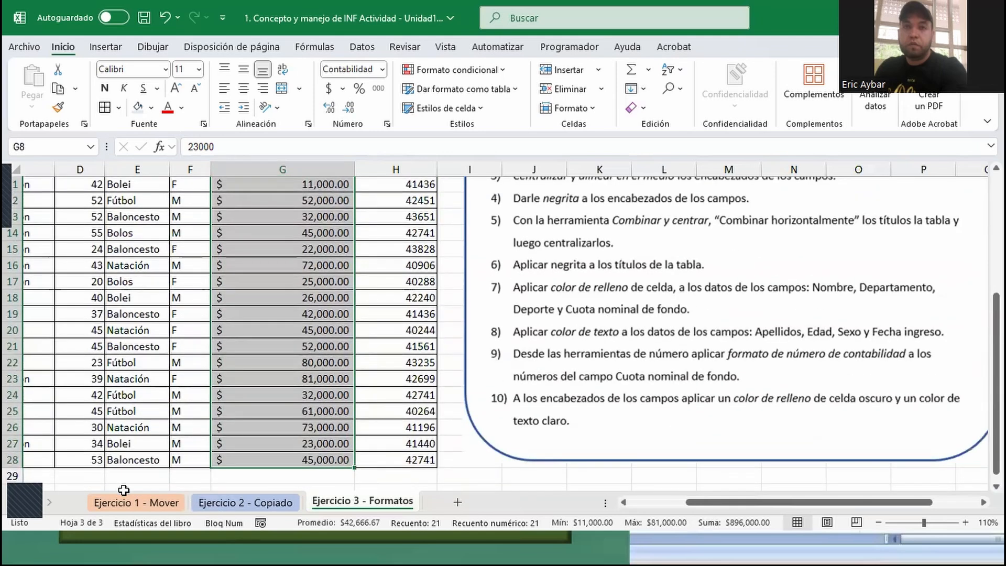
left_click(135, 504)
left_click(246, 504)
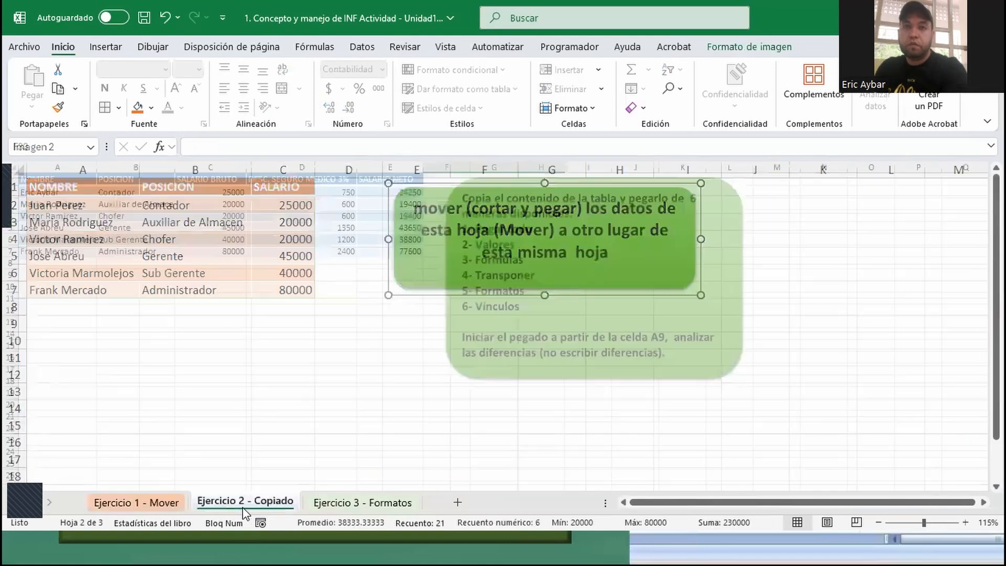
left_click(336, 504)
left_click(135, 504)
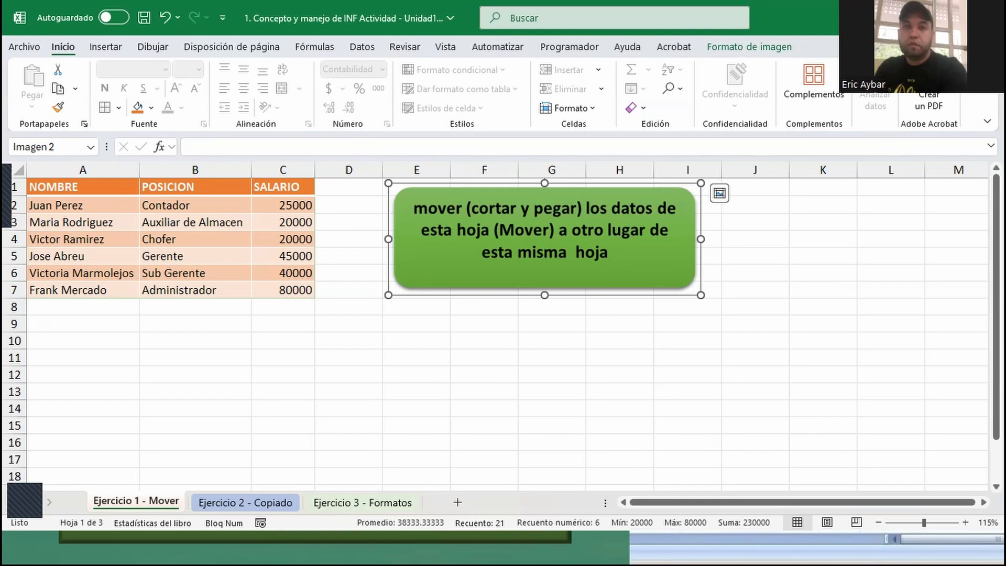
- Close the activity workbook without saving the changes
left_click(985, 18)
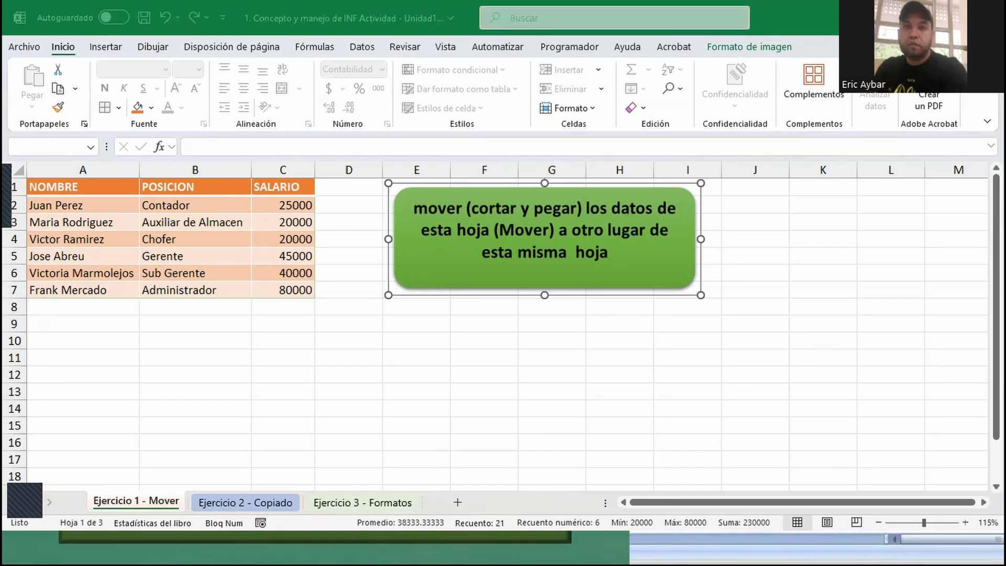
left_click(705, 471)
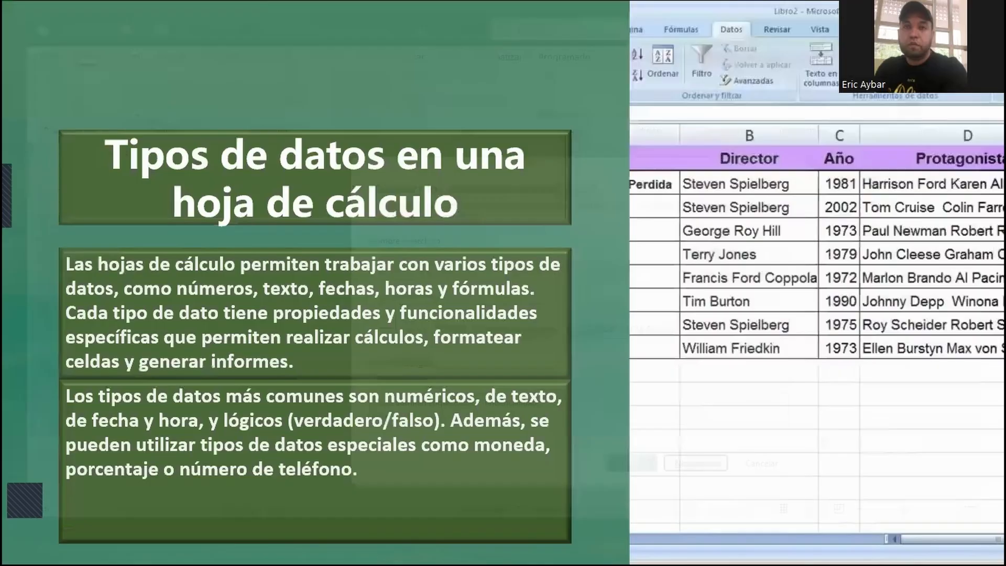